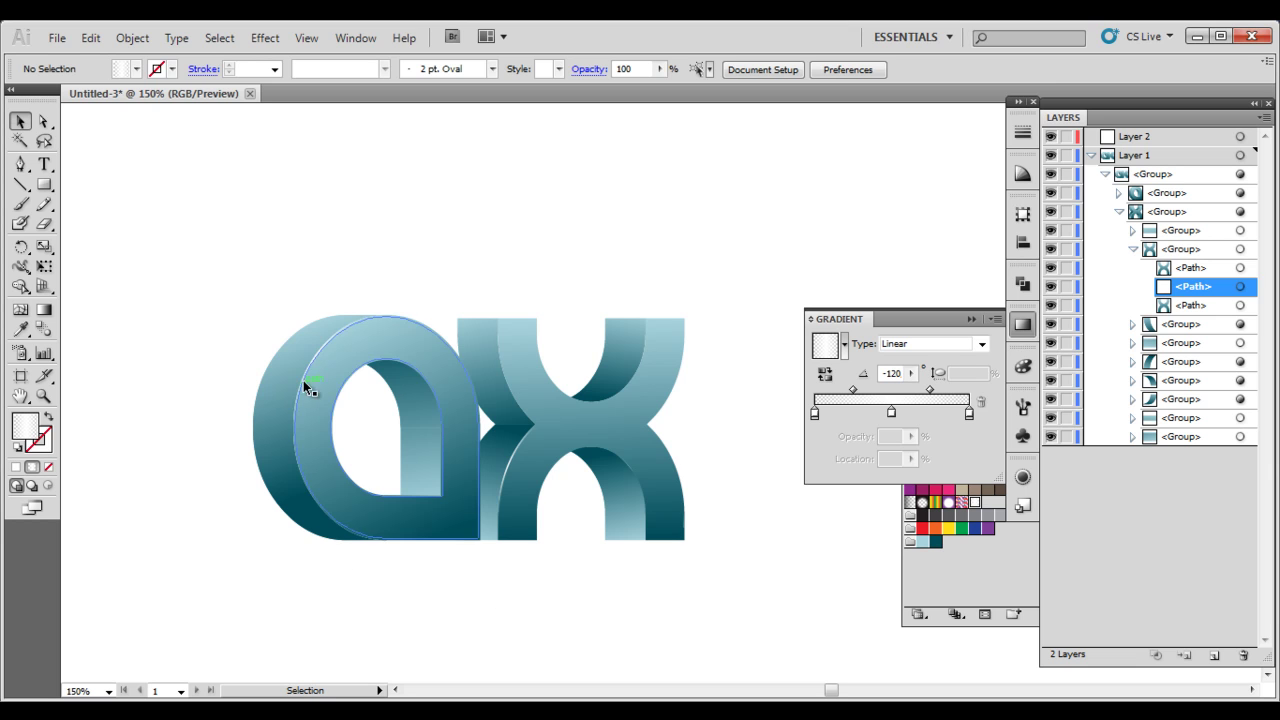
Select the finished teal 3D ax artwork group, then deselect it
left_click(520, 432)
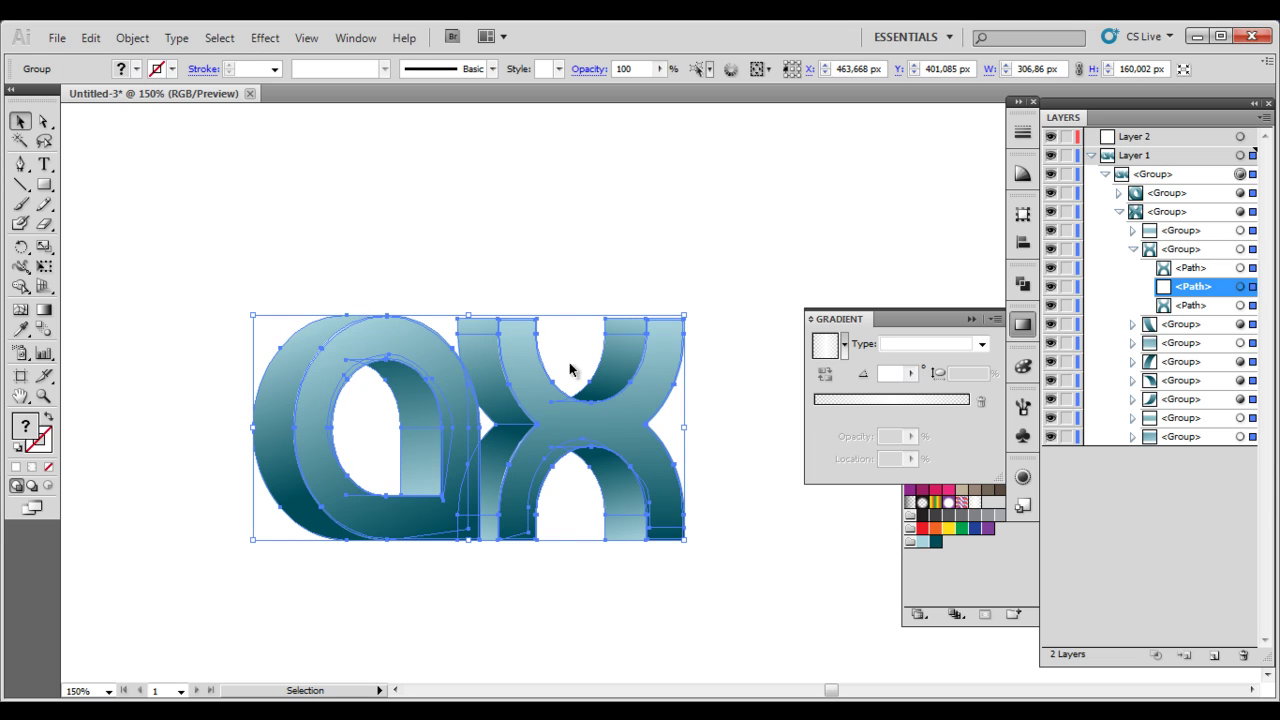
left_click(549, 256)
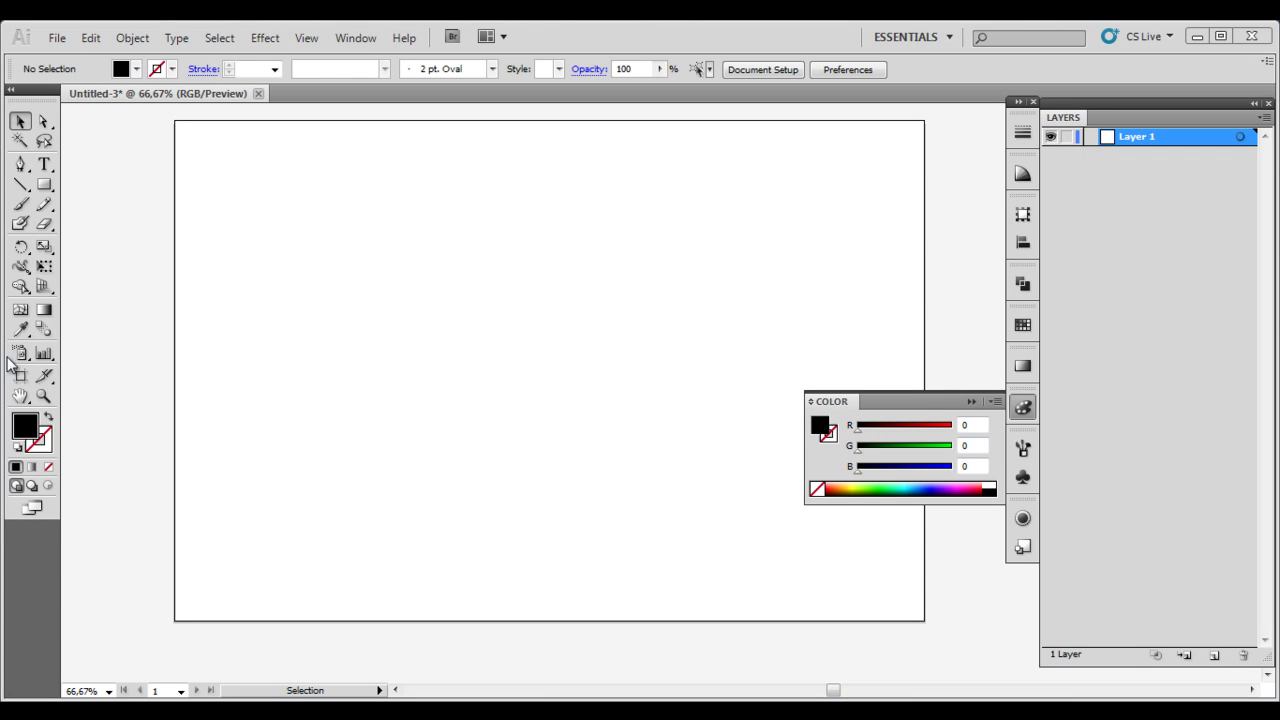
Type 'ax' on the artboard and move it toward the centre
left_click(44, 164)
left_click(425, 339)
type("ax")
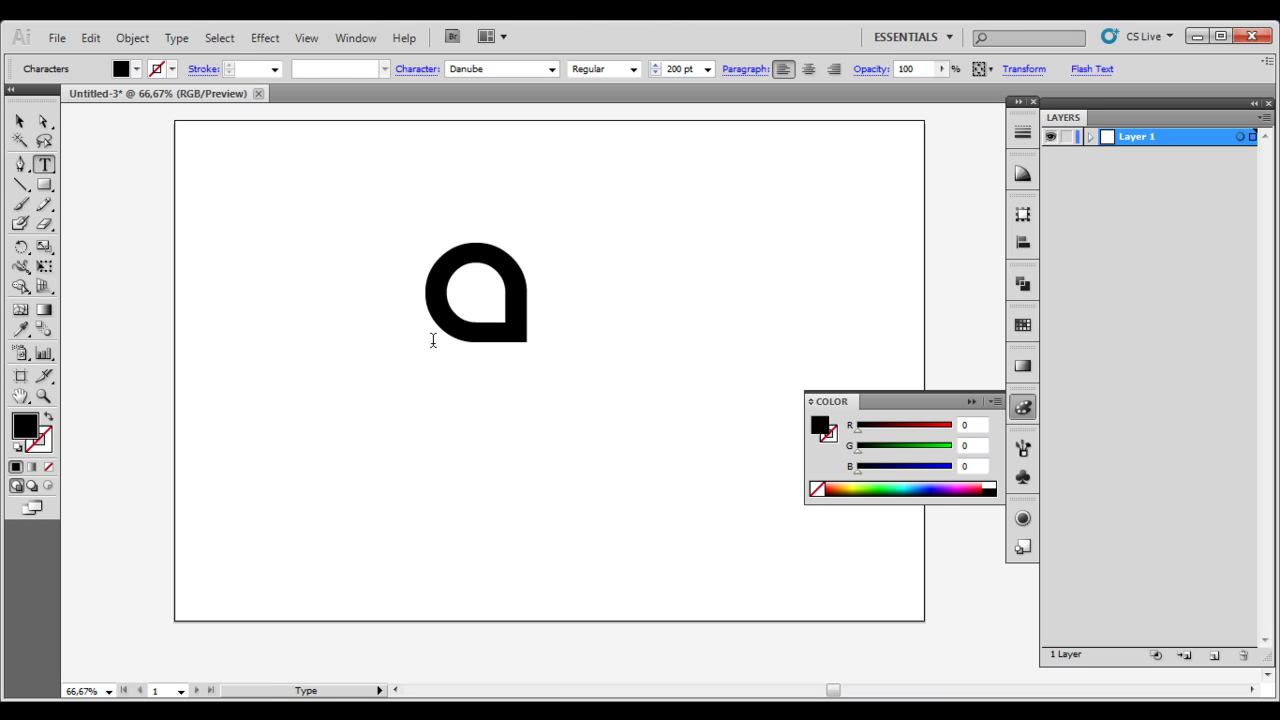
left_click(19, 120)
left_click_drag(500, 271, 547, 374)
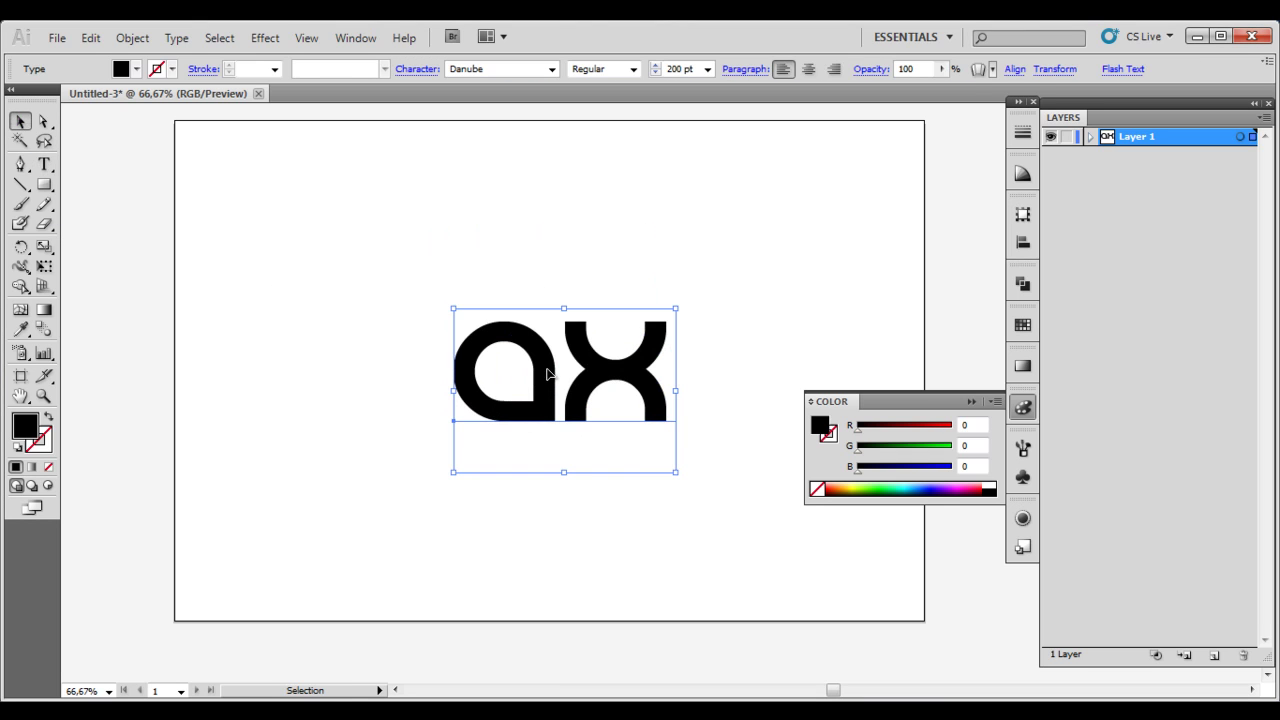
Fill the ax text with bright blue RGB 0, 158, 255
triple_click(581, 380)
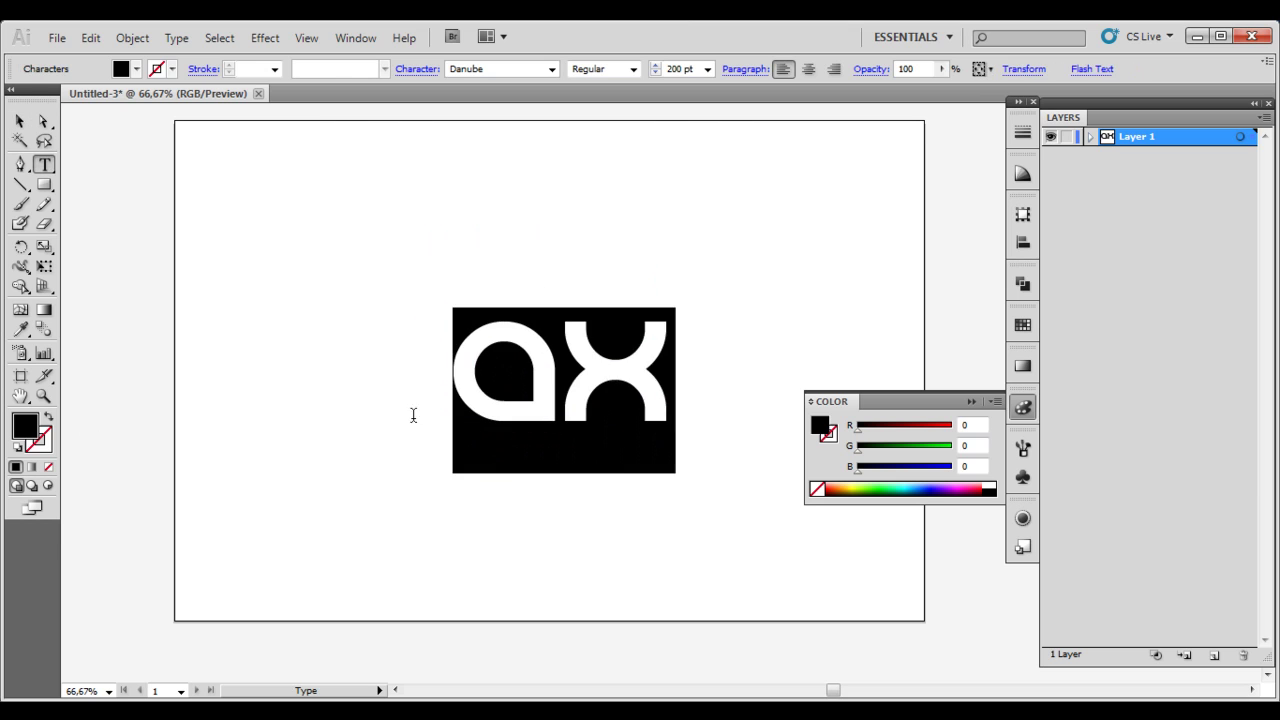
double_click(25, 428)
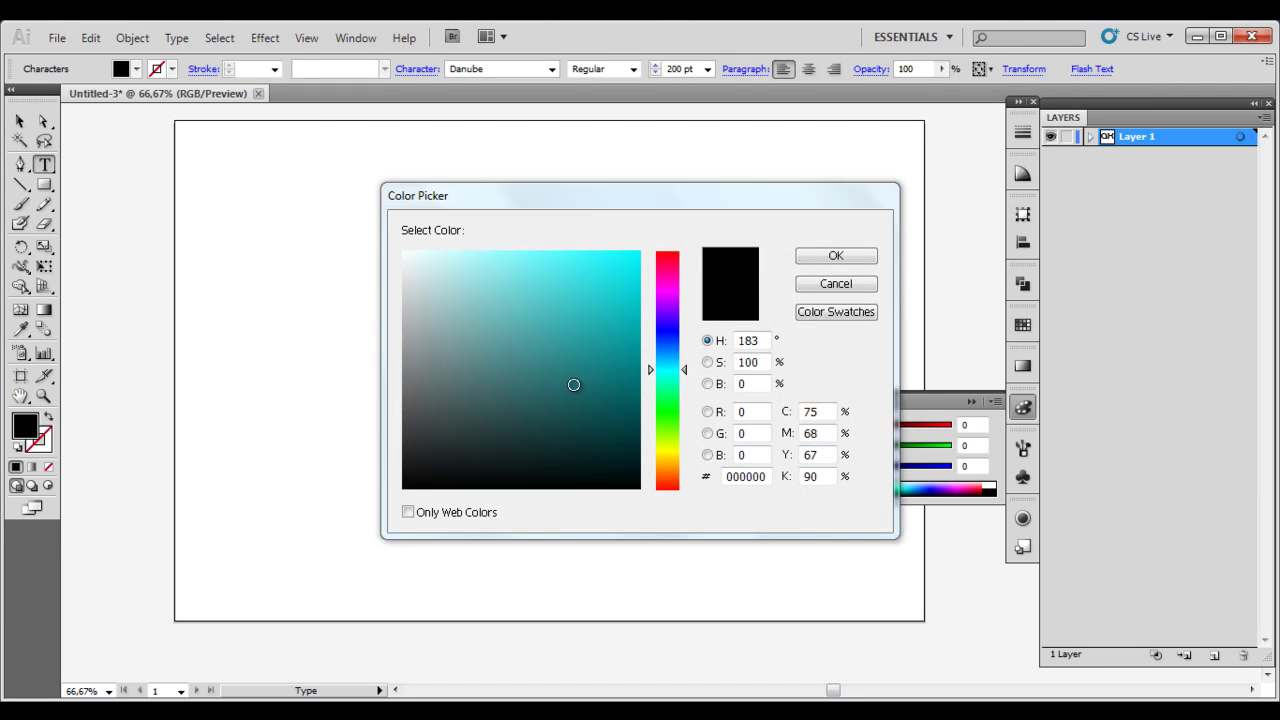
left_click_drag(667, 369, 668, 355)
left_click_drag(612, 313, 674, 246)
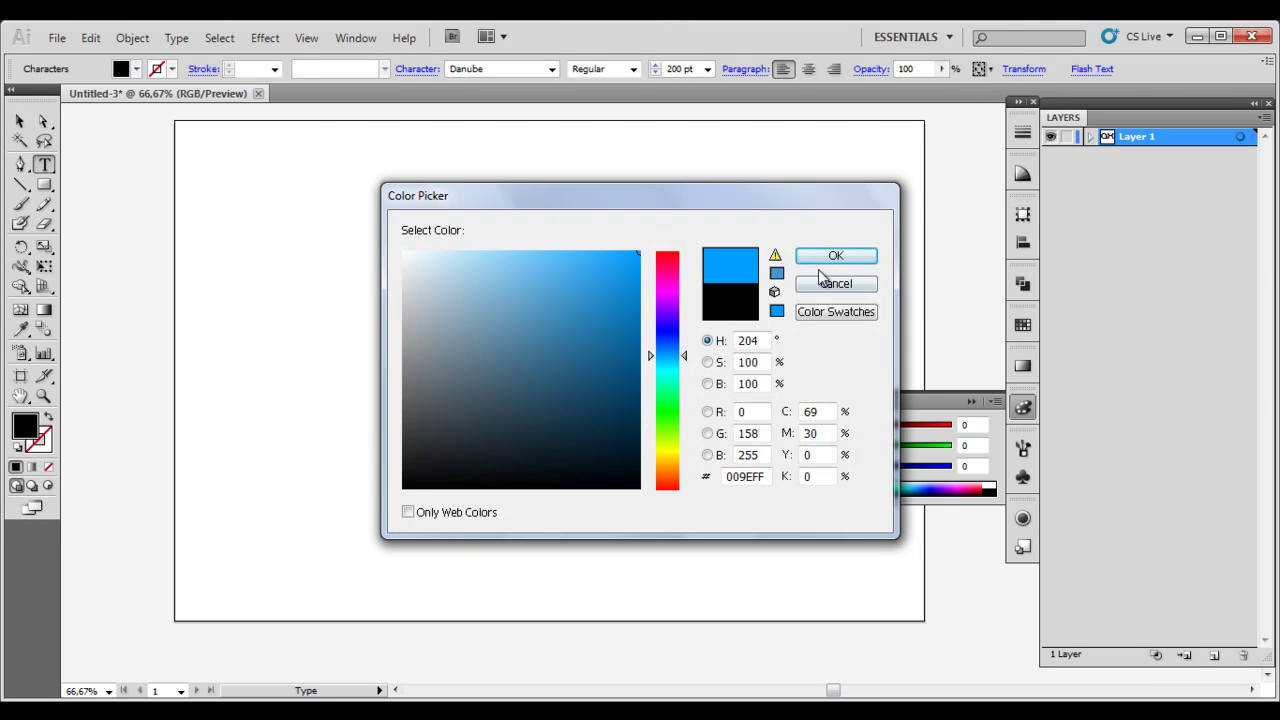
left_click(849, 256)
left_click(19, 121)
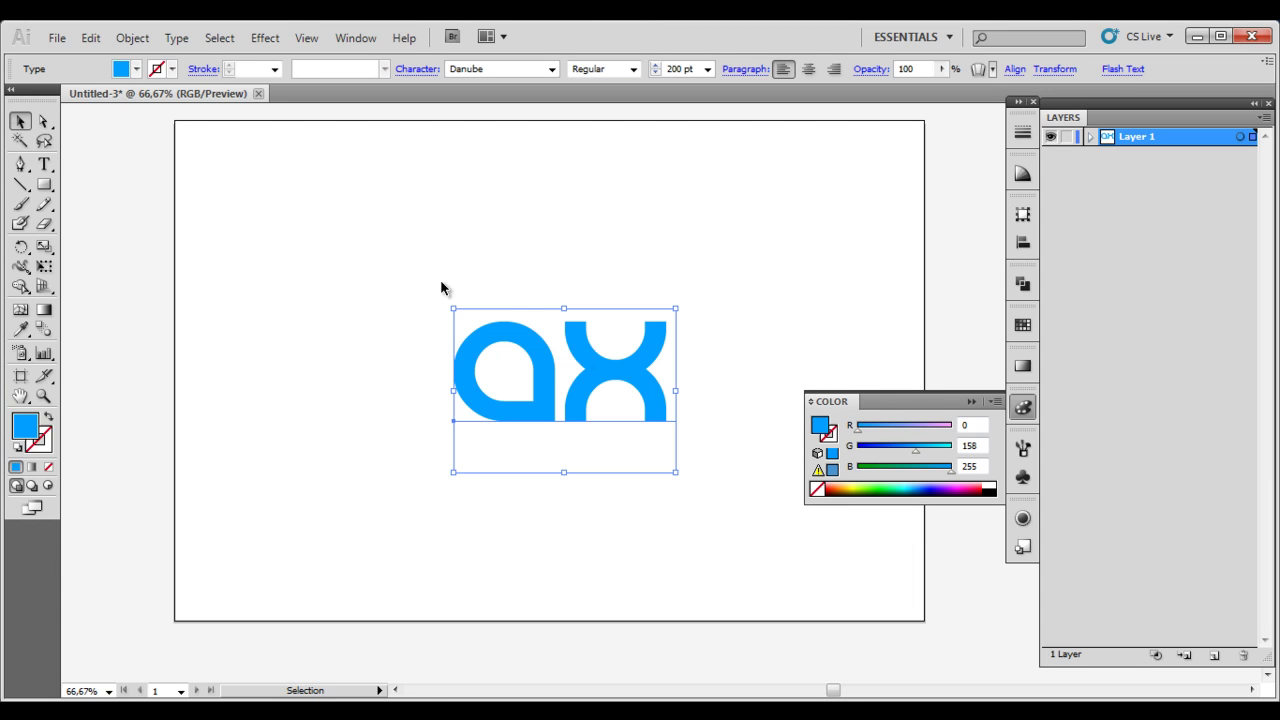
Apply Effect > 3D > Extrude & Bevel to the text with Preview on
left_click(268, 38)
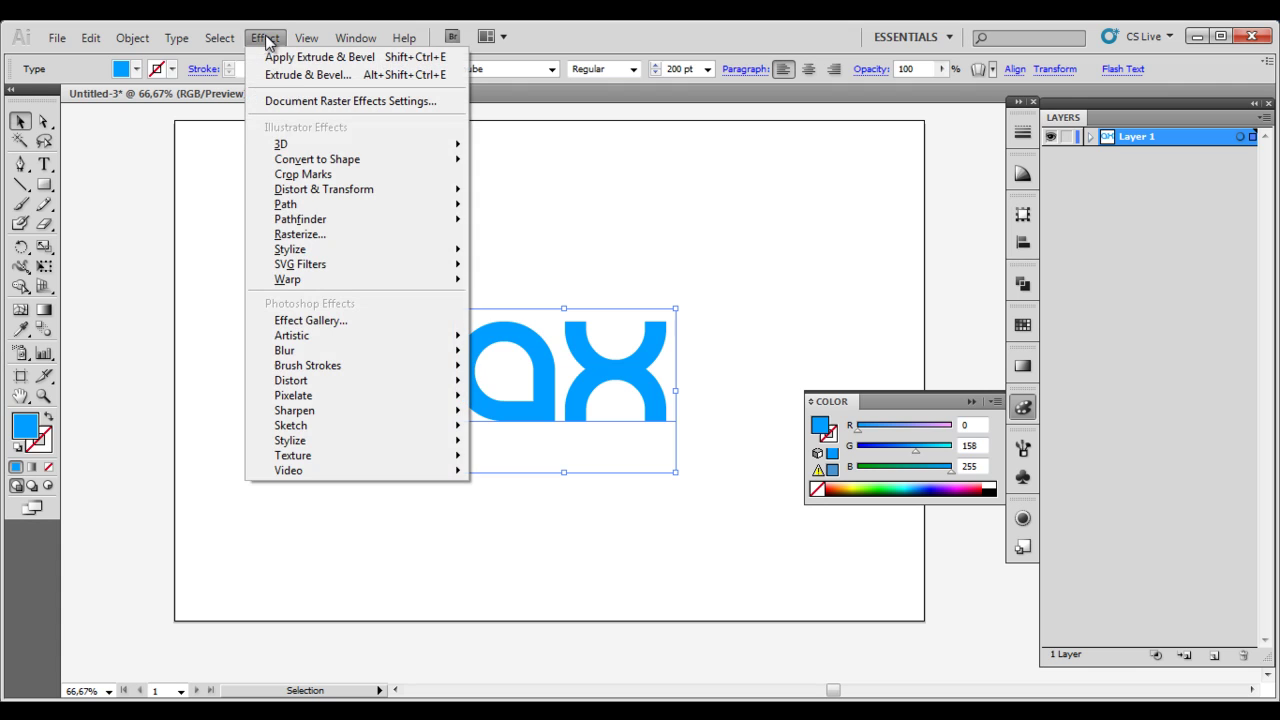
mouse_move(325, 146)
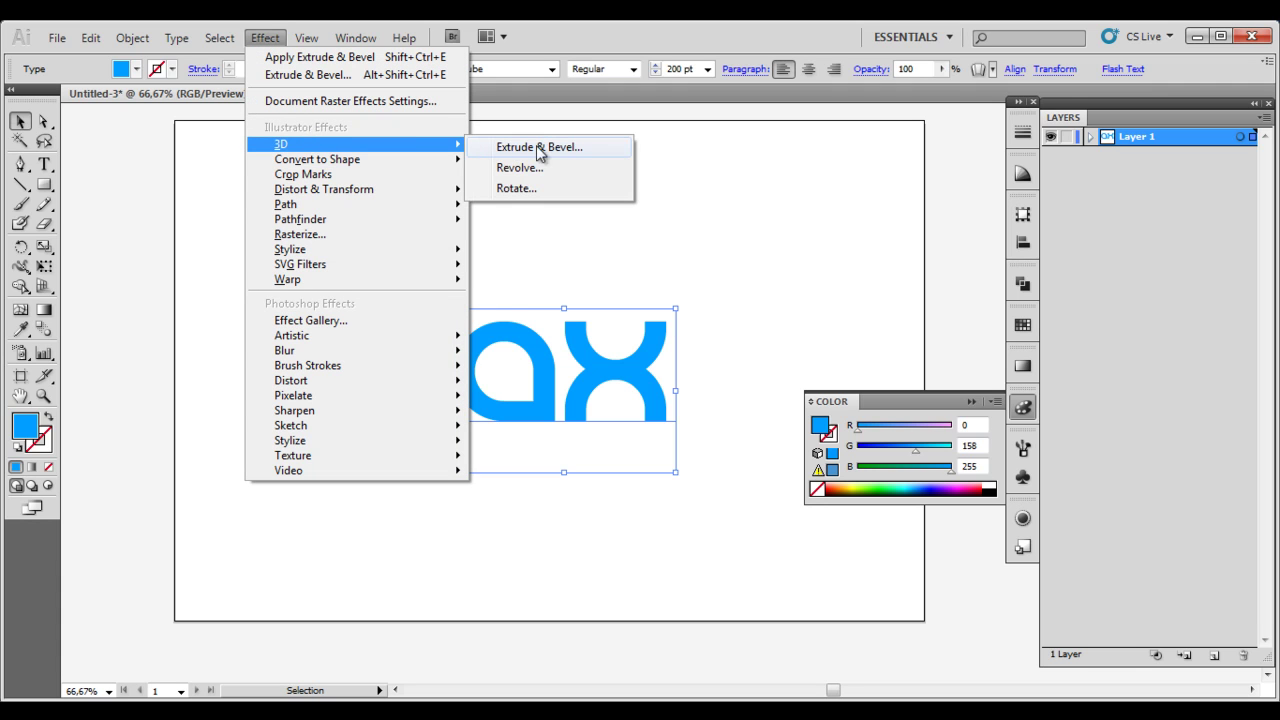
left_click(549, 152)
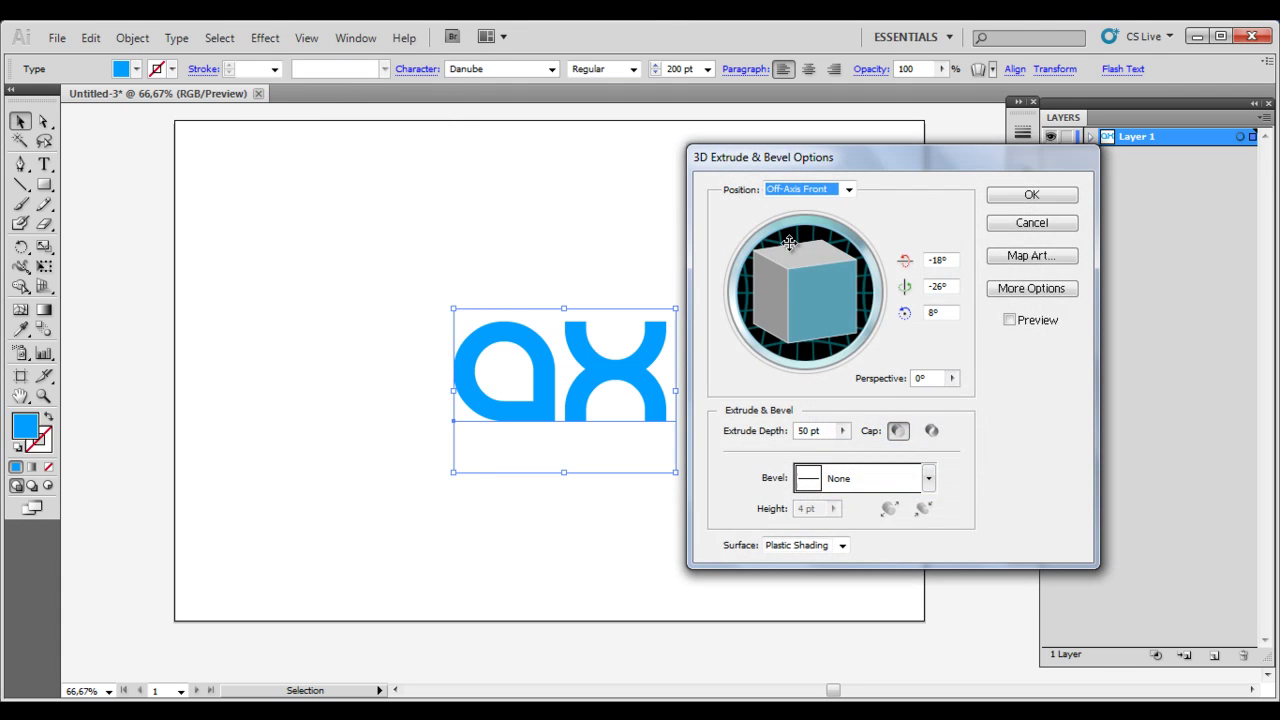
mouse_move(873, 173)
left_mouse_down()
mouse_move(882, 192)
mouse_move(865, 192)
left_mouse_up()
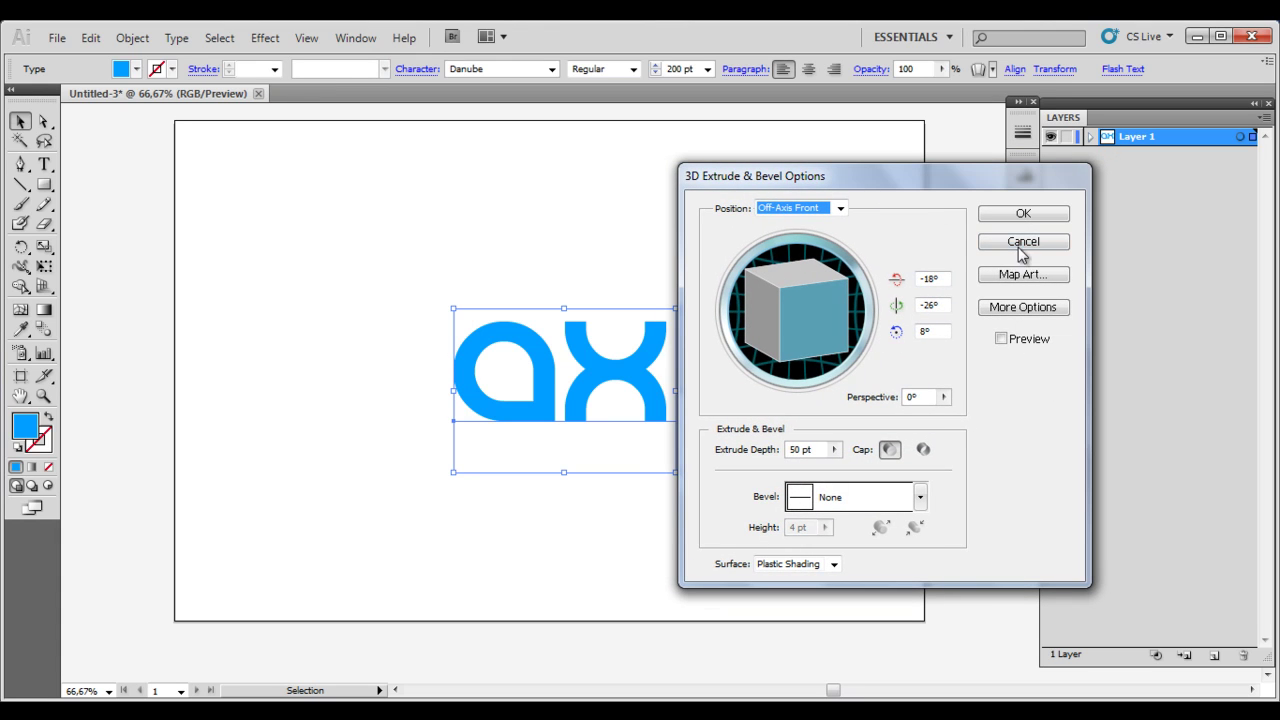
left_click(1002, 340)
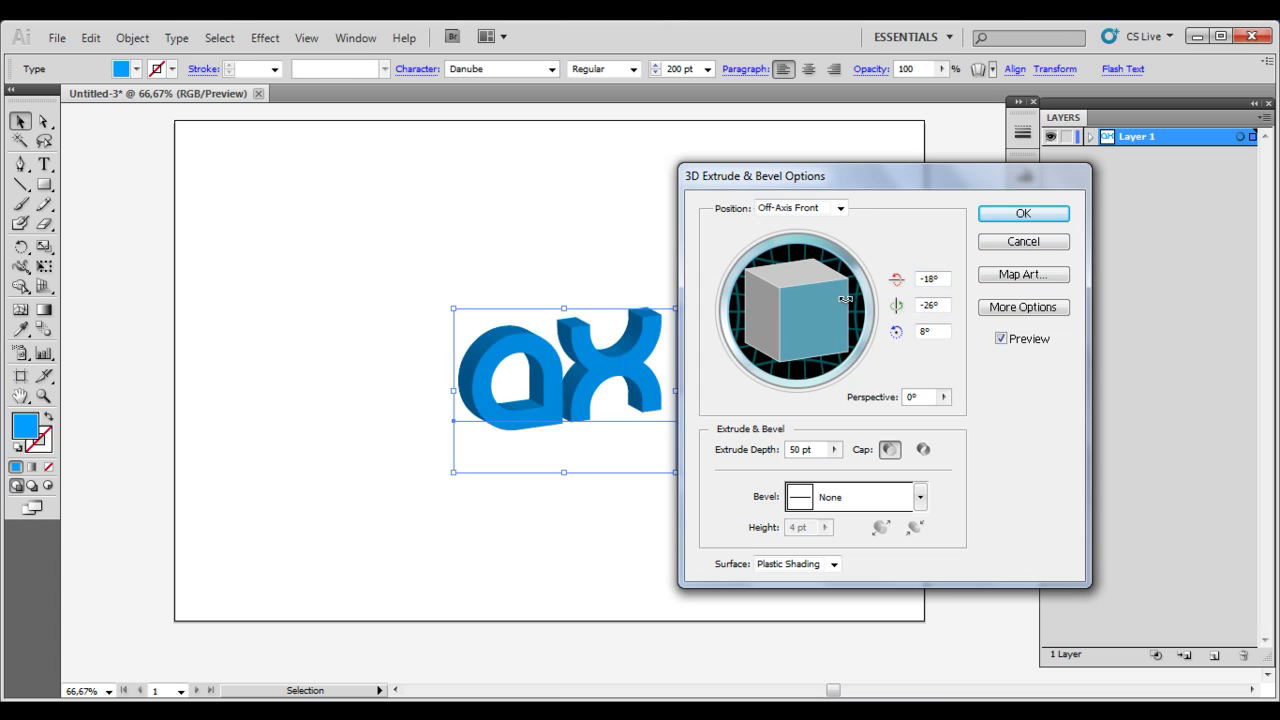
Set the 3D rotation to 0° X, -35° Y and 0° Z
left_click(940, 280)
type("0")
key("Tab")
type("0")
key("Tab")
type("0")
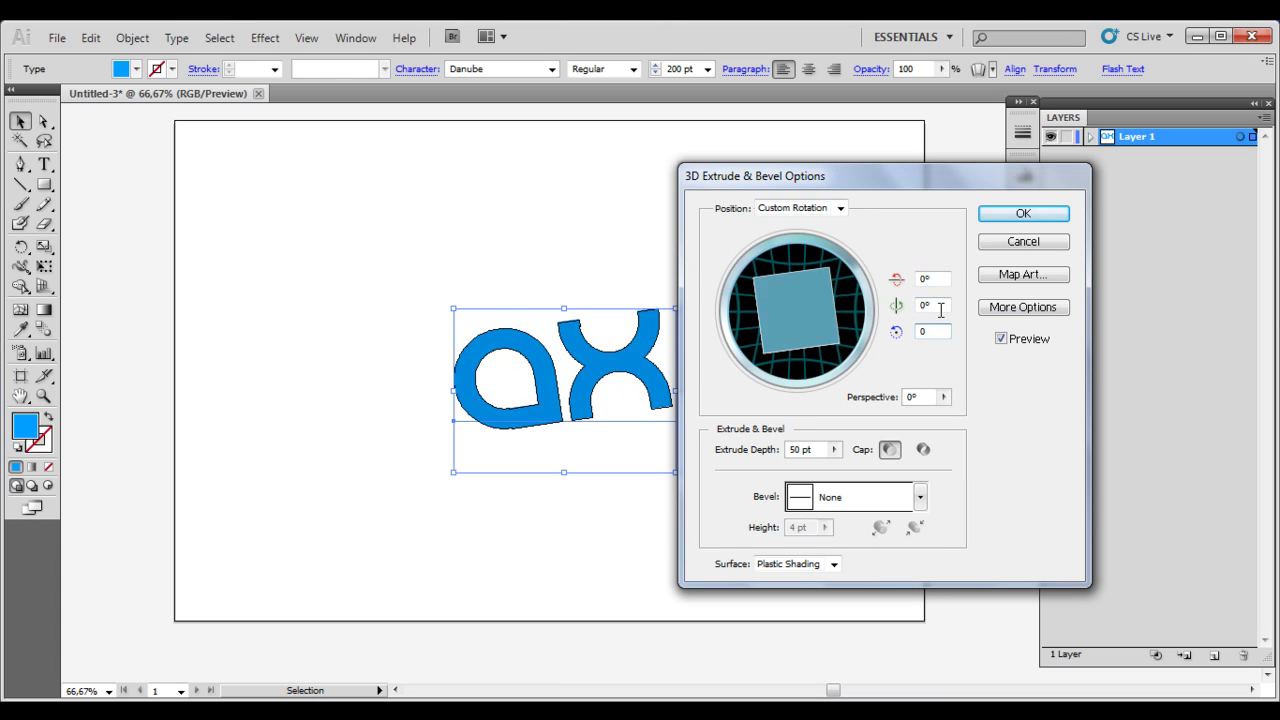
key("Tab")
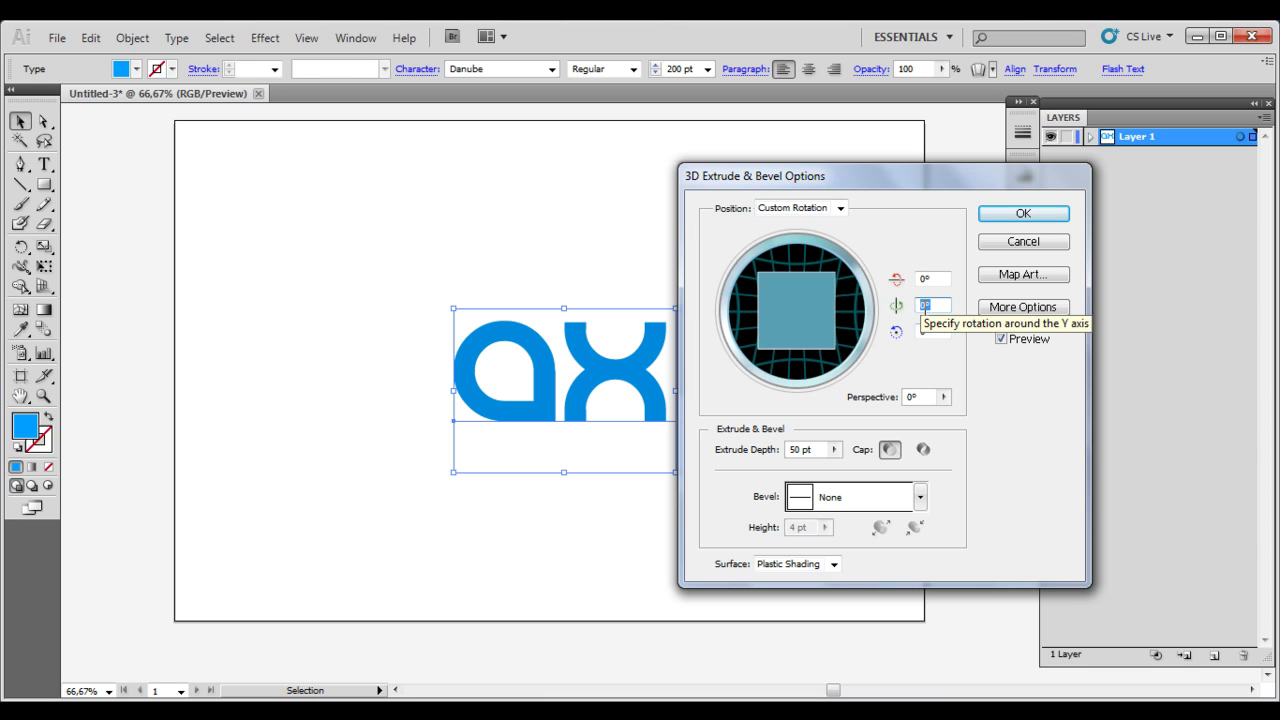
key("BackSpace")
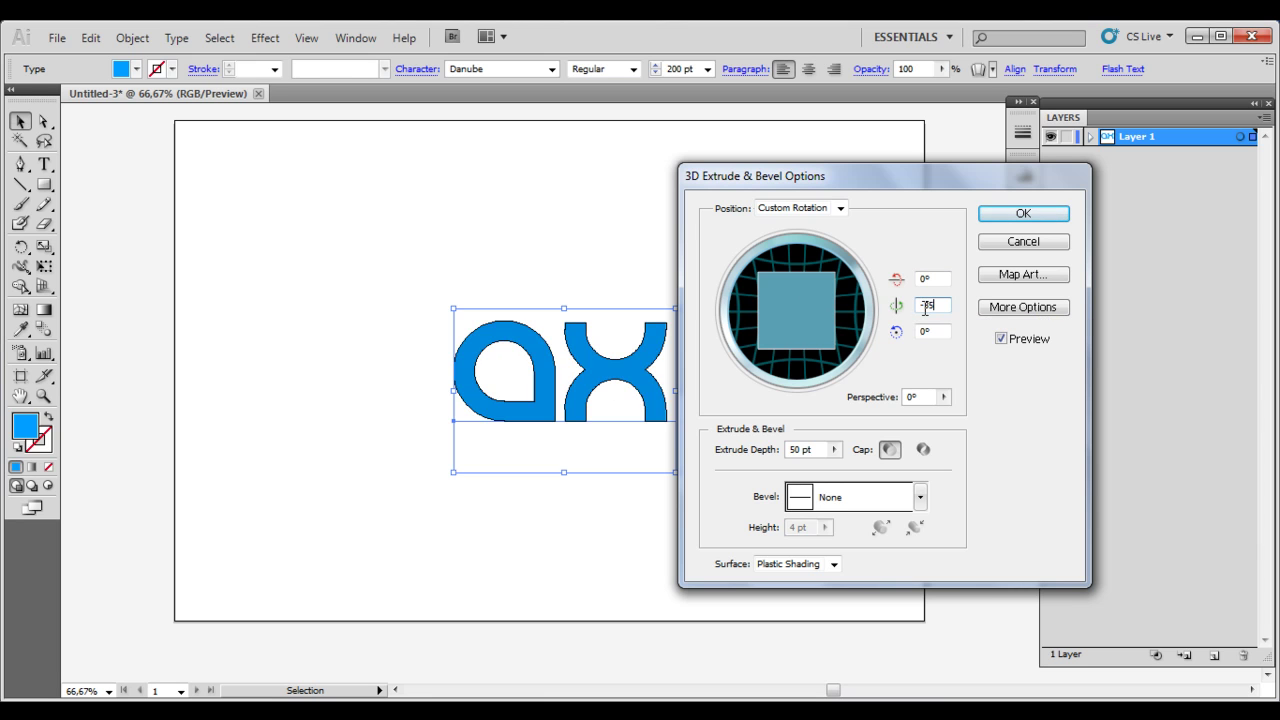
type("-35")
left_click(932, 278)
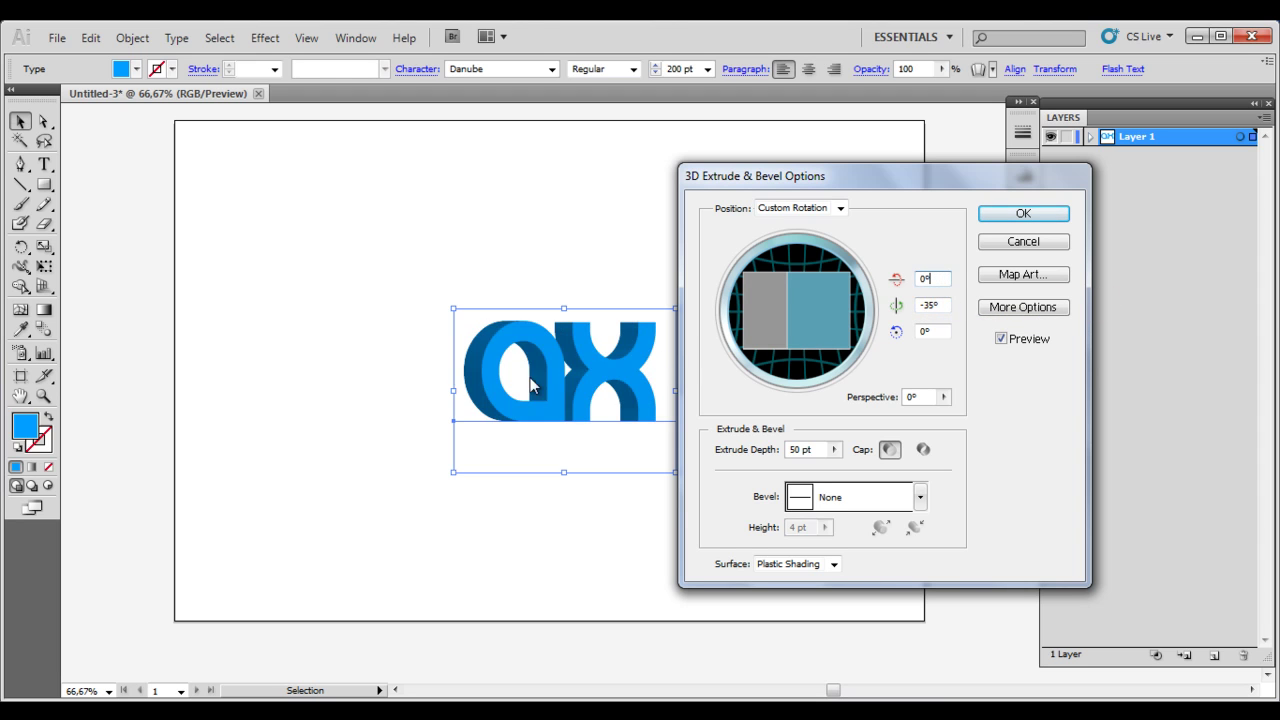
Set the extrude depth to 50 pt
left_click(1012, 310)
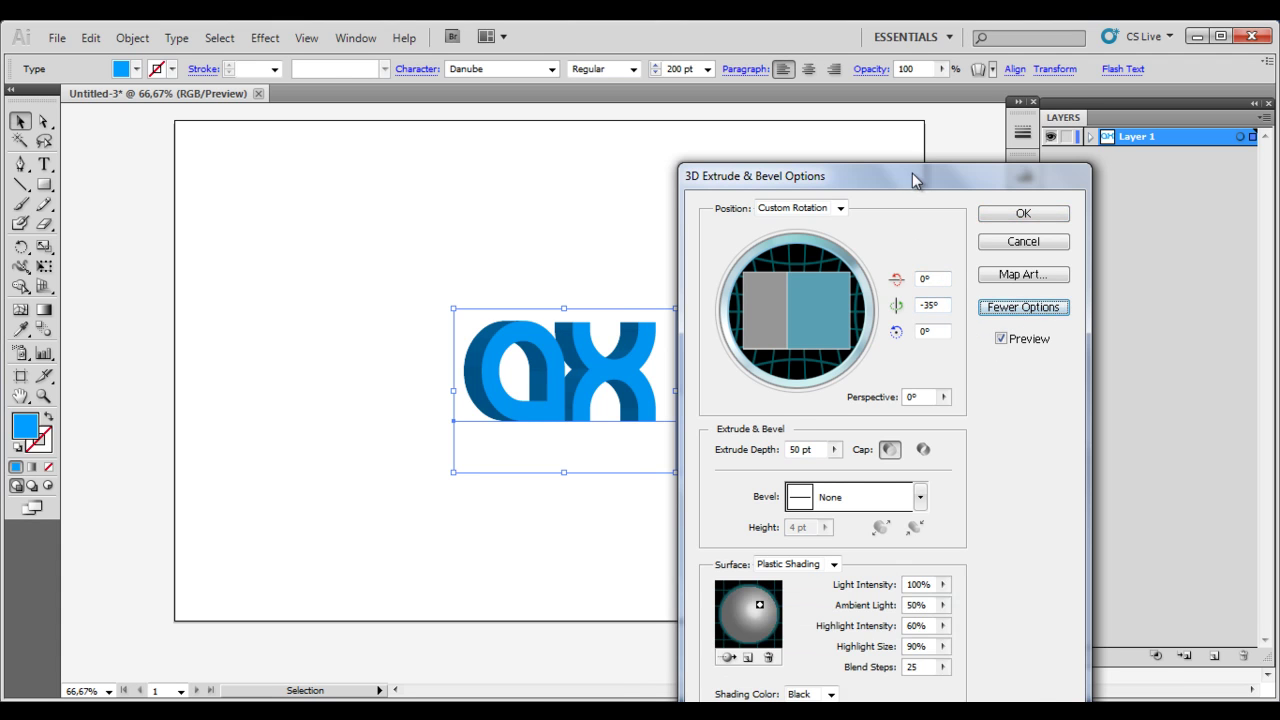
left_click_drag(912, 173, 897, 111)
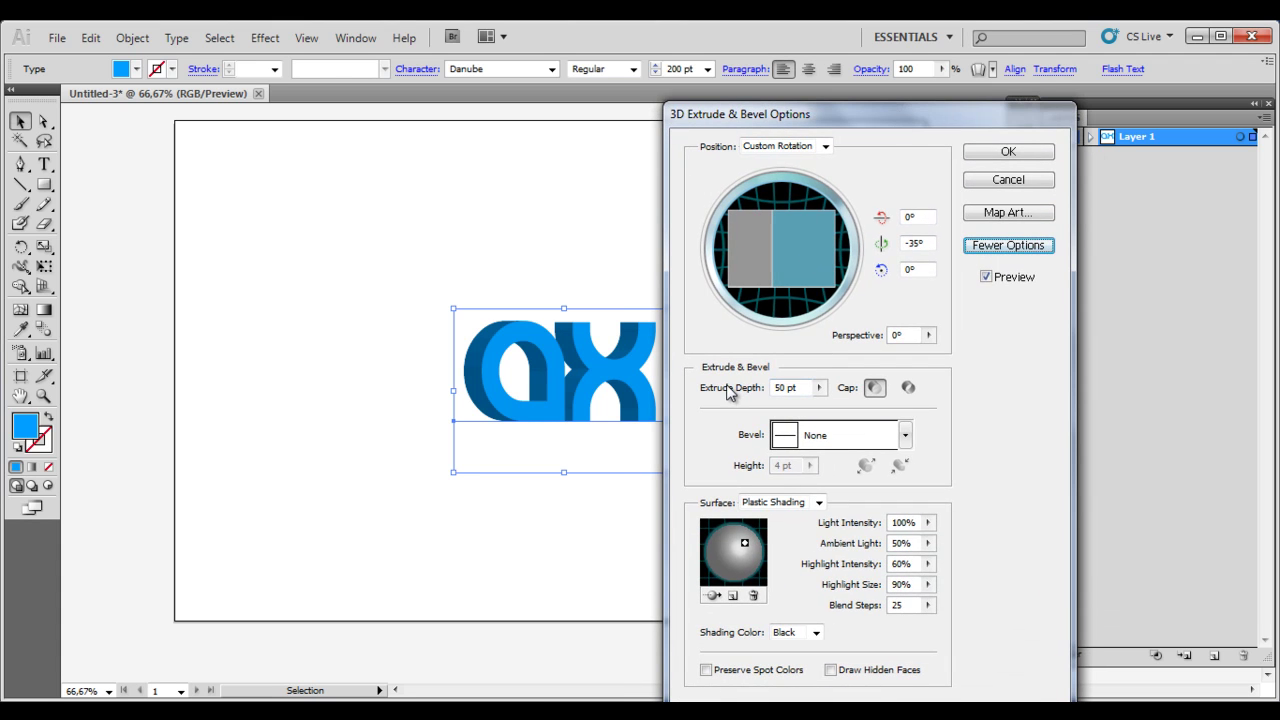
left_click(797, 392)
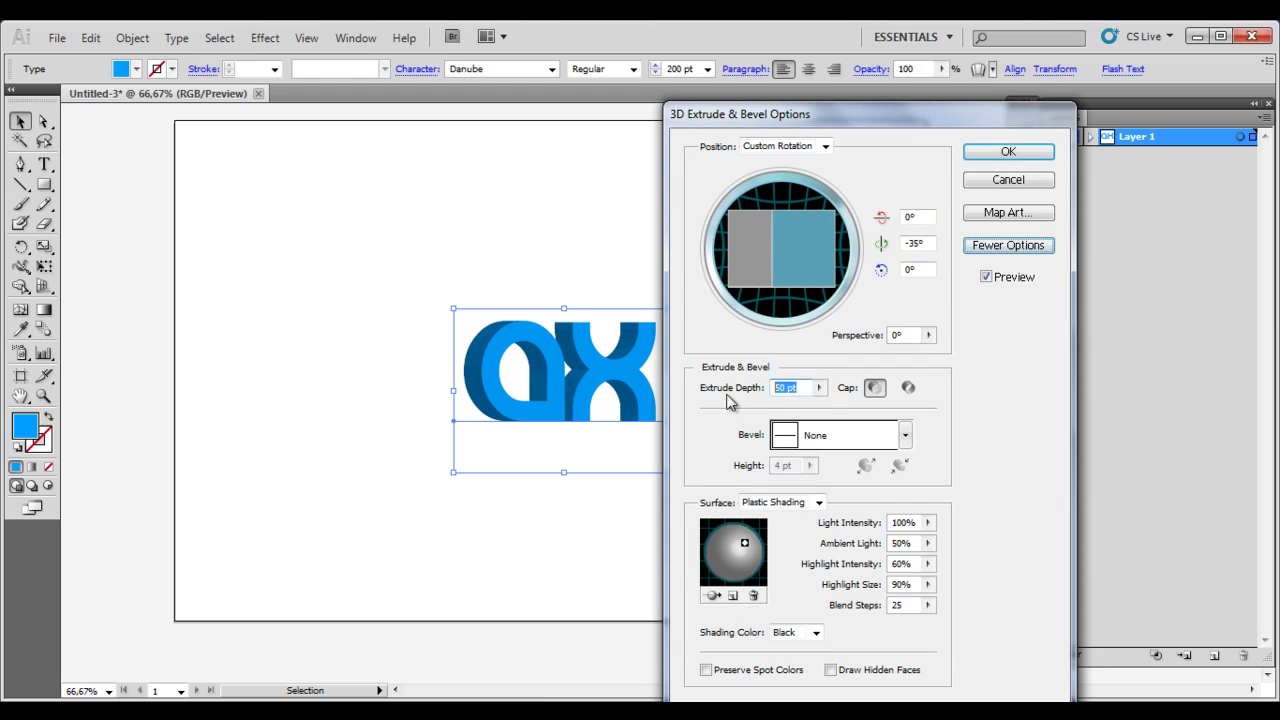
left_click(819, 387)
mouse_move(725, 415)
left_mouse_down()
mouse_move(745, 421)
mouse_move(731, 415)
left_mouse_up()
left_click(795, 387)
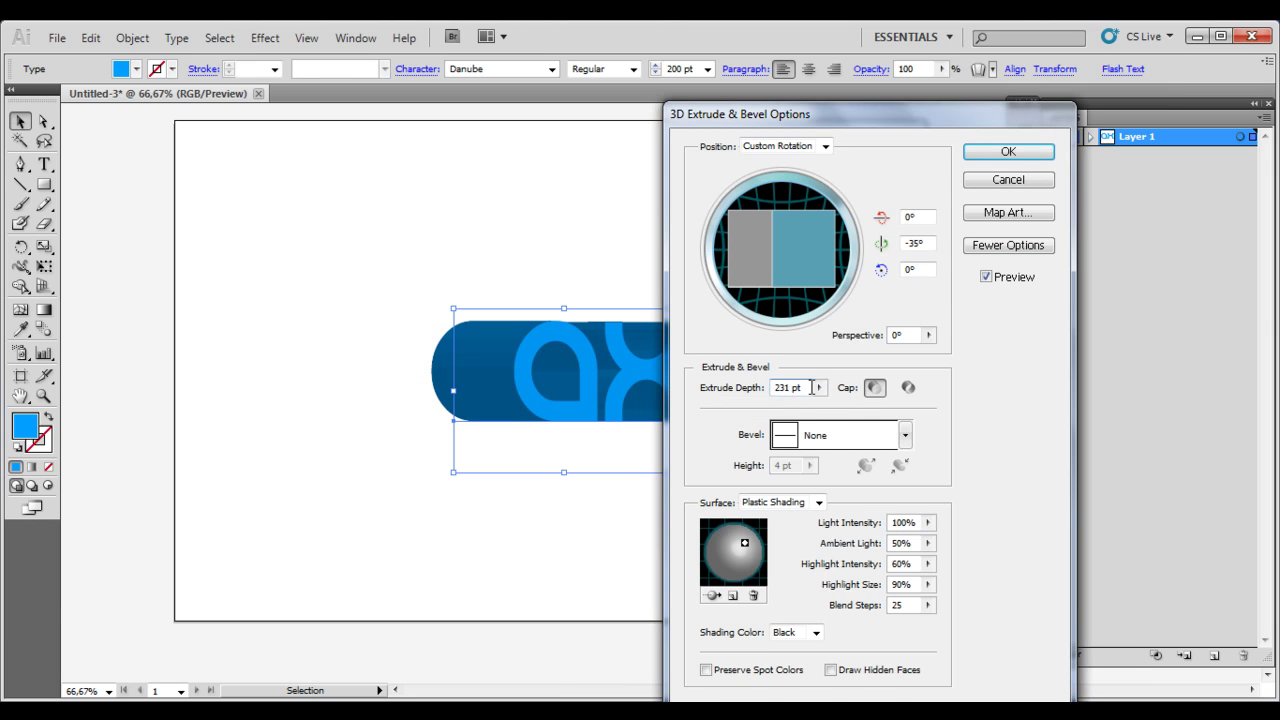
double_click(768, 391)
type("50")
left_click(916, 269)
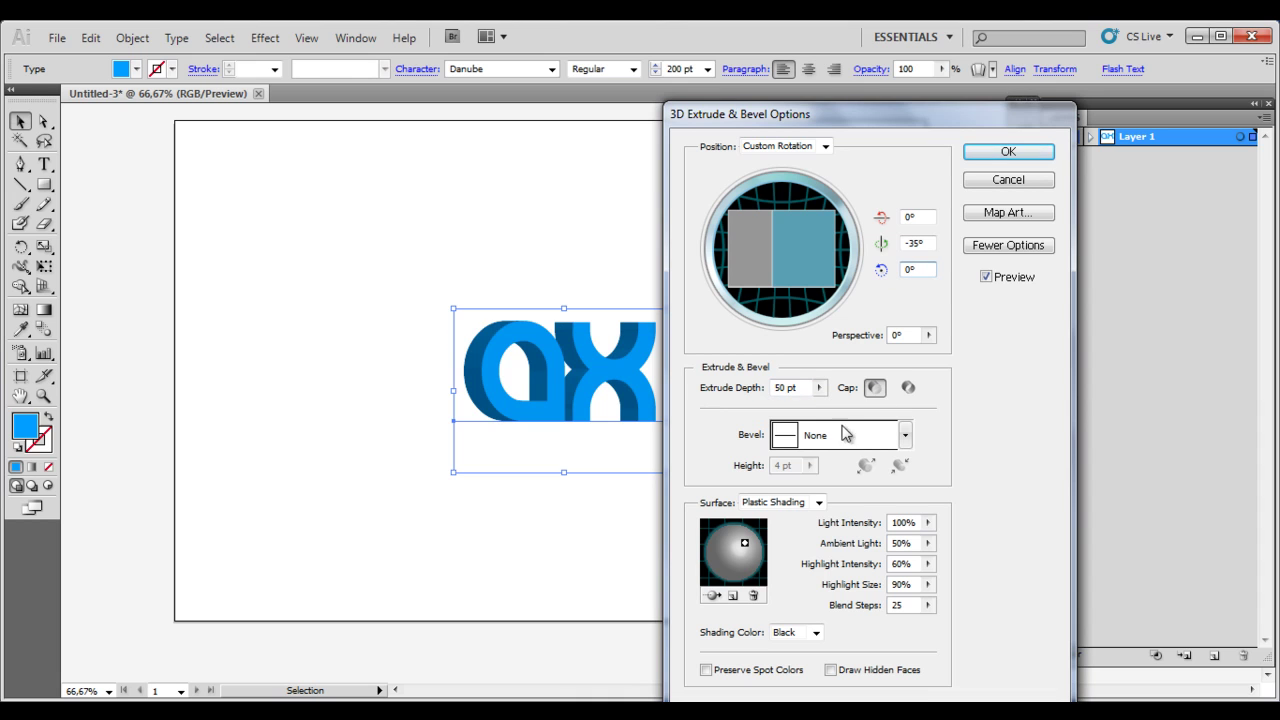
Keep the extrusion cap solid and leave the bevel set to None
left_click(906, 388)
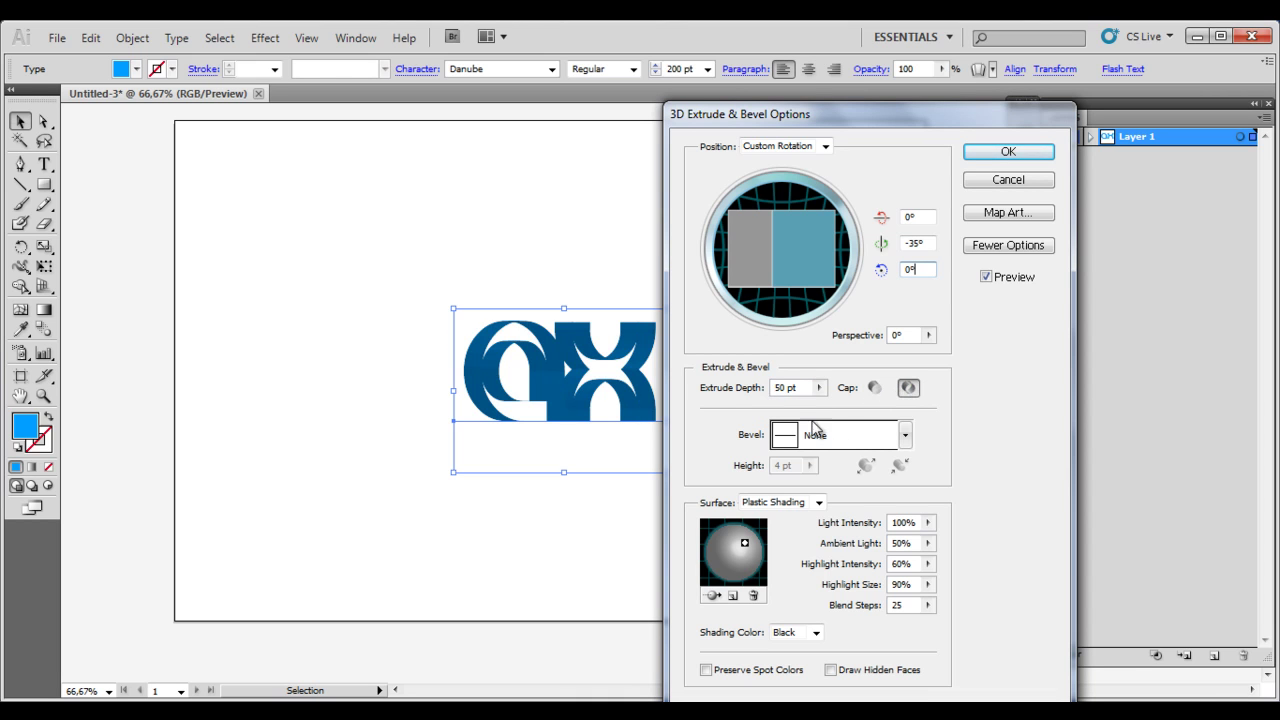
left_click(873, 390)
left_click(908, 390)
left_click(876, 390)
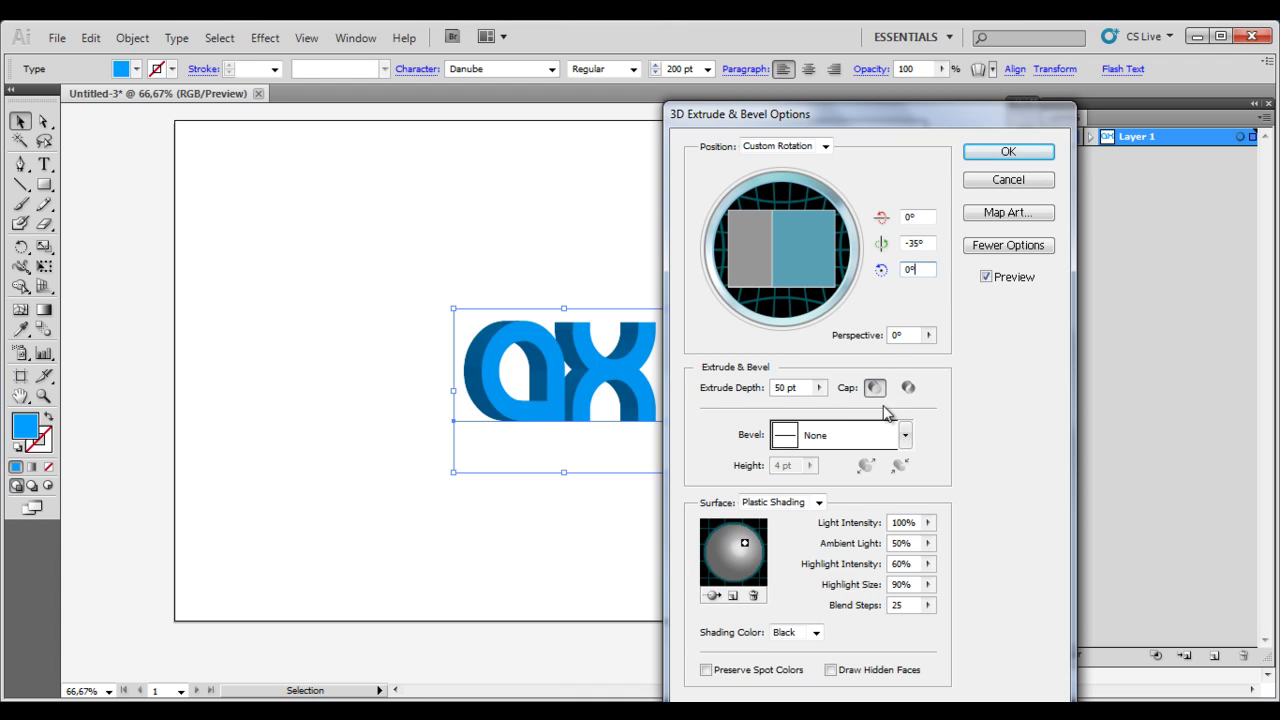
left_click(905, 434)
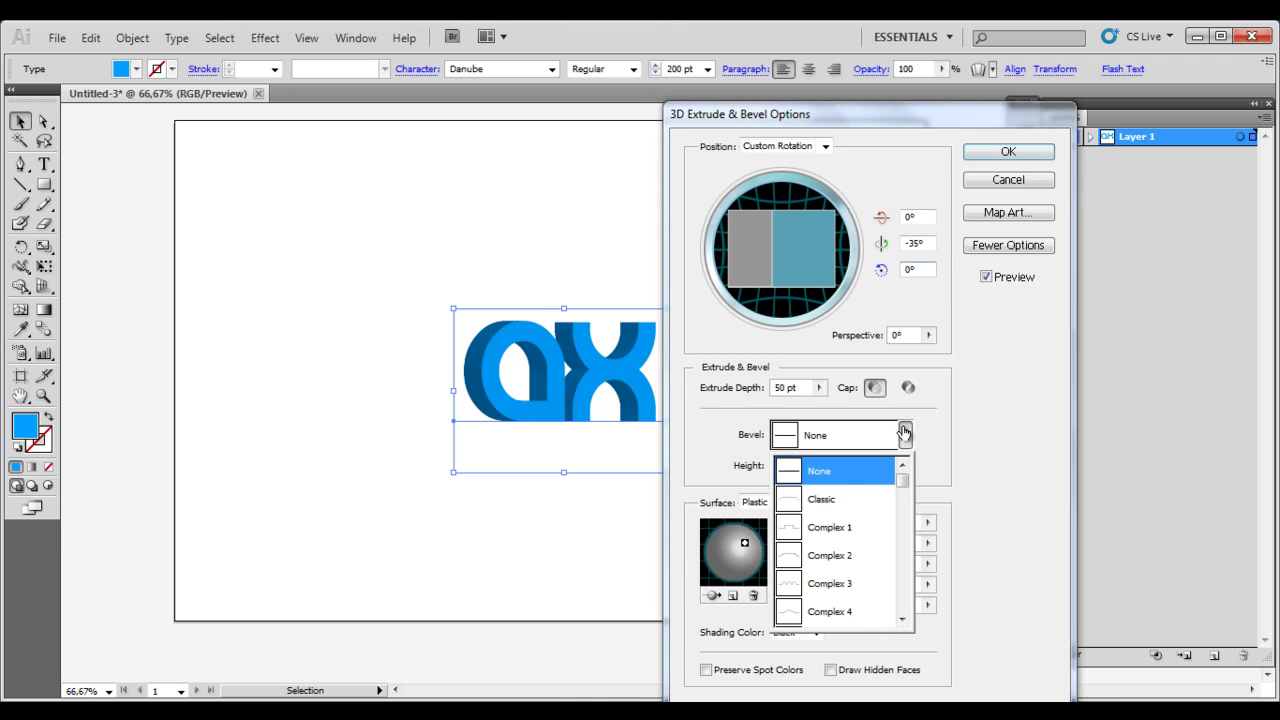
left_click(820, 505)
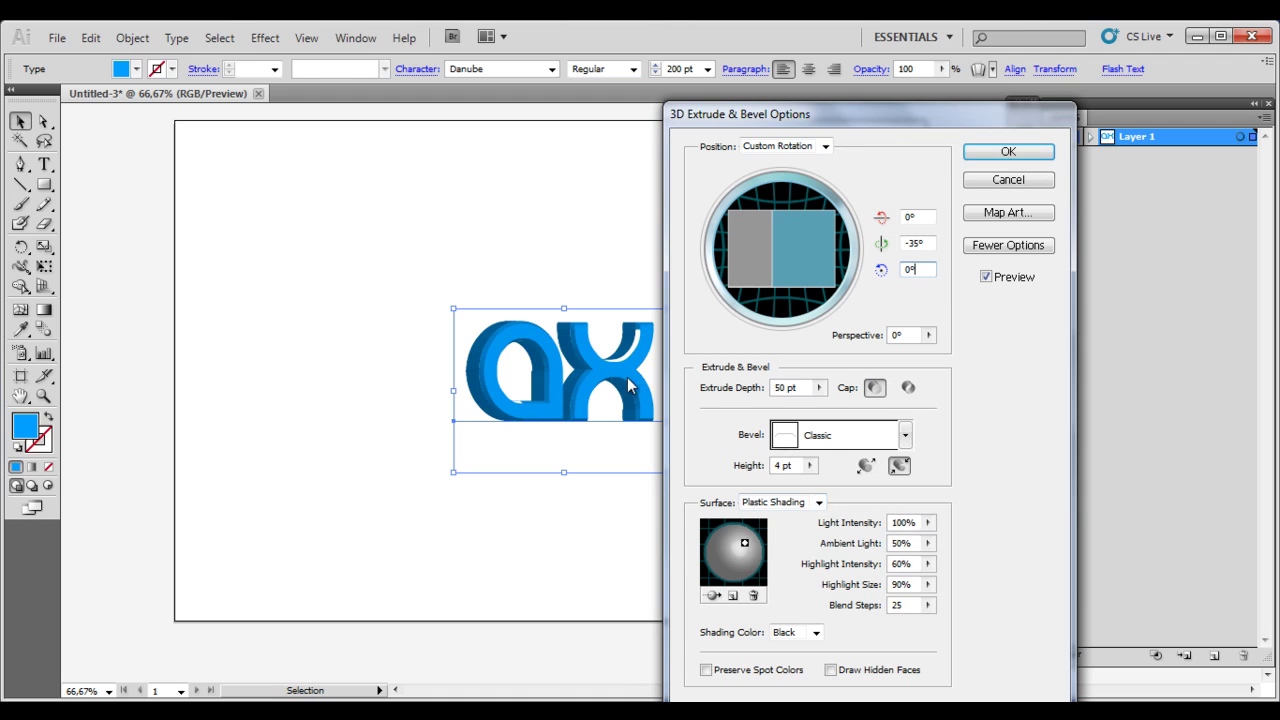
left_click(860, 442)
left_click(821, 471)
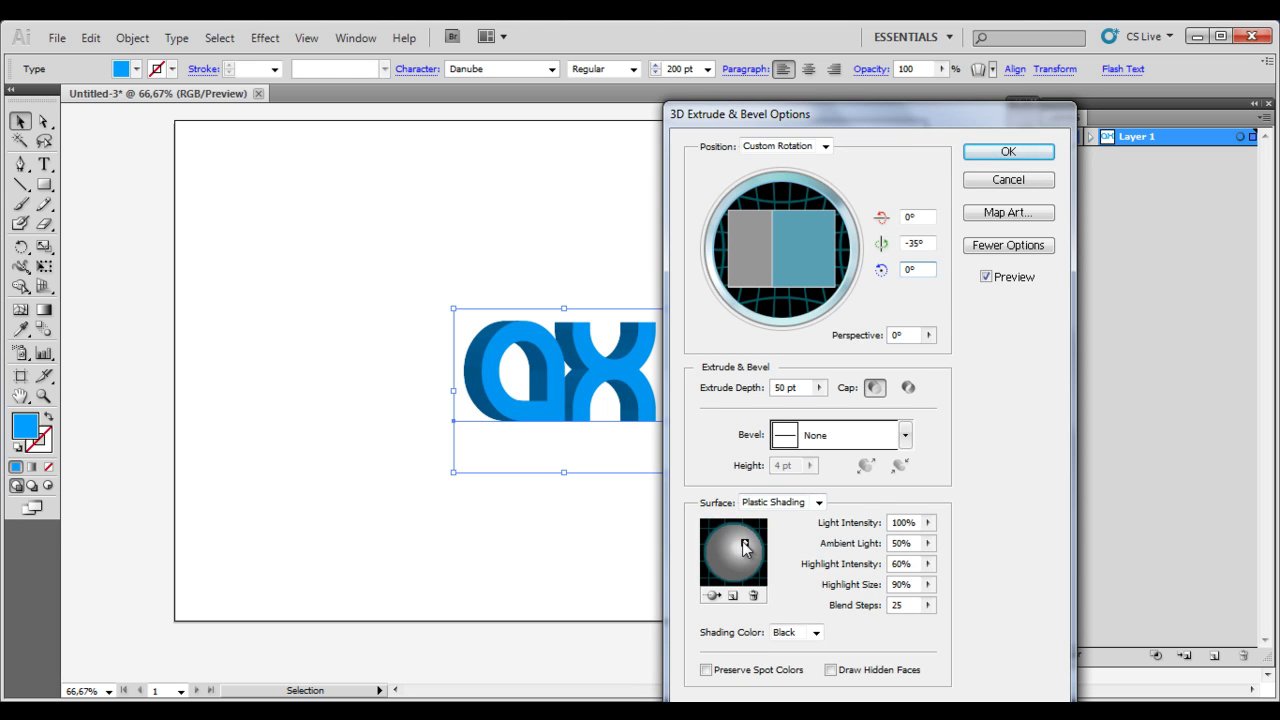
Move the light source toward the upper left and confirm the 3D settings
left_click_drag(742, 541, 712, 522)
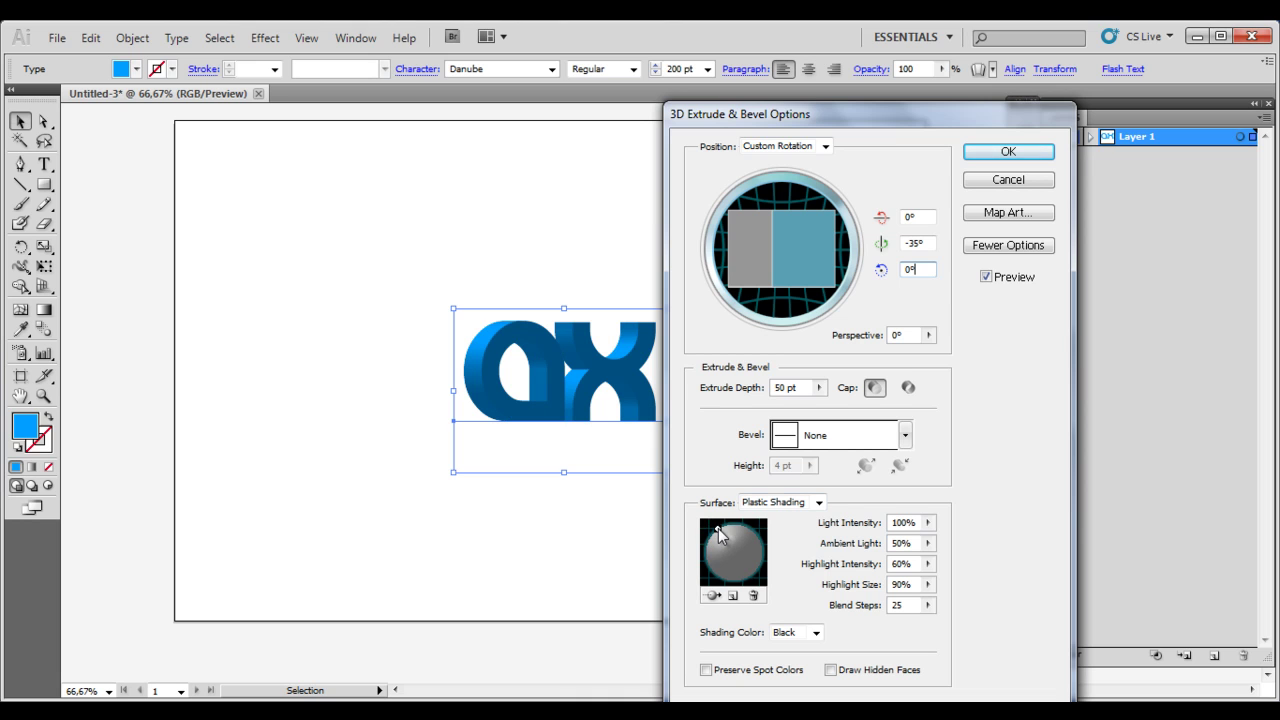
mouse_move(718, 528)
left_mouse_down()
mouse_move(760, 565)
mouse_move(764, 538)
mouse_move(710, 531)
left_mouse_up()
left_click_drag(718, 542, 717, 534)
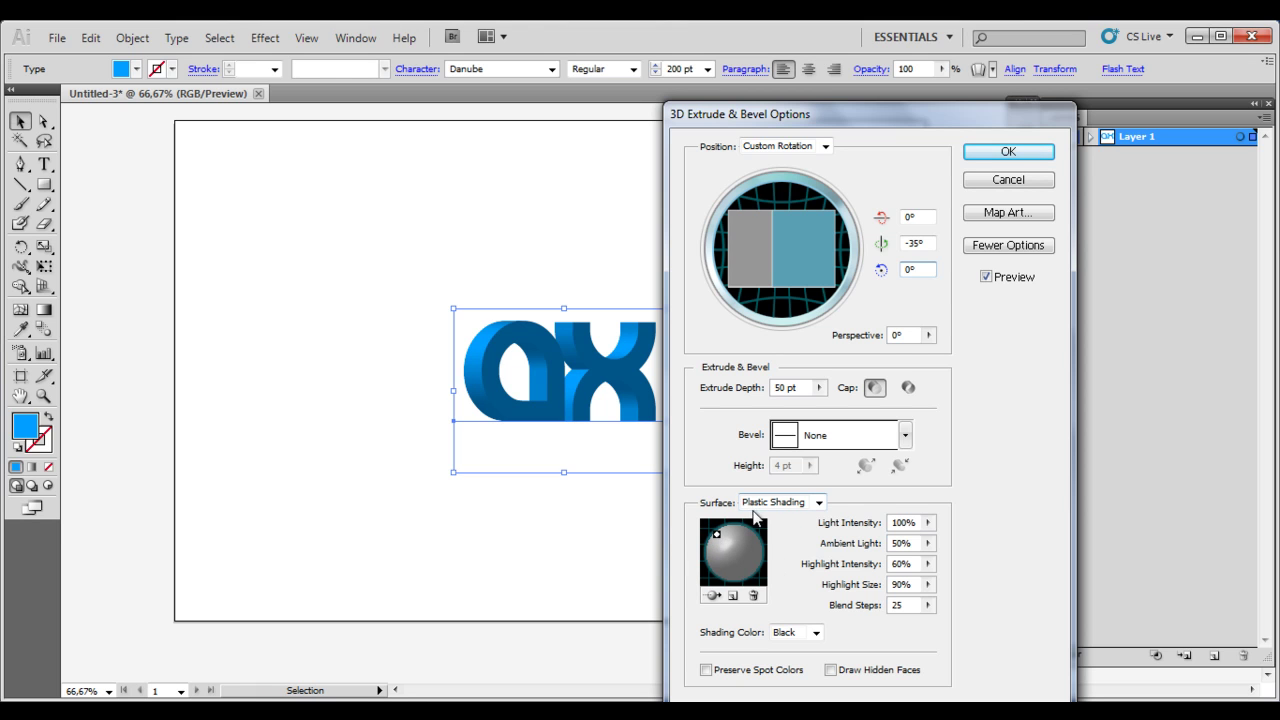
left_click(1020, 155)
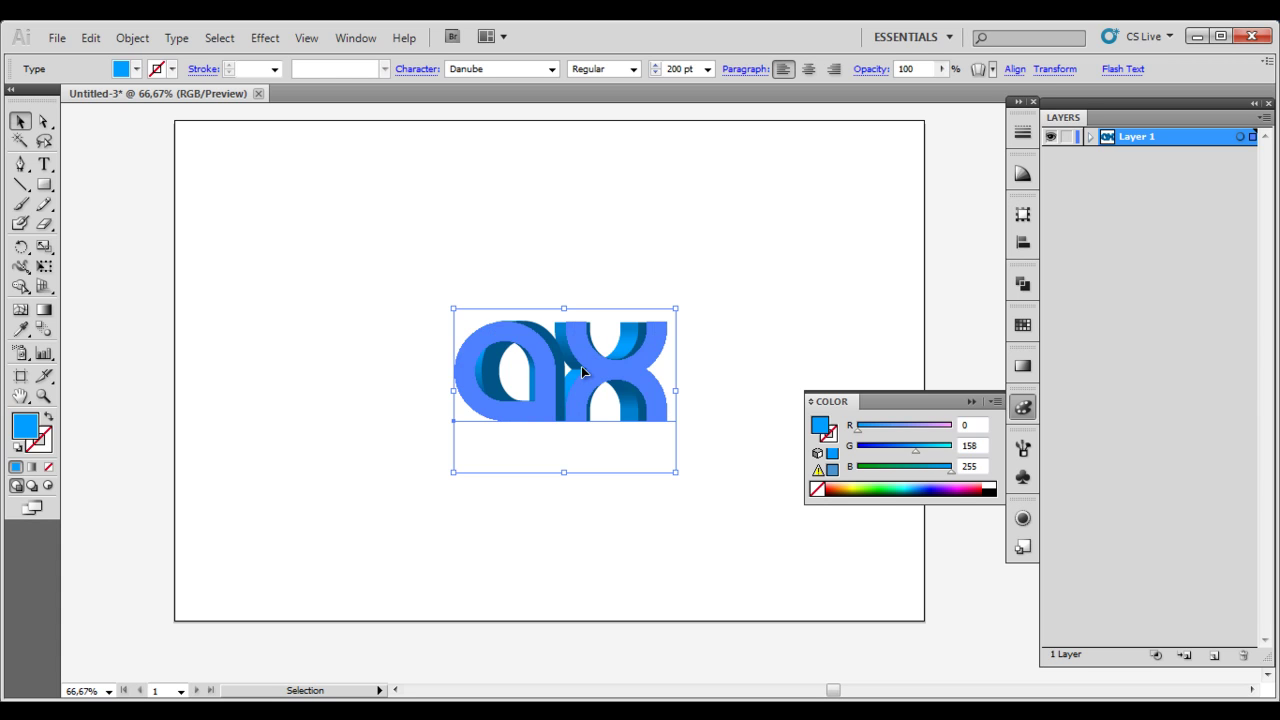
Expand the 3D text's appearance into editable paths and deselect it
left_click(131, 37)
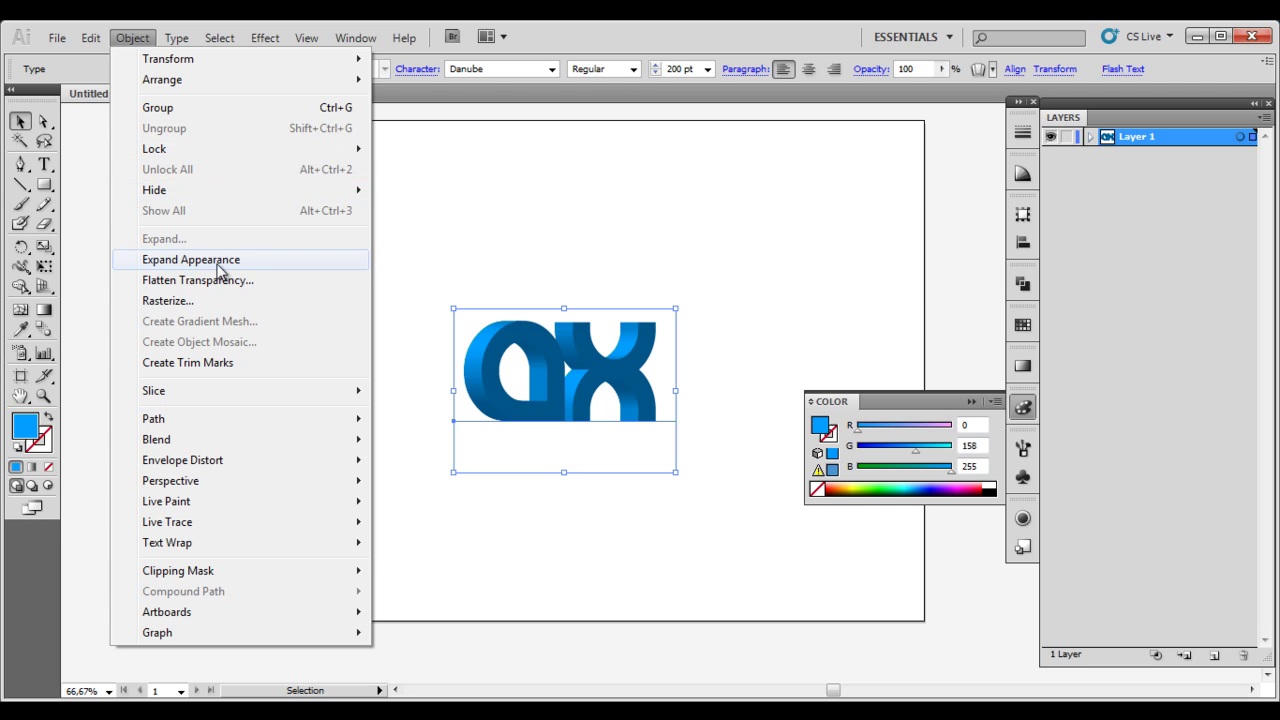
left_click(186, 262)
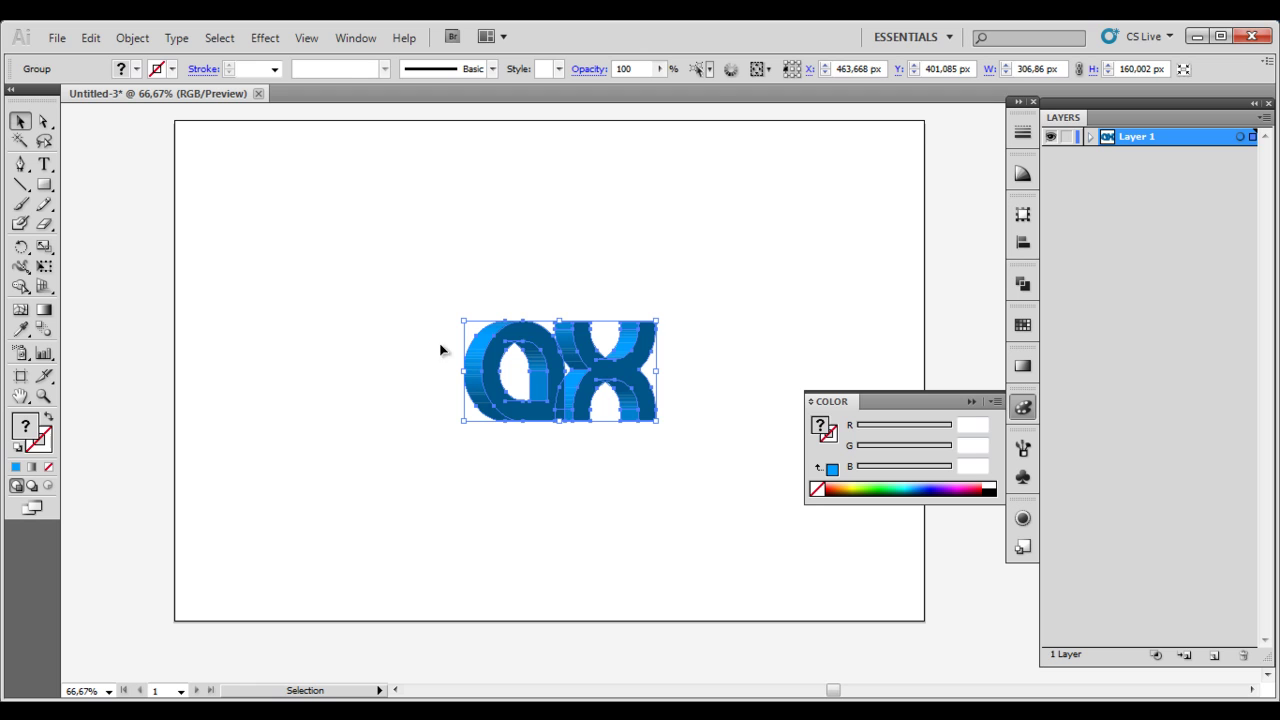
left_click(480, 277)
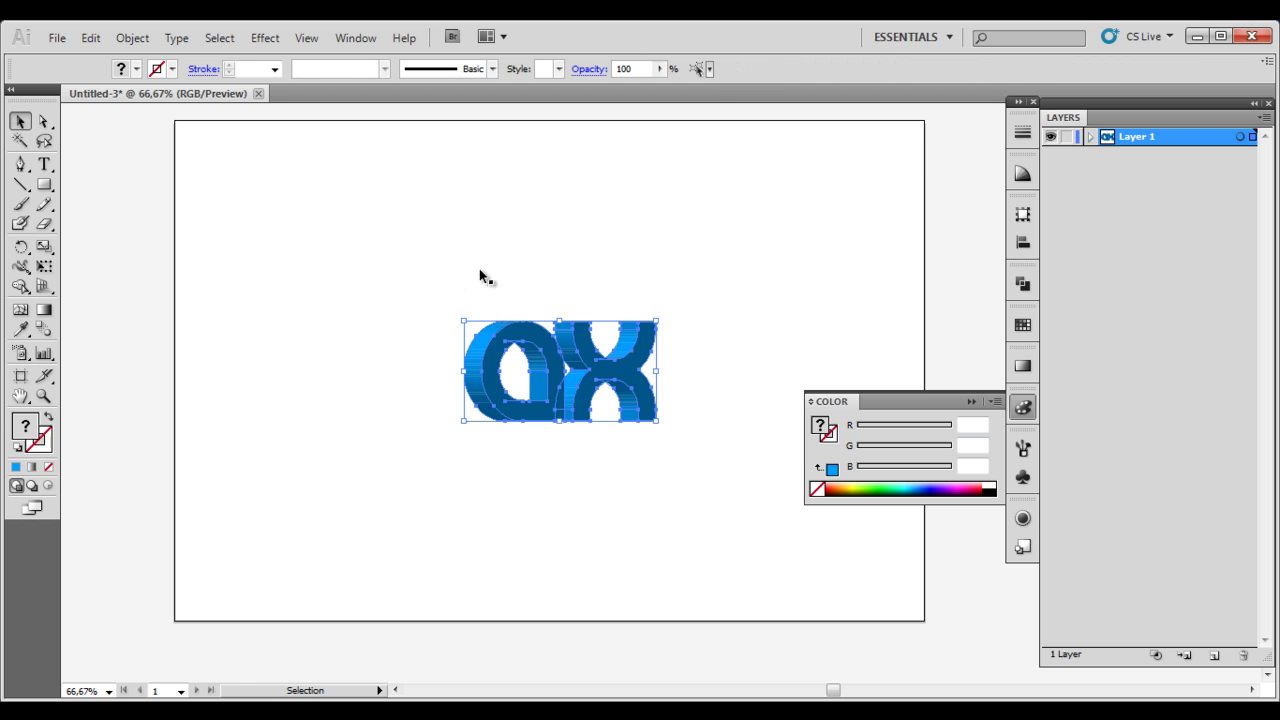
Expand Layer 1's nested letter groups and target the a's front face
left_click(1089, 136)
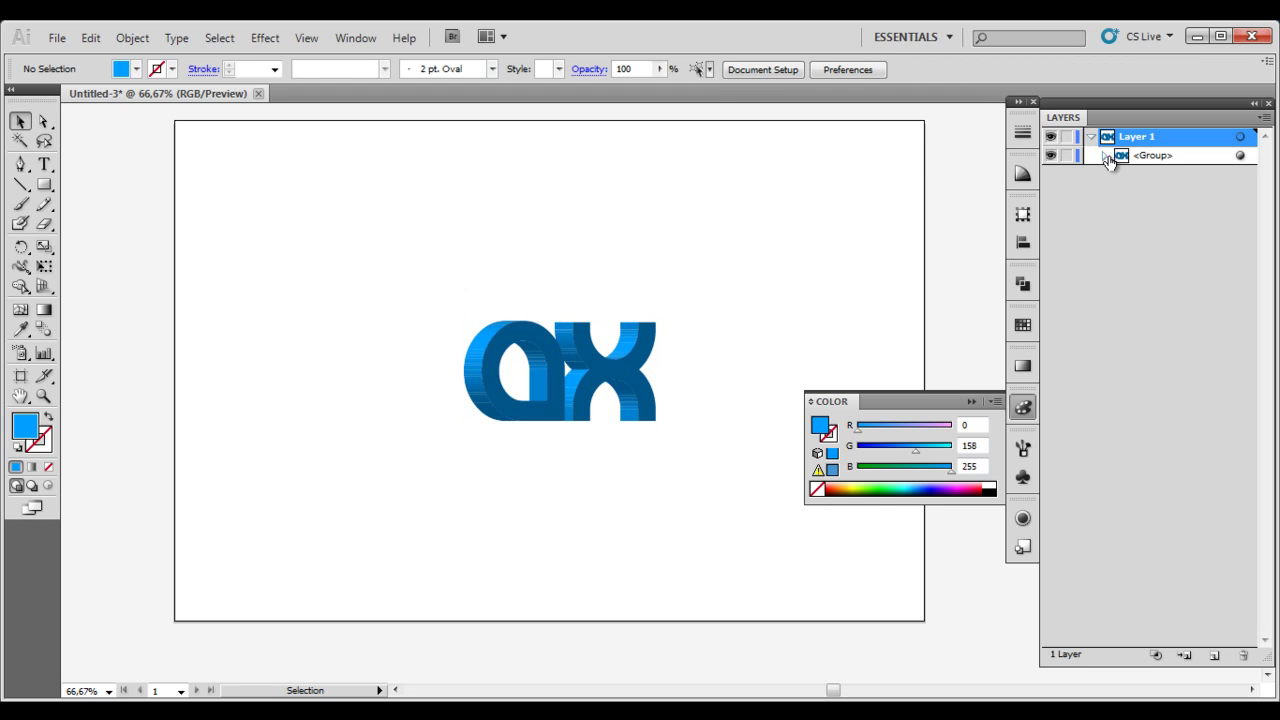
left_click(1105, 156)
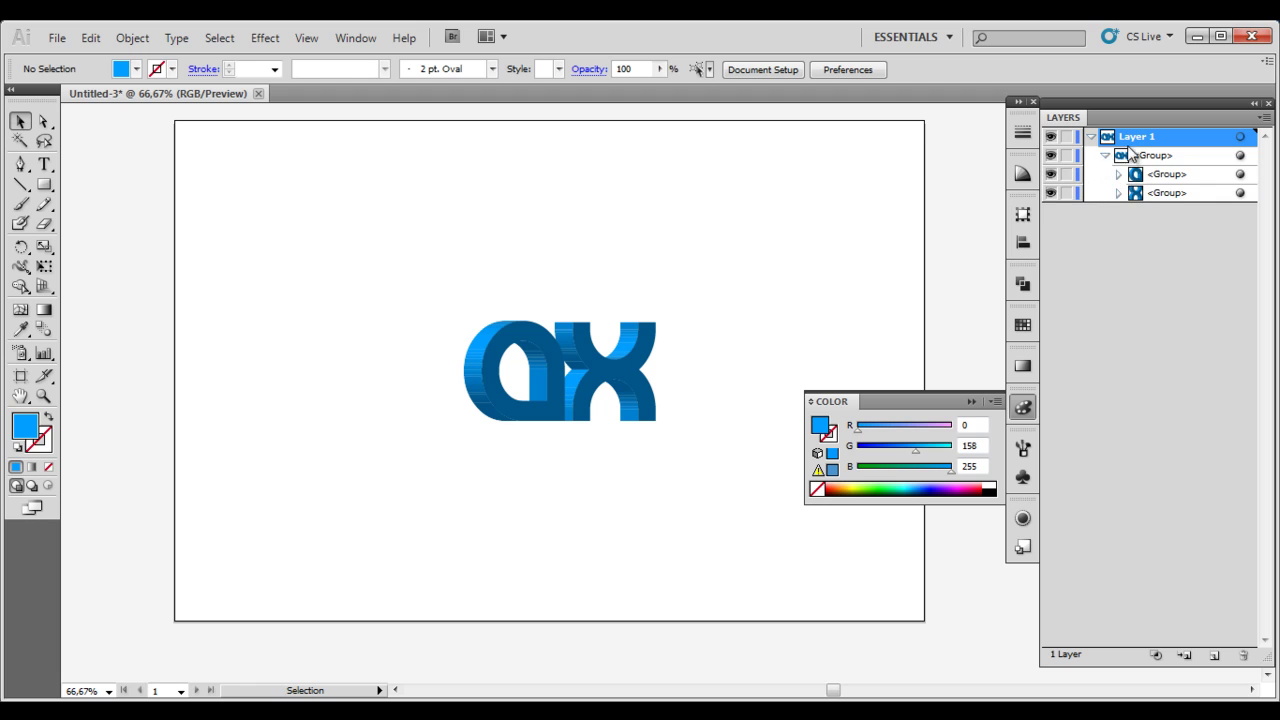
left_click(1142, 157)
left_click(1146, 176)
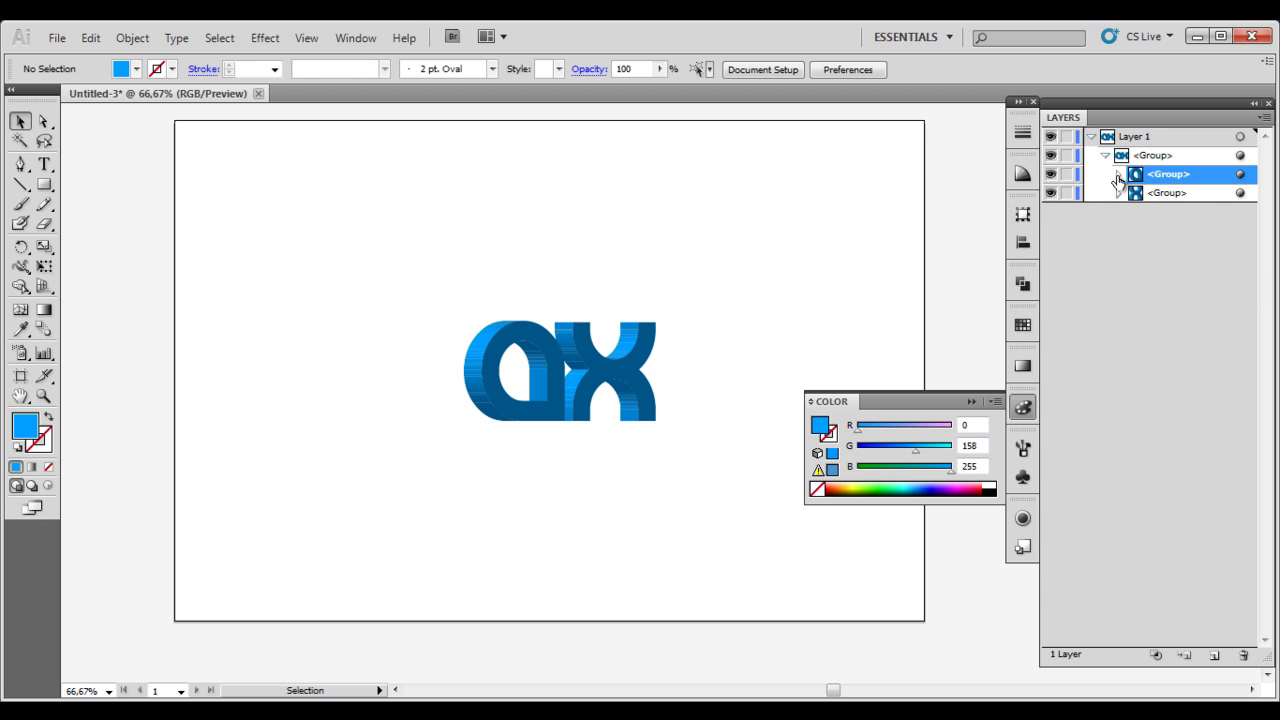
left_click(1119, 176)
left_click(1142, 195)
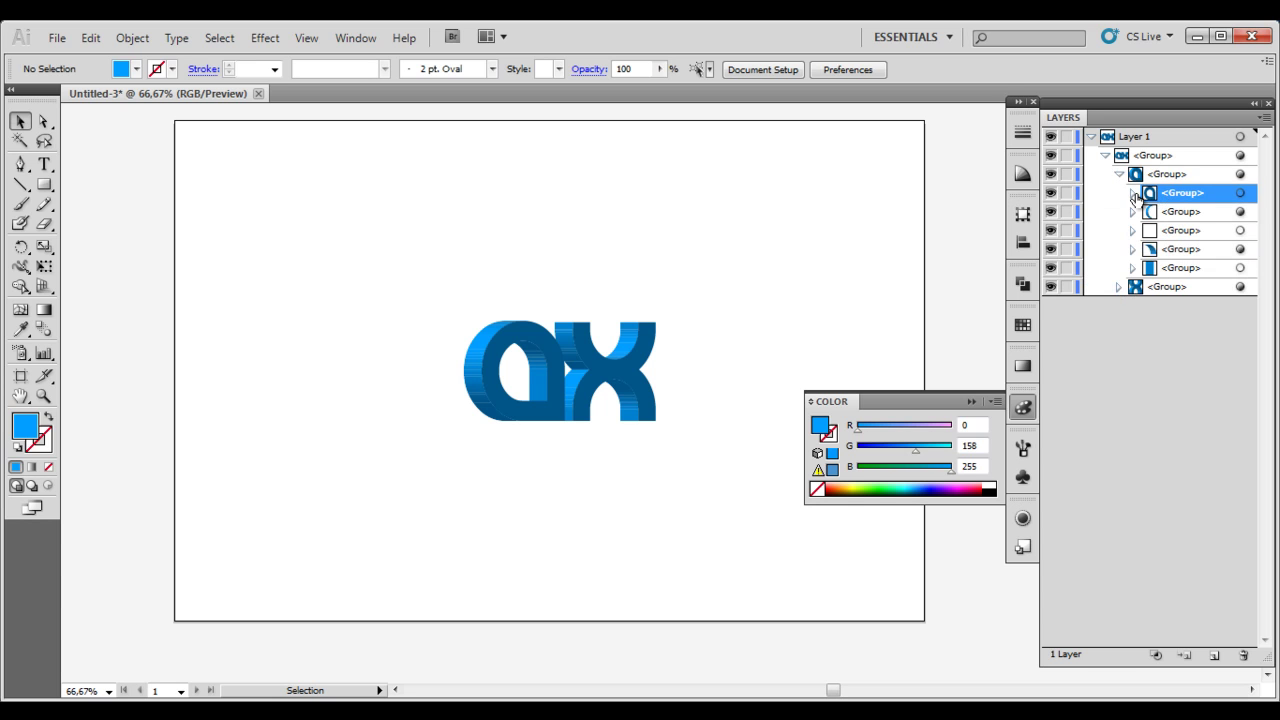
left_click(1240, 193)
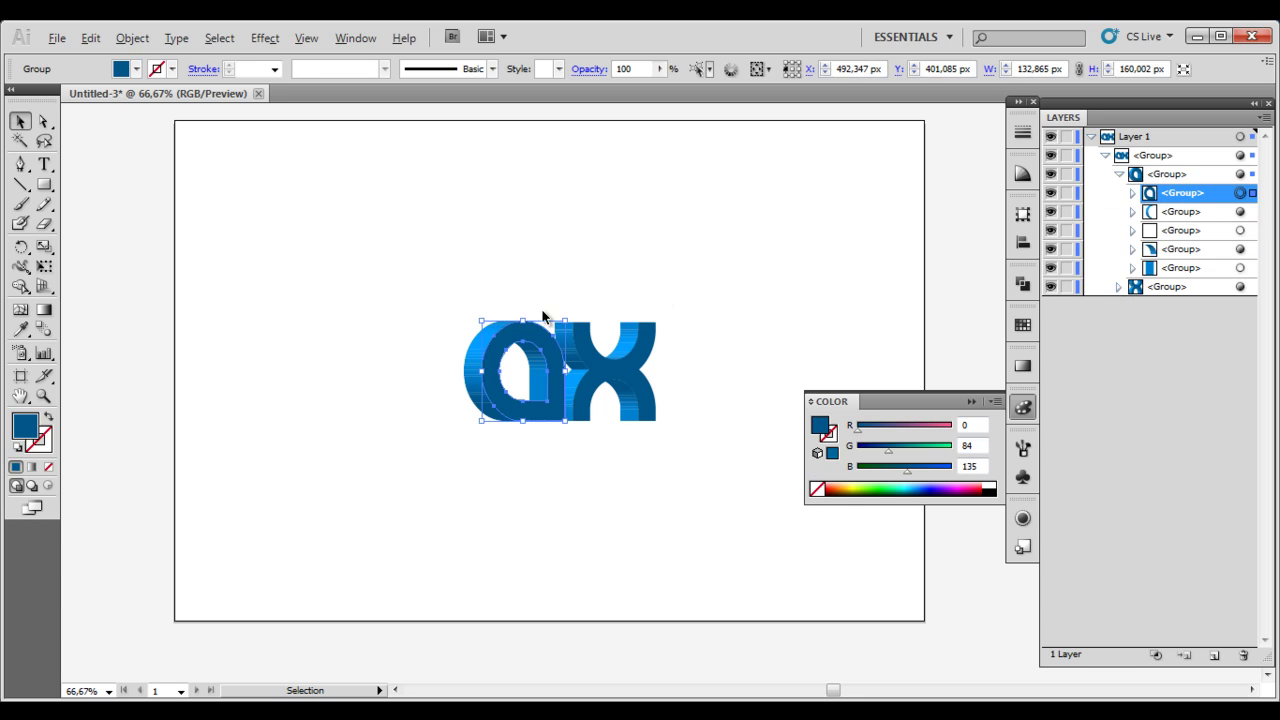
scroll(543, 318, "up", 4)
left_click_drag(614, 326, 618, 204)
left_click(1134, 194)
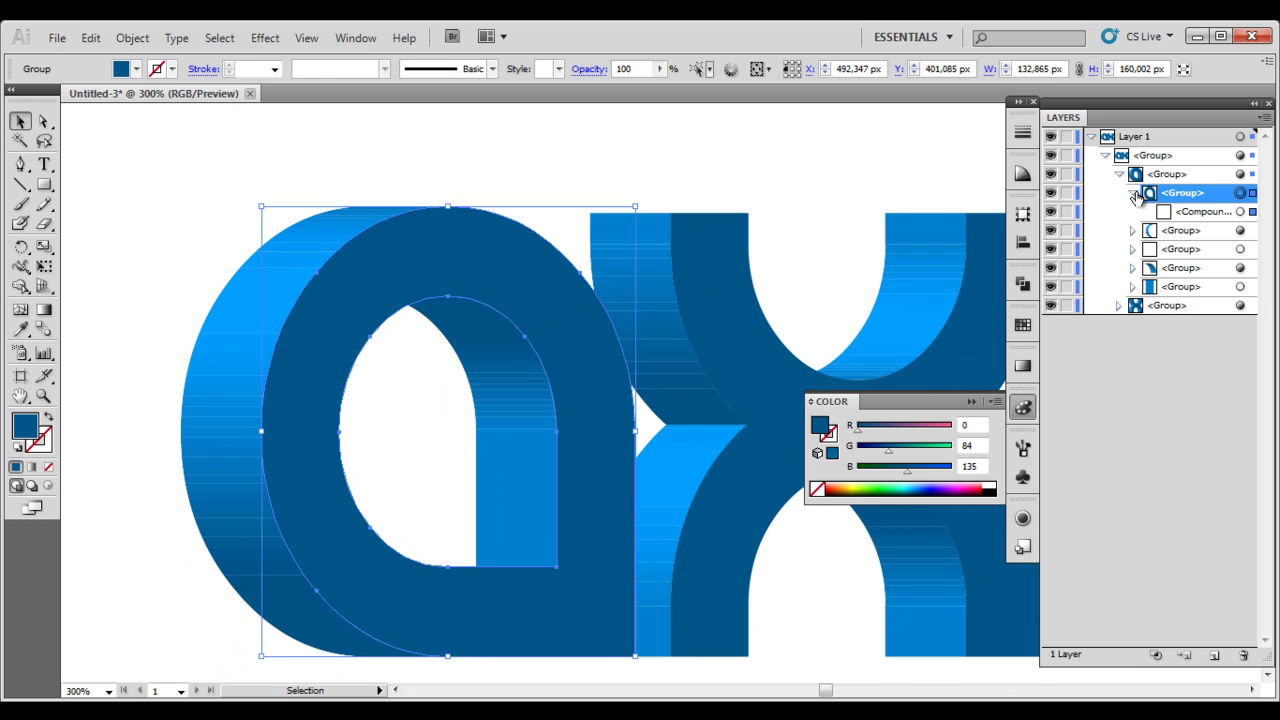
left_click(1184, 213)
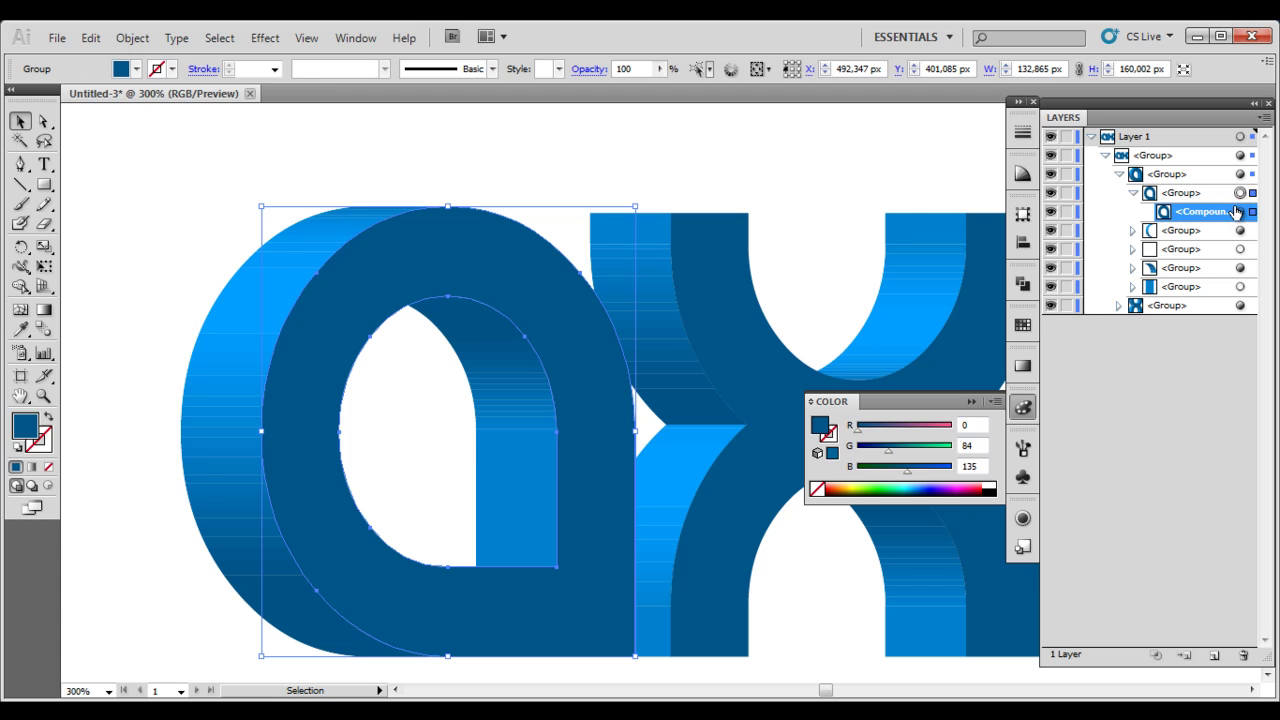
left_click(1133, 194)
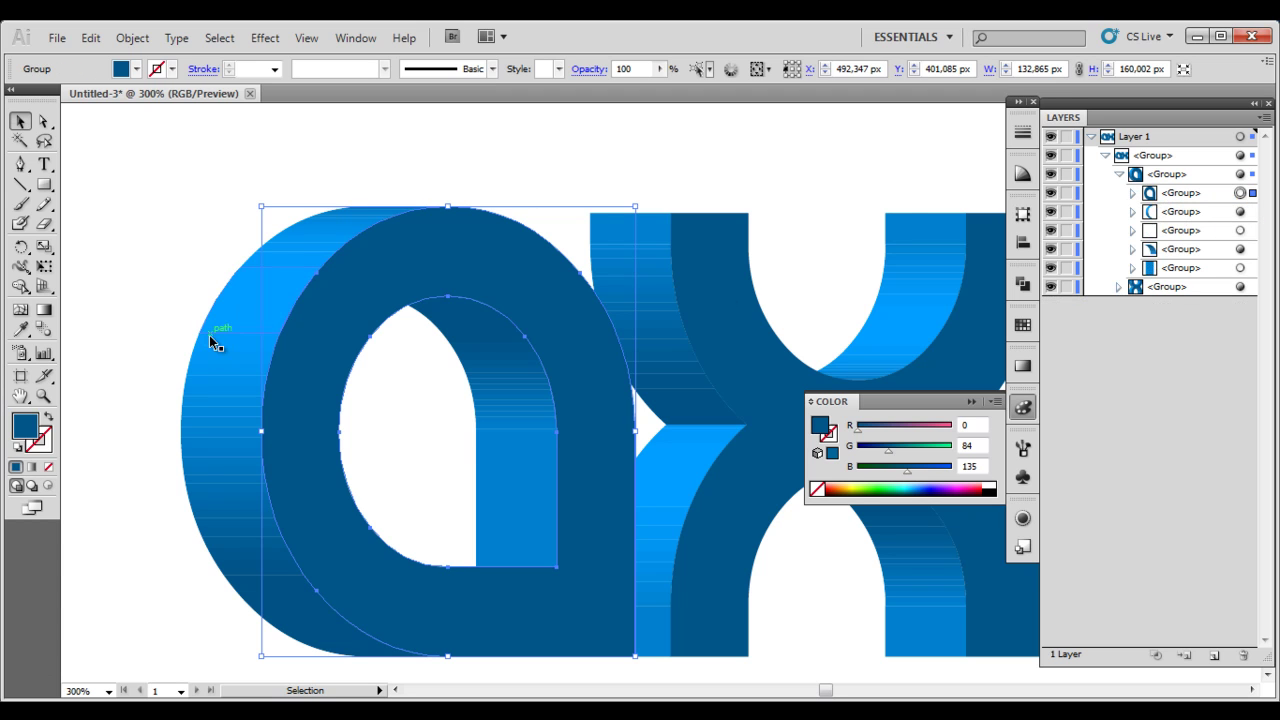
left_click(1240, 251)
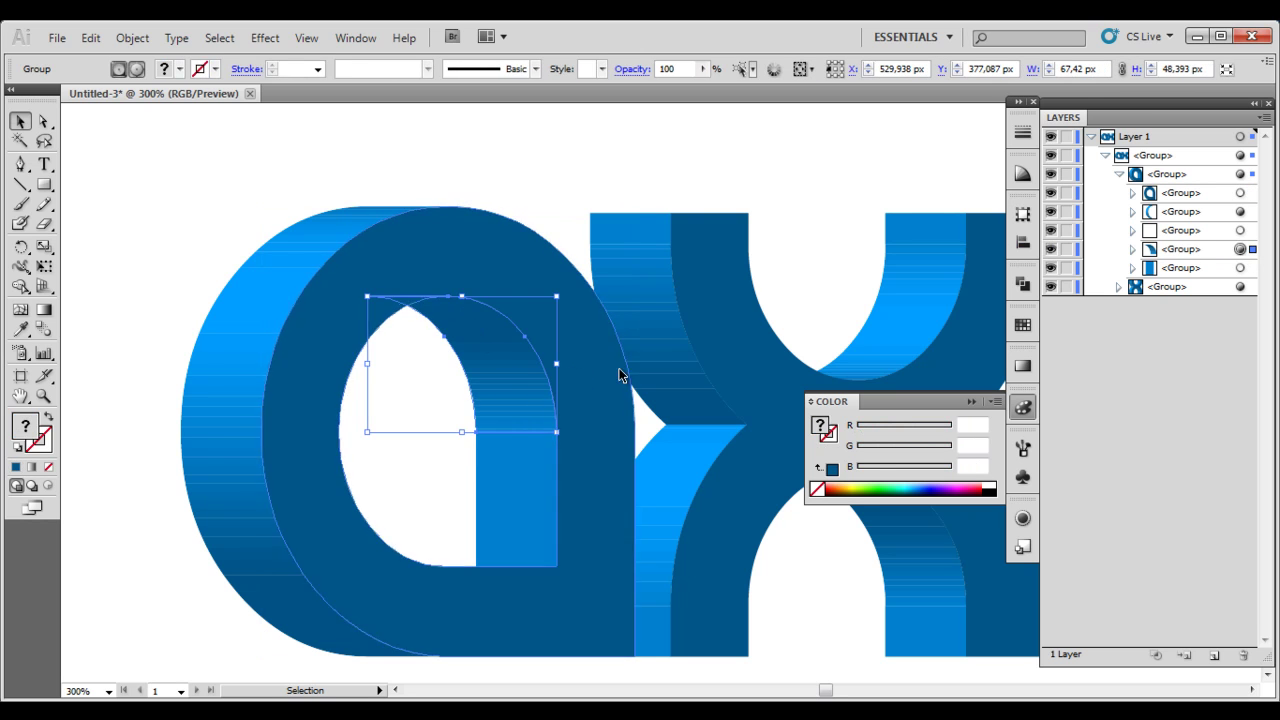
left_click(1132, 250)
left_click(1192, 268)
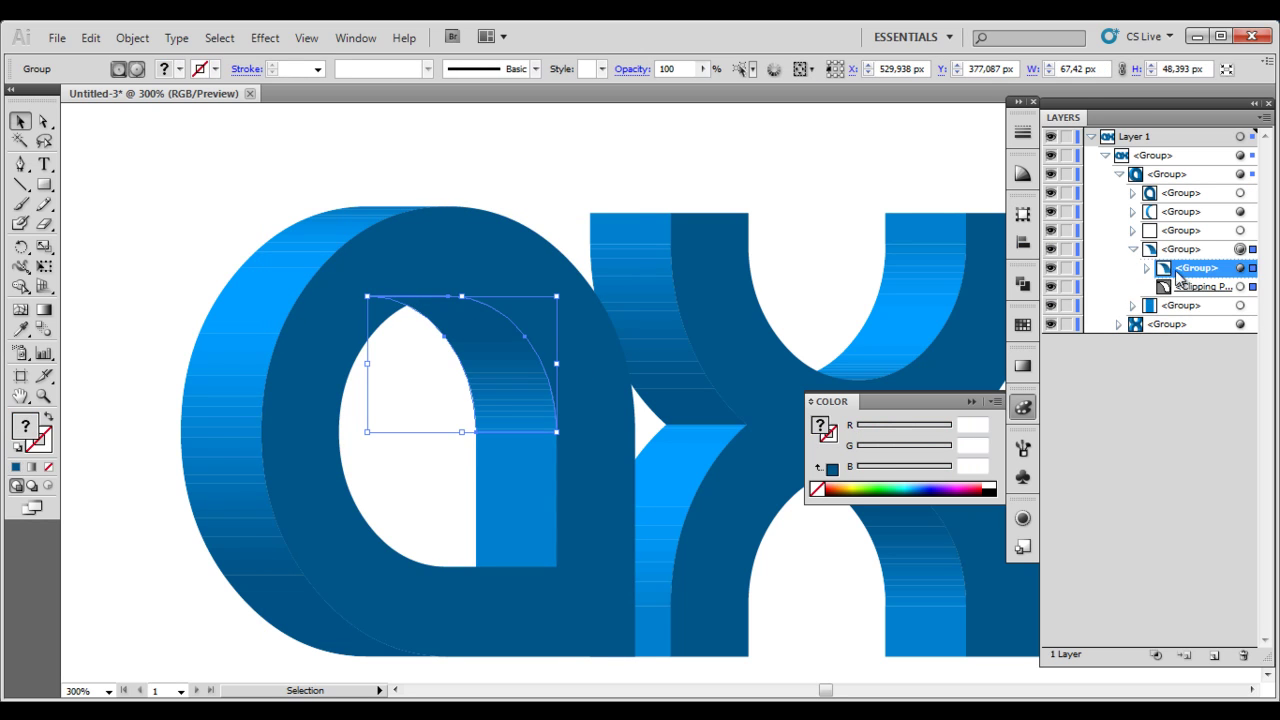
left_click(1147, 268)
left_click(1207, 304)
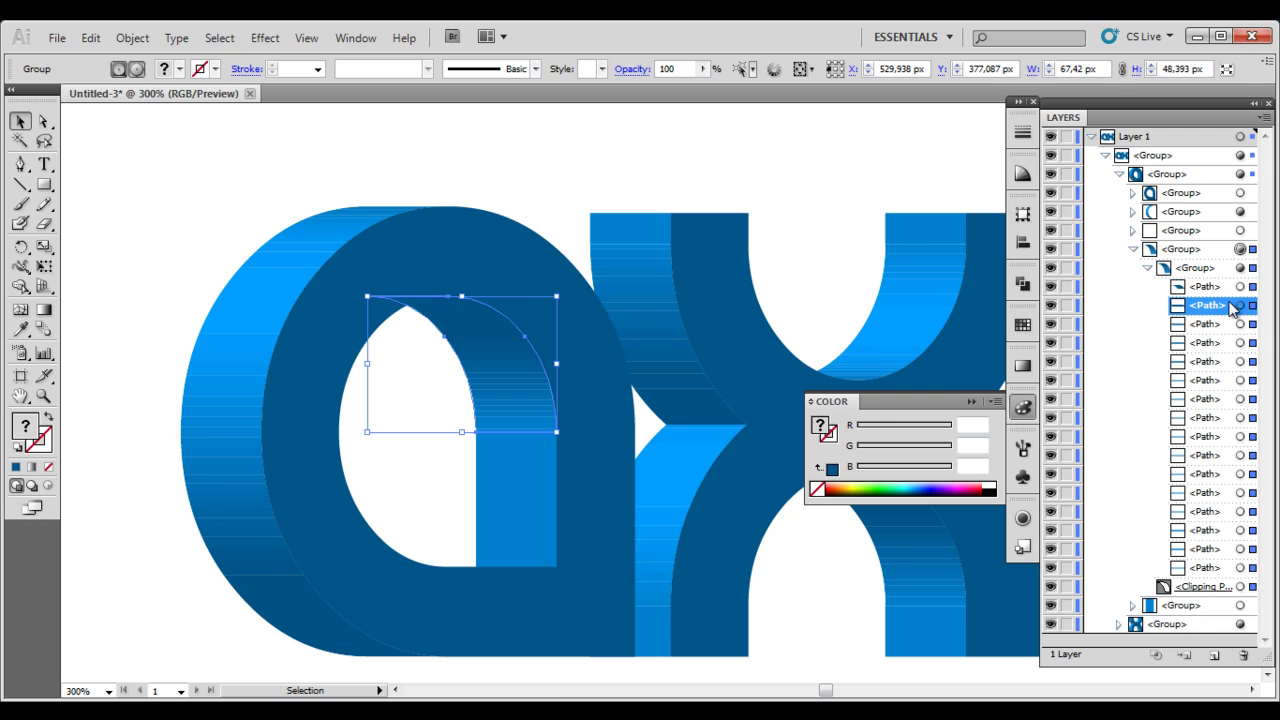
left_click(1050, 307)
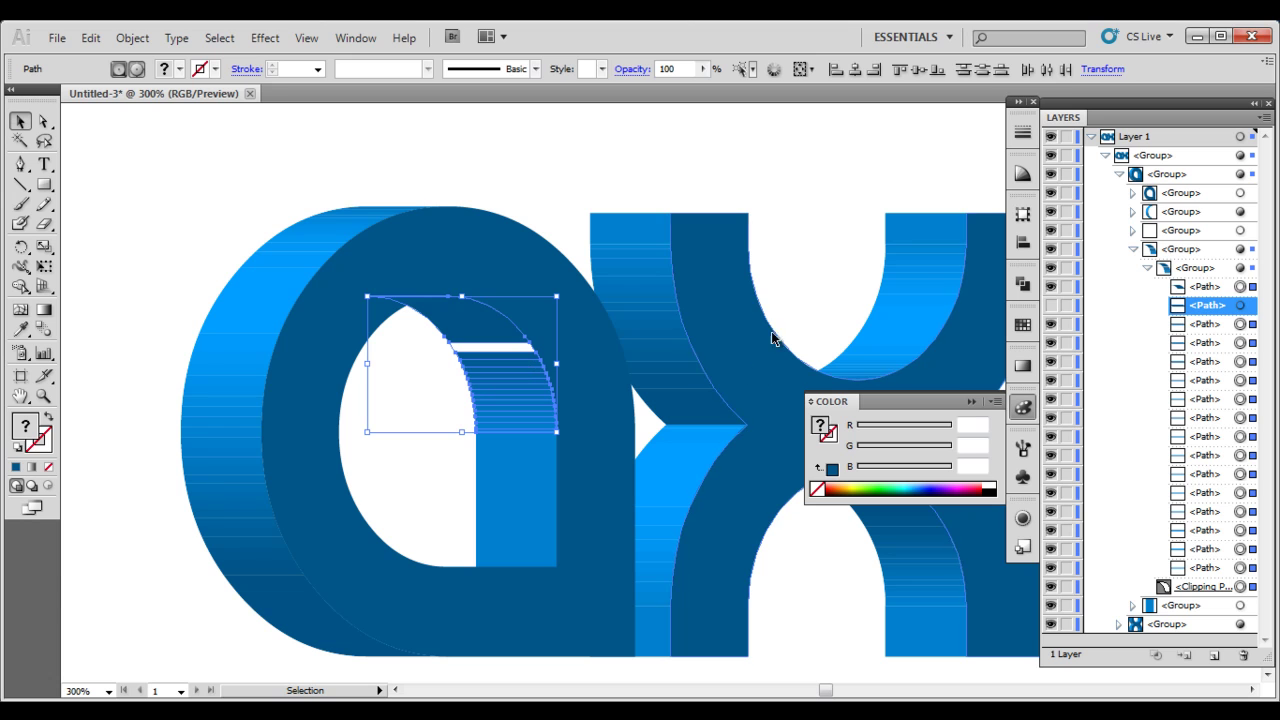
left_click(1050, 305)
left_click(1134, 250)
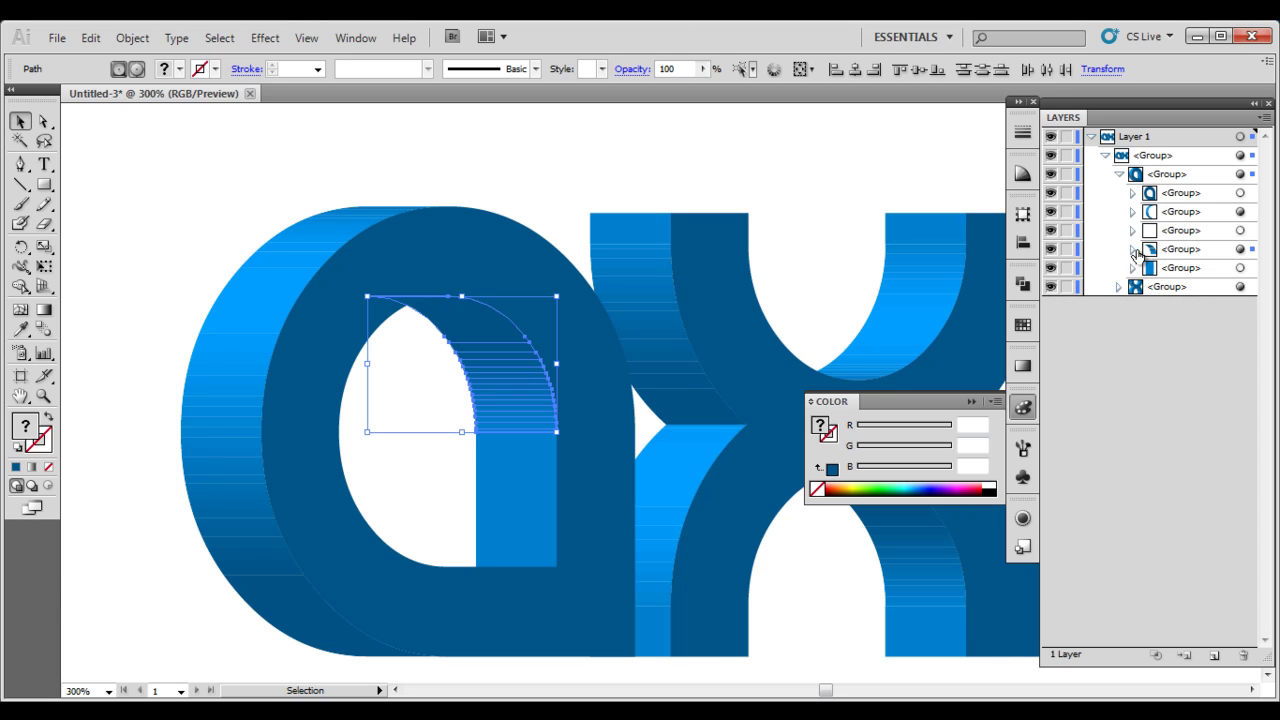
left_click(1165, 192)
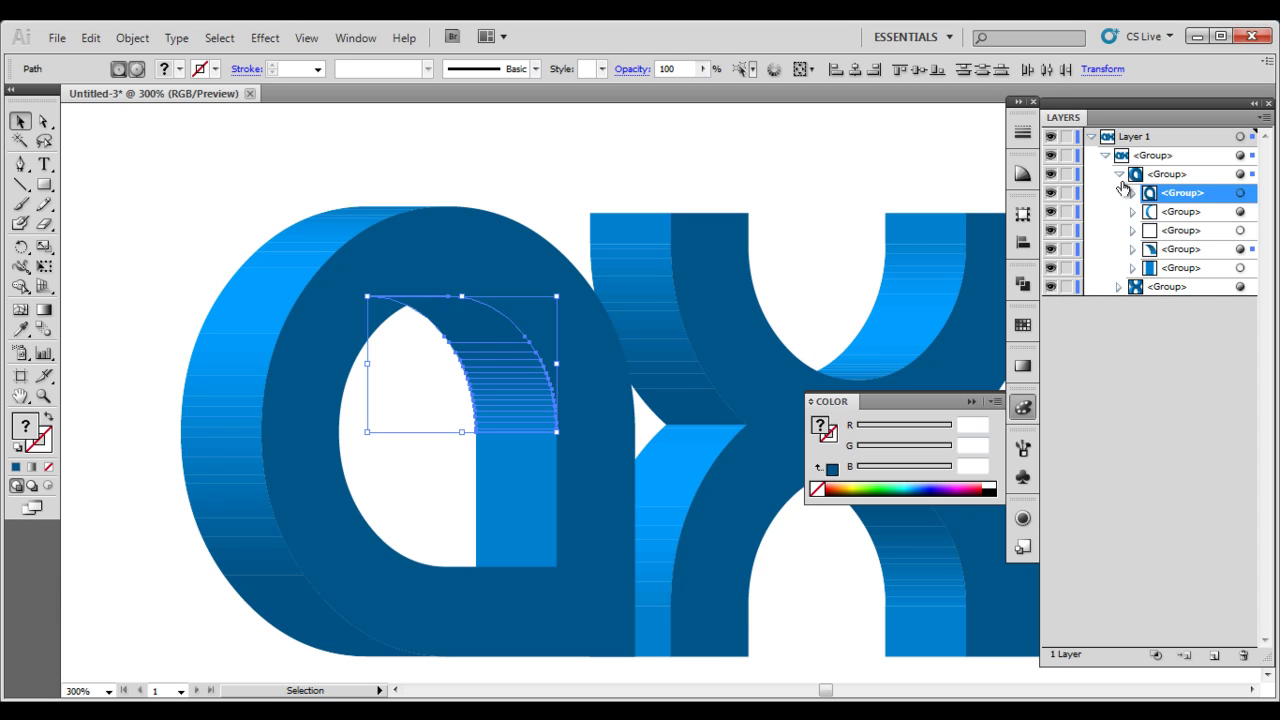
left_click(1168, 212)
left_click(1168, 270)
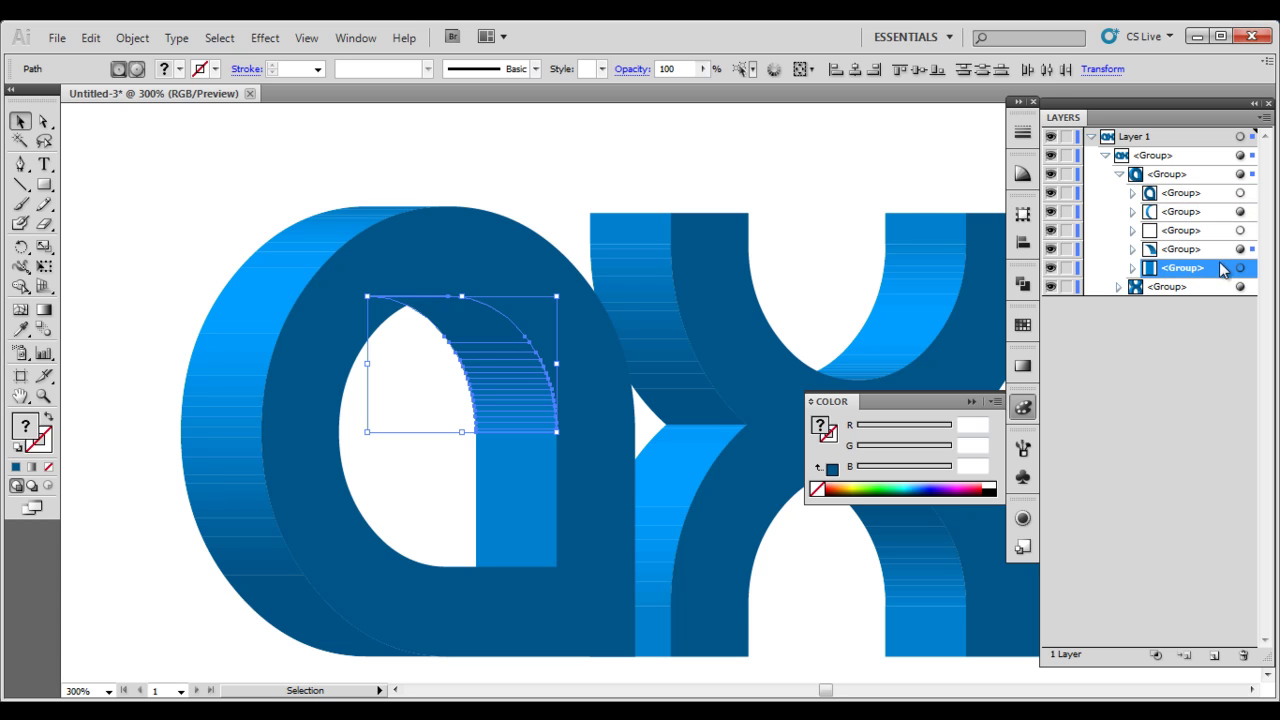
left_click(857, 195)
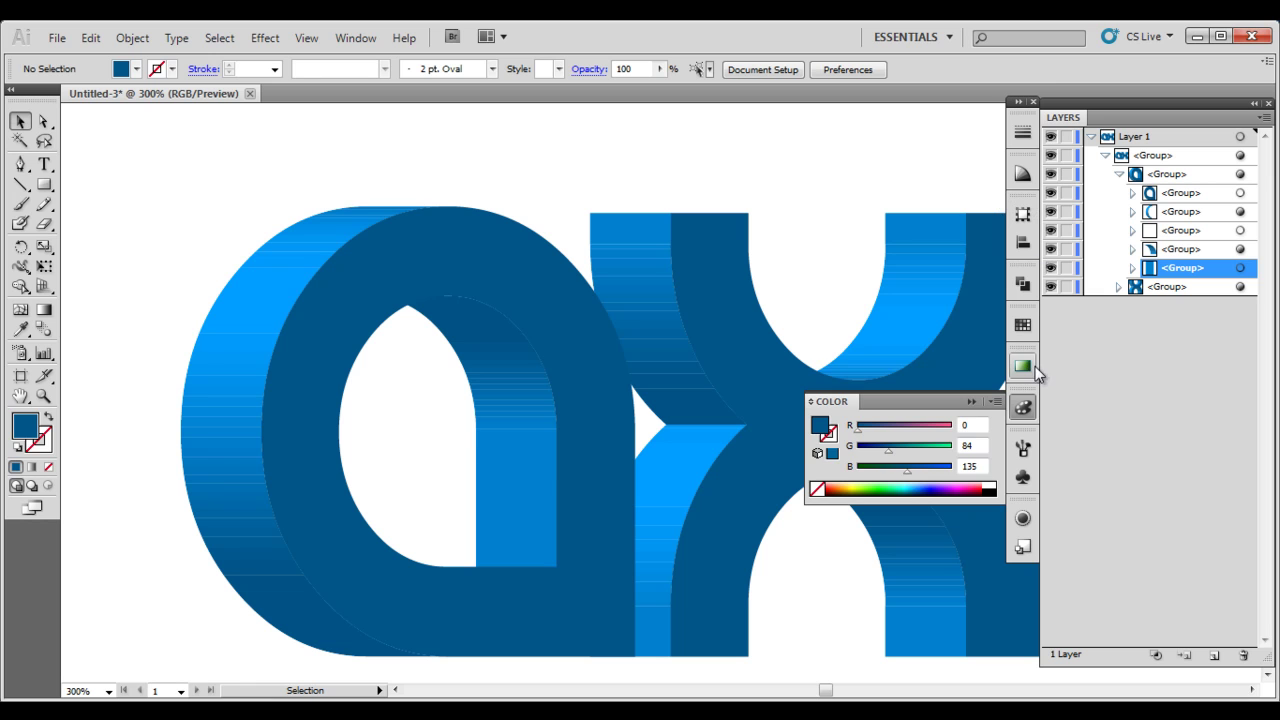
Create a new colour group in the Swatches panel
left_click(1022, 324)
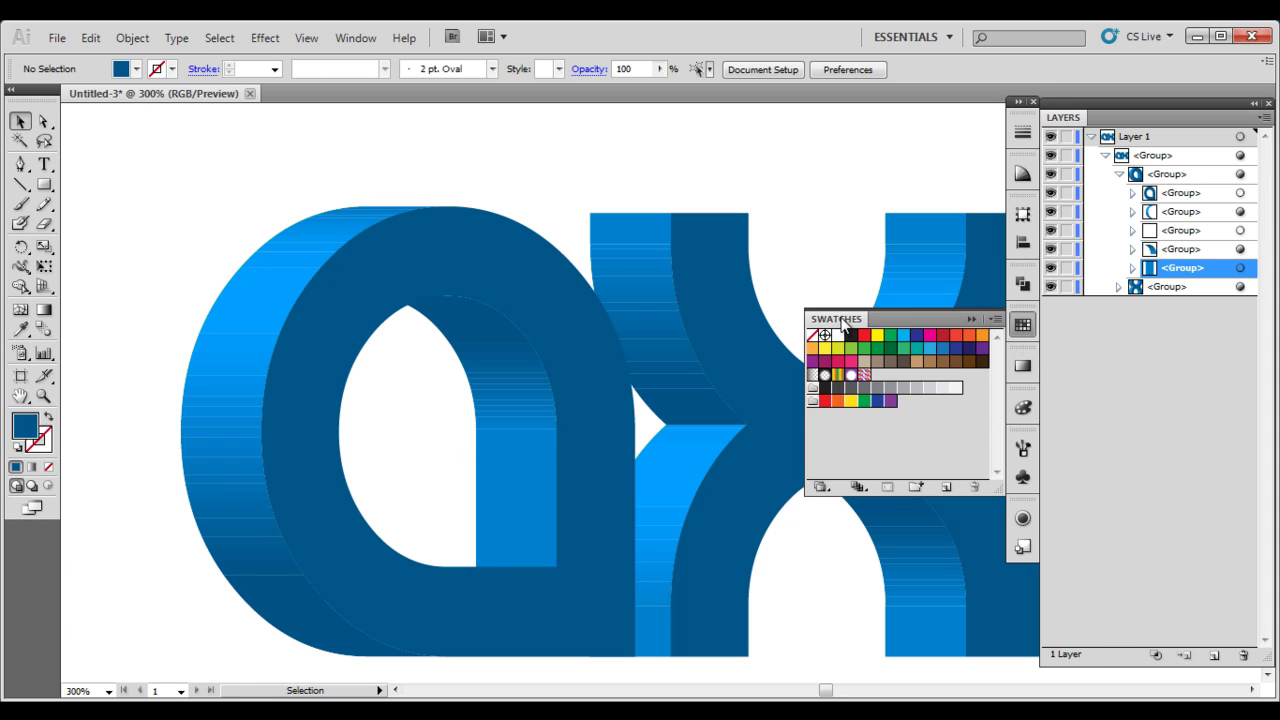
left_click_drag(842, 322, 972, 431)
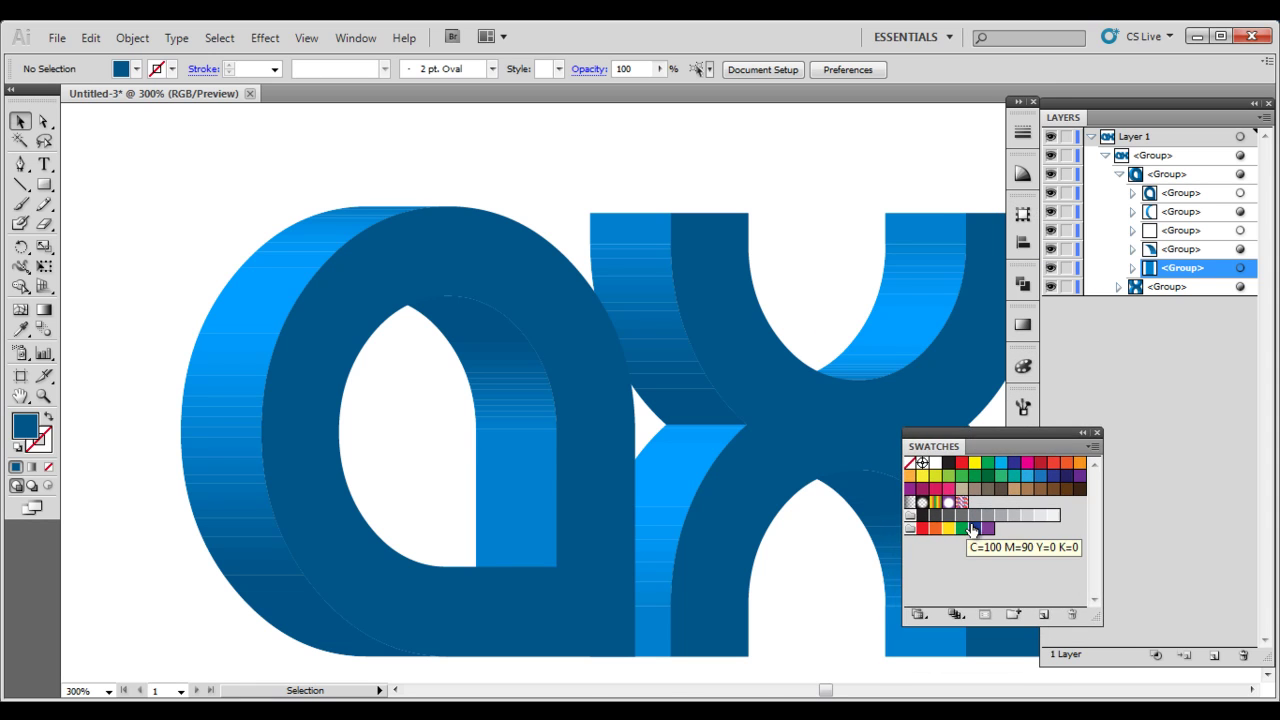
left_click(1013, 614)
left_click(774, 332)
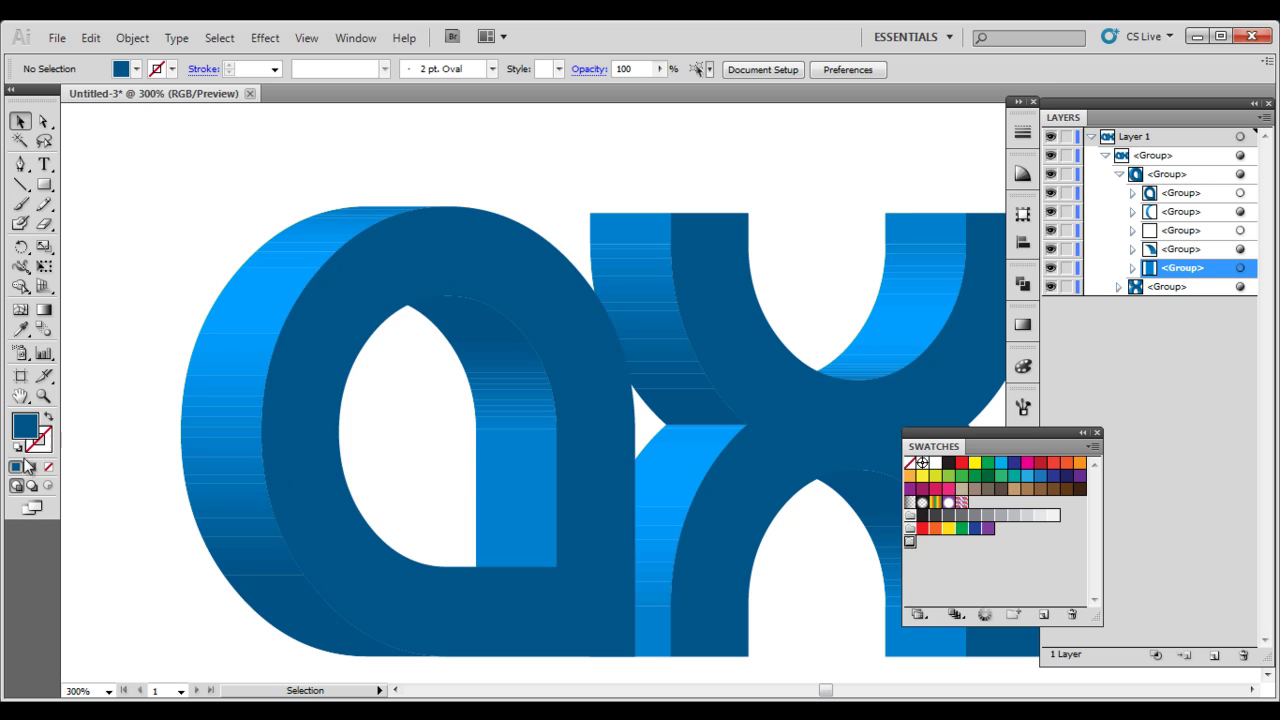
Save a light cyan fill colour as a new swatch
double_click(26, 428)
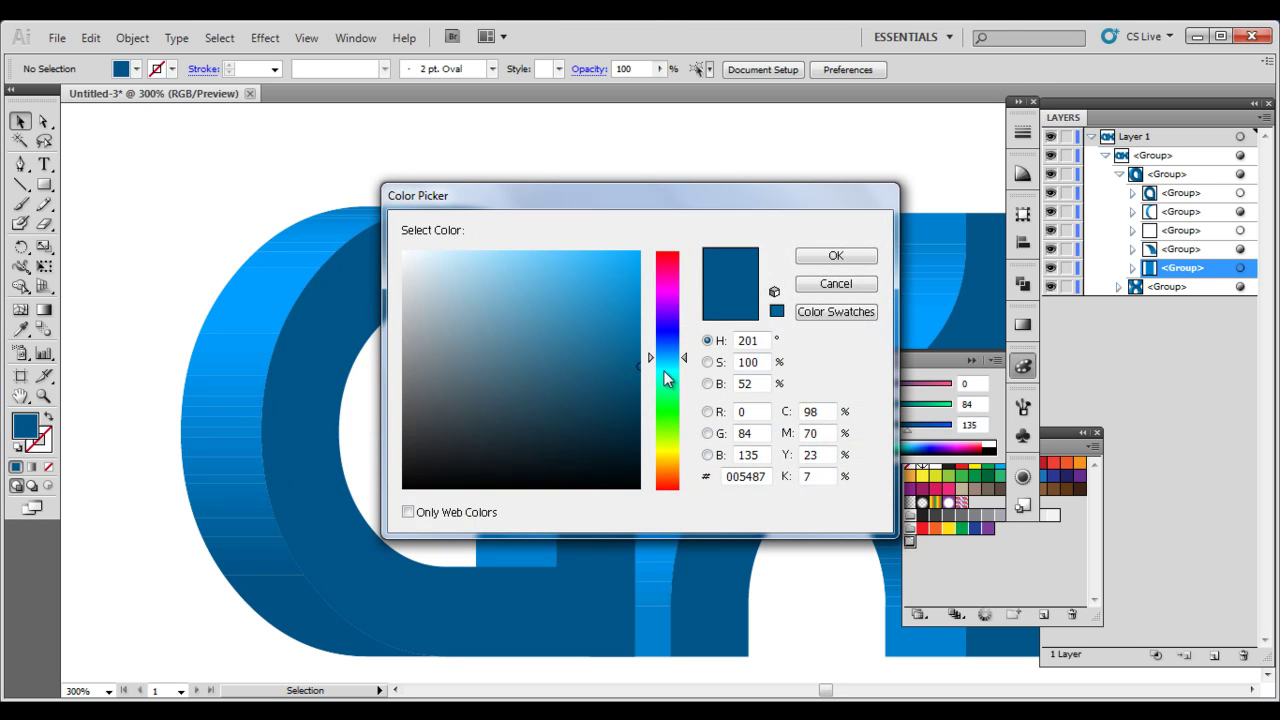
left_click_drag(671, 366, 680, 363)
mouse_move(478, 264)
left_mouse_down()
mouse_move(469, 257)
mouse_move(483, 266)
mouse_move(474, 254)
mouse_move(461, 280)
left_mouse_up()
left_click(828, 256)
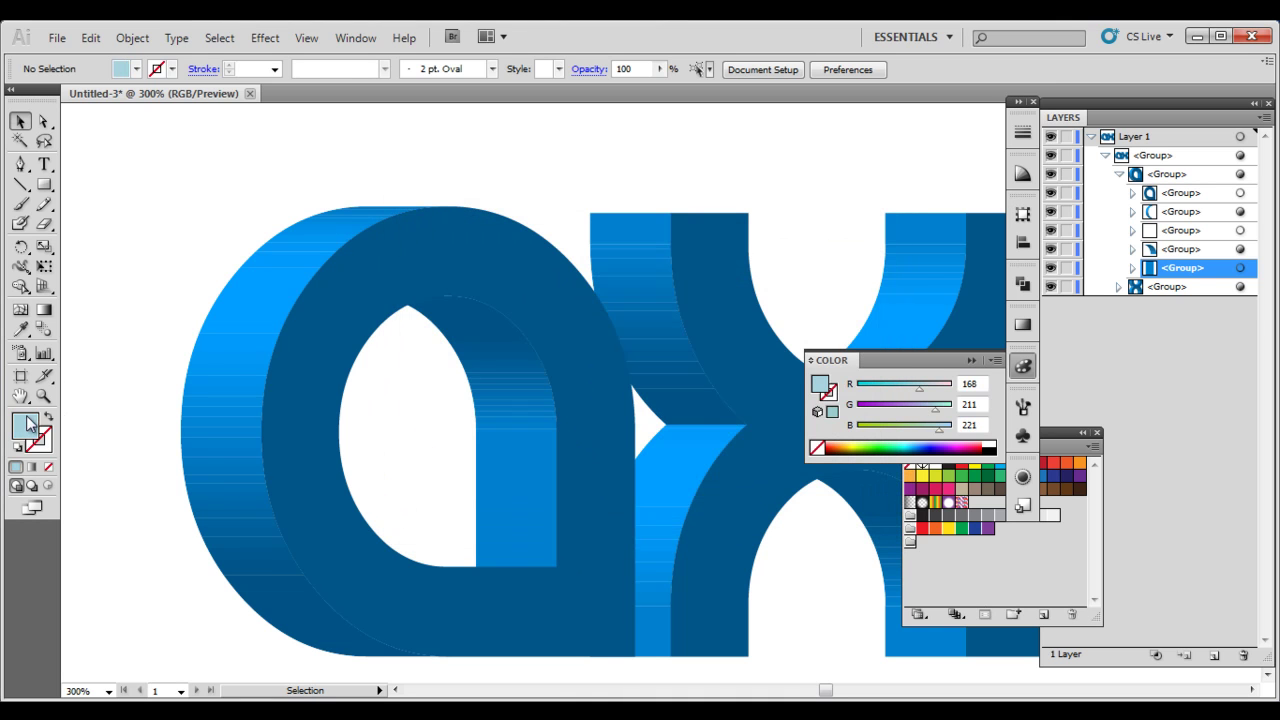
left_click_drag(25, 430, 921, 545)
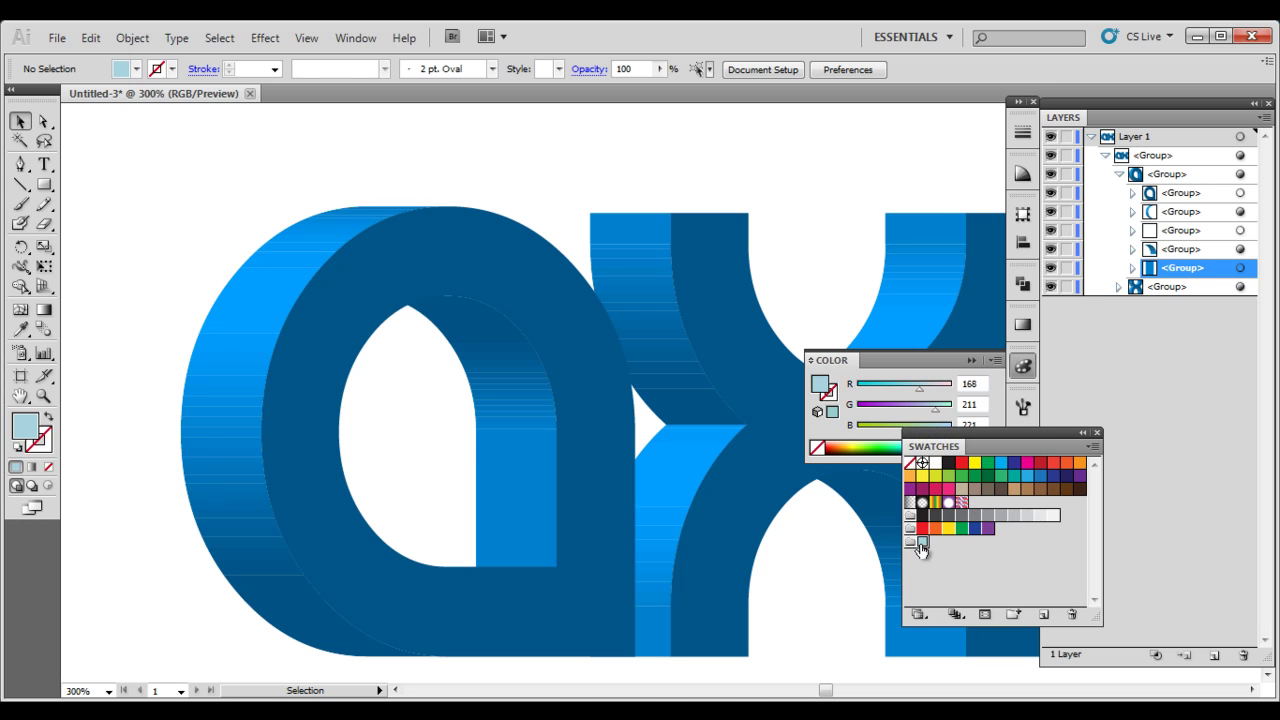
Save dark teal 004C59 as another swatch beside the light cyan
double_click(27, 432)
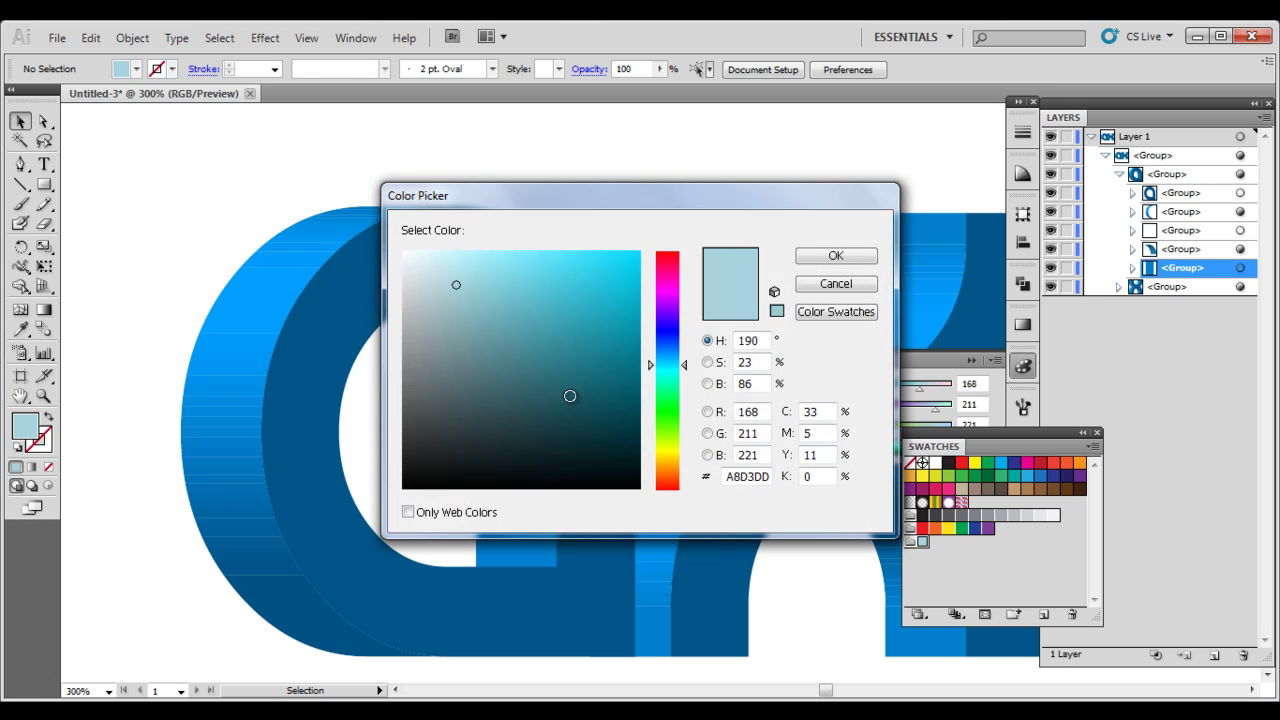
mouse_move(527, 329)
left_mouse_down()
mouse_move(654, 368)
mouse_move(660, 406)
left_mouse_up()
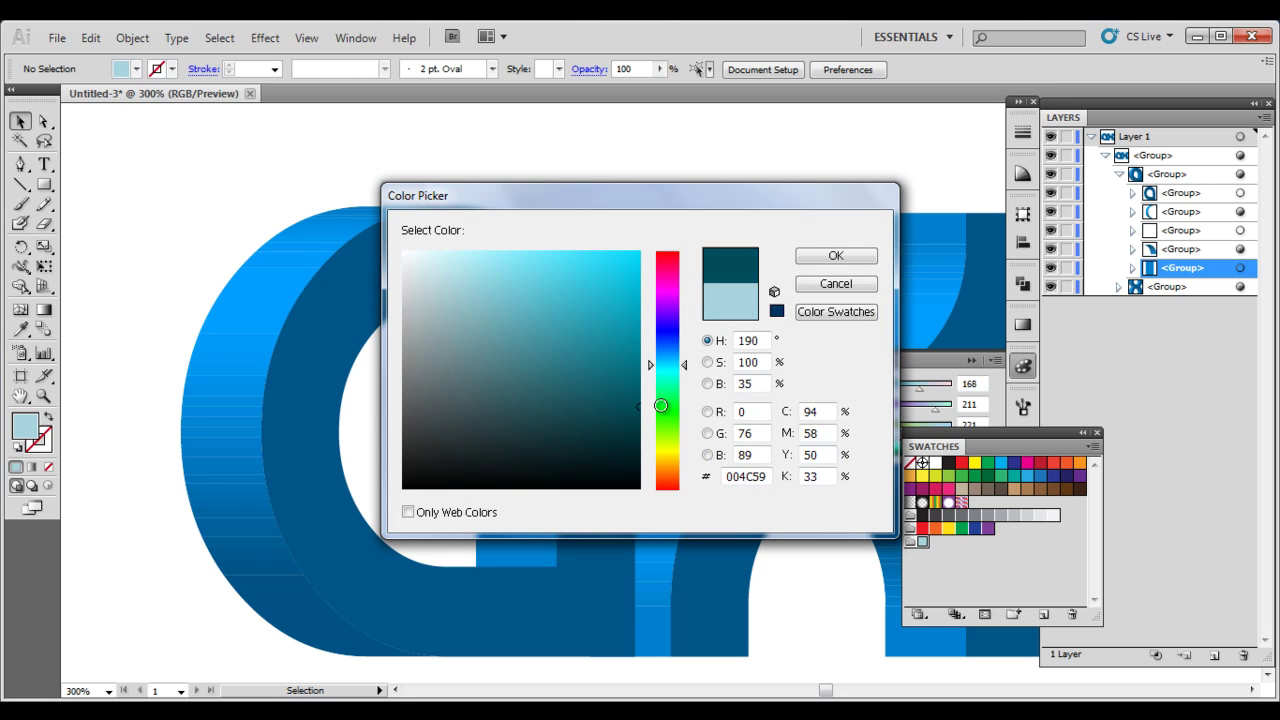
left_click(840, 258)
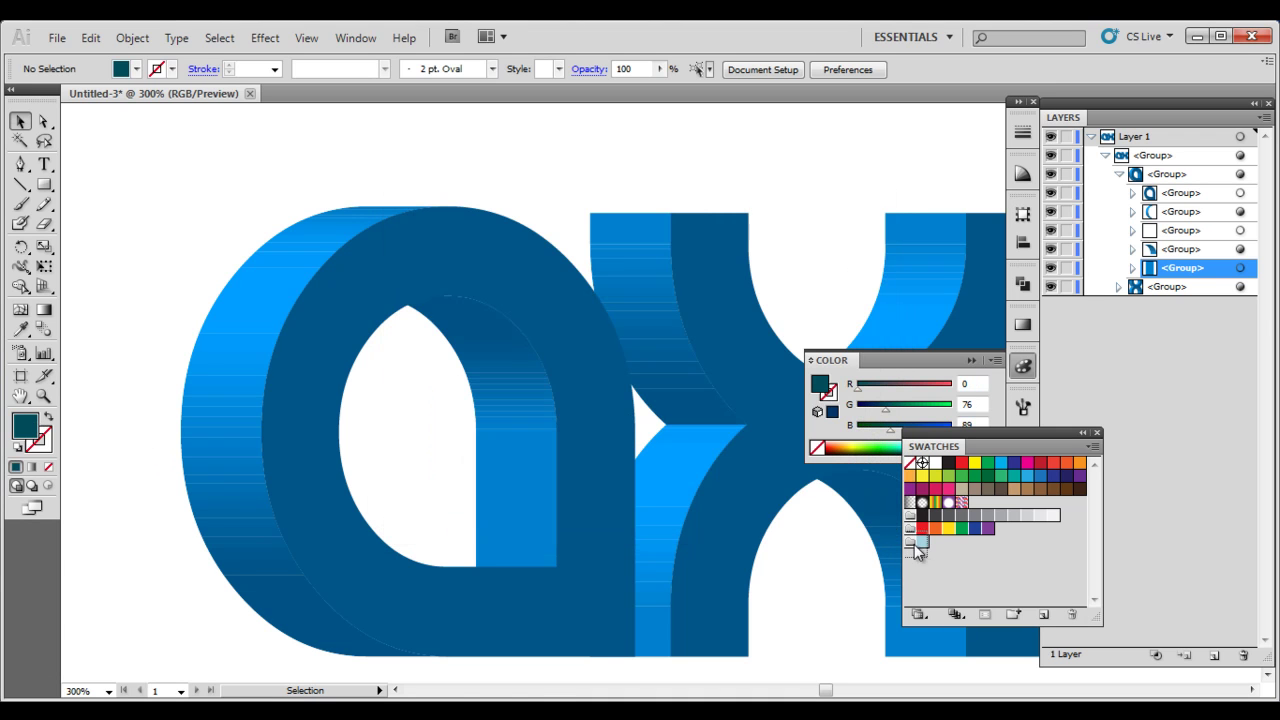
left_click_drag(911, 542, 940, 550)
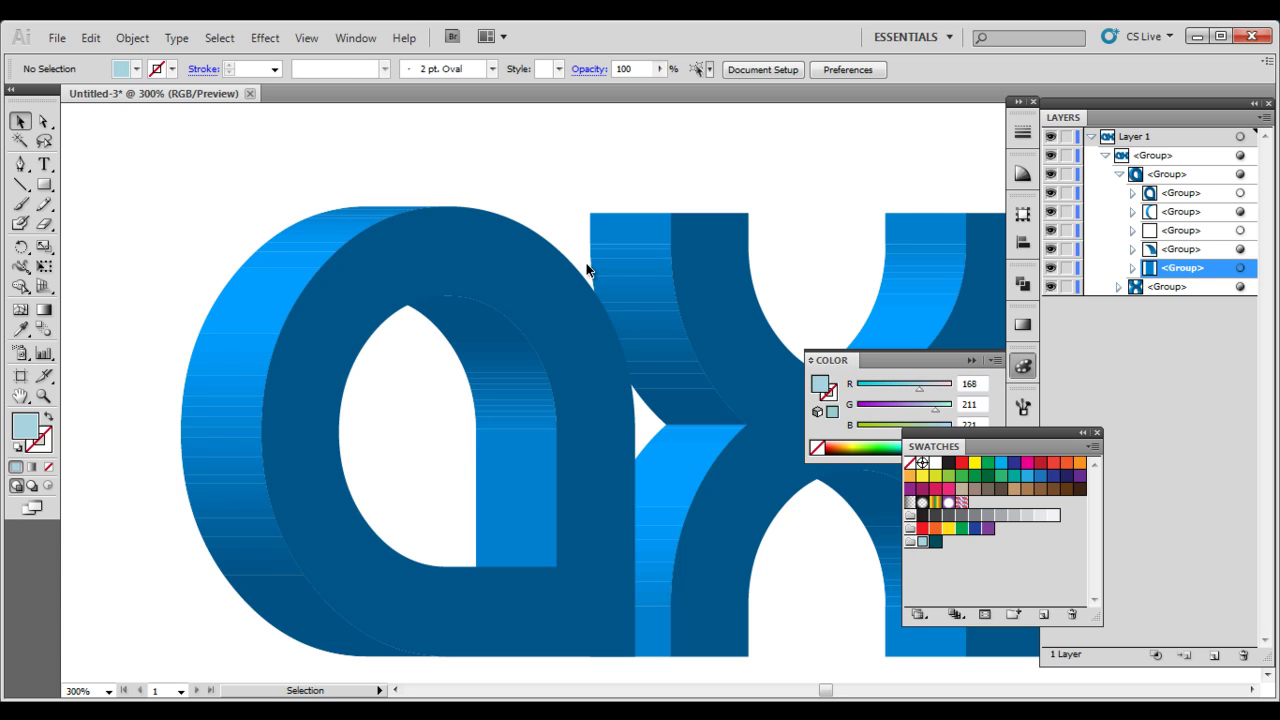
Give the a's front face a light blue to dark teal gradient fill
left_click(1240, 194)
left_click(1240, 194)
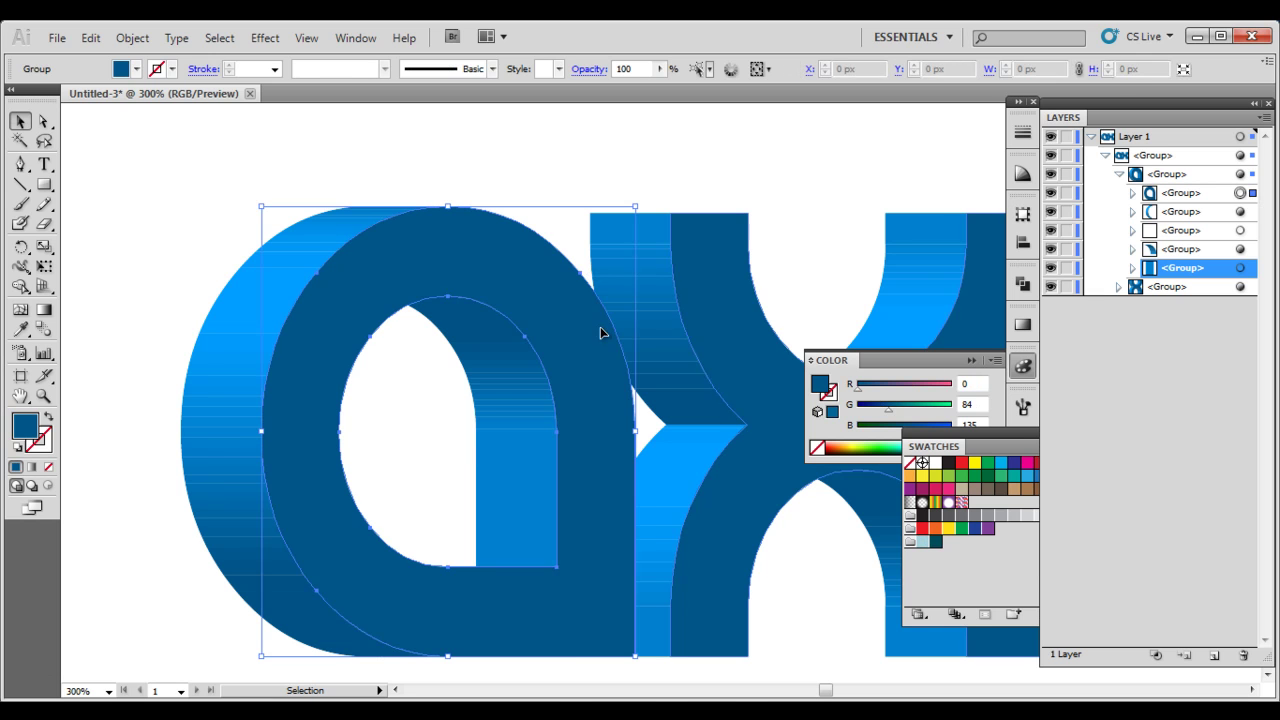
left_click(32, 467)
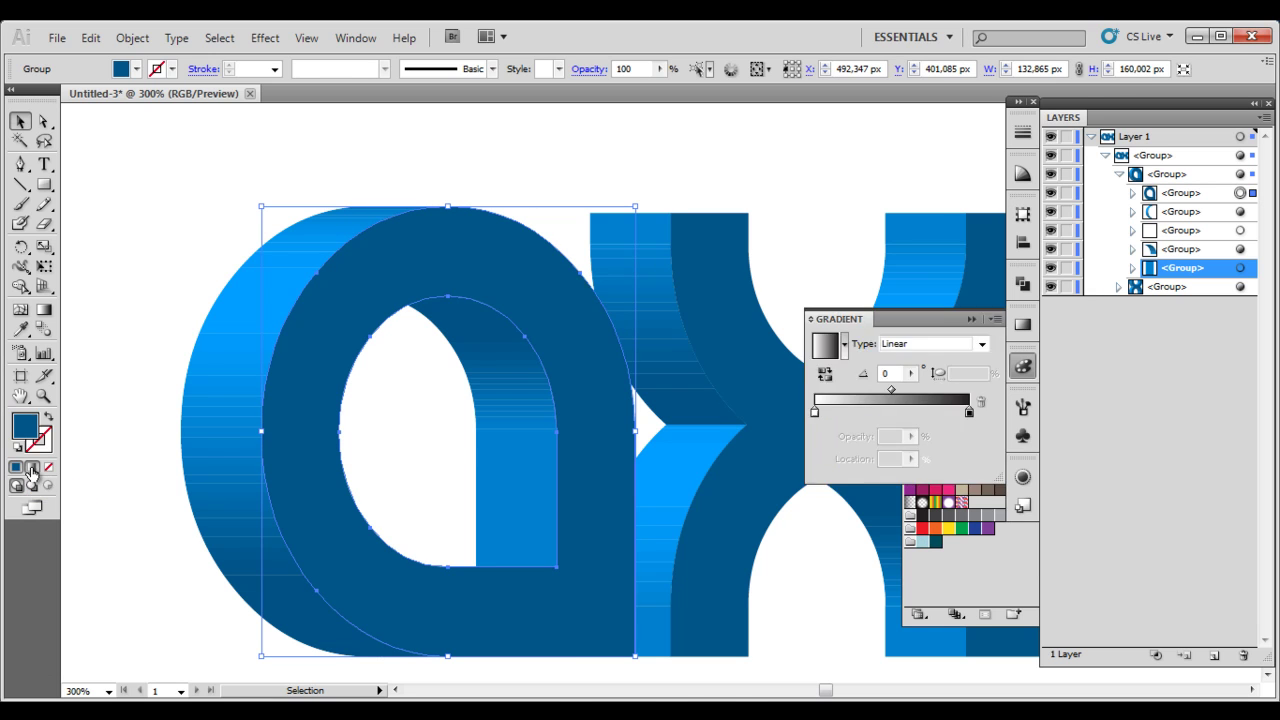
left_click(922, 541)
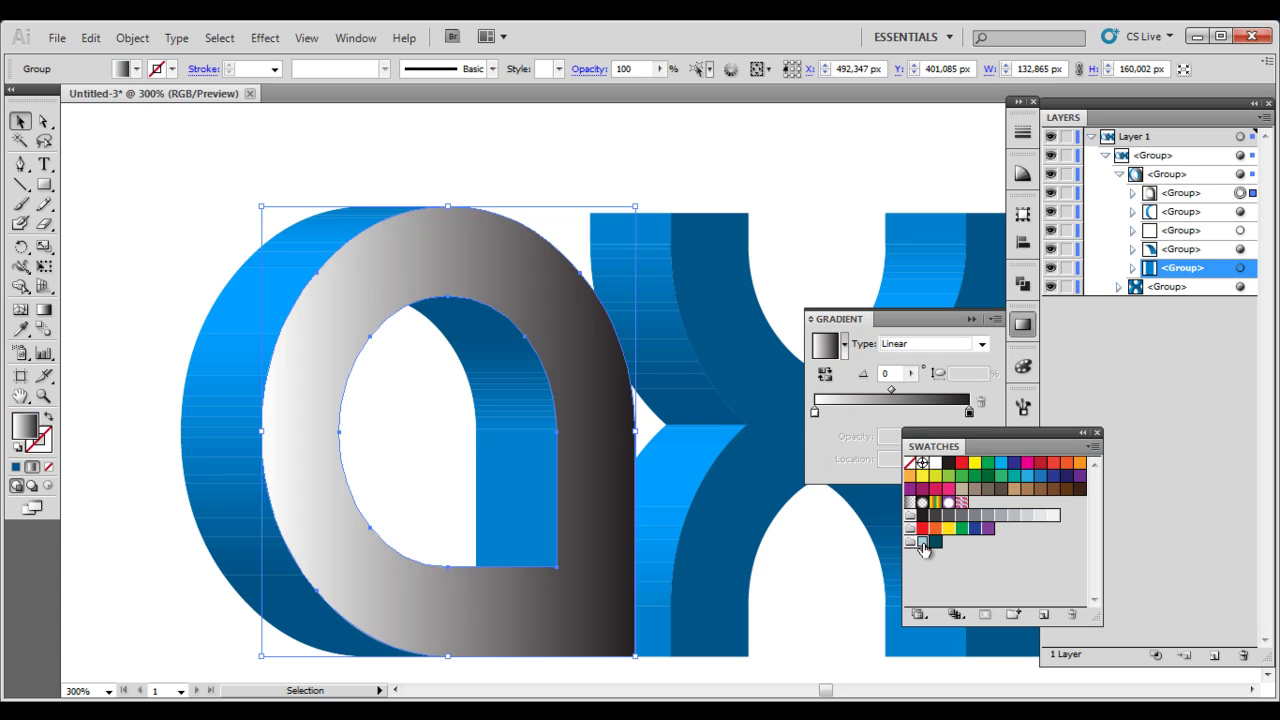
left_click_drag(922, 541, 815, 411)
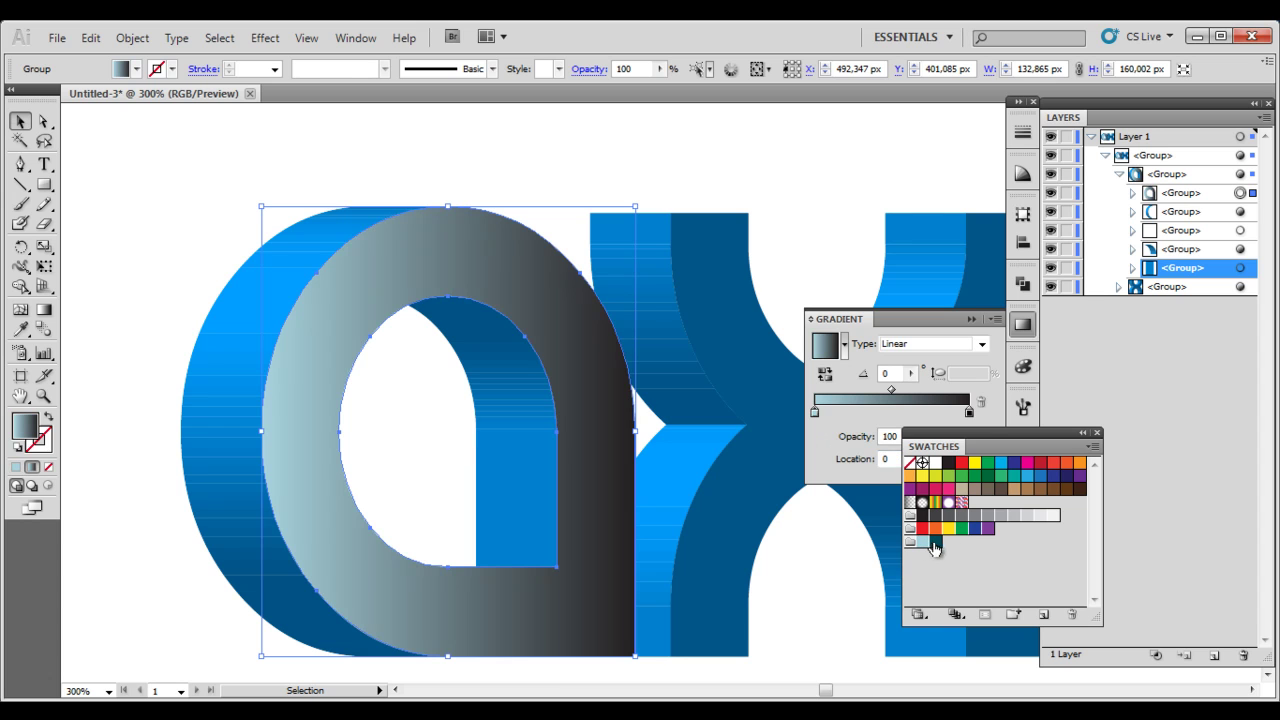
left_click_drag(933, 542, 970, 415)
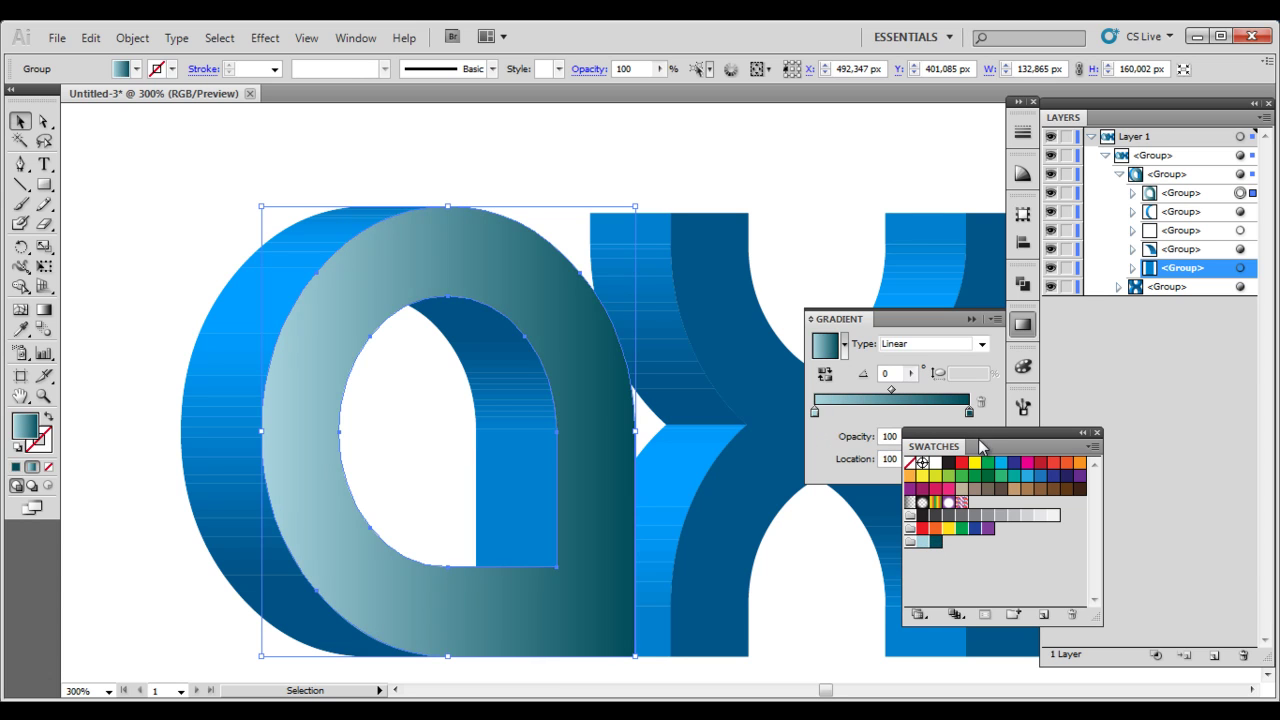
Angle the front-face gradient from top to bottom-right, about -66.7°
left_click(42, 310)
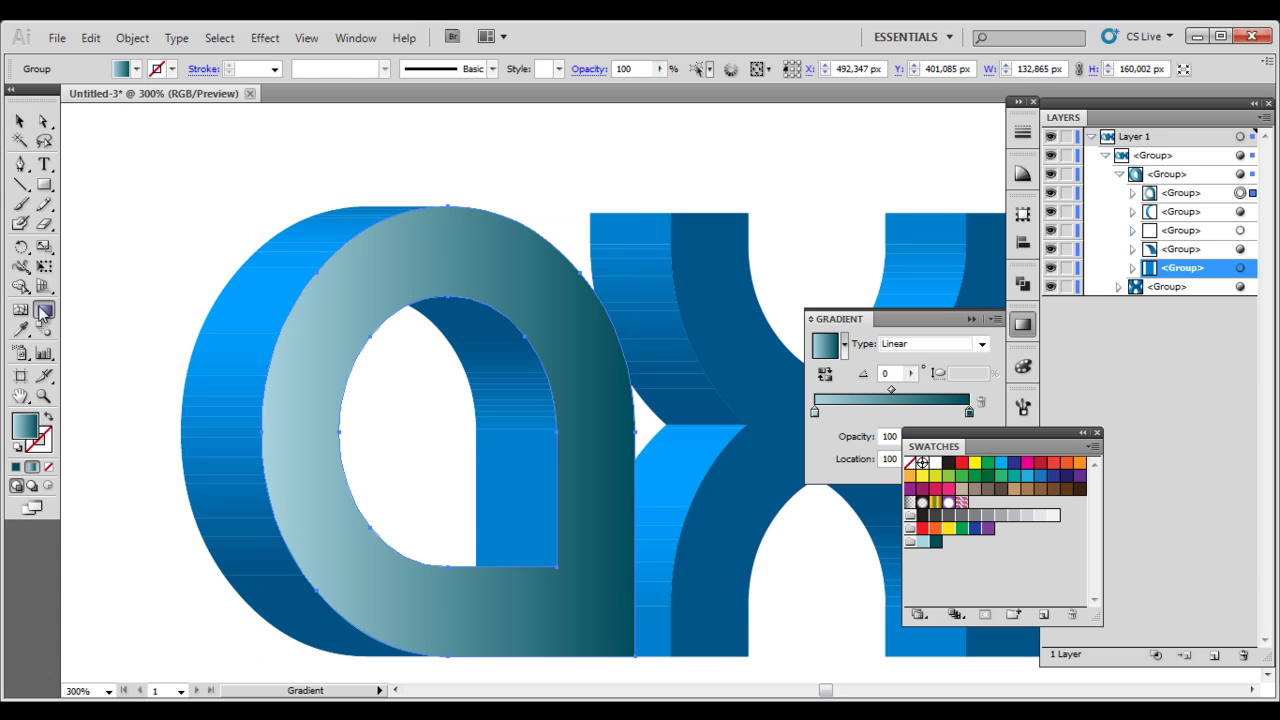
left_click_drag(404, 202, 498, 668)
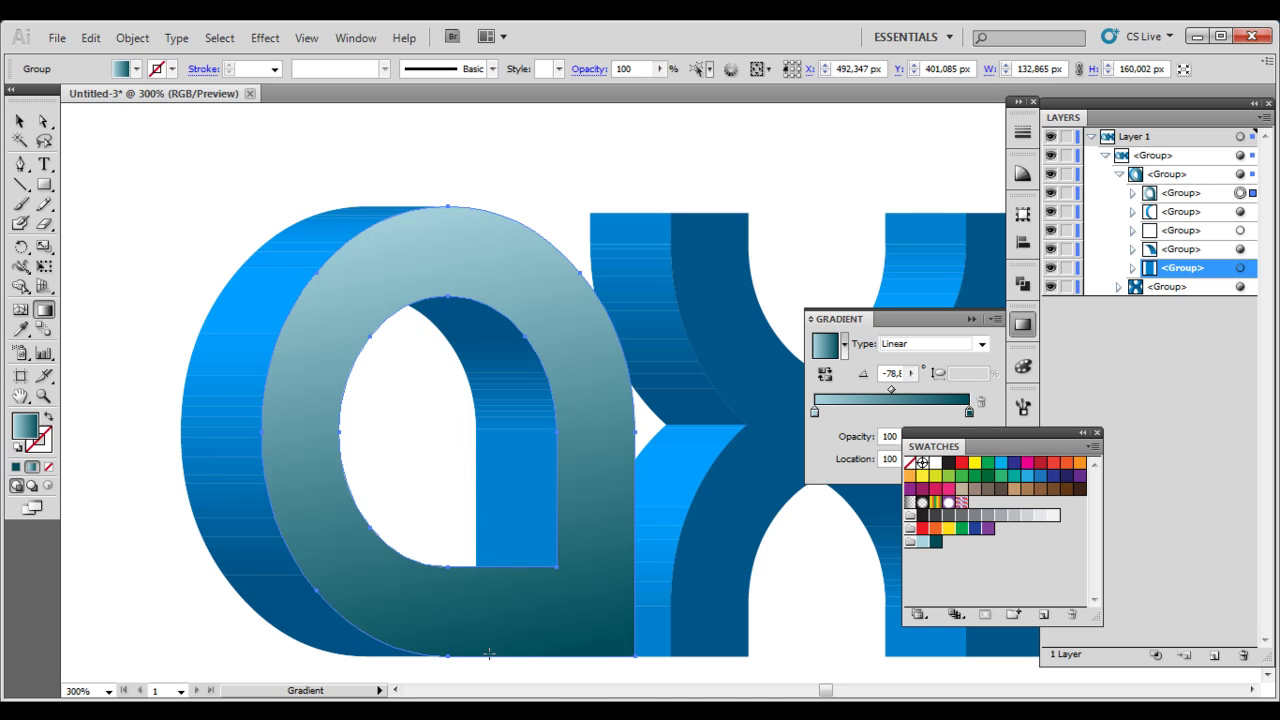
left_click_drag(358, 216, 551, 652)
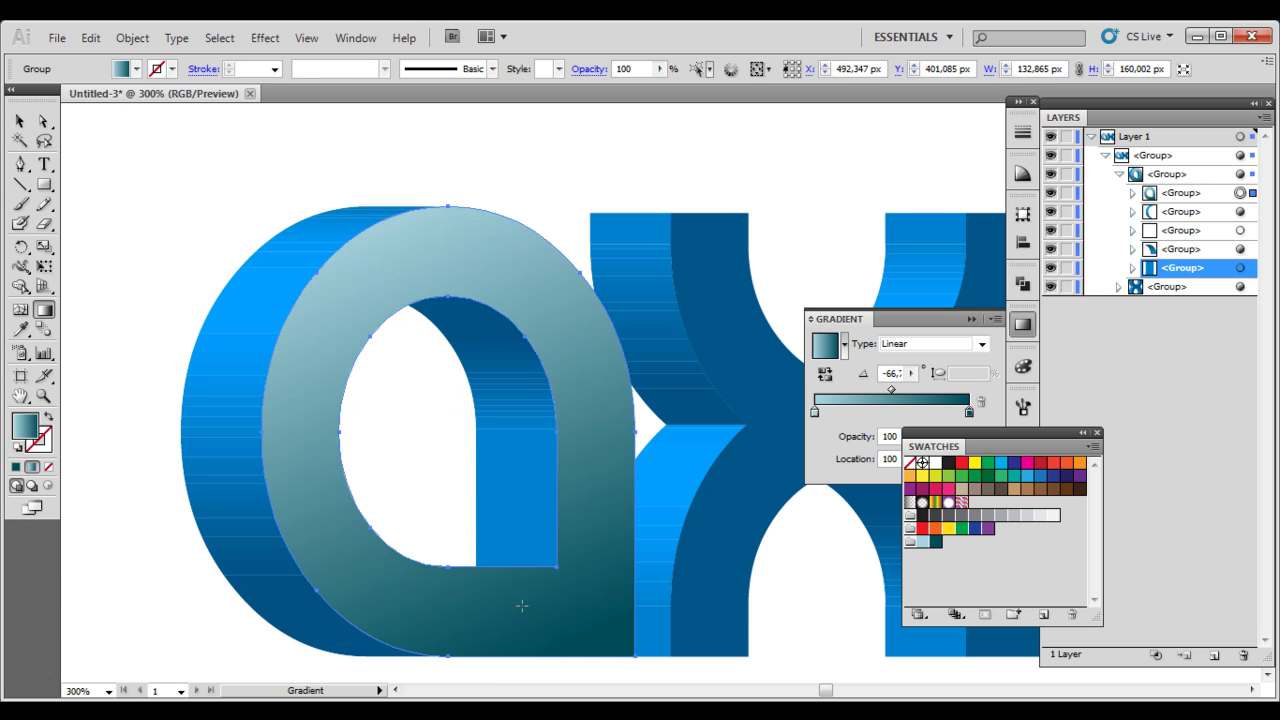
Apply the teal gradient to the a's extruded side wall, angled about -71° downward
left_click(1241, 249)
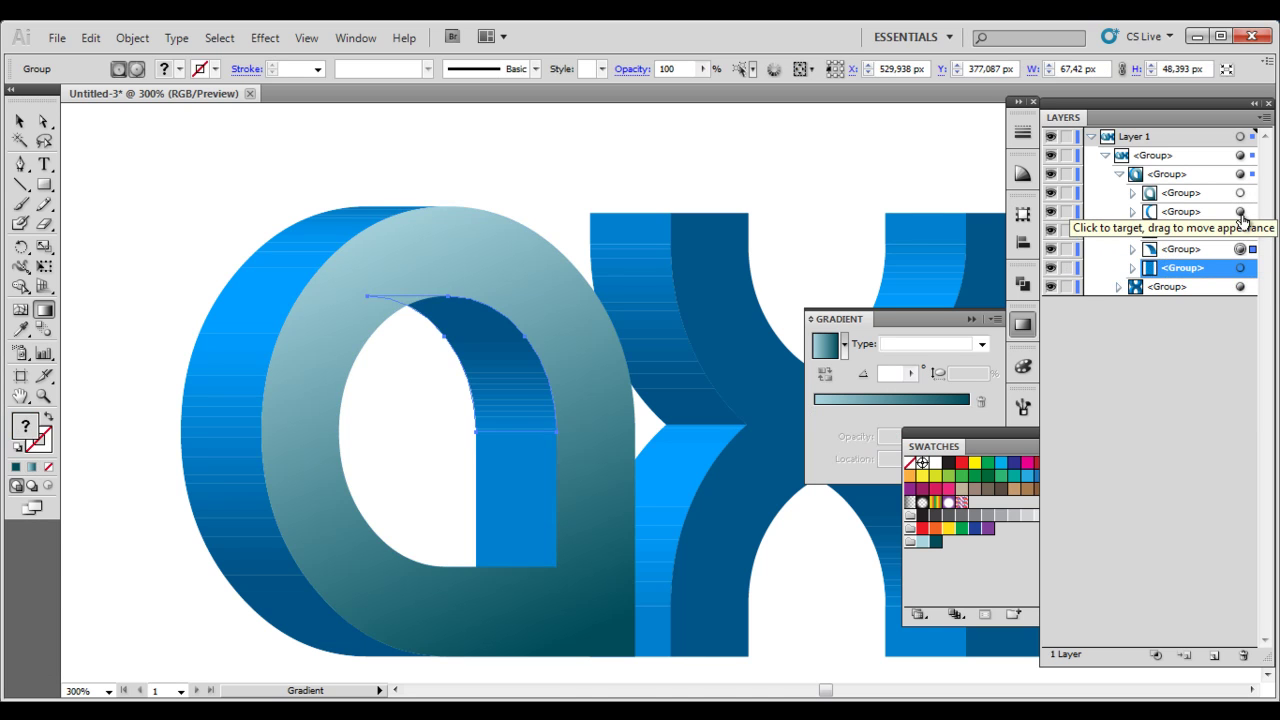
left_click(1240, 212)
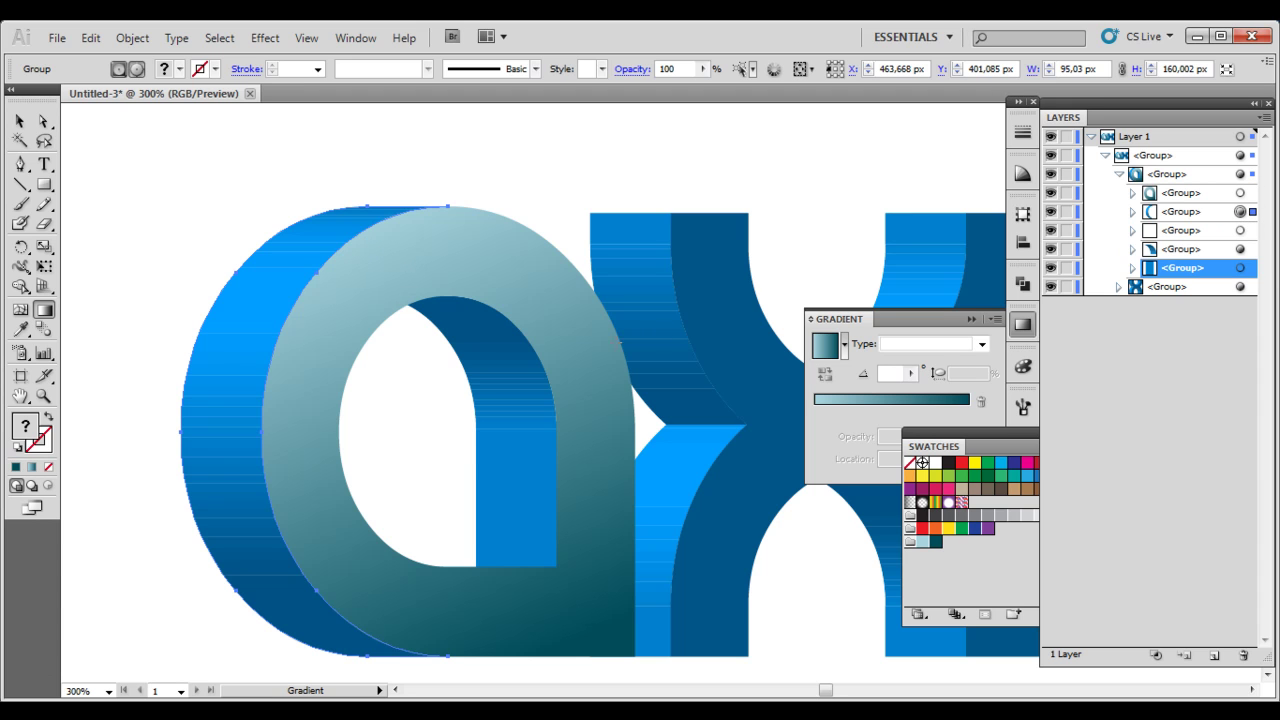
left_click(32, 468)
left_click_drag(255, 198, 357, 665)
left_click_drag(271, 209, 290, 320)
left_click_drag(278, 207, 291, 397)
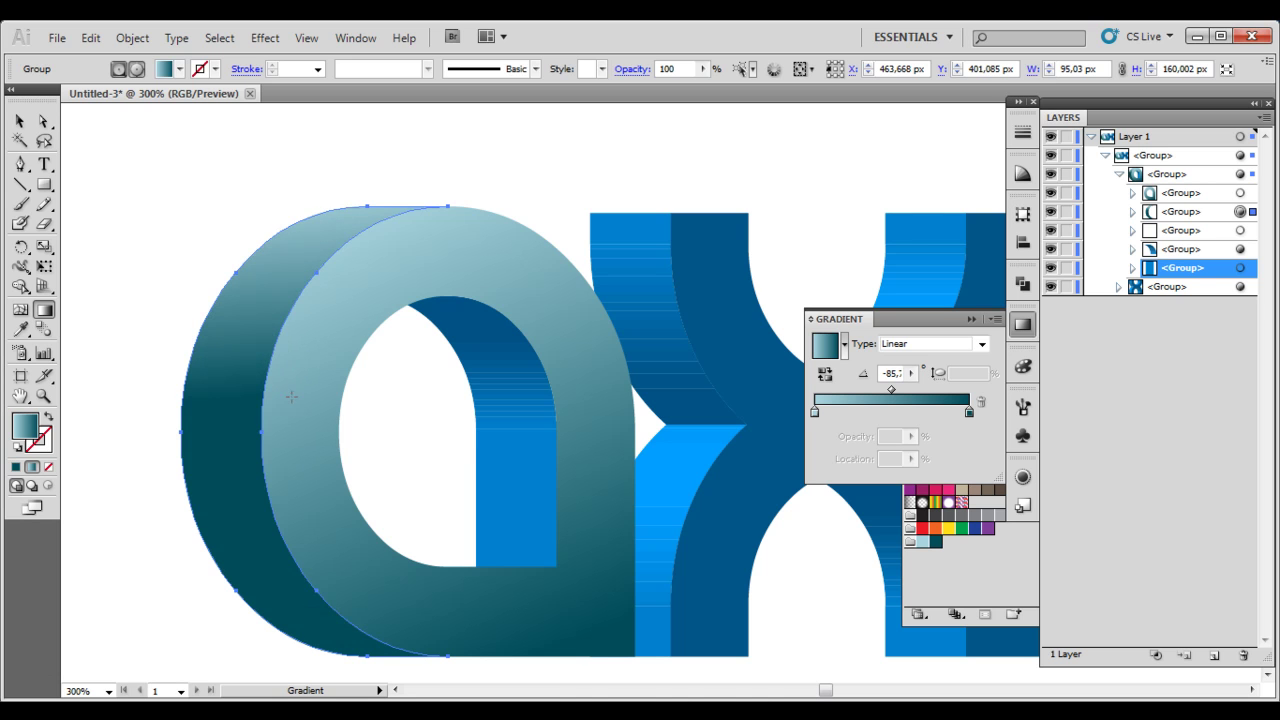
left_click_drag(280, 206, 327, 567)
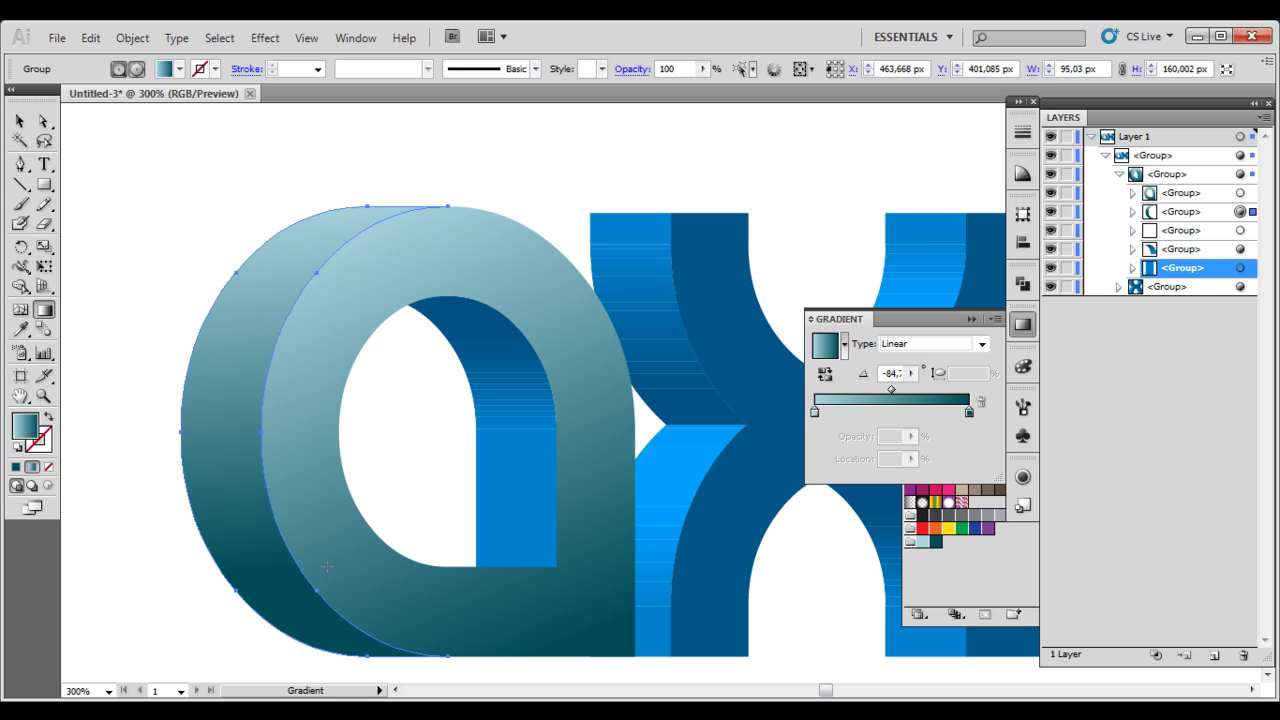
left_click_drag(266, 289, 354, 545)
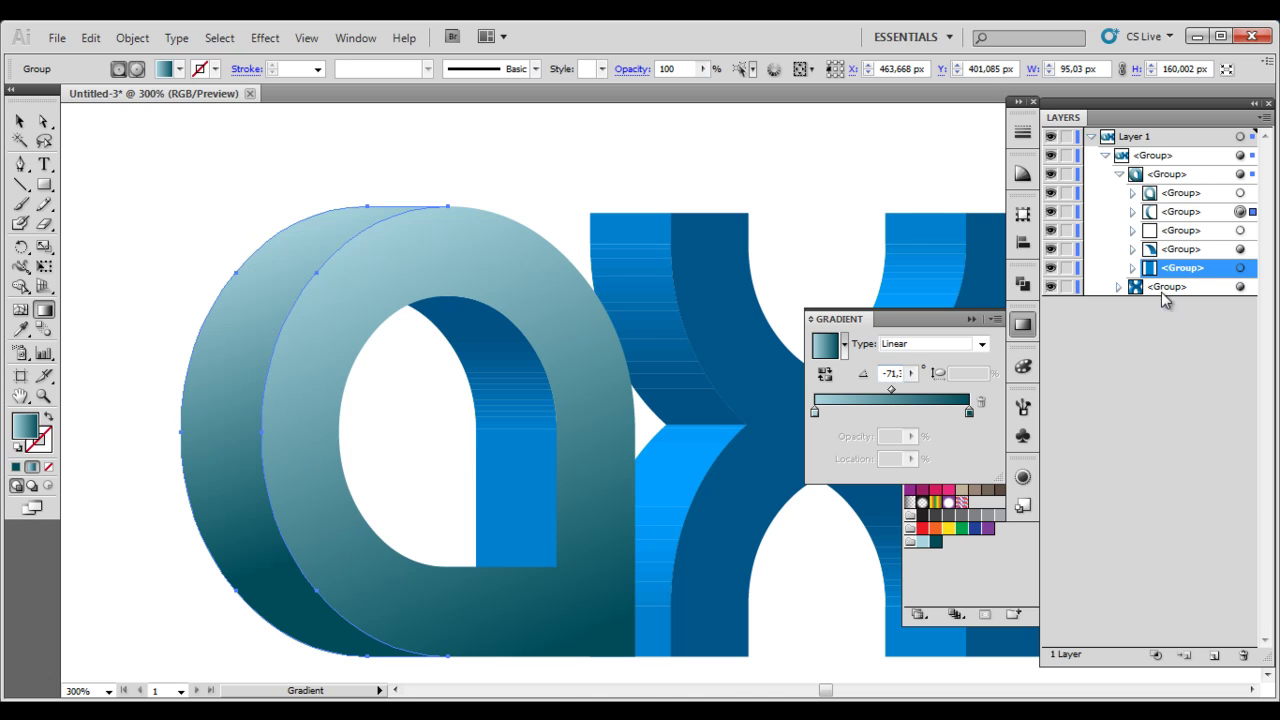
Fill the a's inner arch with the teal gradient, angled about 105°
left_click(1240, 231)
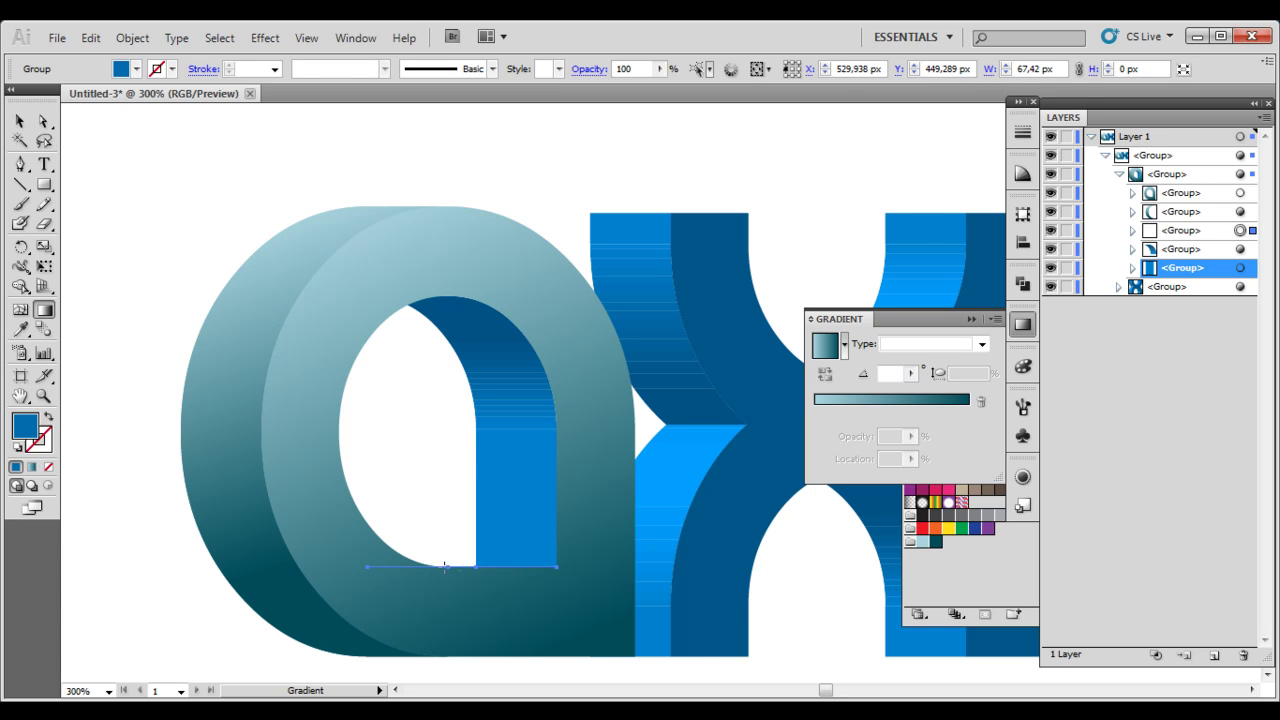
scroll(503, 589, "up", 1)
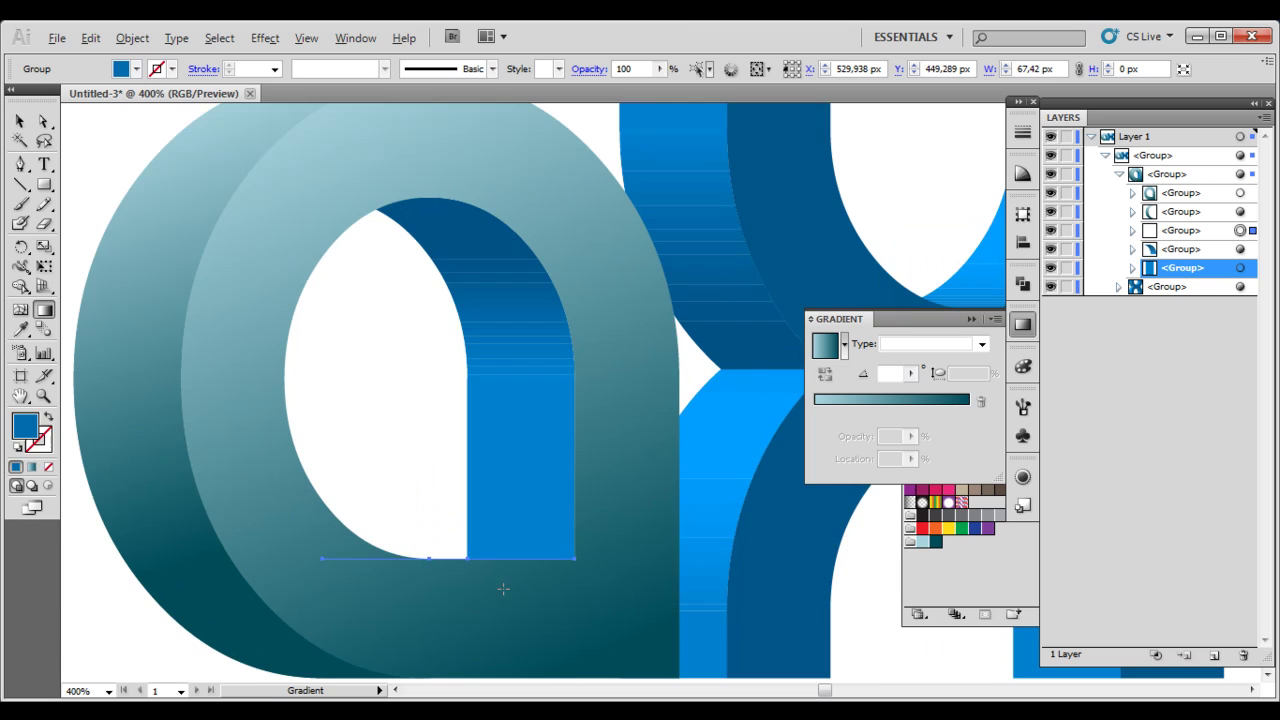
scroll(503, 589, "up", 3)
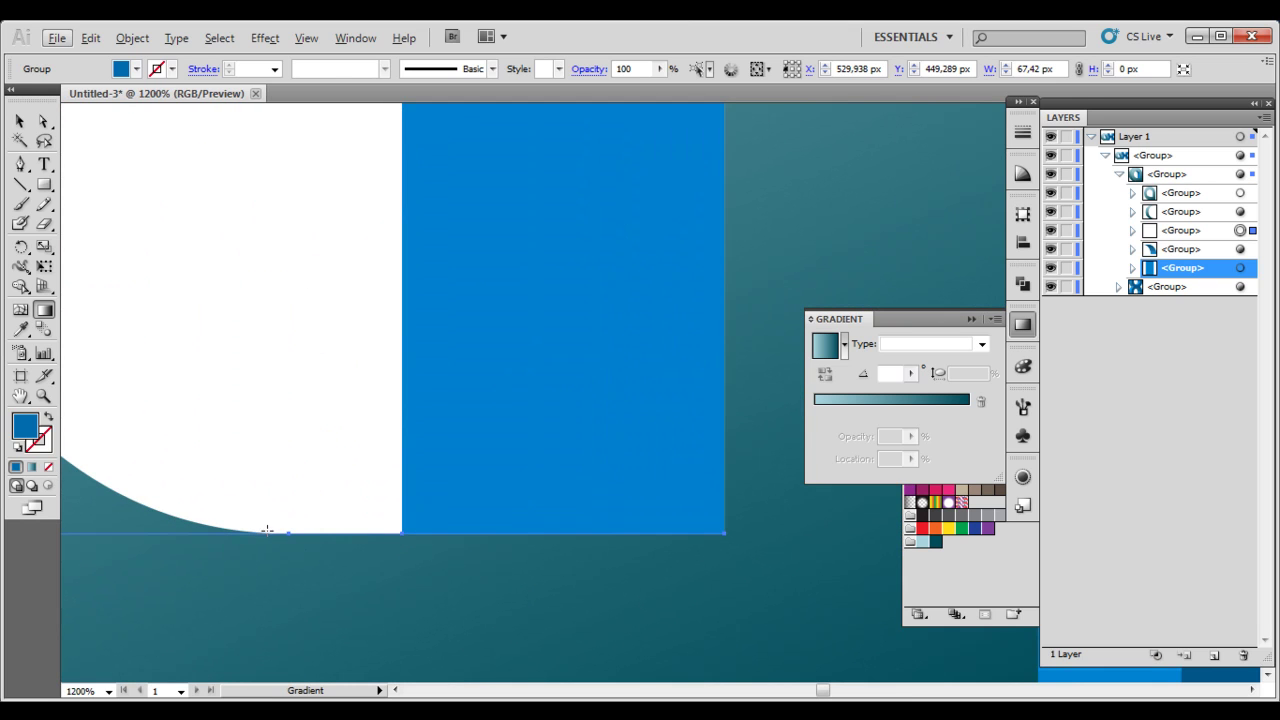
scroll(295, 525, "down", 4)
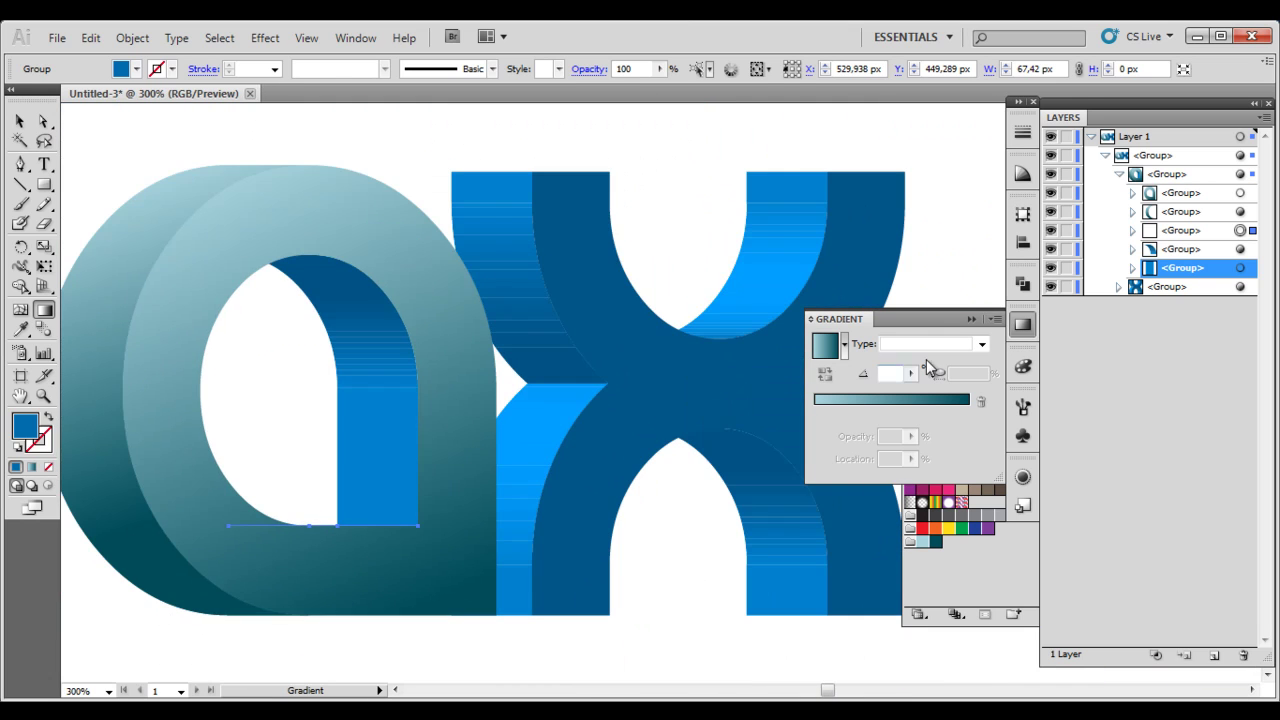
left_click(1240, 249)
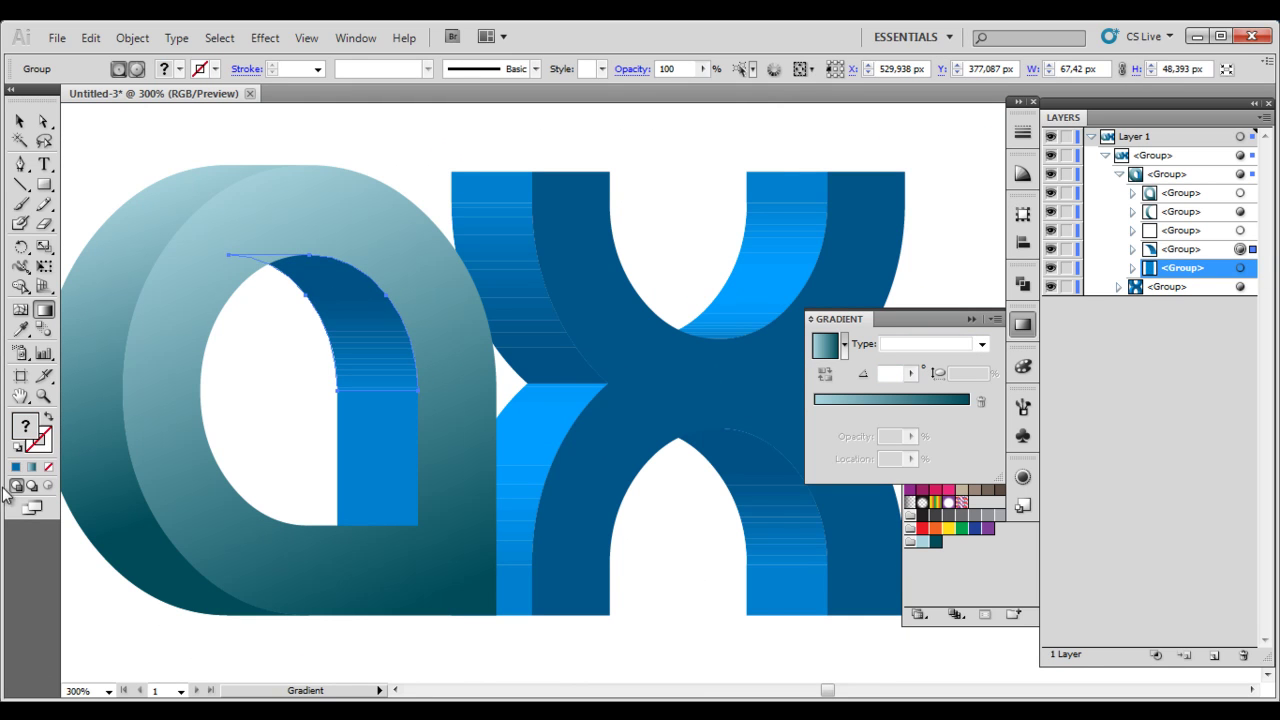
left_click(32, 467)
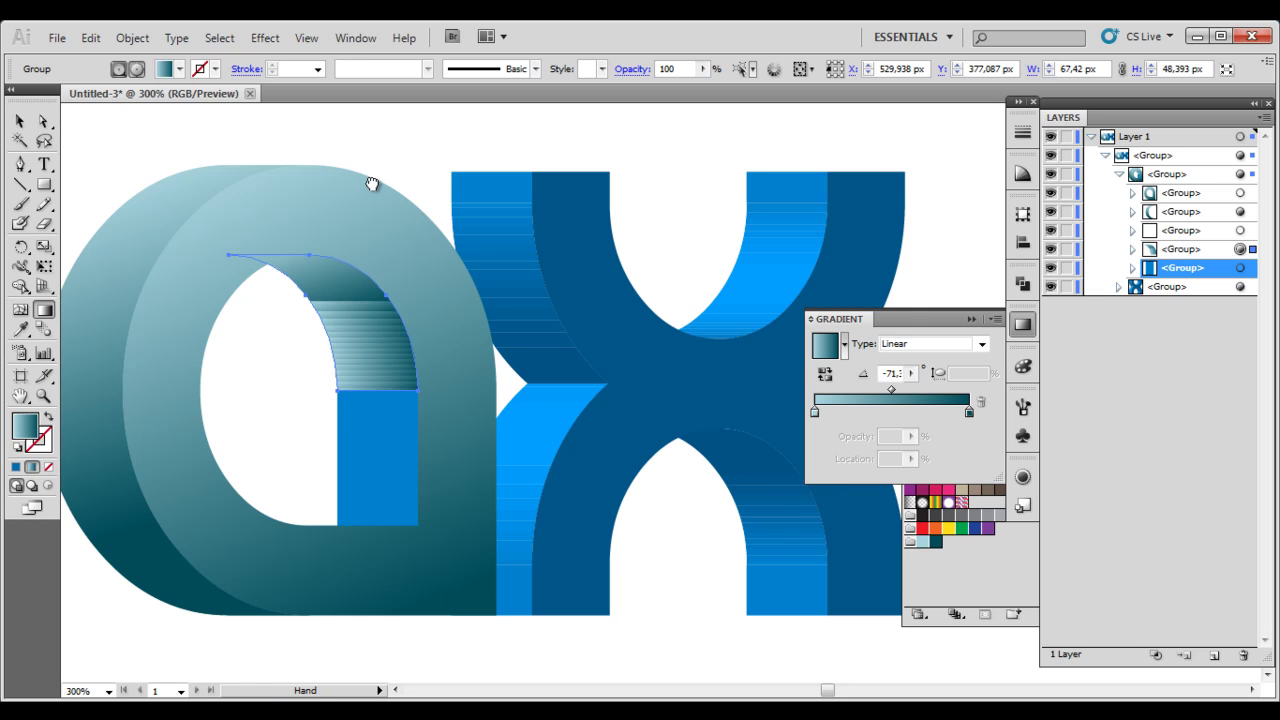
left_click_drag(371, 183, 497, 246)
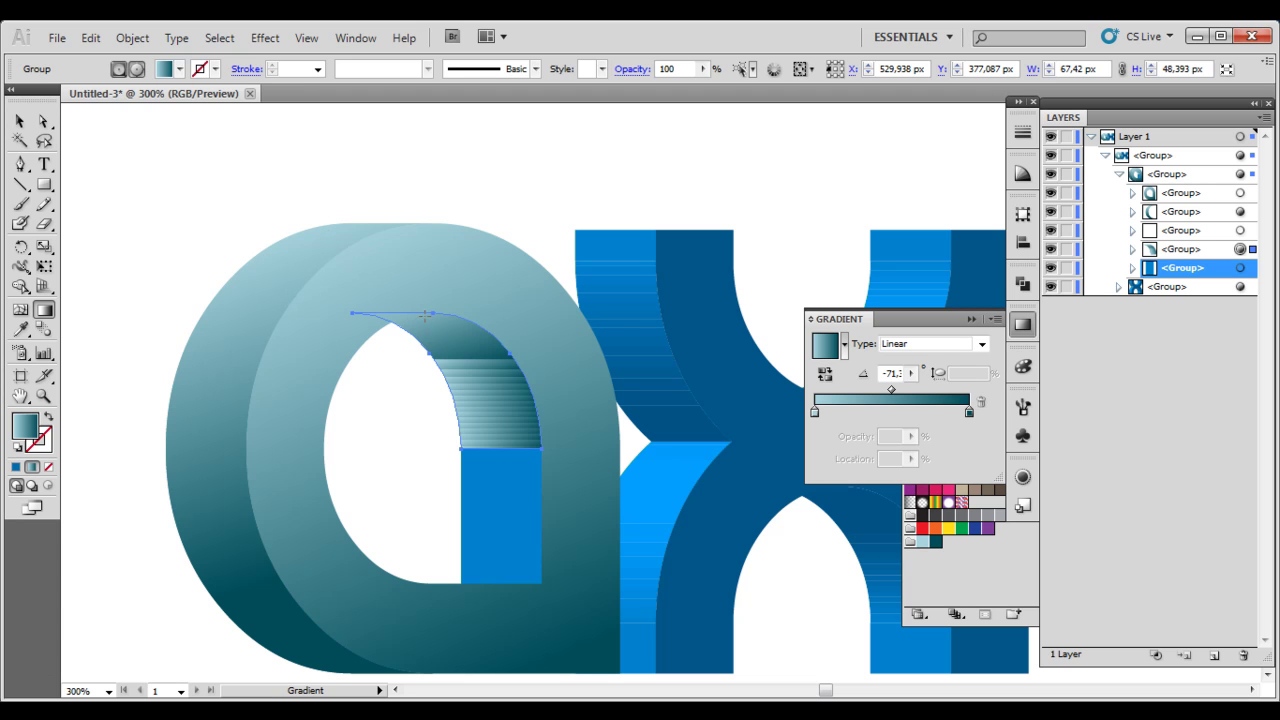
left_click_drag(418, 284, 445, 292)
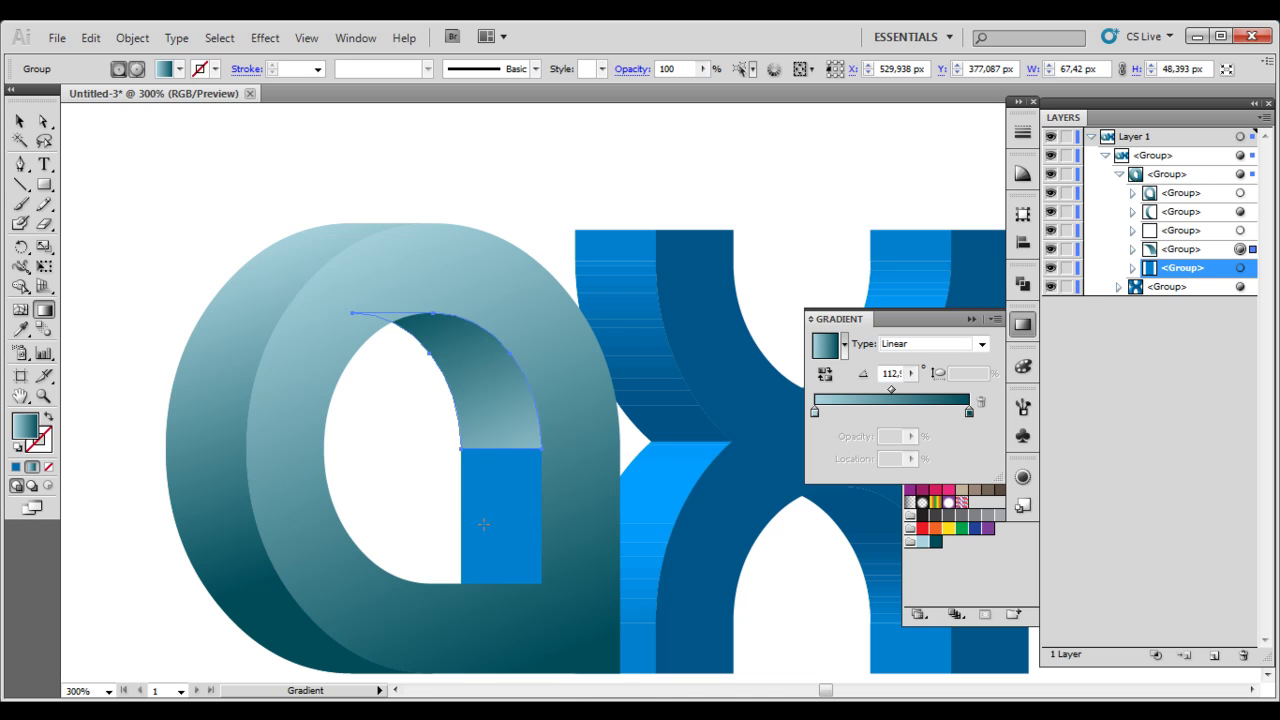
left_click_drag(483, 524, 437, 278)
left_click_drag(507, 480, 445, 258)
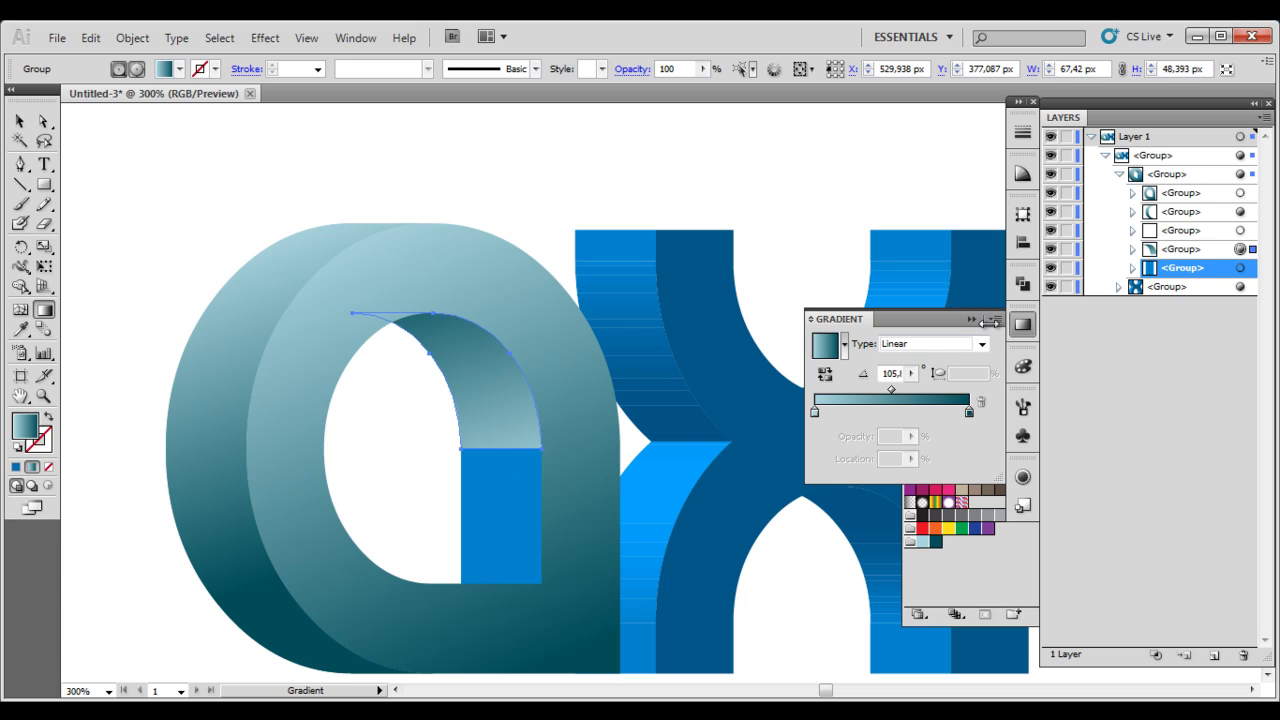
Fill the blue rectangle below the arch with a vertical teal gradient
left_click(1206, 233)
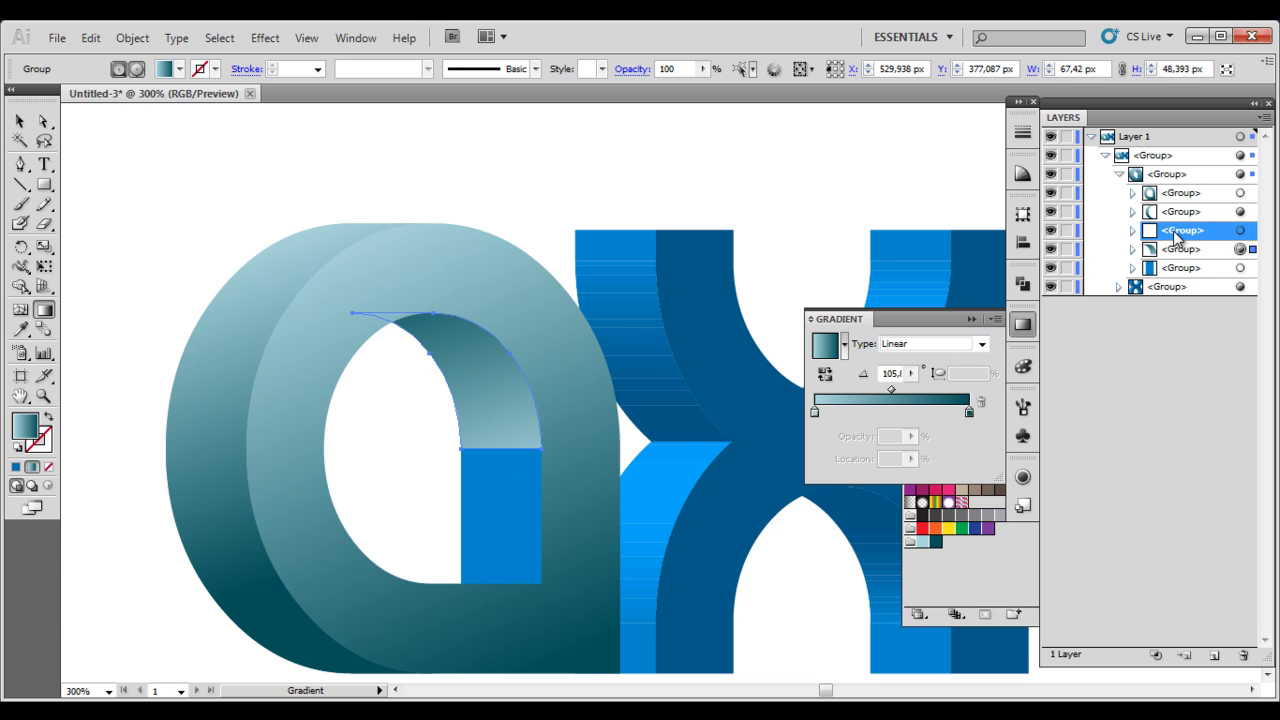
left_click(1182, 268)
left_click(1240, 268)
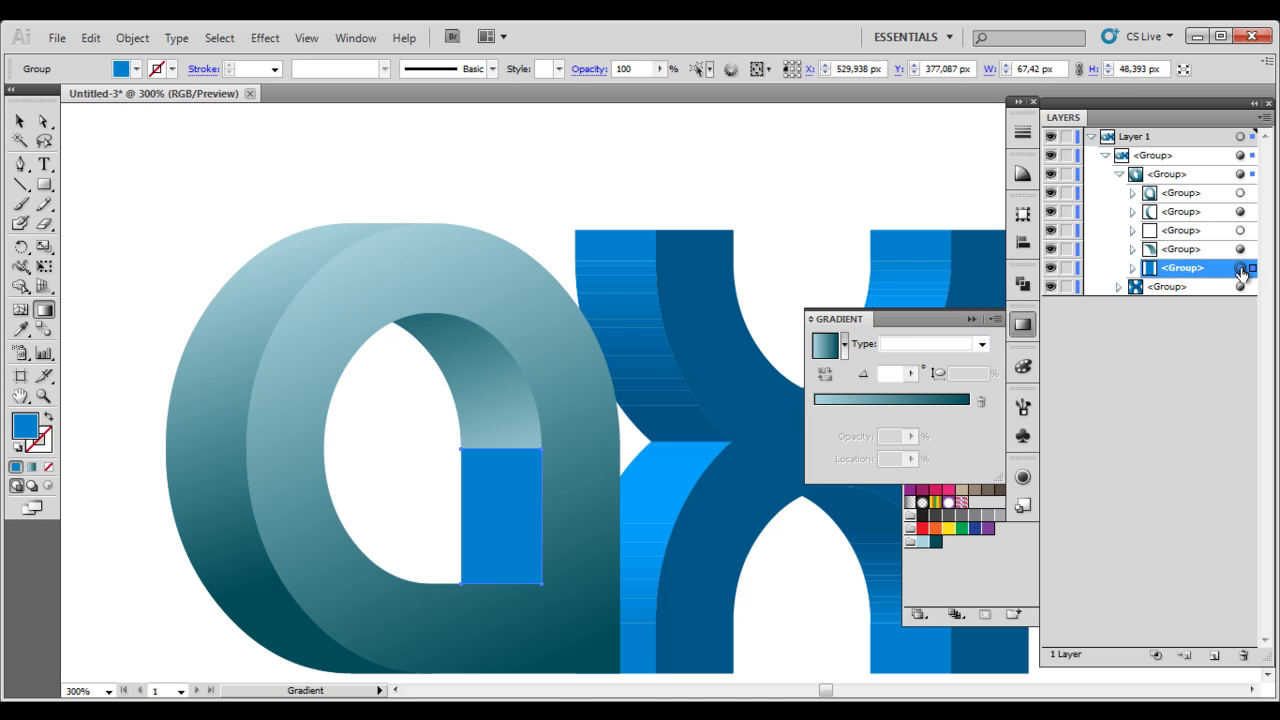
left_click(1241, 270)
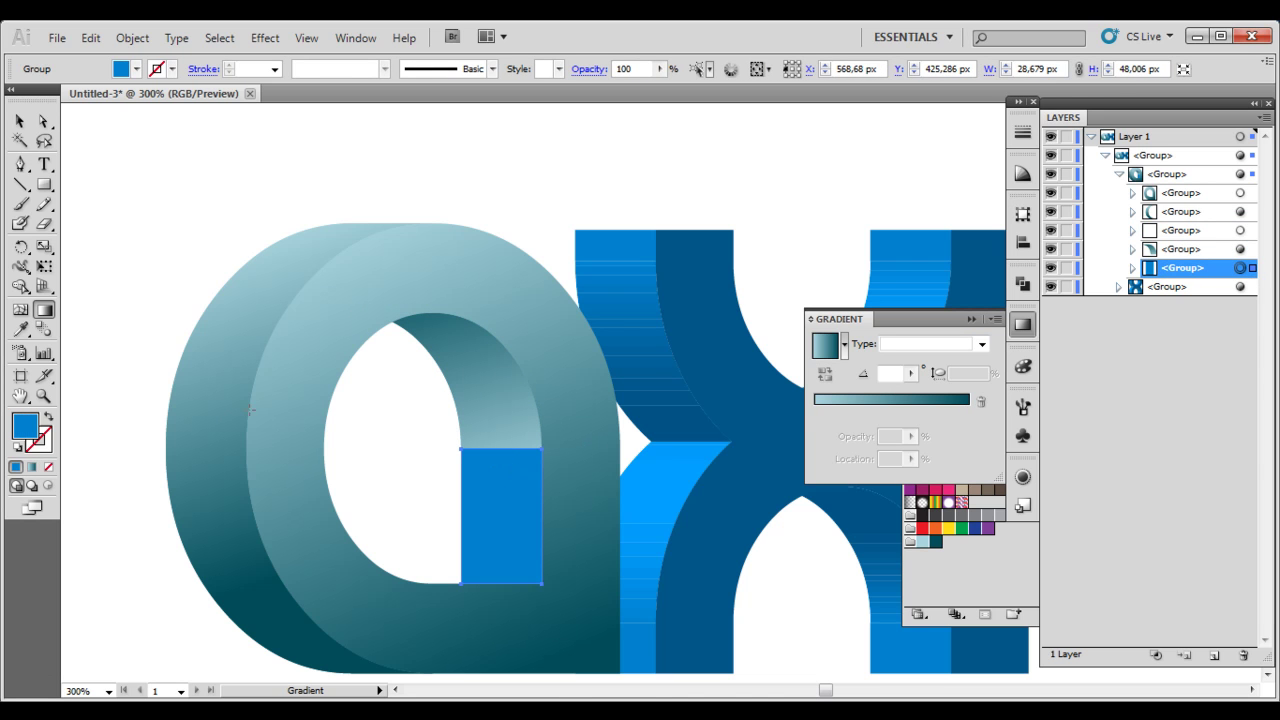
left_click(32, 467)
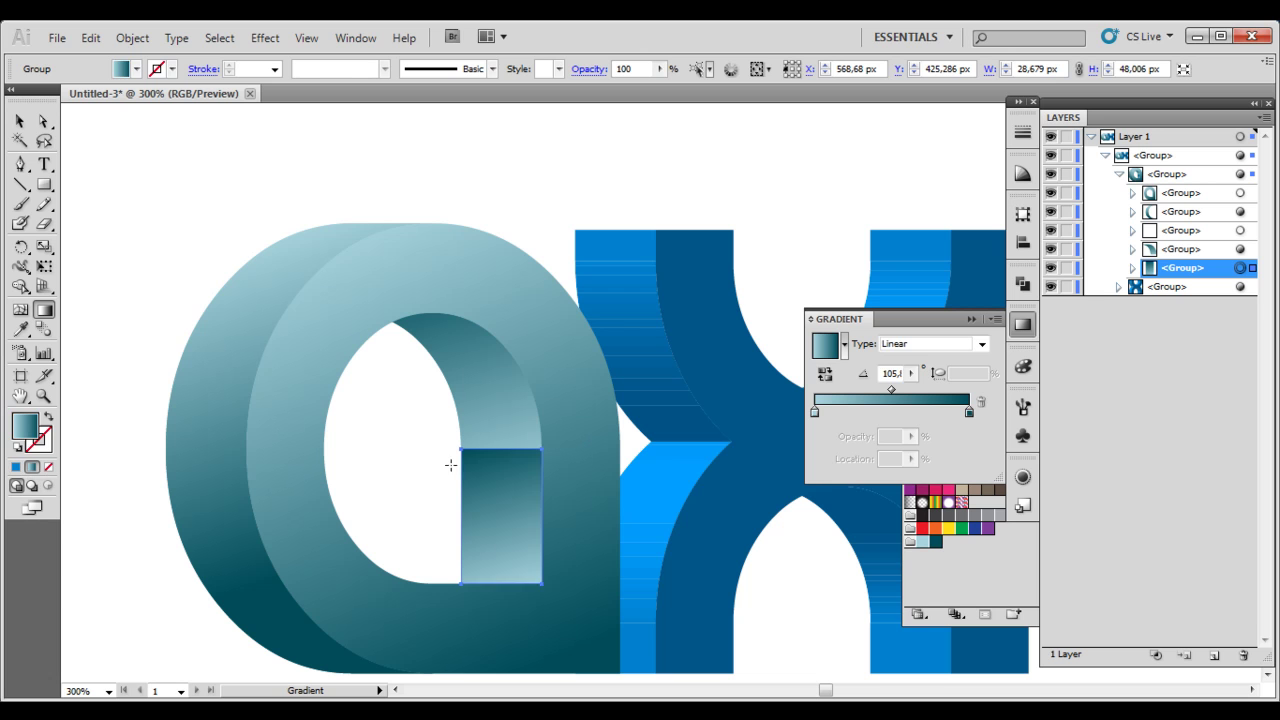
left_click_drag(514, 450, 516, 538)
left_click_drag(506, 420, 514, 650)
left_click_drag(502, 407, 514, 602)
left_click_drag(502, 408, 507, 664)
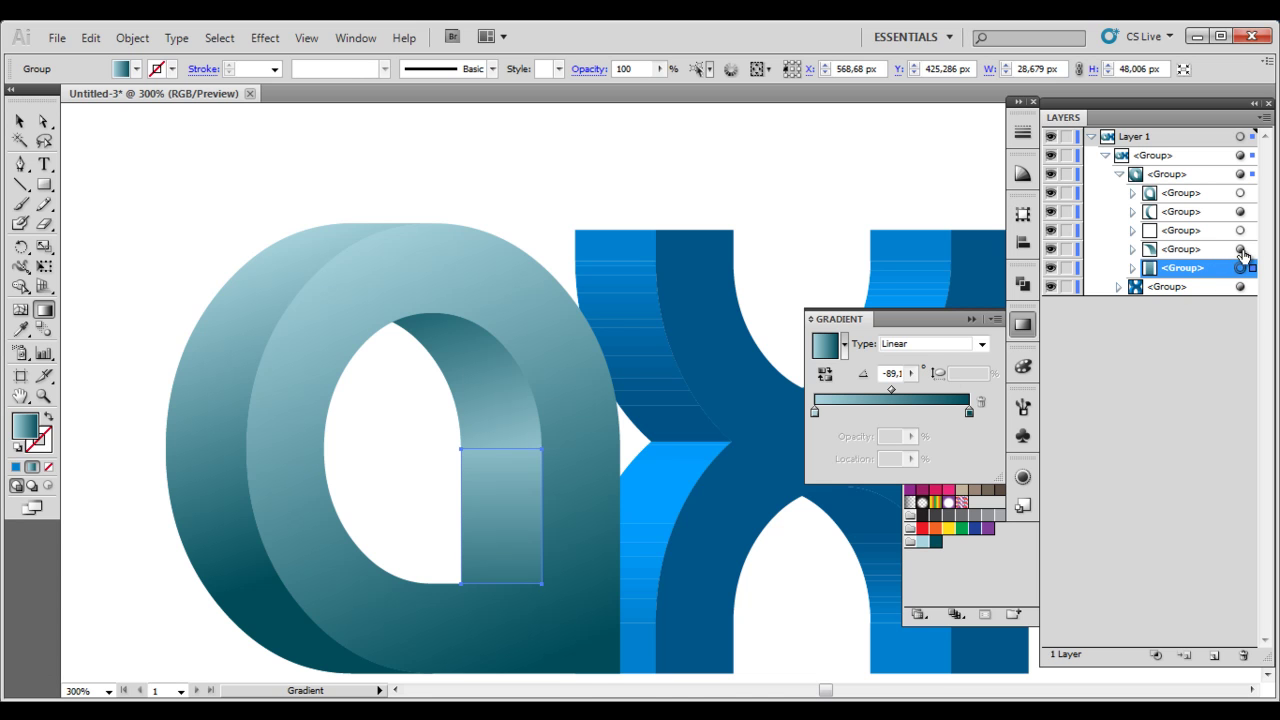
Re-angle the inner arch gradient to about 96.5°, dark at top, pale at bottom
left_click(1240, 249, "shift")
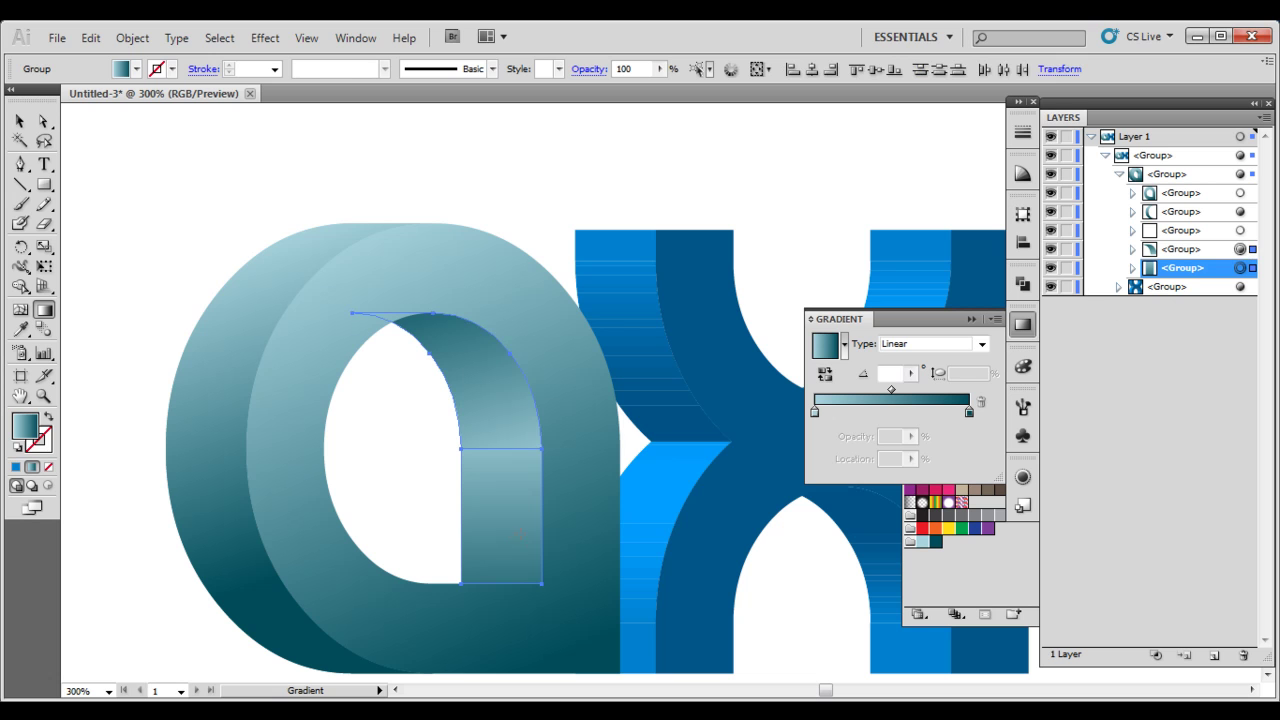
left_click_drag(513, 598, 450, 292)
left_click_drag(510, 605, 472, 257)
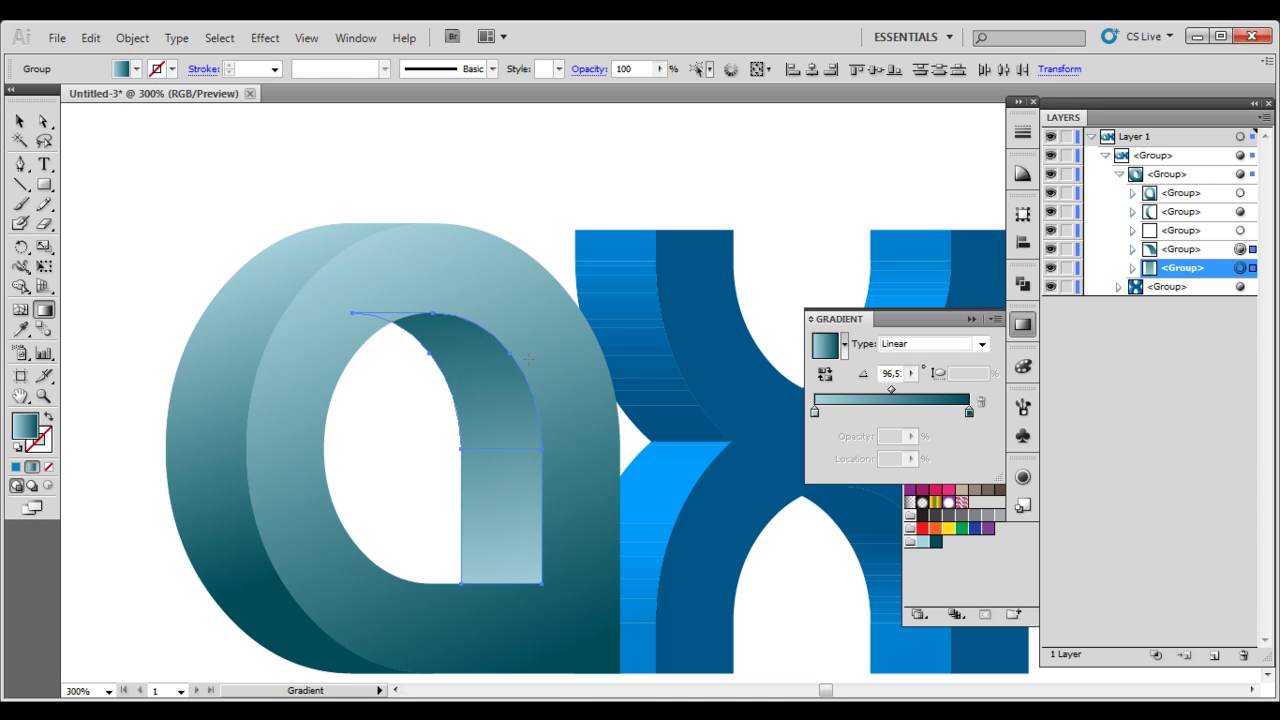
Deselect everything and bring the whole x letter into view
left_click(44, 121)
left_click(177, 180)
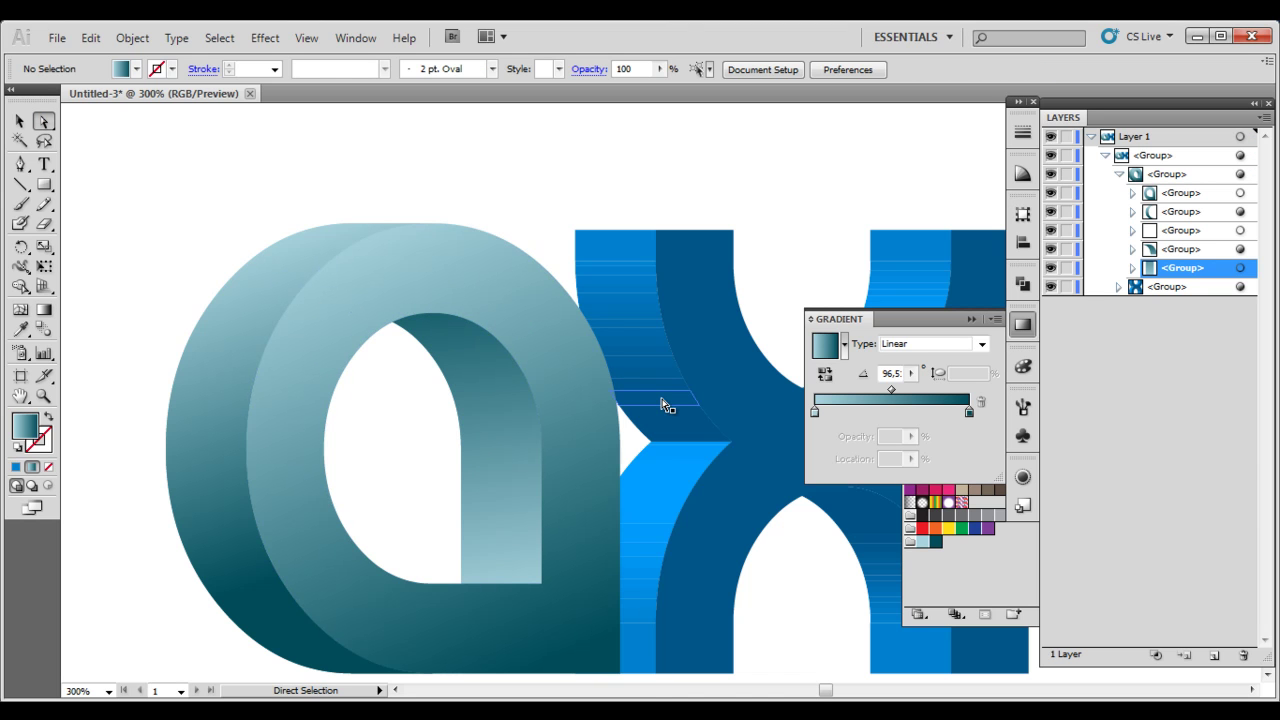
scroll(665, 405, "down", 2)
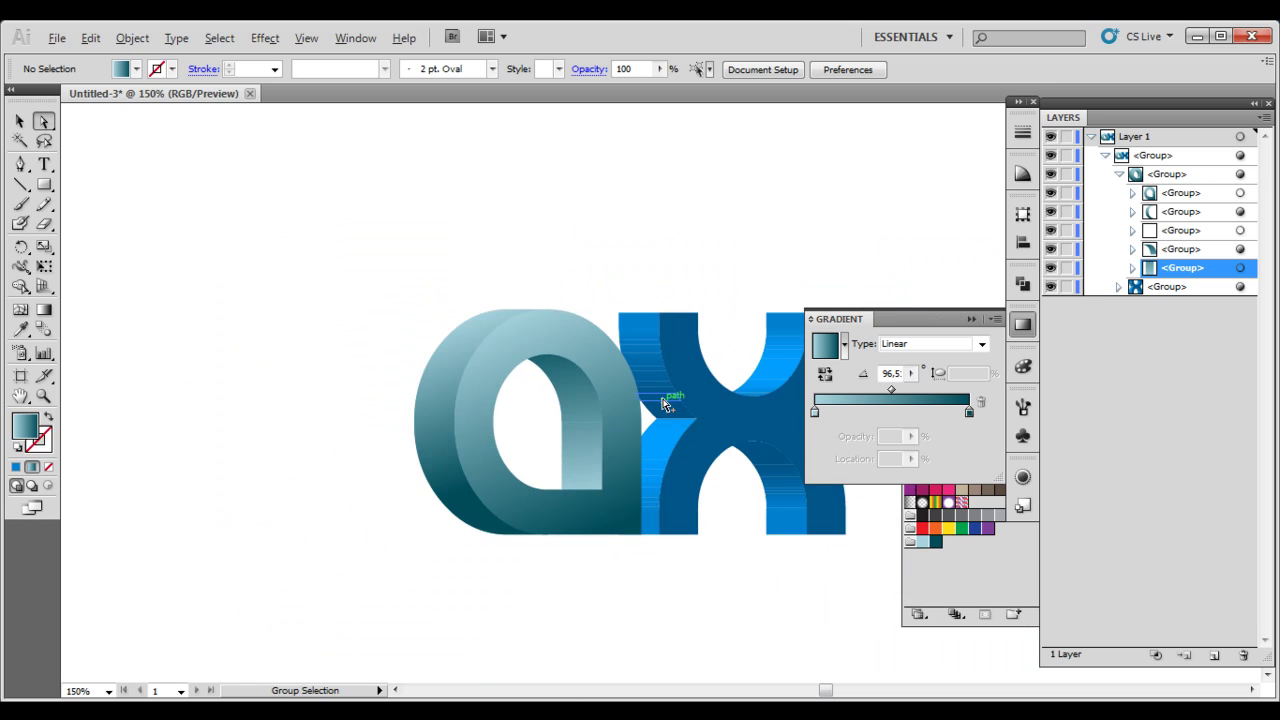
scroll(686, 400, "up", 1)
left_click_drag(703, 357, 563, 306)
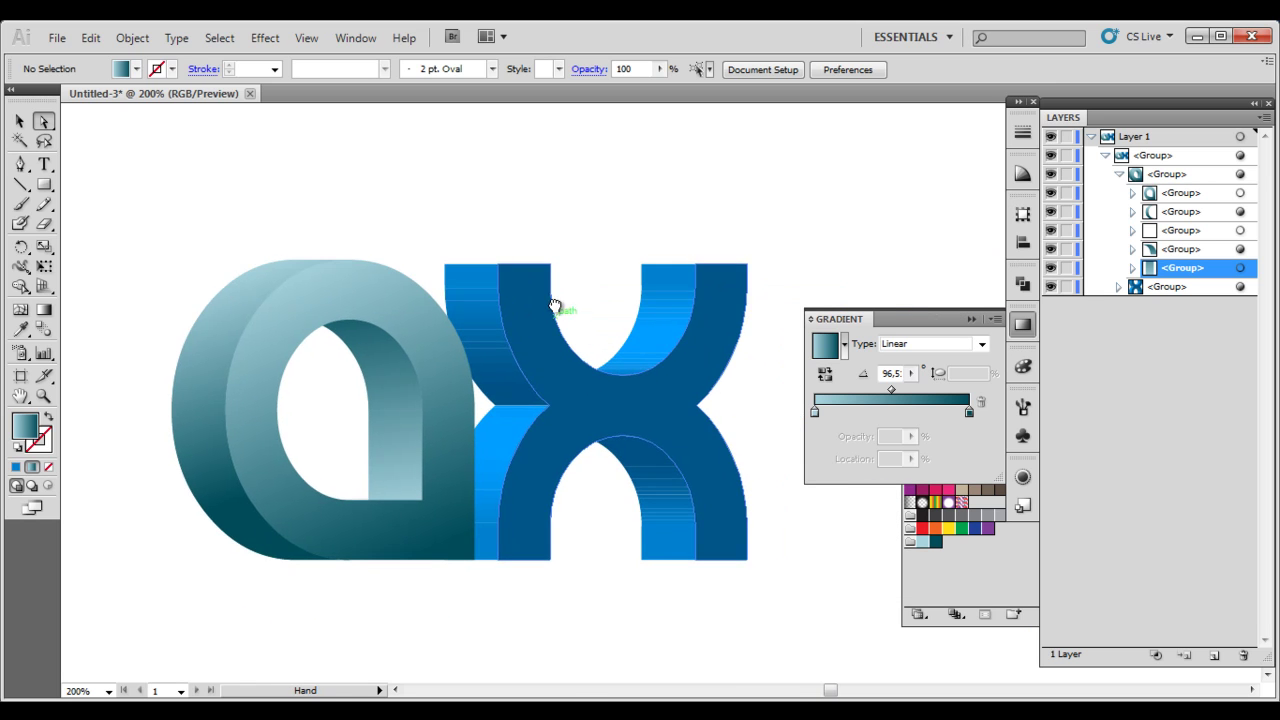
scroll(616, 314, "up", 1)
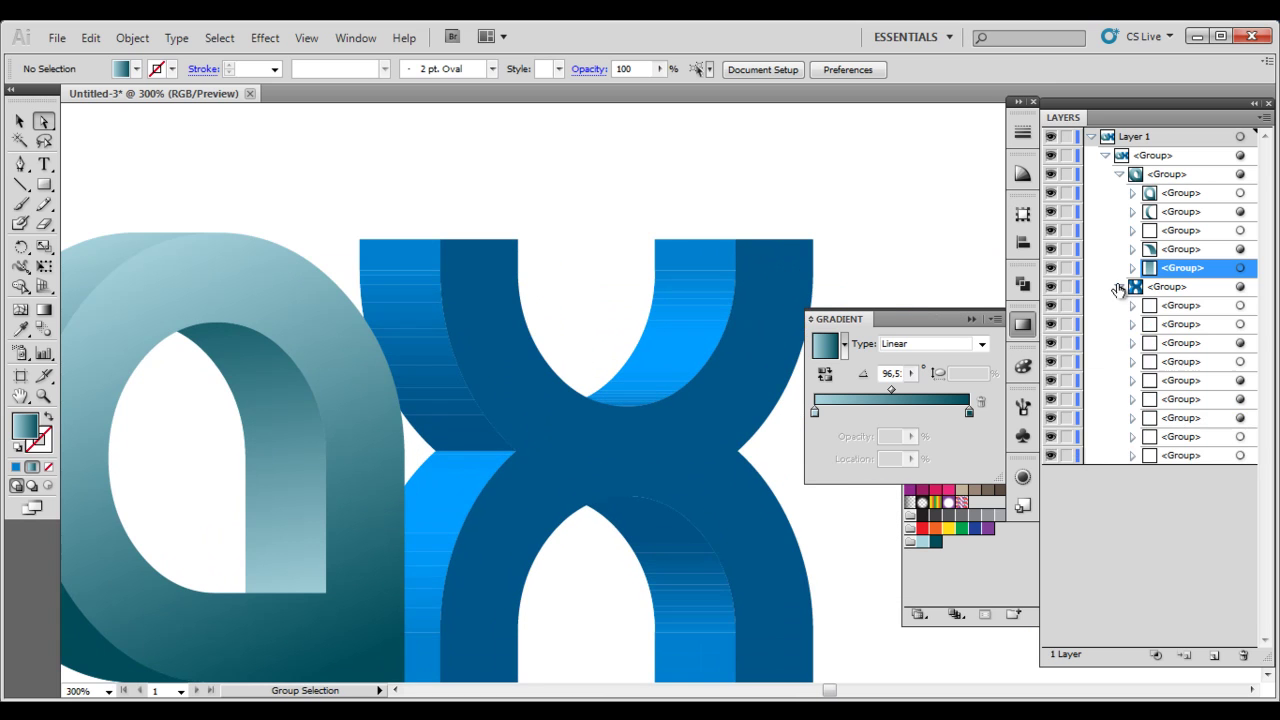
Give the x's front face a teal gradient running light at top to dark at bottom
left_click(1118, 286)
left_click(1162, 305)
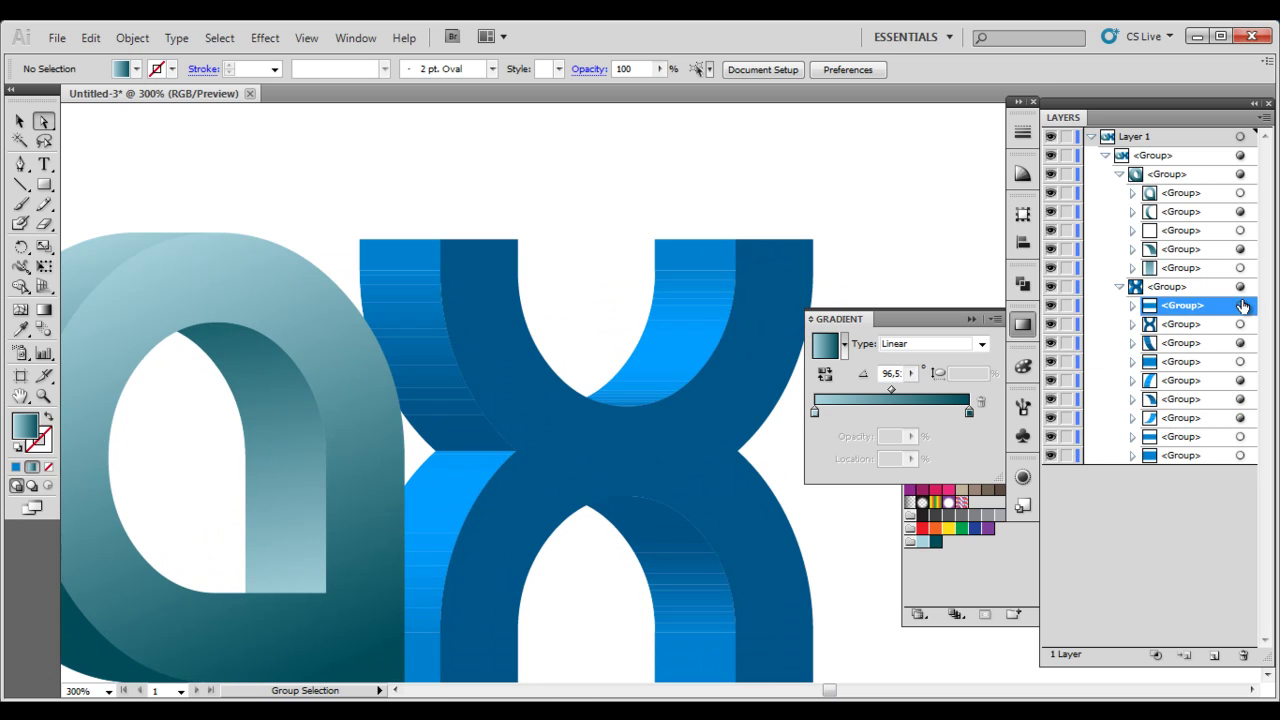
left_click(1241, 305)
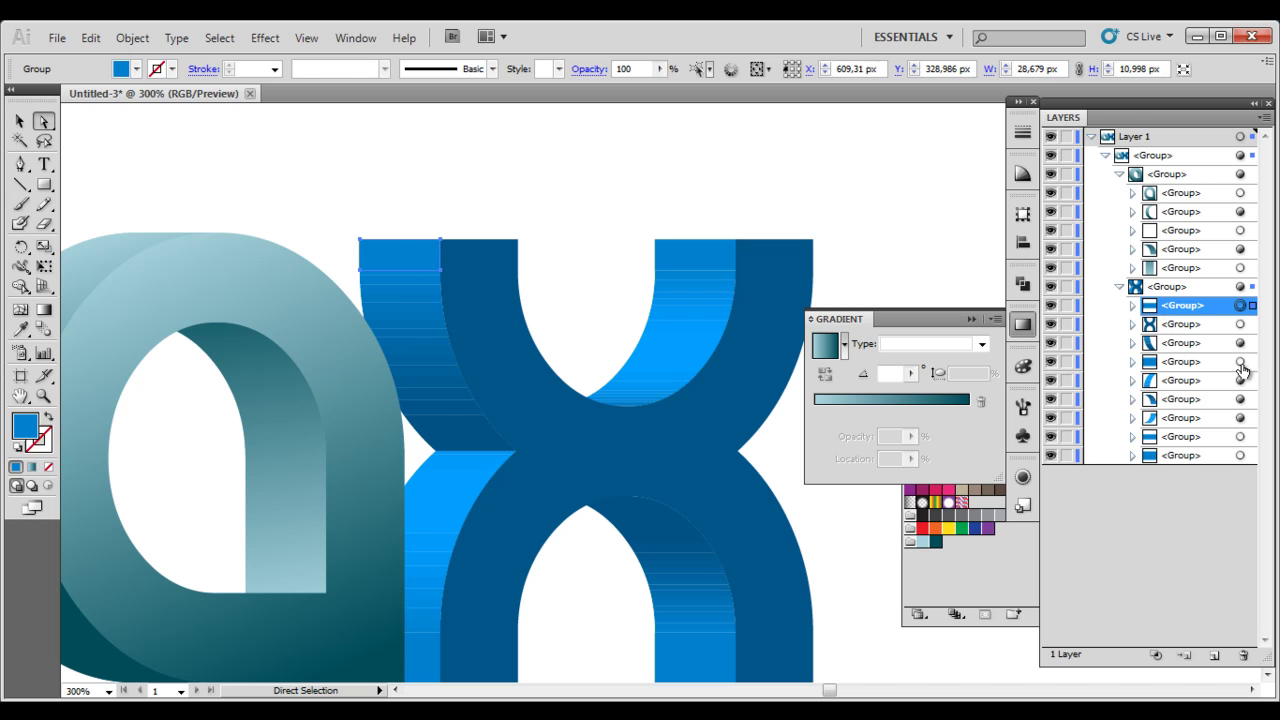
left_click(1240, 324)
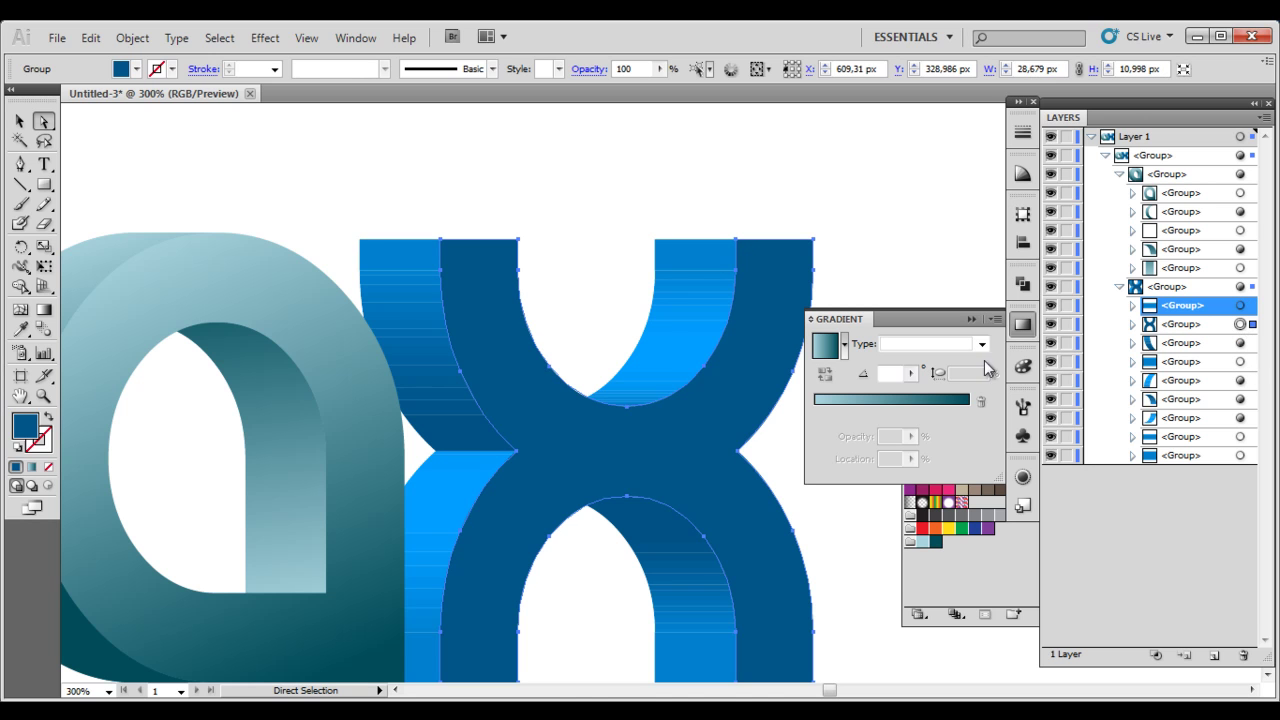
left_click(32, 467)
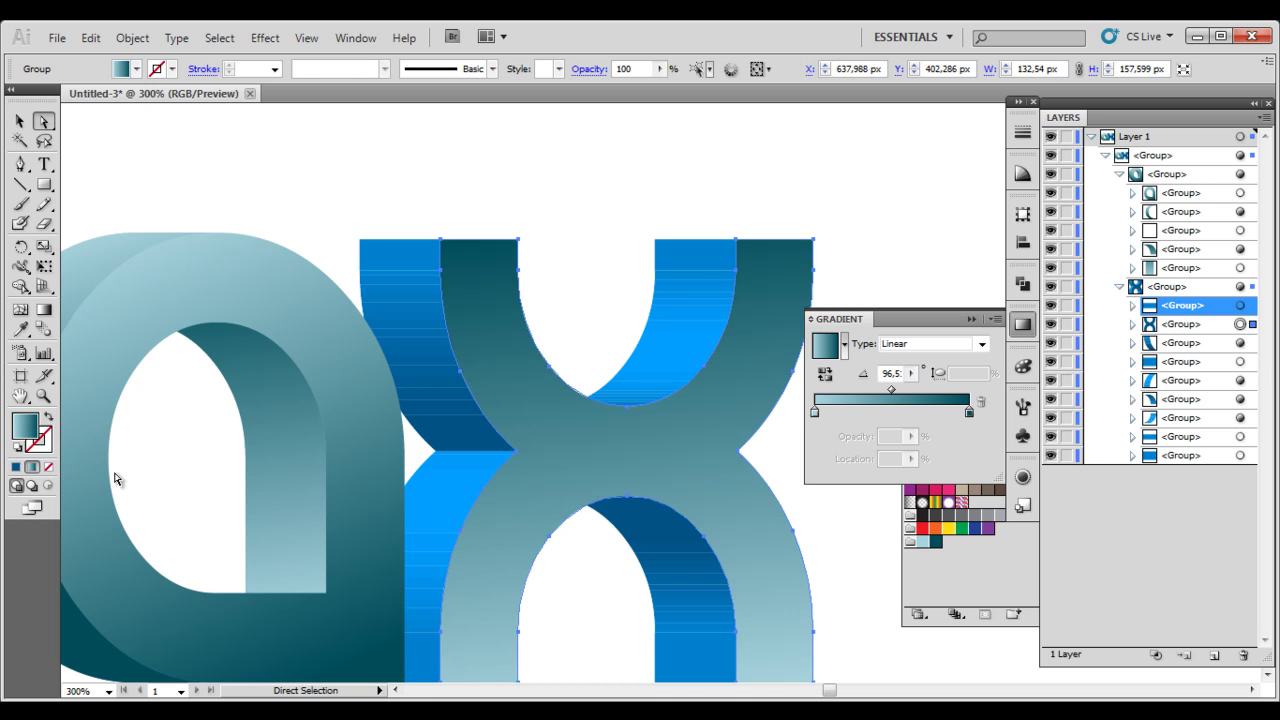
left_click(44, 309)
mouse_move(638, 251)
left_mouse_down()
mouse_move(651, 663)
mouse_move(663, 680)
mouse_move(640, 563)
left_mouse_up()
left_click_drag(715, 301, 696, 399)
Apply the teal gradient to the x's upper-left side piece
left_click(1240, 343)
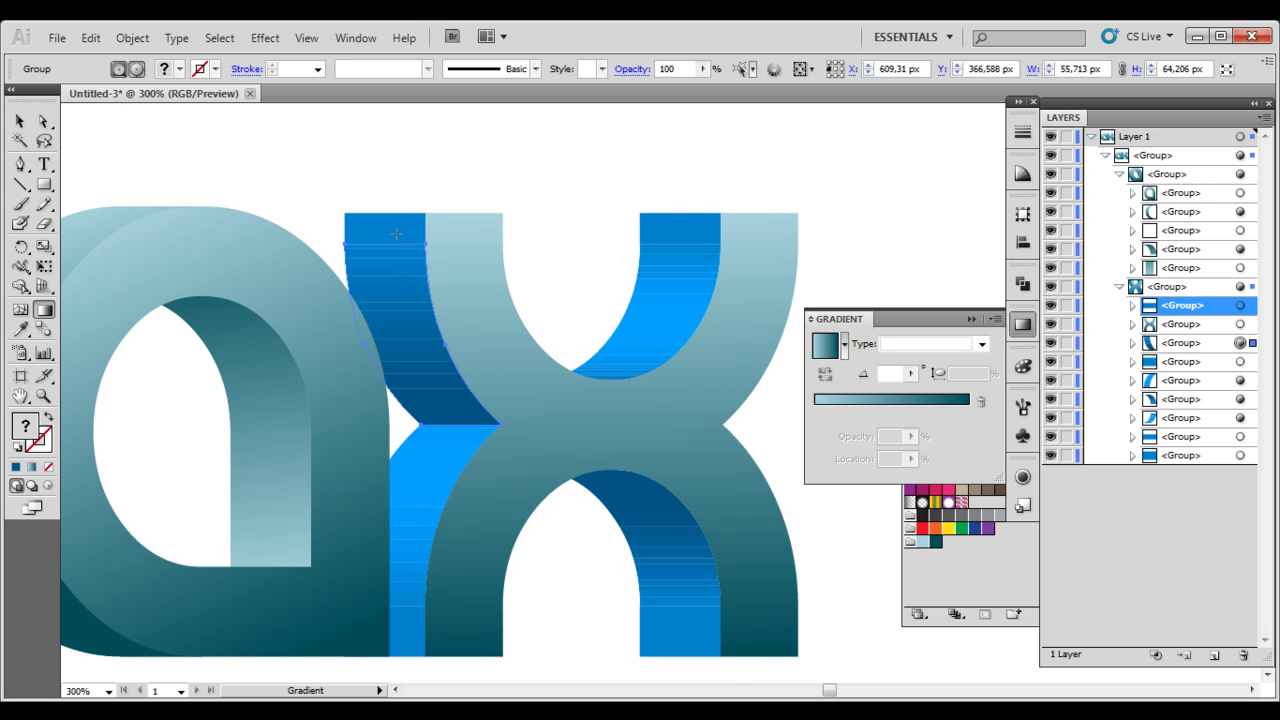
left_click(32, 467)
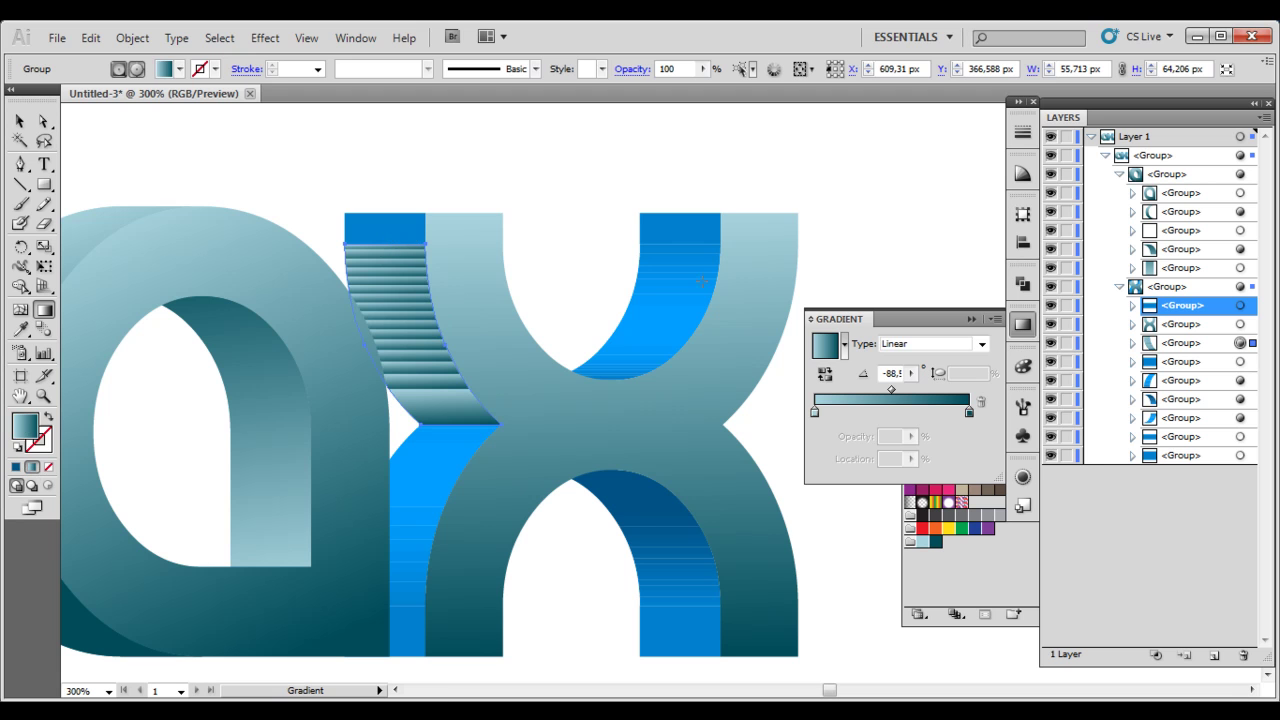
left_click(1239, 363, "shift")
left_click(1239, 366)
Fill the small blue block atop the x's left with the teal gradient
left_click(1239, 456, "shift")
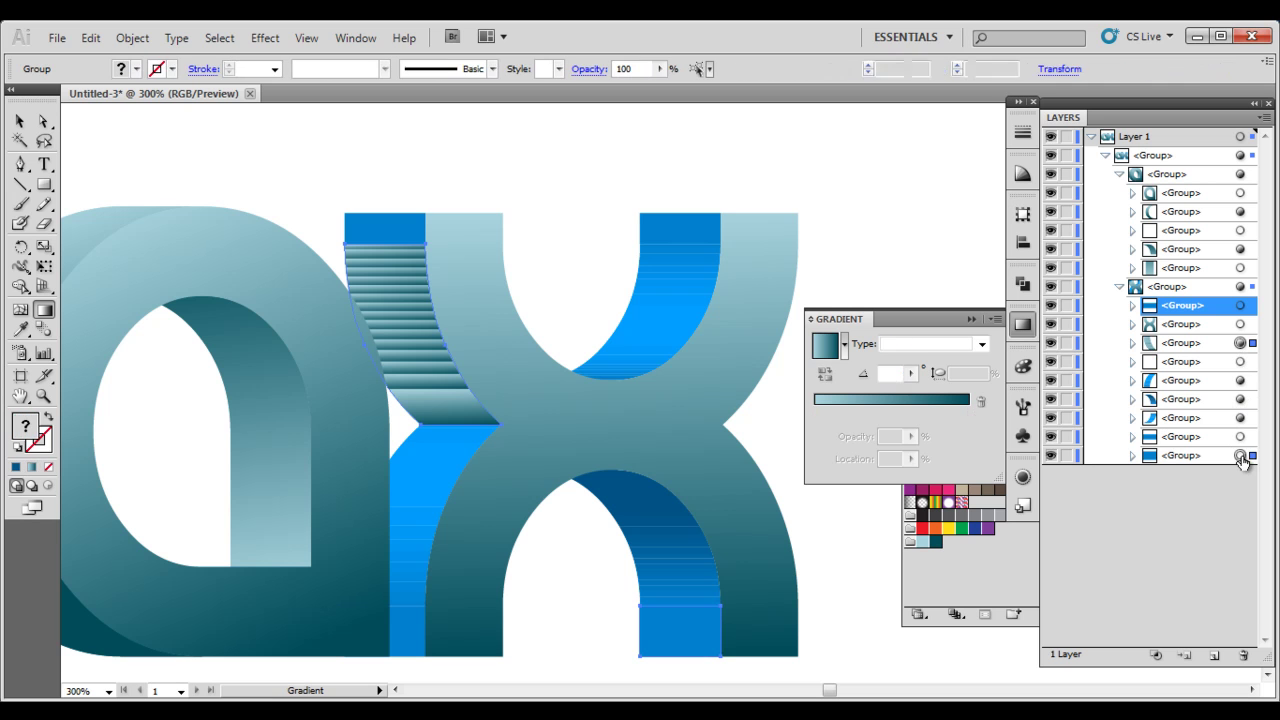
left_click_drag(388, 240, 468, 398)
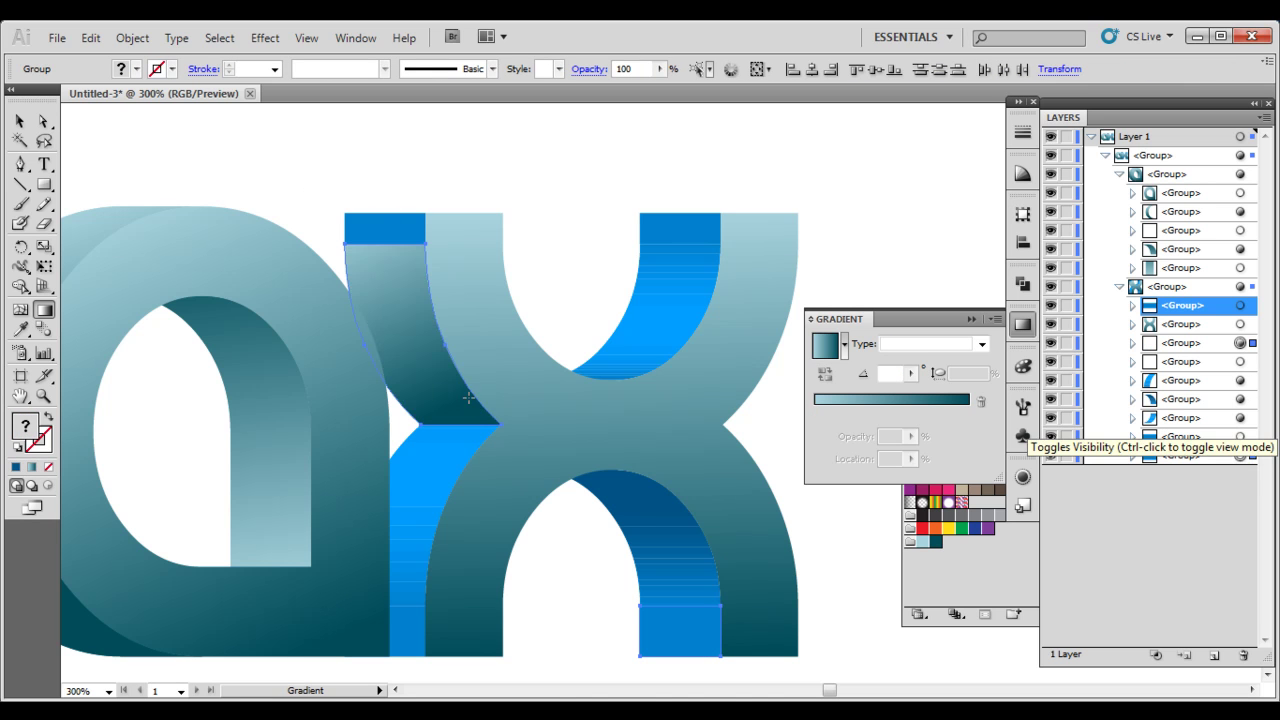
key("ctrl+z")
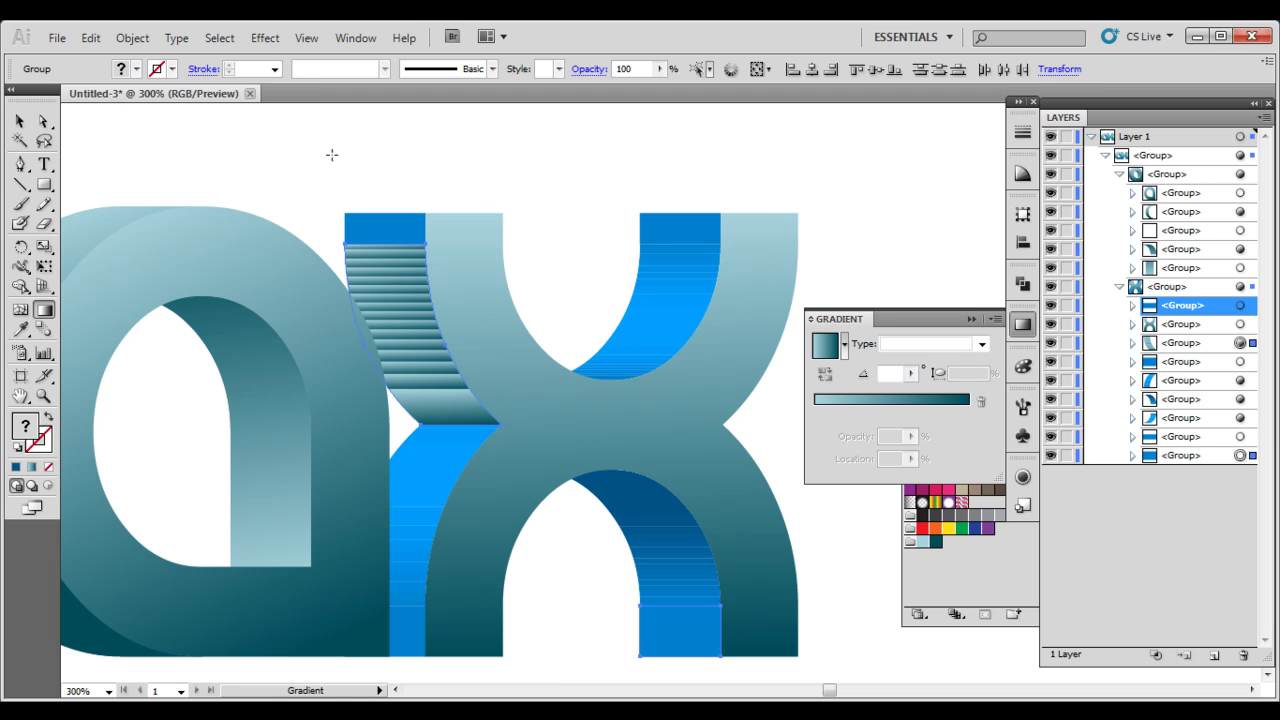
left_click(42, 121)
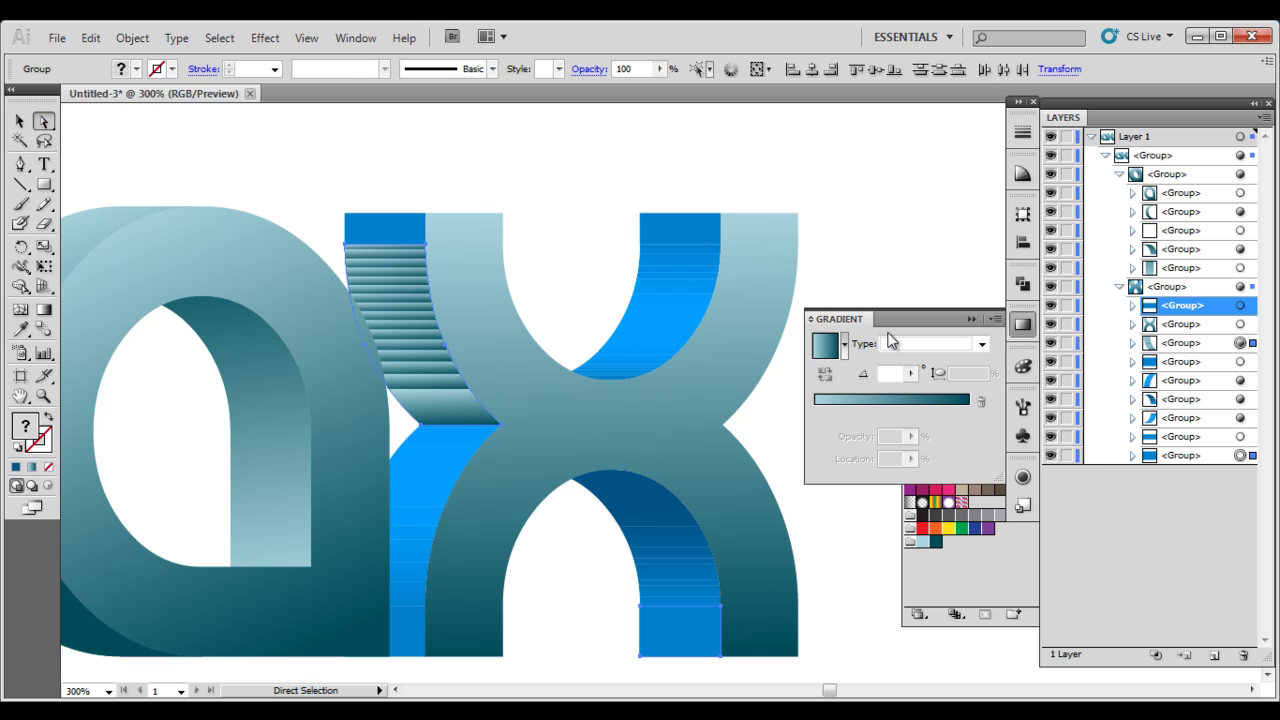
left_click(1241, 457)
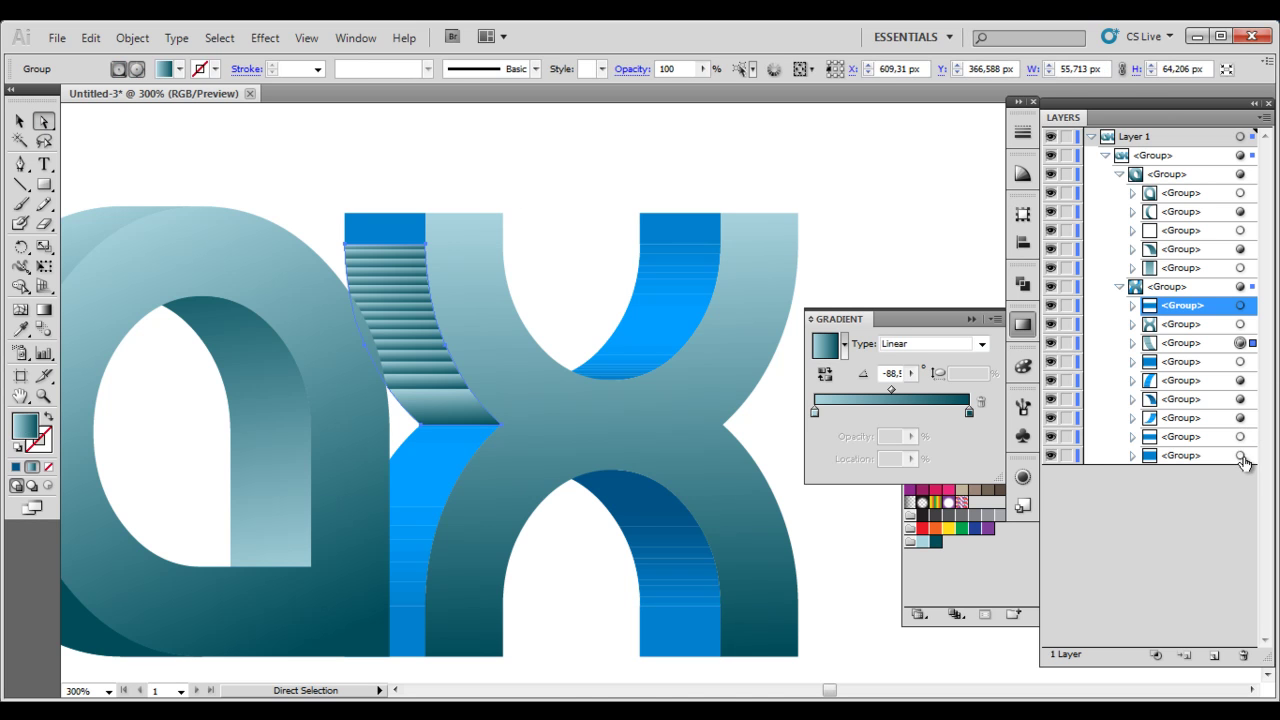
left_click(388, 236)
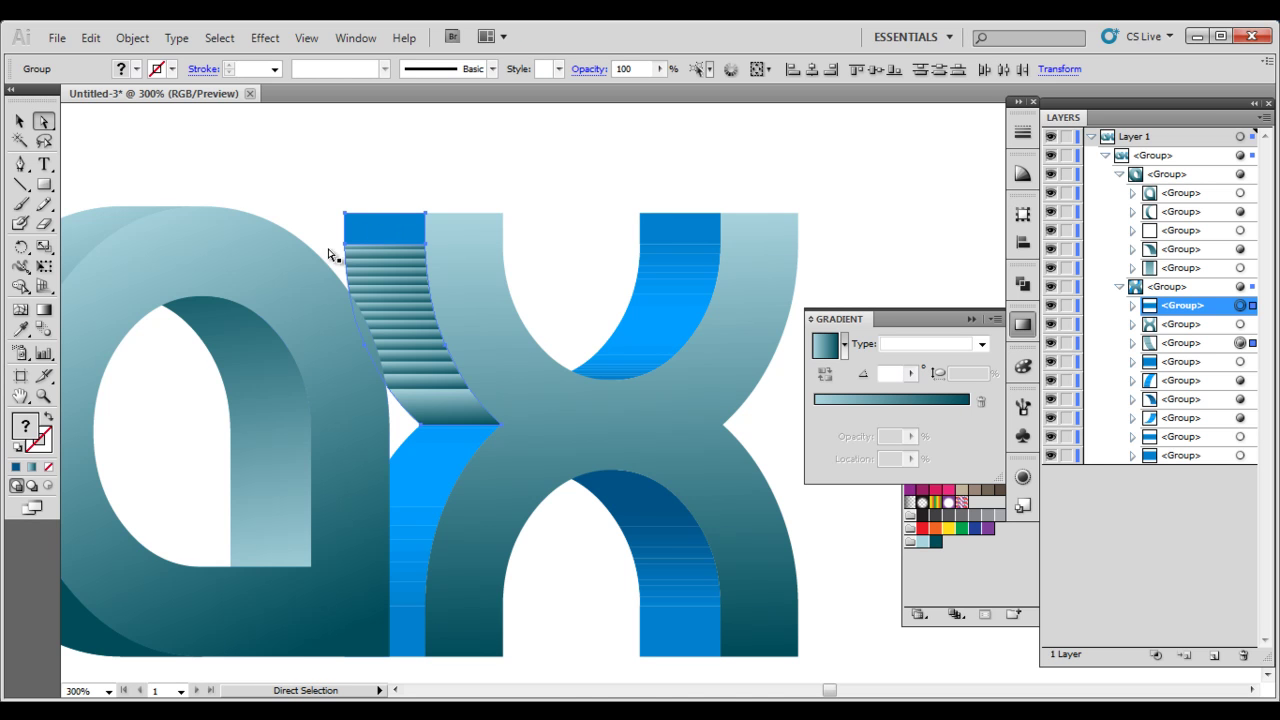
left_click(32, 467)
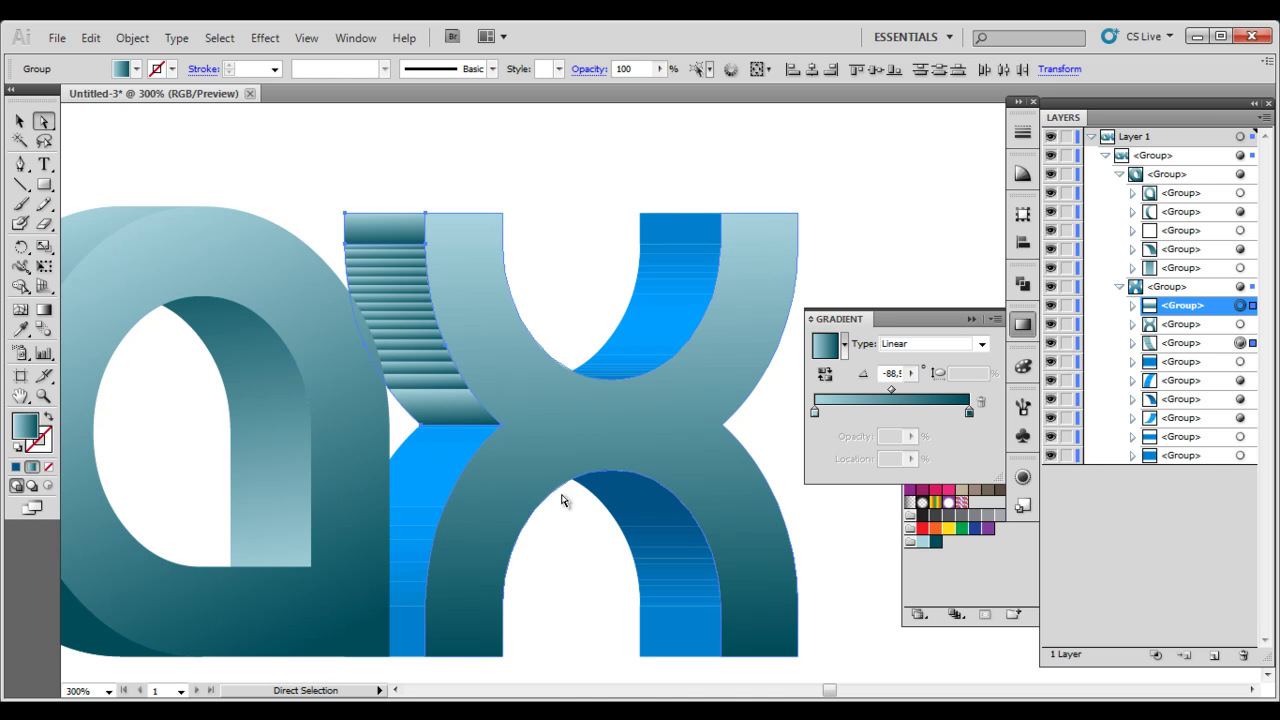
Re-angle the upper-left side piece's gradient into one smooth top-to-bottom blend, about -78°
left_click_drag(561, 500, 609, 517)
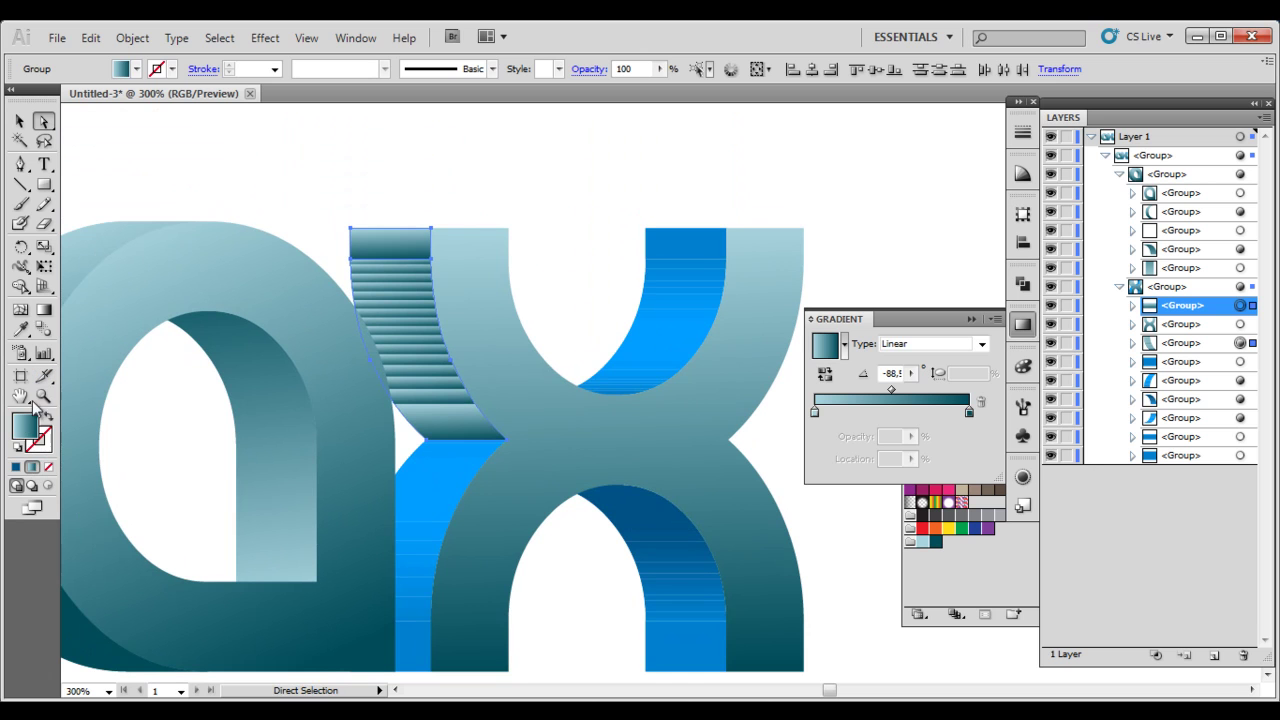
left_click(43, 310)
left_click_drag(392, 220, 459, 466)
left_click_drag(386, 216, 437, 464)
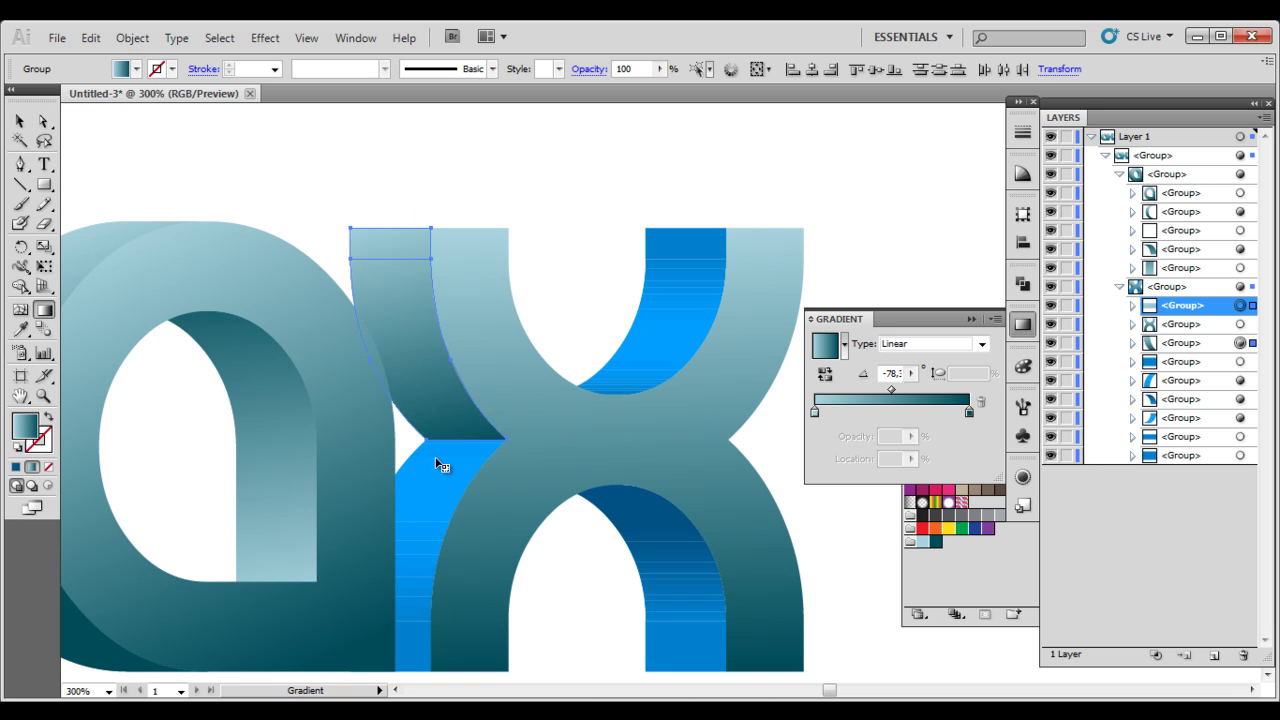
Identify and target the x's lower-left blue side piece in the Layers panel
left_click(19, 120)
left_click(43, 120)
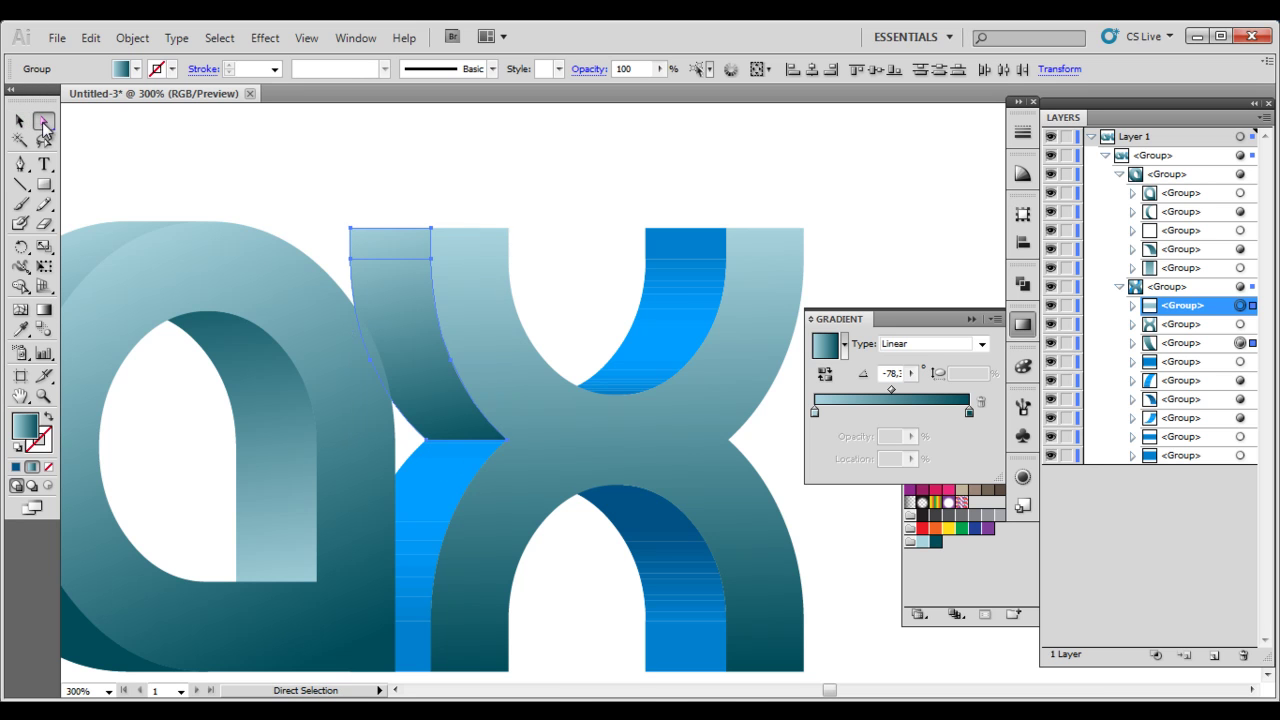
left_click(1185, 366)
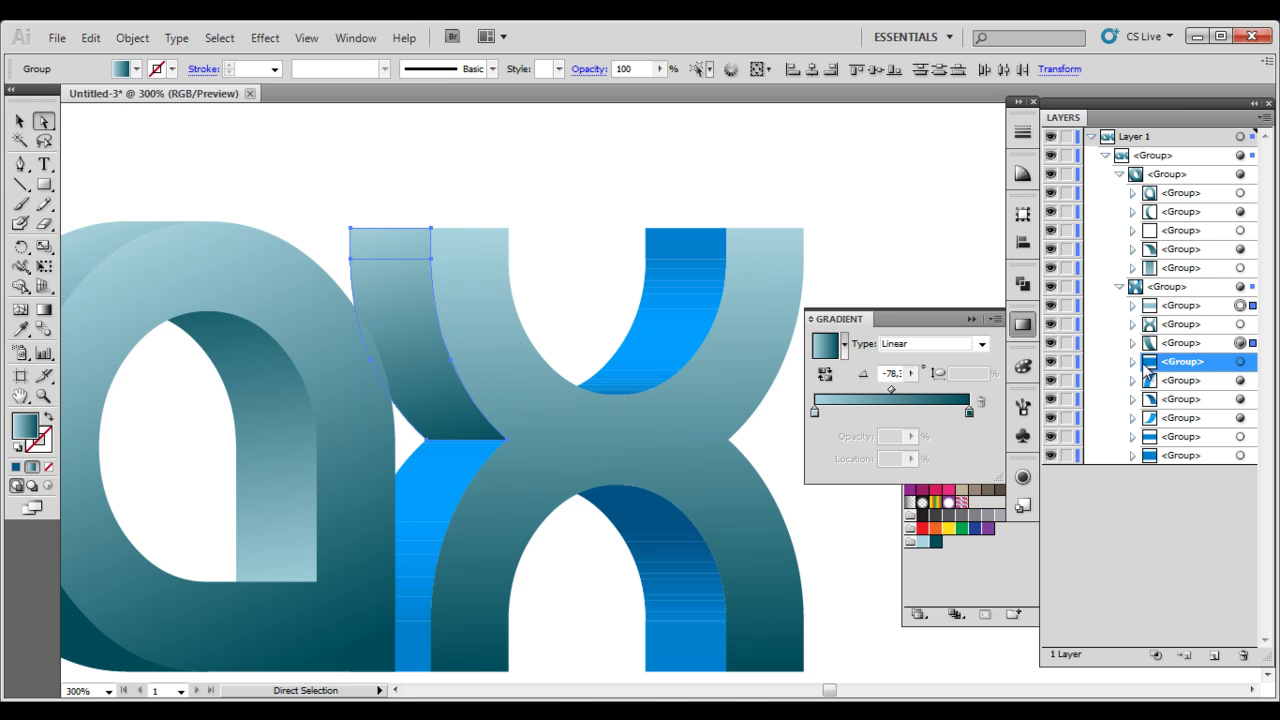
left_click(1051, 363)
left_click(1051, 363)
left_click(1051, 363)
left_click(1051, 363)
left_click(1216, 385)
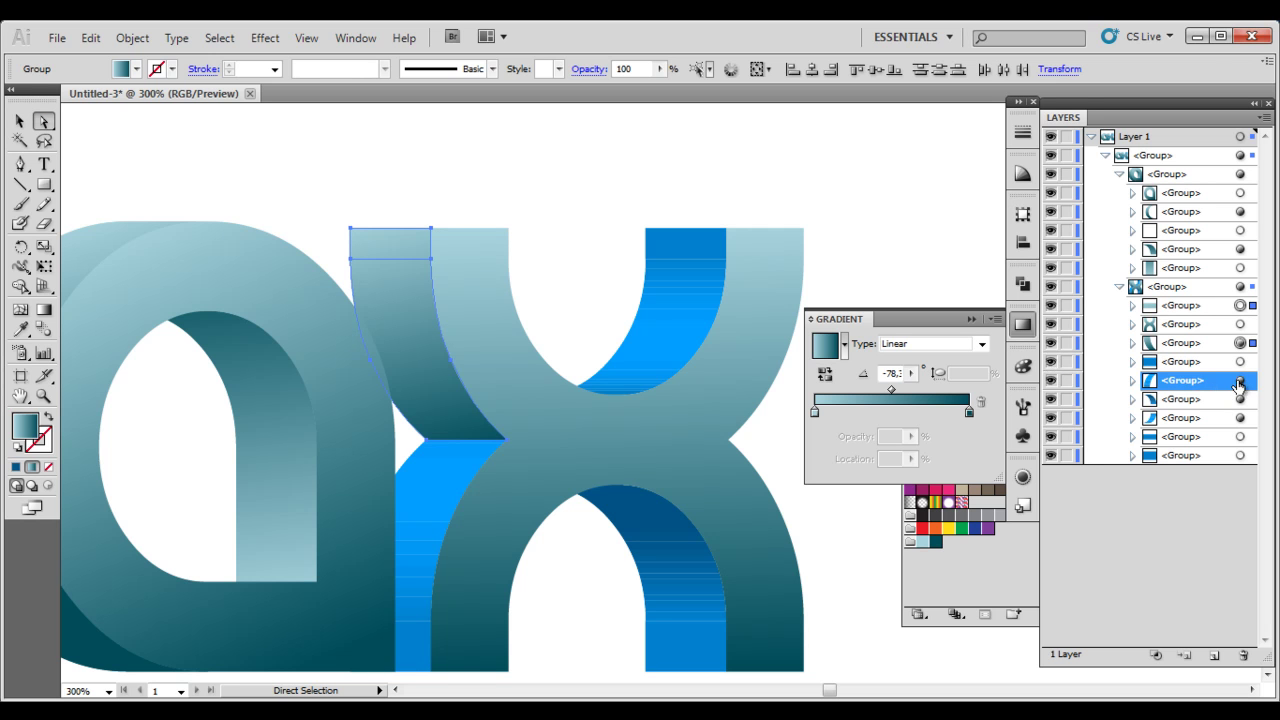
left_click(1238, 385)
left_click(1240, 362, "shift")
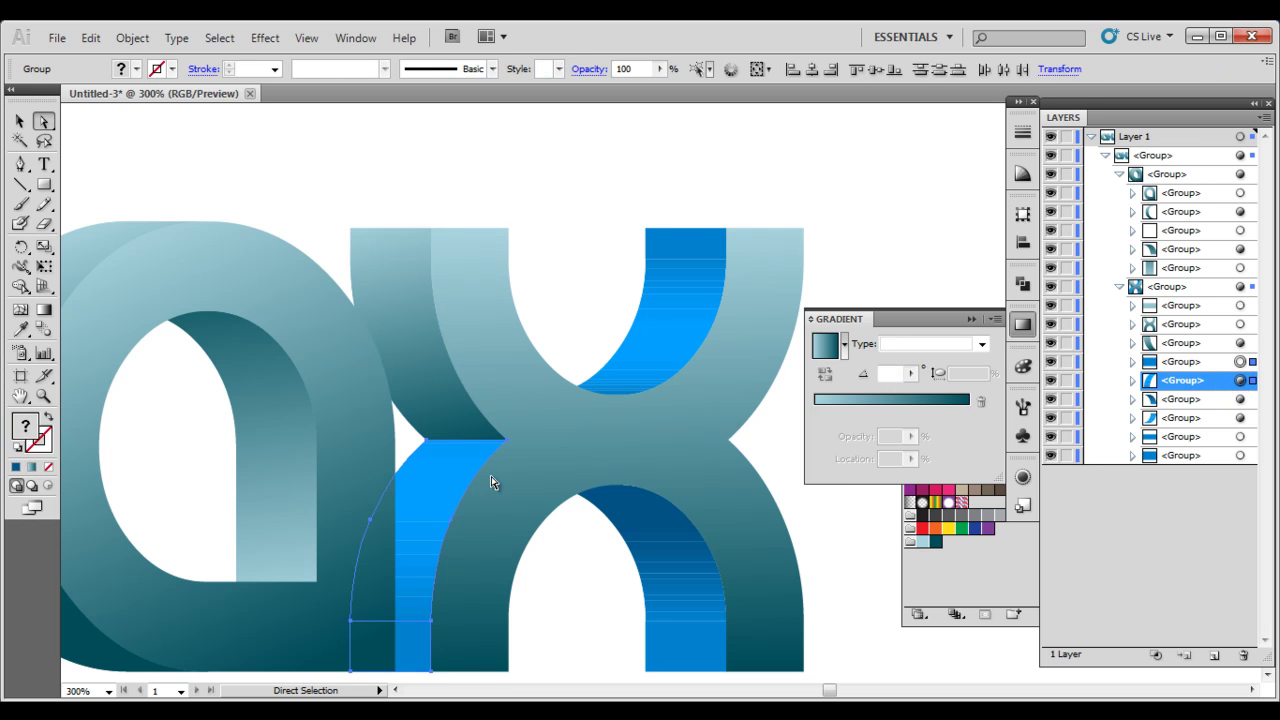
scroll(485, 455, "down", 3)
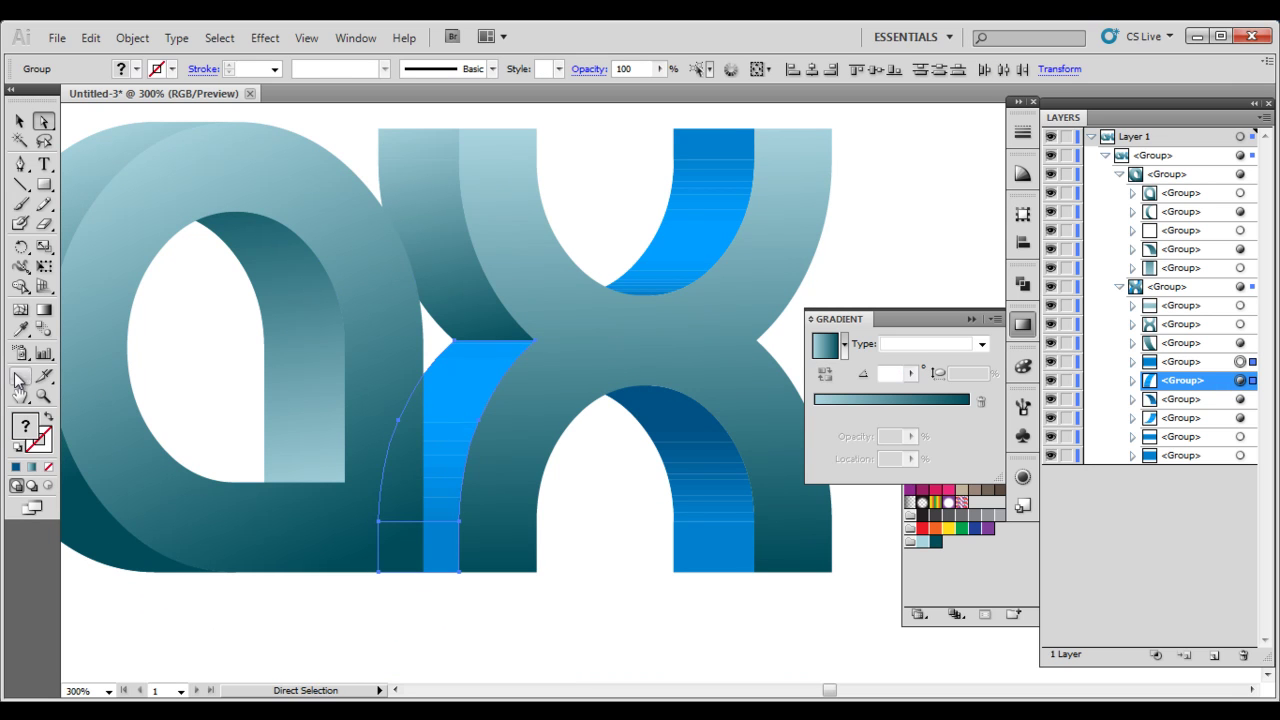
Fill the lower-left piece with the teal gradient running bottom to top at about 77°
left_click(44, 310)
left_click_drag(488, 340, 446, 558)
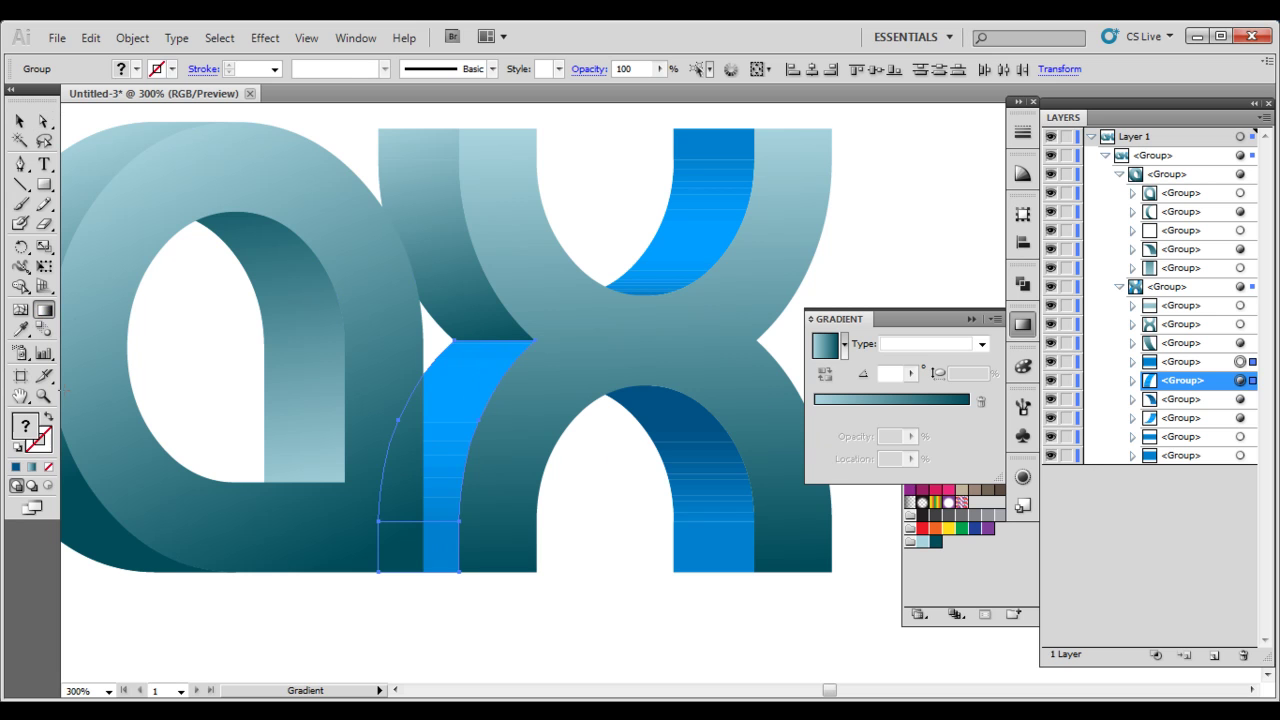
left_click(31, 468)
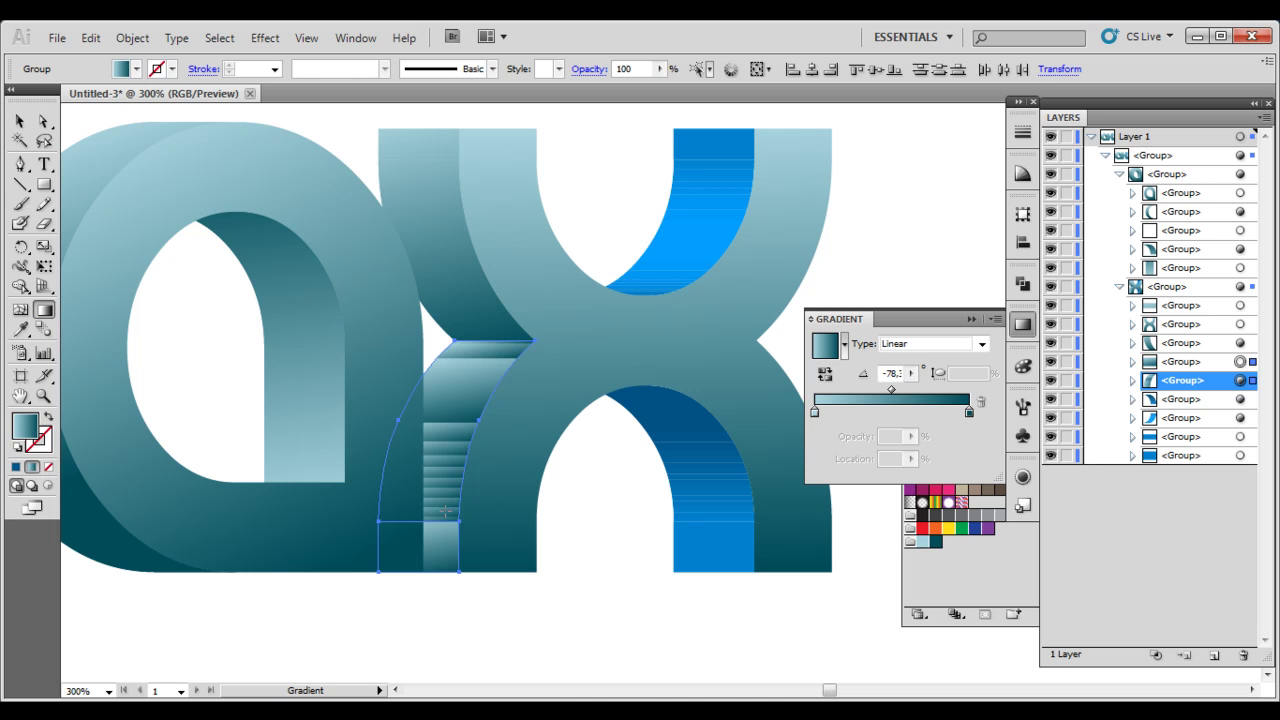
left_click_drag(431, 566, 488, 326)
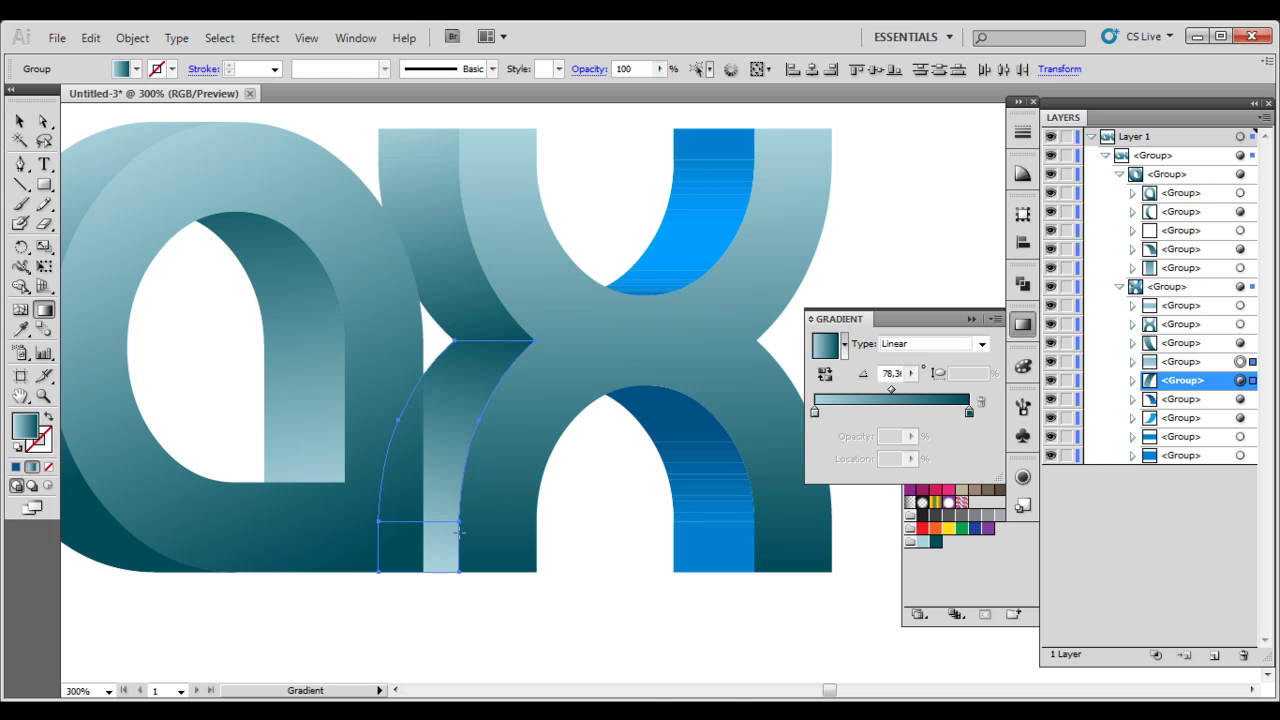
left_click_drag(426, 587, 490, 308)
left_click_drag(422, 585, 496, 328)
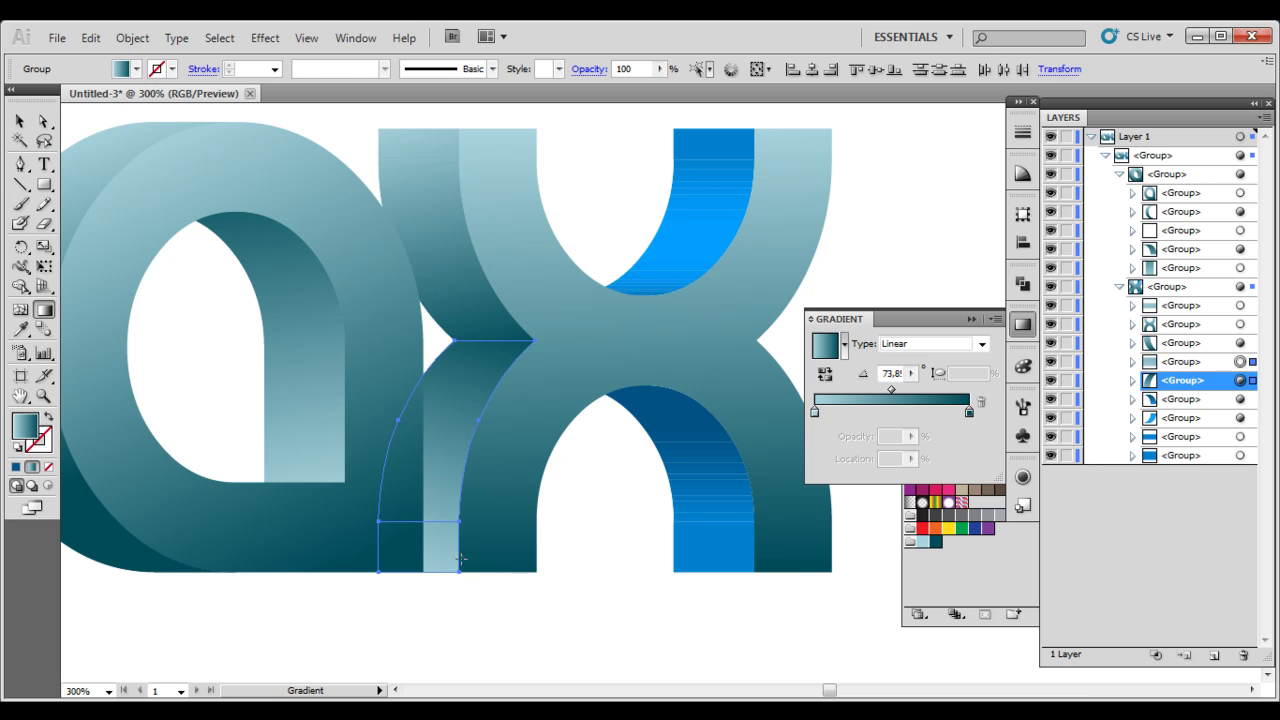
left_click_drag(423, 586, 478, 345)
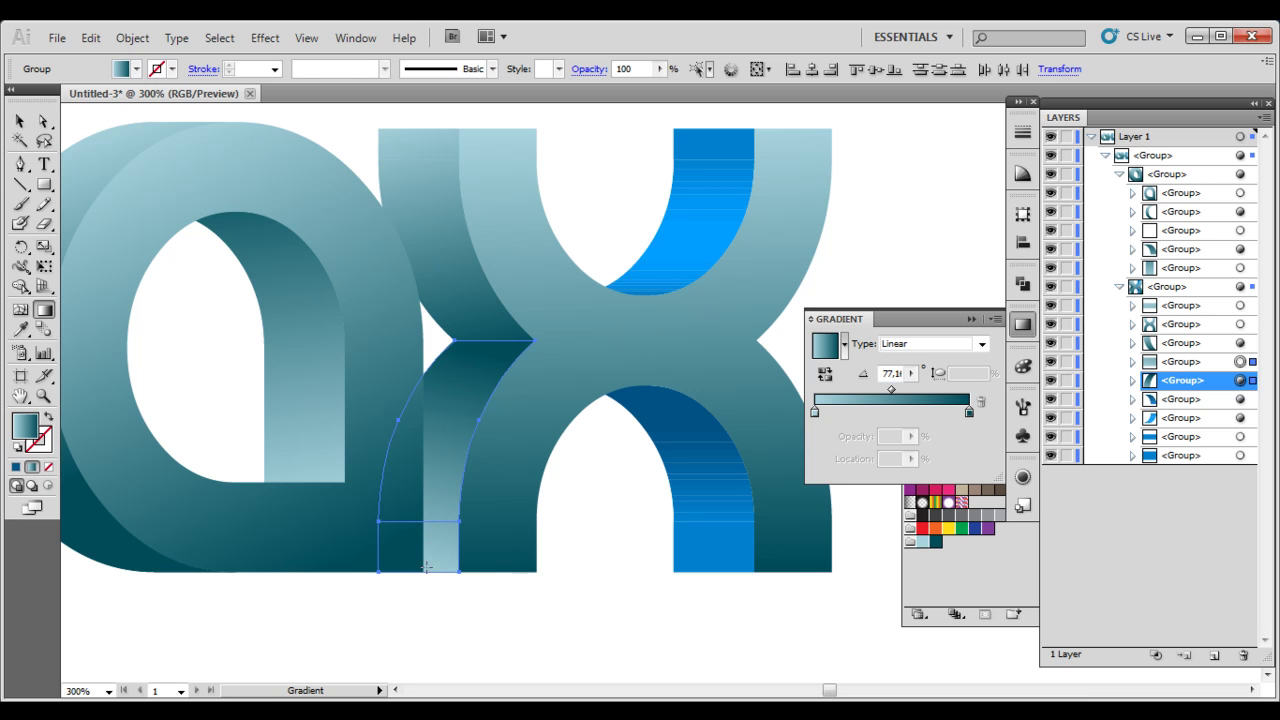
Fill the x's lower-right blue arch with the teal gradient, angled upward
left_click(21, 121)
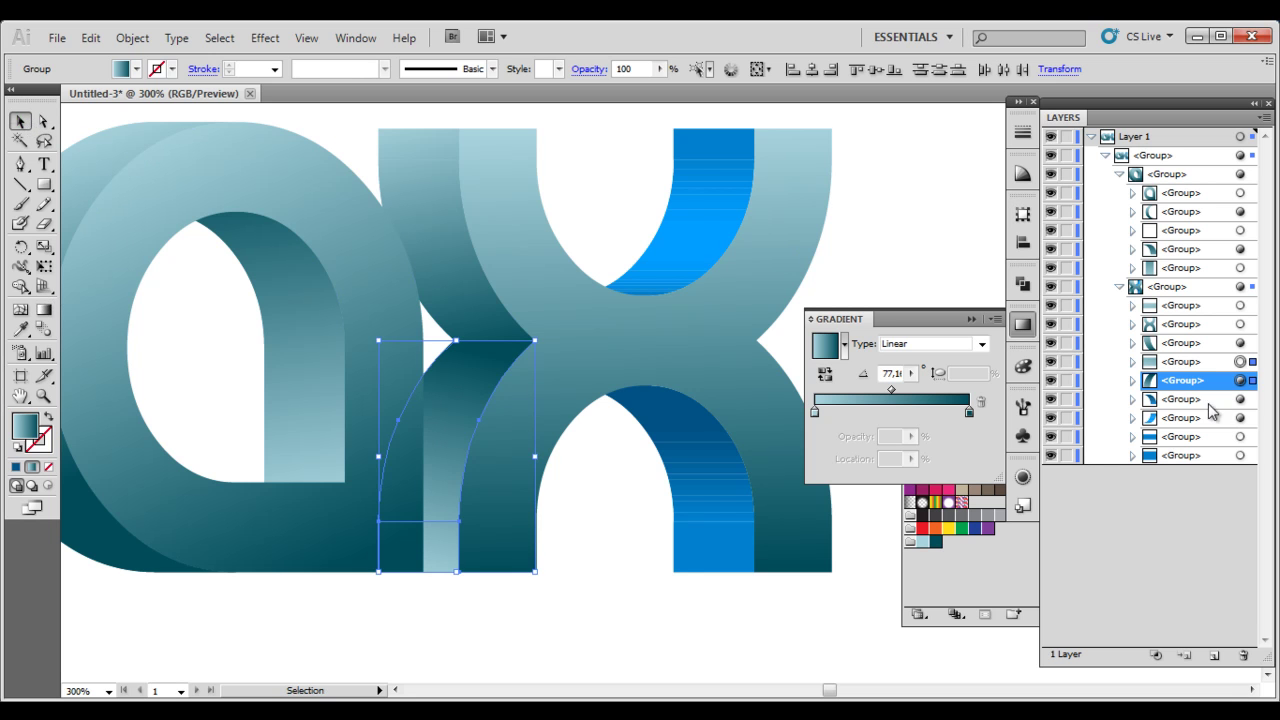
left_click(1212, 418)
left_click(1212, 399)
left_click(1241, 399)
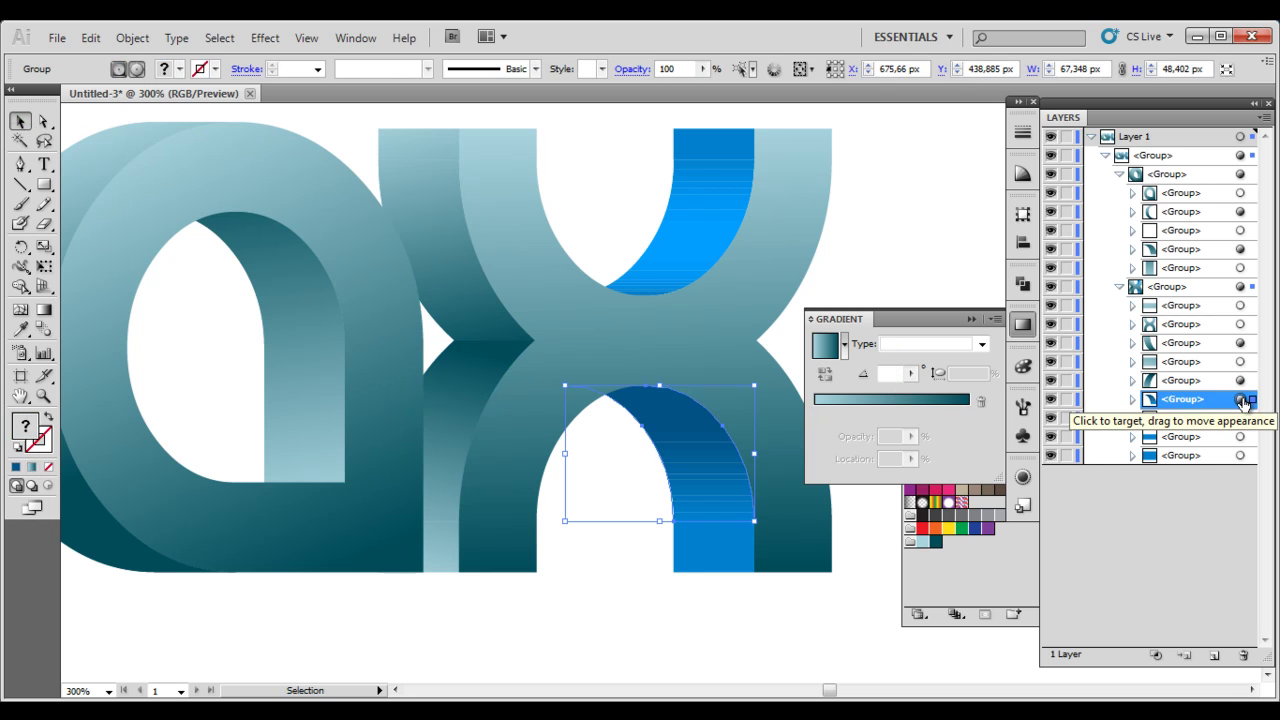
left_click(1049, 455)
left_click(1049, 455)
left_click(1049, 455)
left_click(1049, 455)
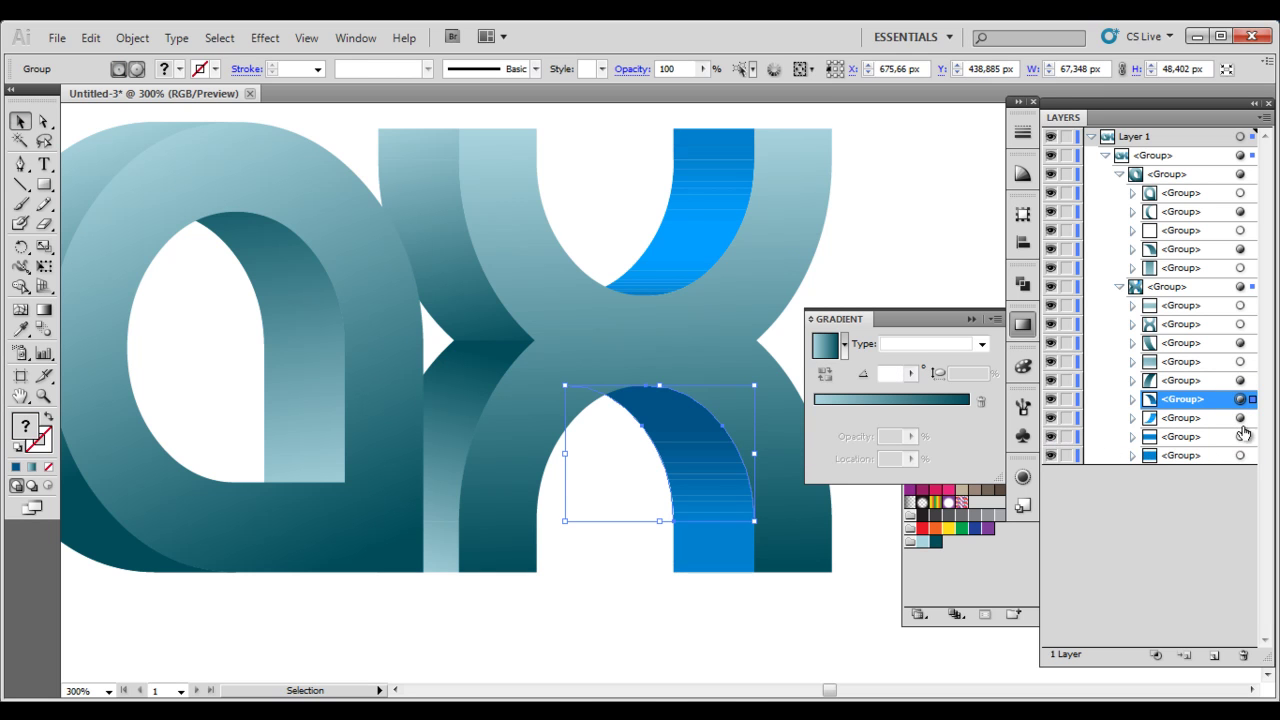
left_click(1240, 455, "shift")
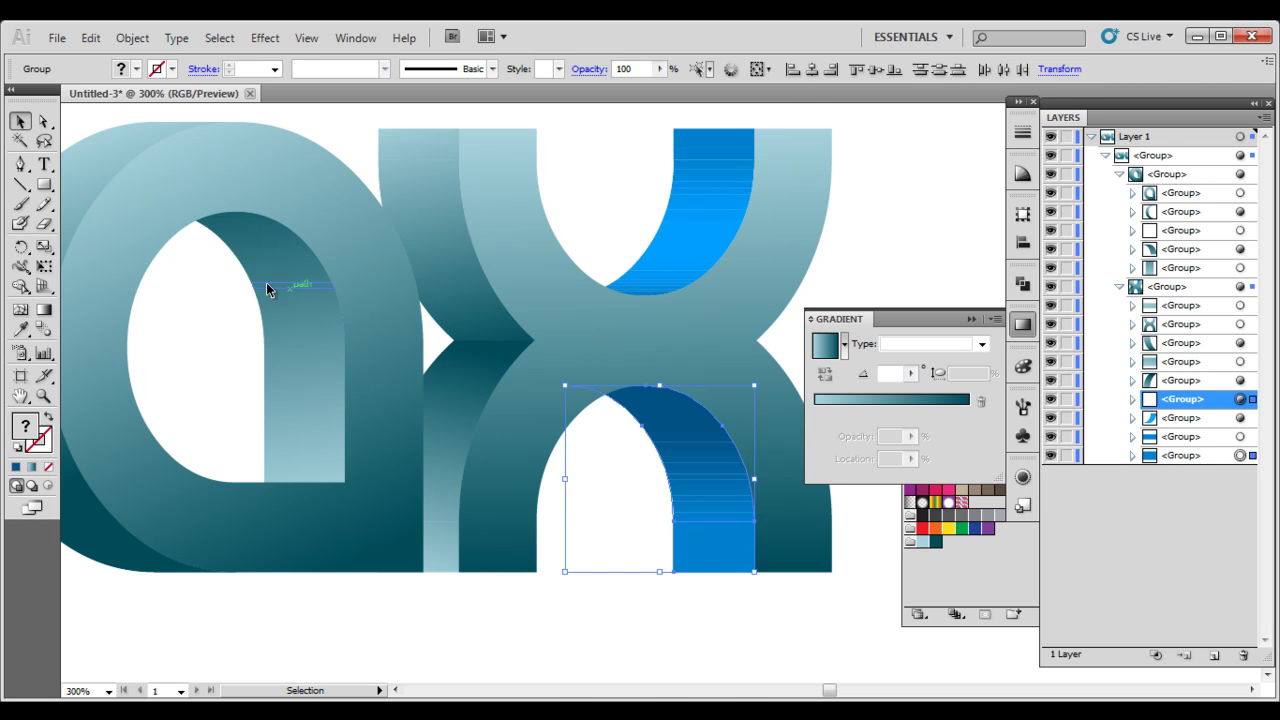
left_click(44, 310)
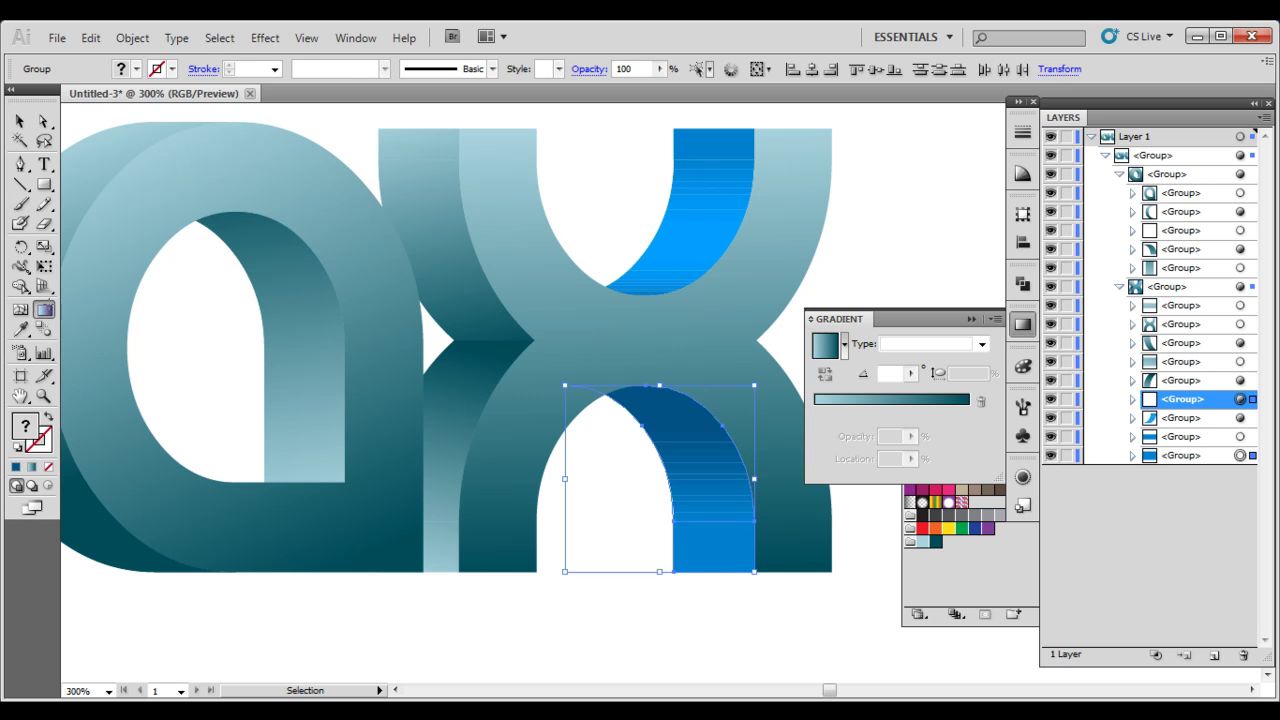
left_click(31, 469)
left_click_drag(708, 585, 672, 400)
Give the upper blue arch faces the teal gradient running top to bottom at about -98.5°
left_click(1204, 438)
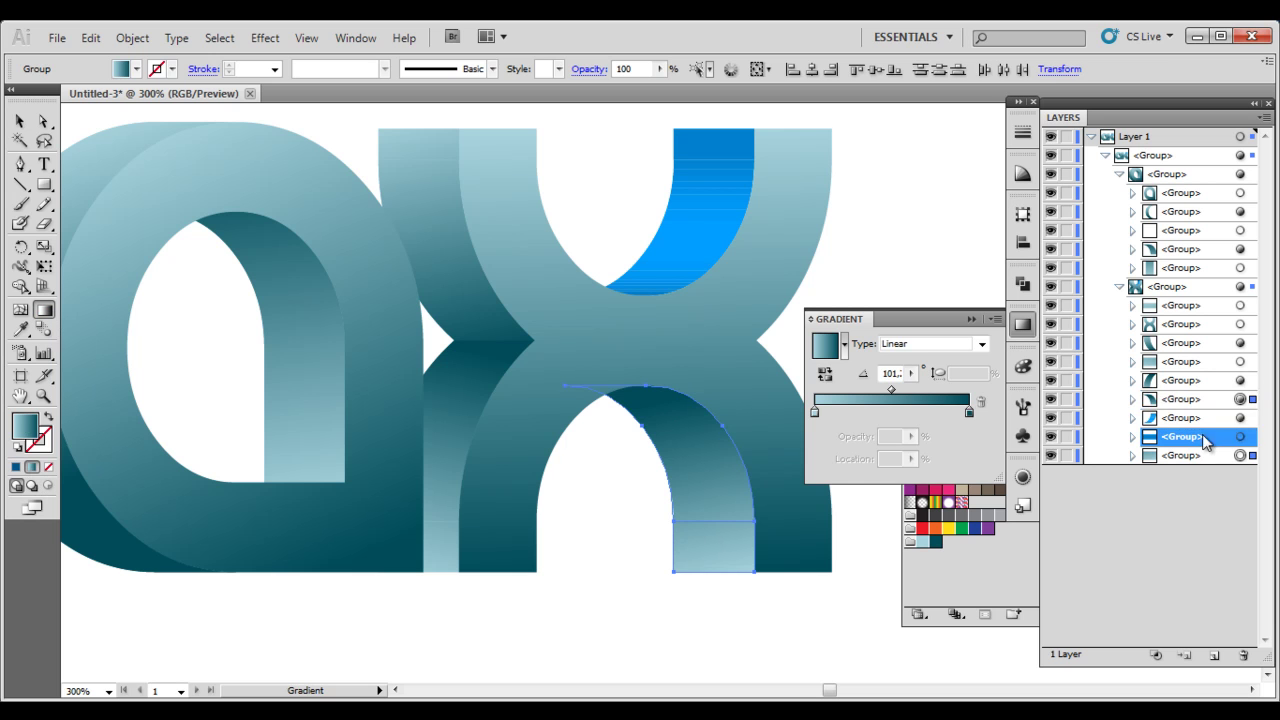
left_click(1240, 441)
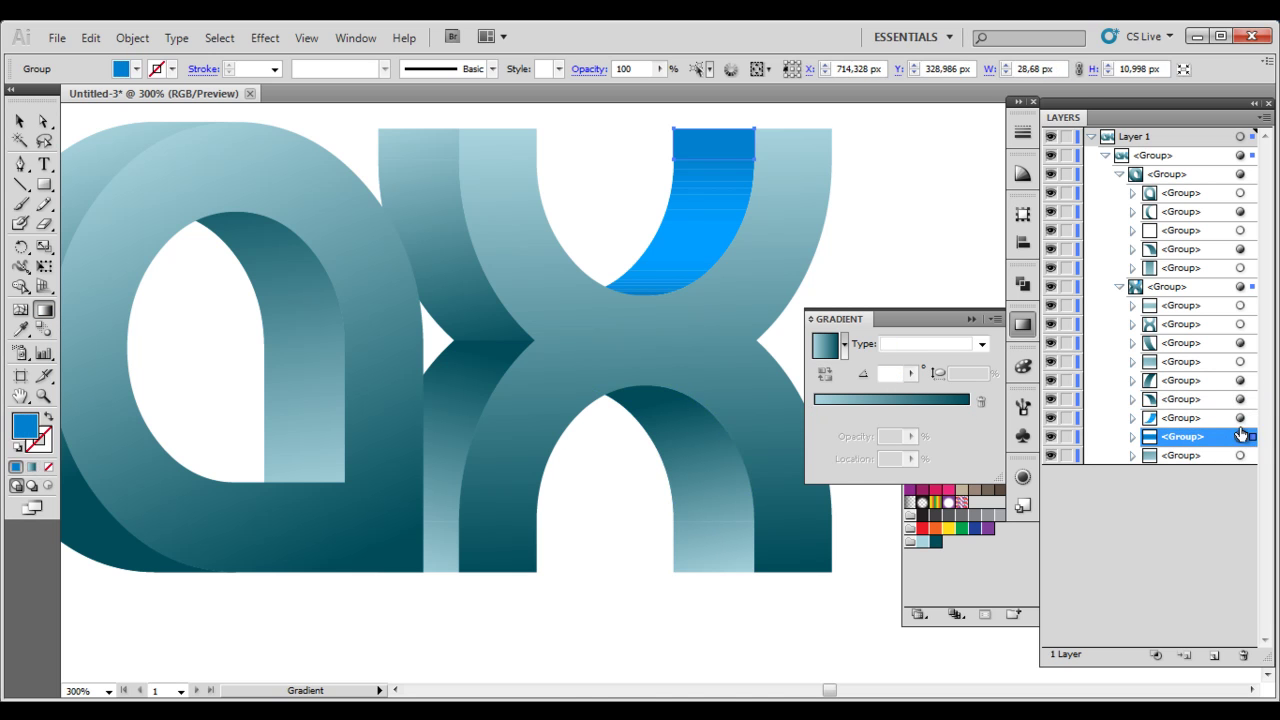
left_click(1240, 418, "shift")
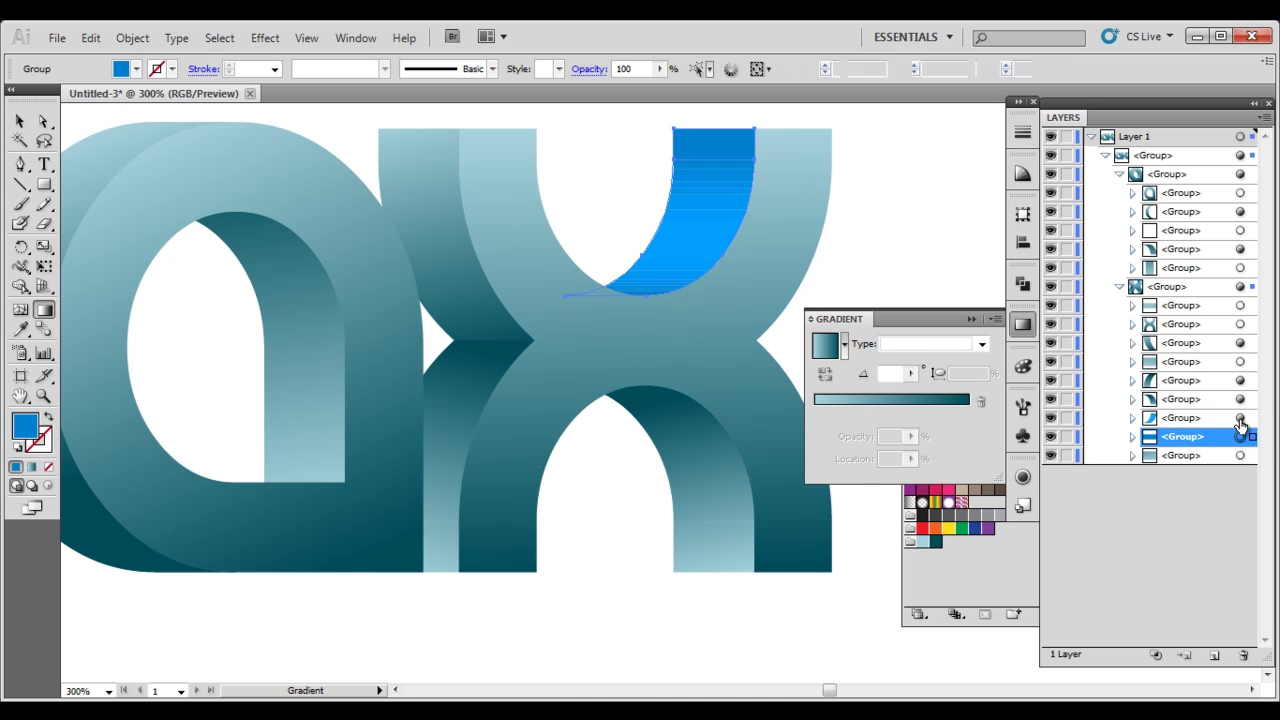
left_click(30, 468)
left_click_drag(690, 113, 650, 380)
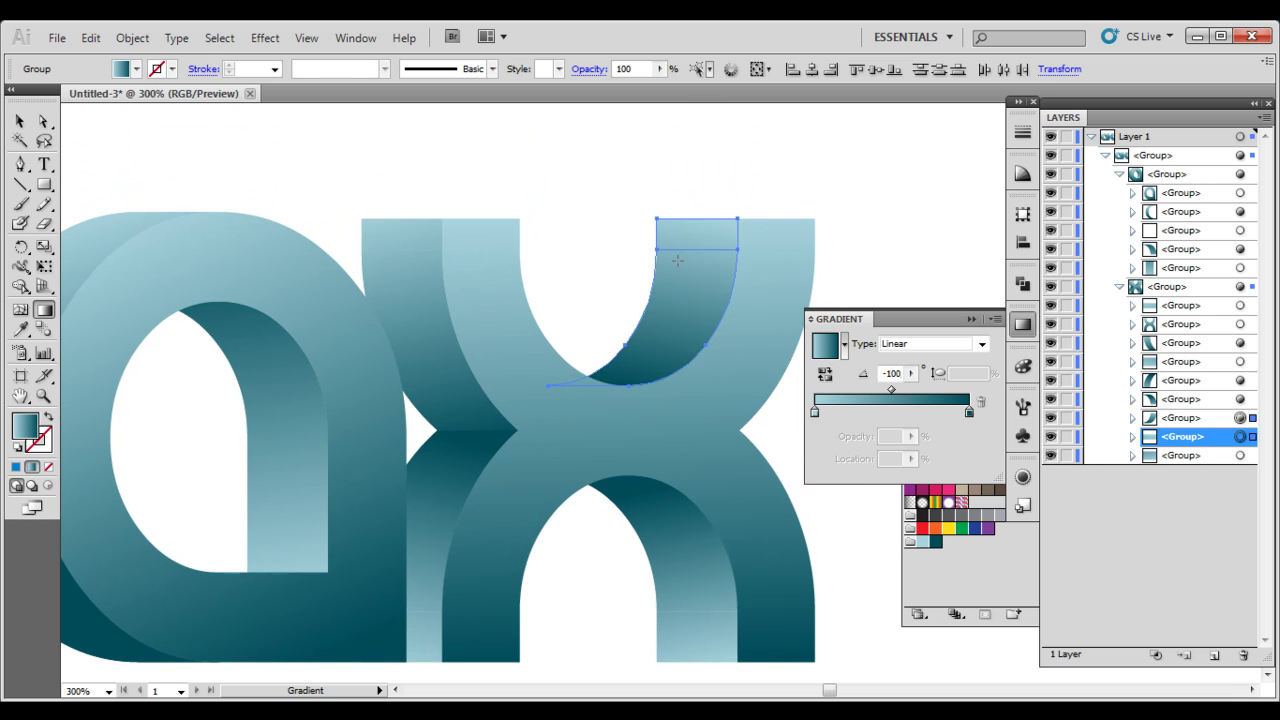
left_click_drag(698, 205, 668, 385)
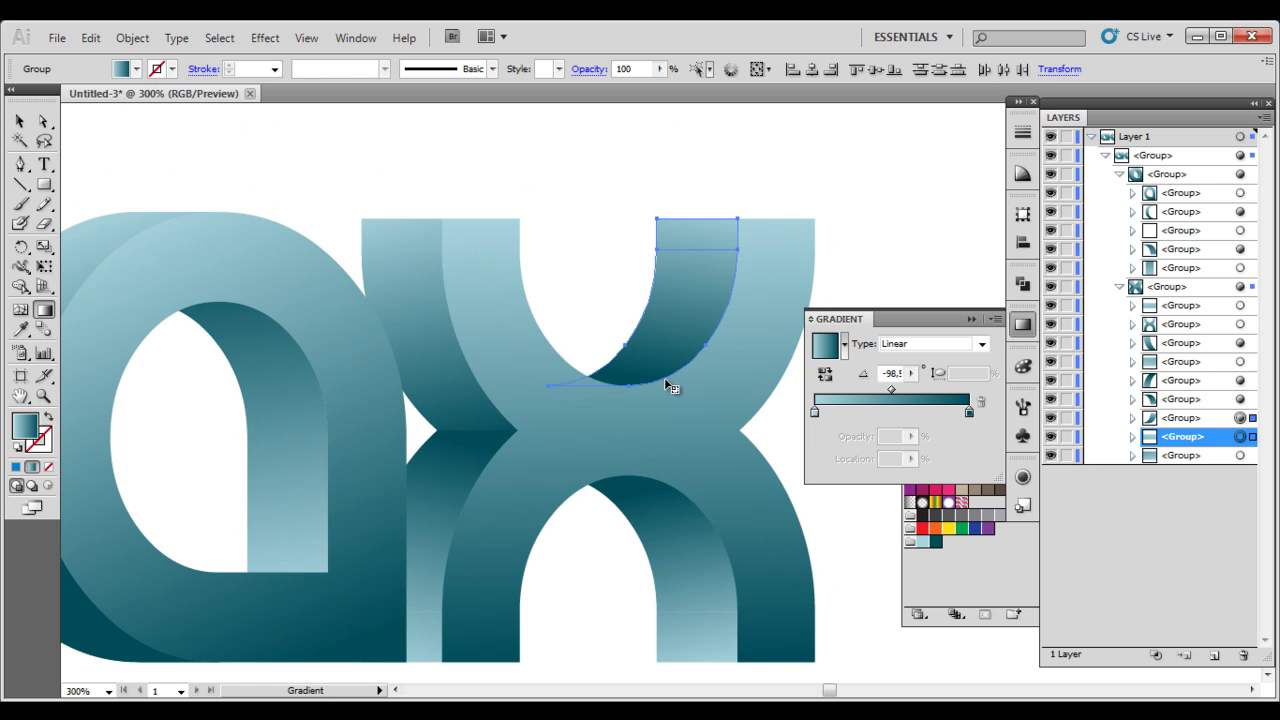
Deselect everything and zoom out to frame the whole ax artwork
key("a")
left_click(400, 191)
key("ctrl+minus")
key("ctrl+minus")
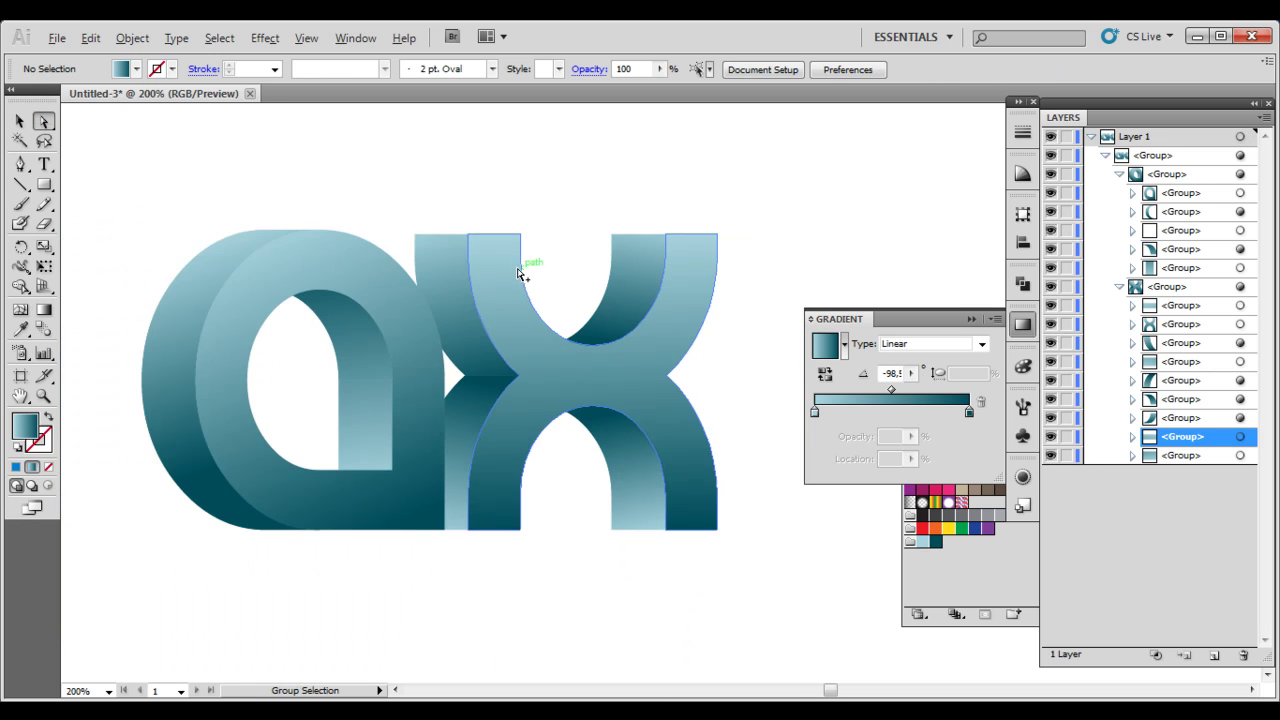
left_click_drag(486, 172, 516, 238)
Collapse the group and Layer 1 in the Layers panel, leaving Layer 1 active
left_click(1105, 155)
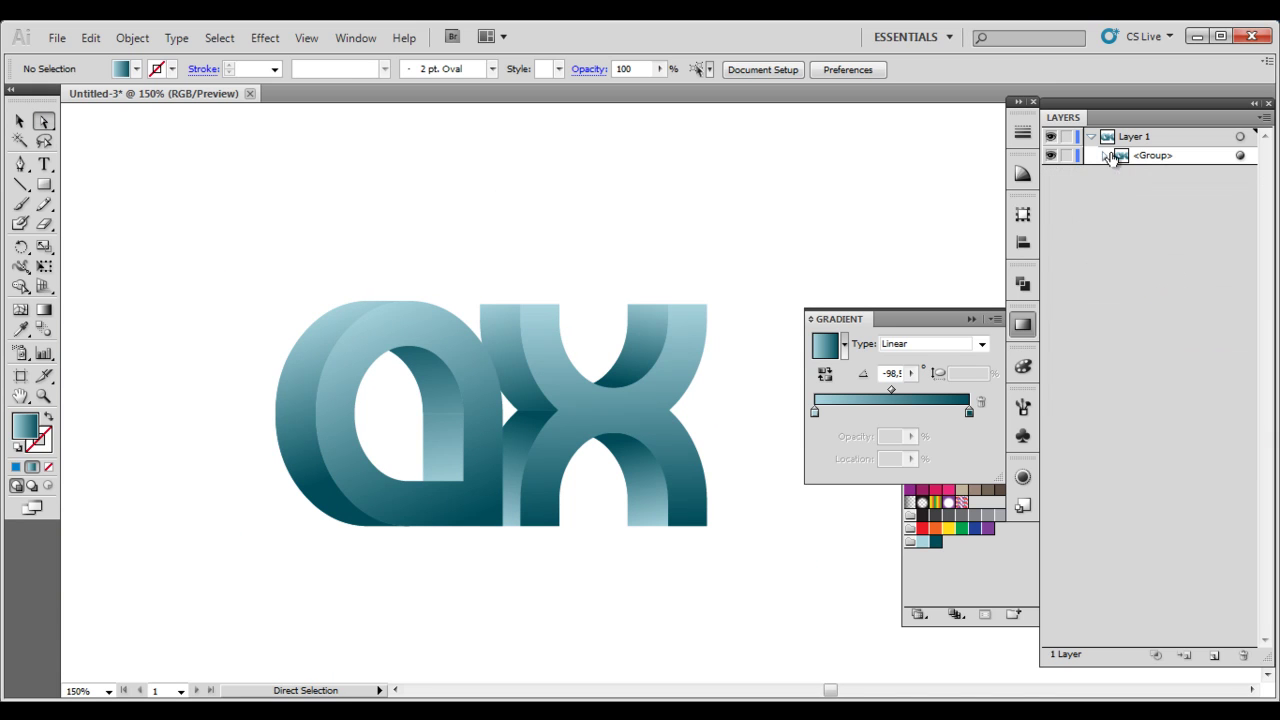
left_click(1090, 141)
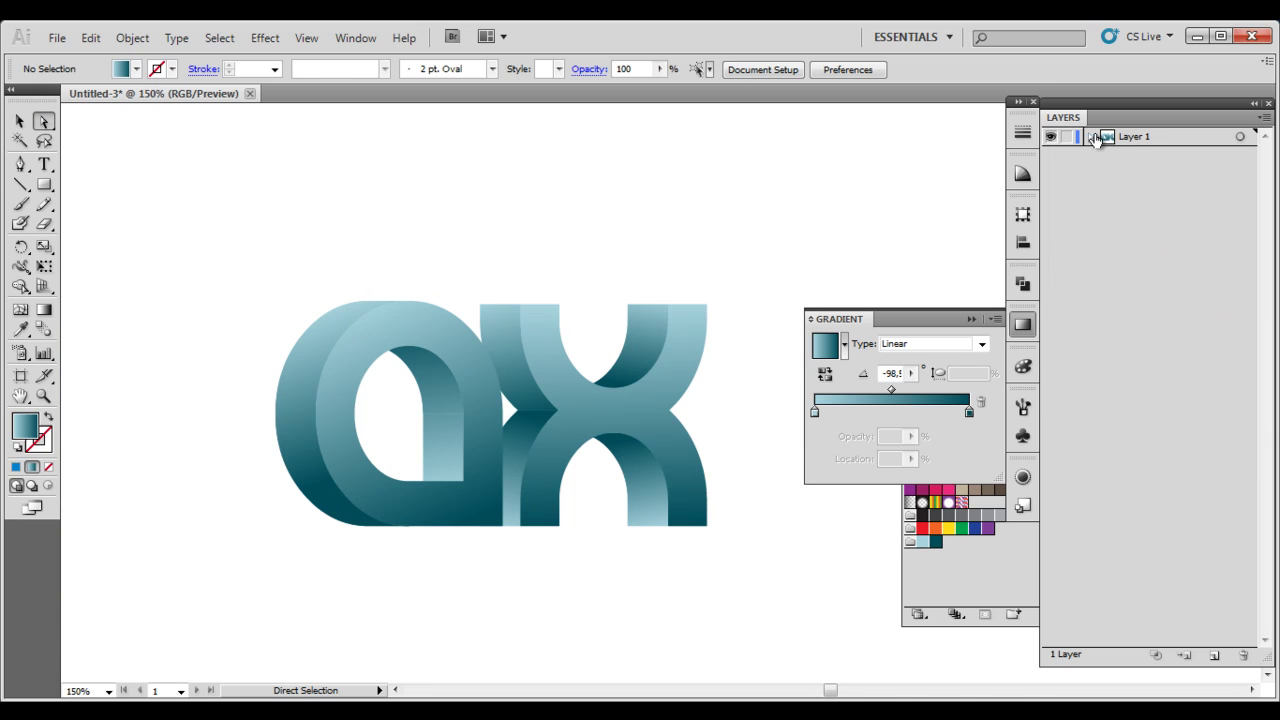
left_click(1123, 140)
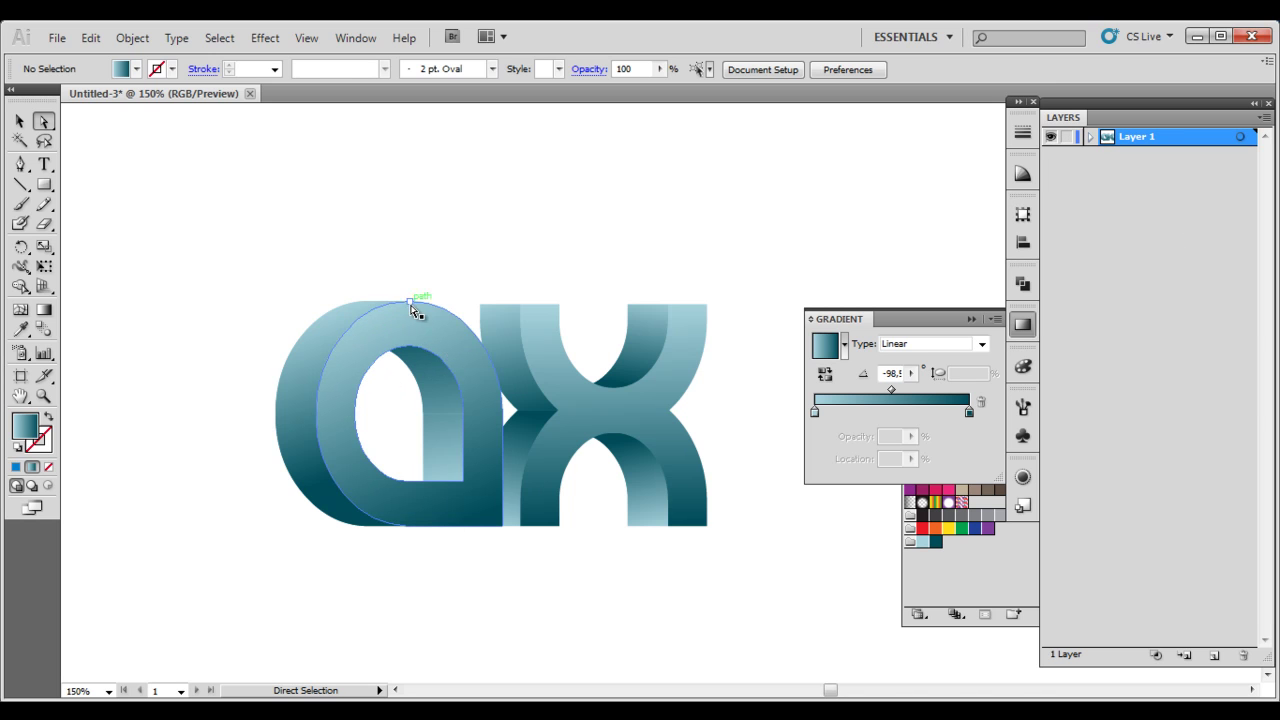
scroll(289, 349, "up", 1)
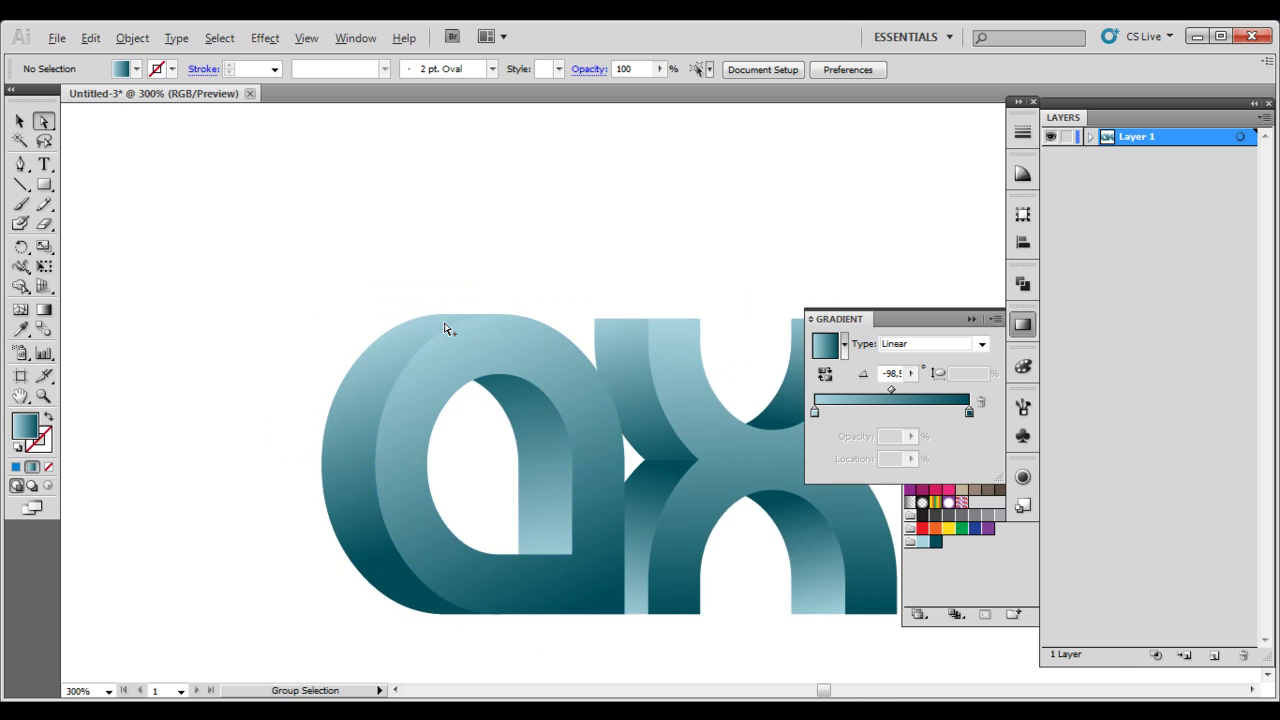
scroll(446, 331, "up", 1)
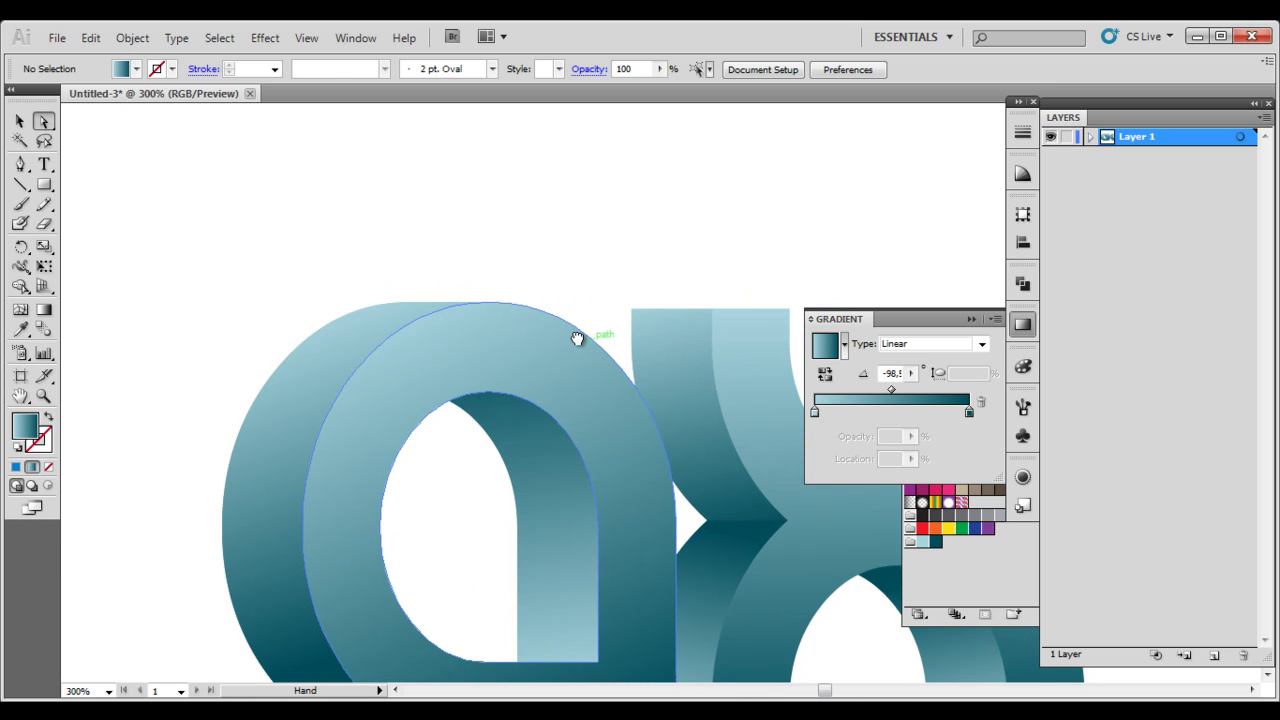
Add a new layer and set the fill colour to pure white
left_click(1214, 655)
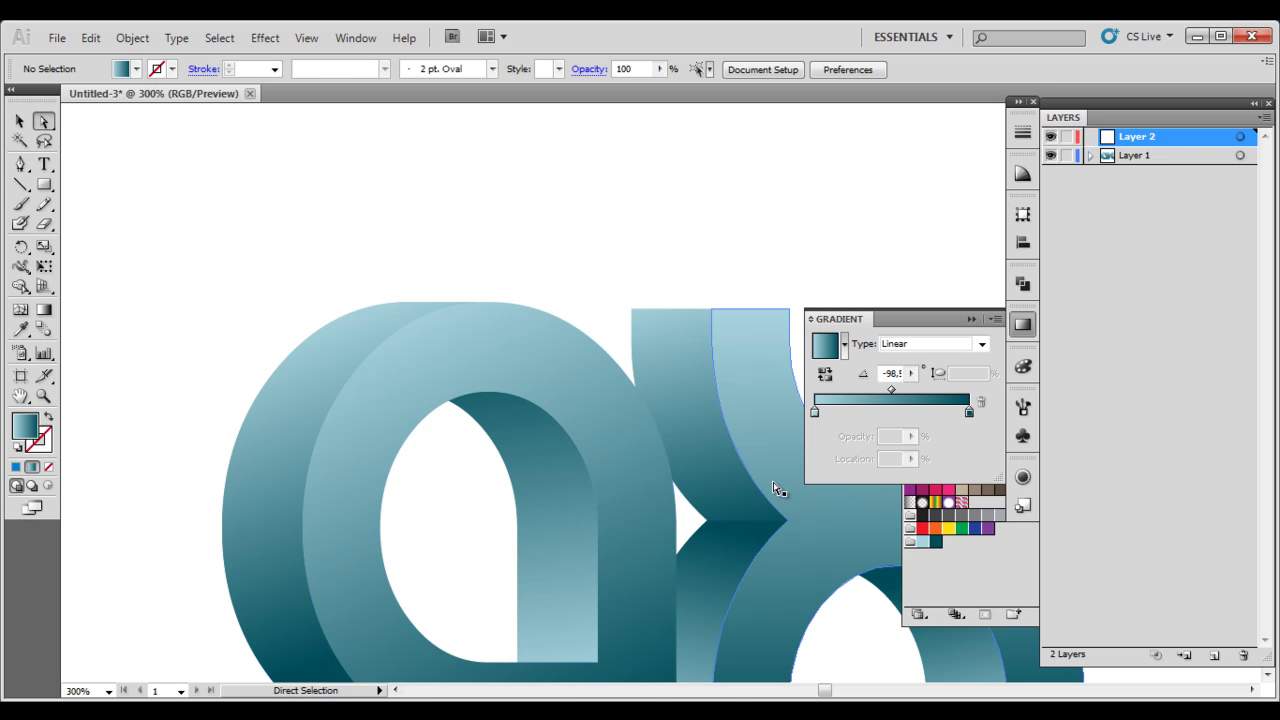
left_click(16, 469)
double_click(25, 427)
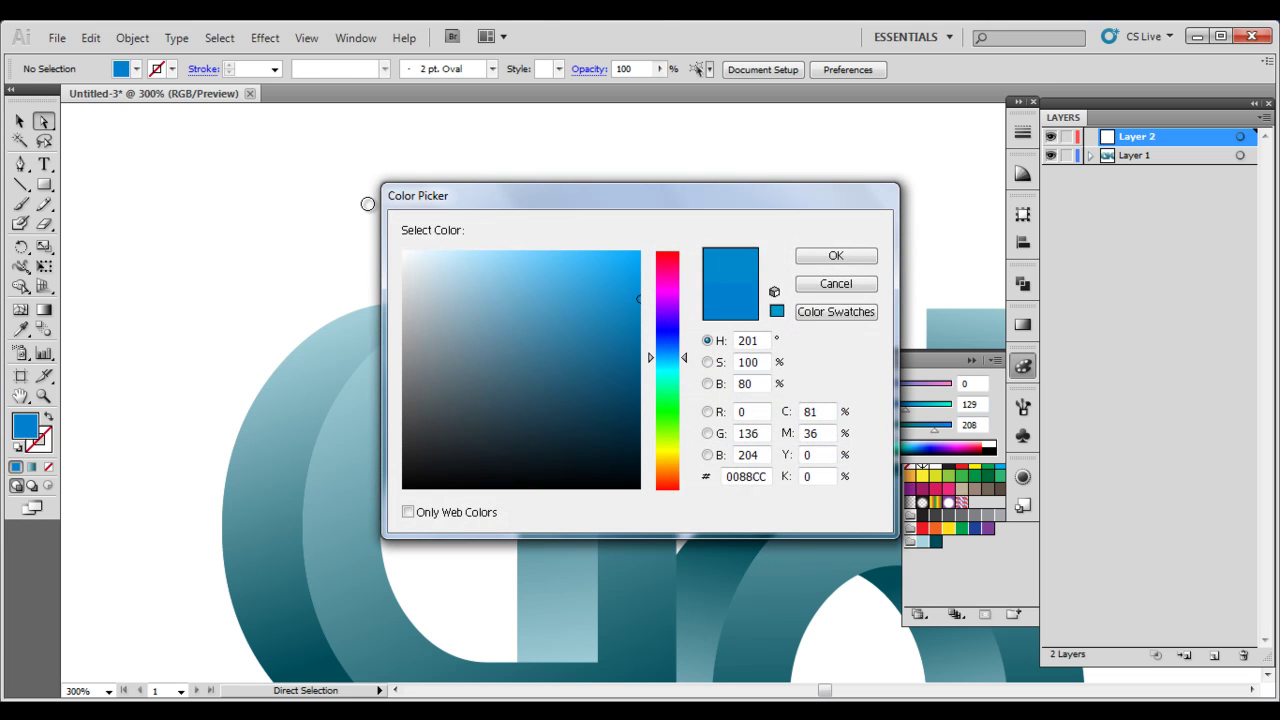
left_click(387, 219)
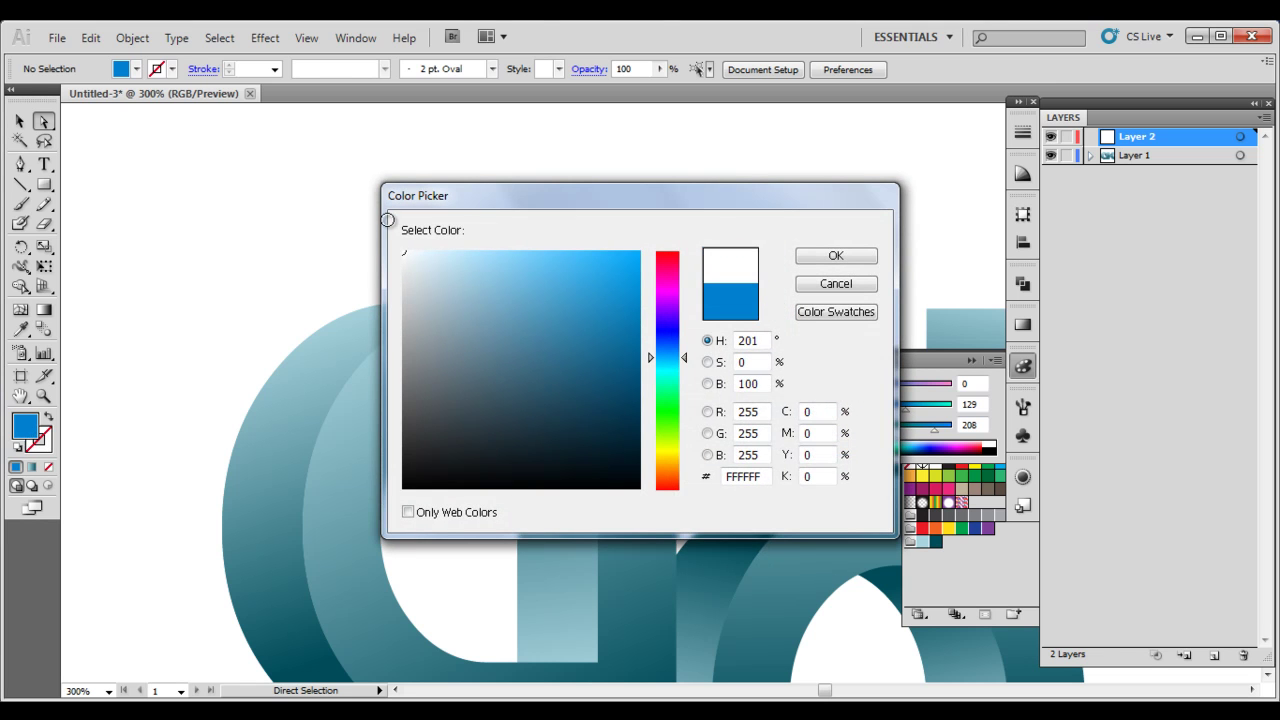
left_click(832, 256)
Draw a thin curved white sliver with the Pen tool along the a's upper-left front edge
left_click(18, 167)
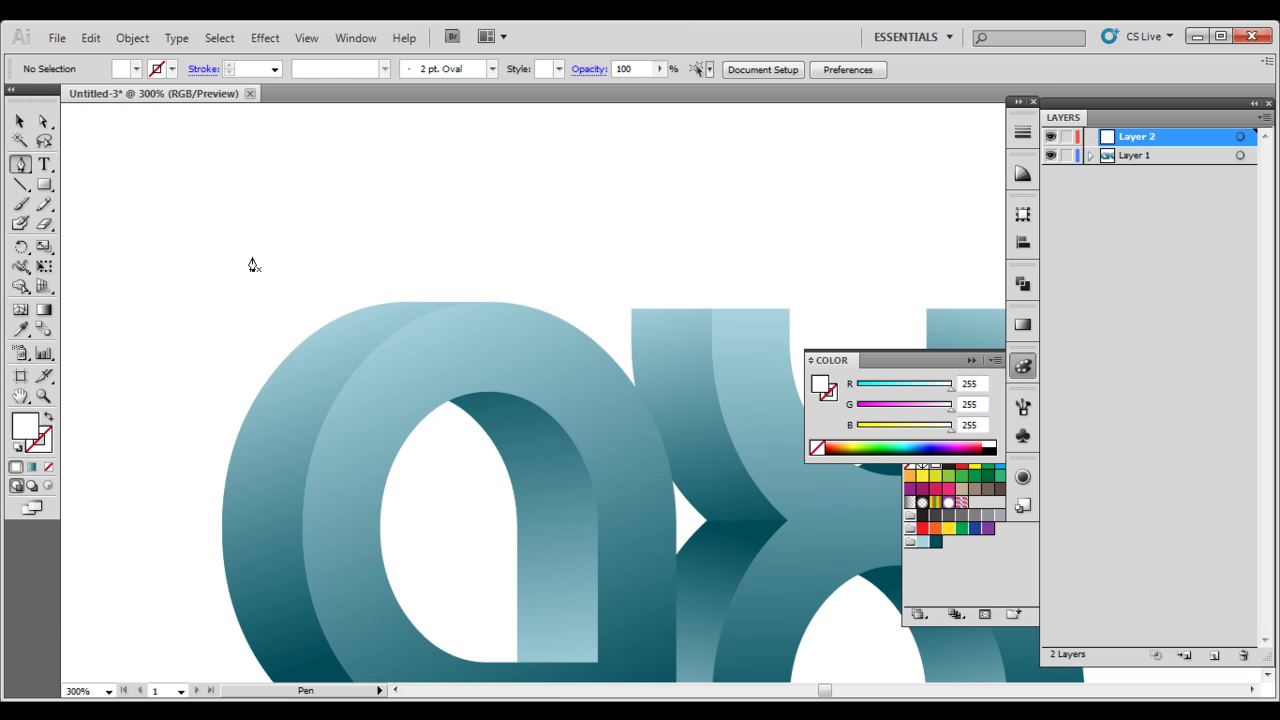
scroll(400, 347, "up", 2)
key("alt")
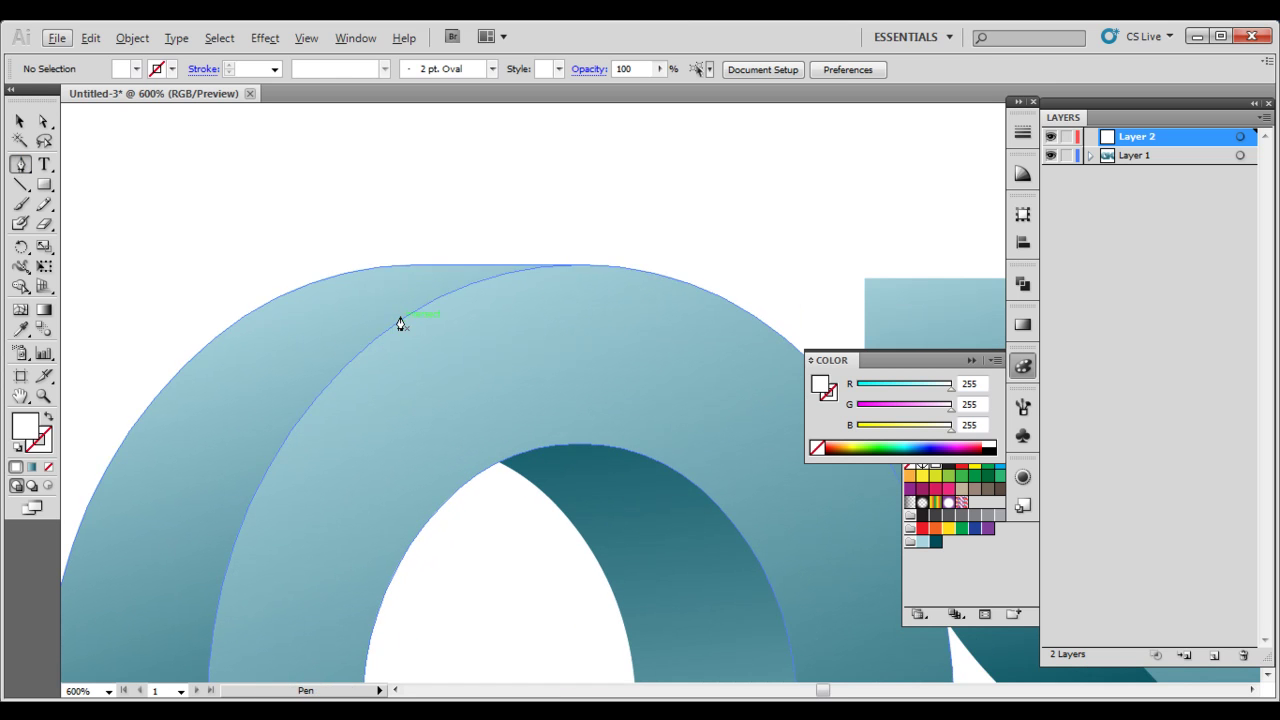
left_click(404, 316)
left_click_drag(227, 575, 191, 605)
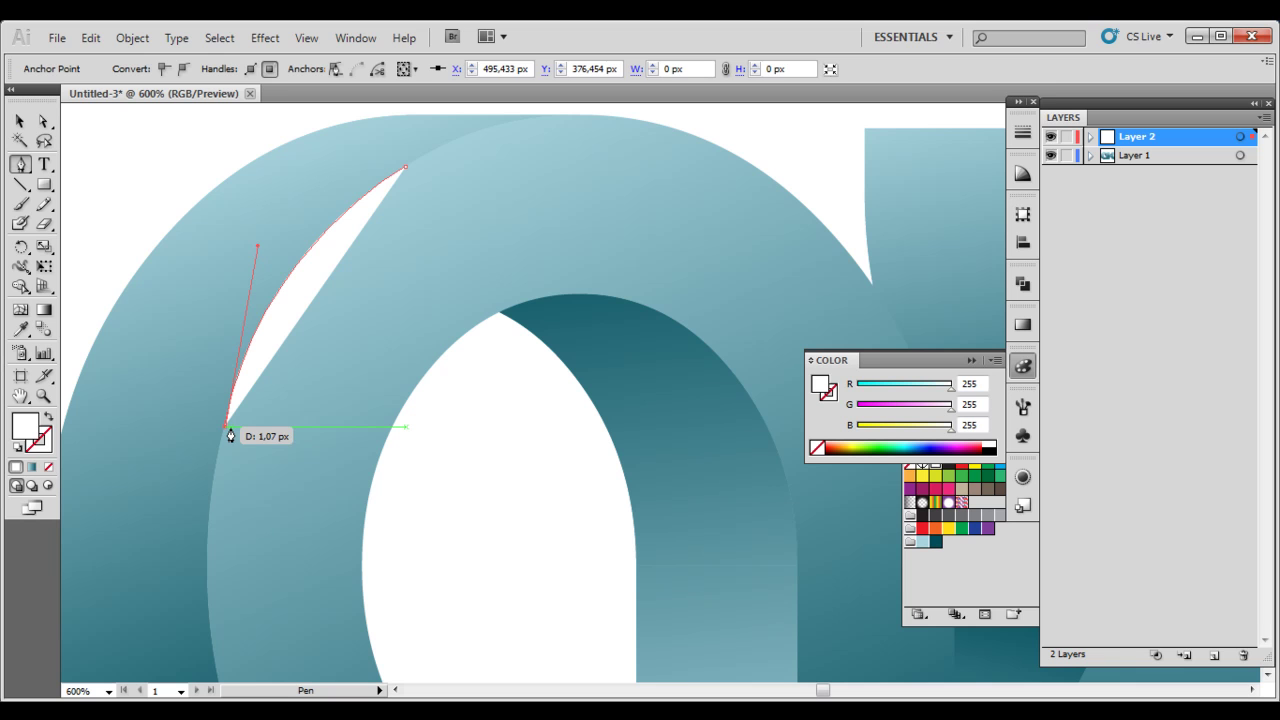
left_click(229, 430)
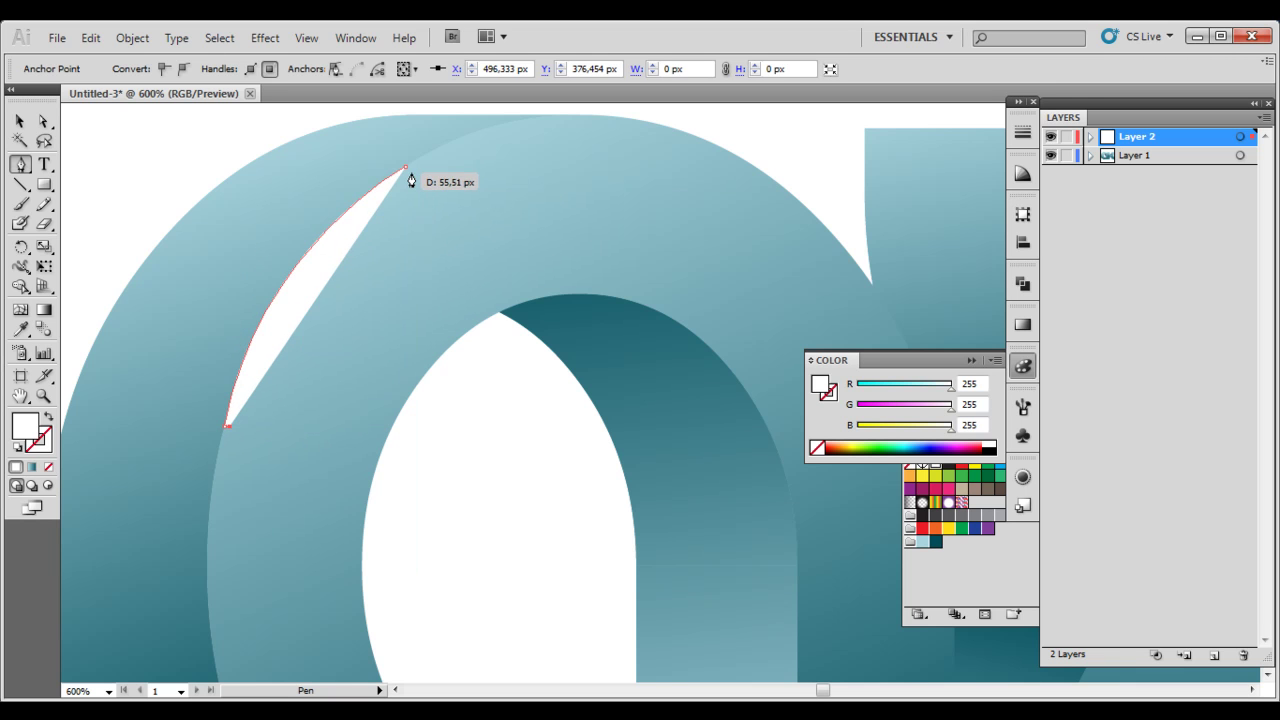
left_click_drag(408, 169, 569, 304)
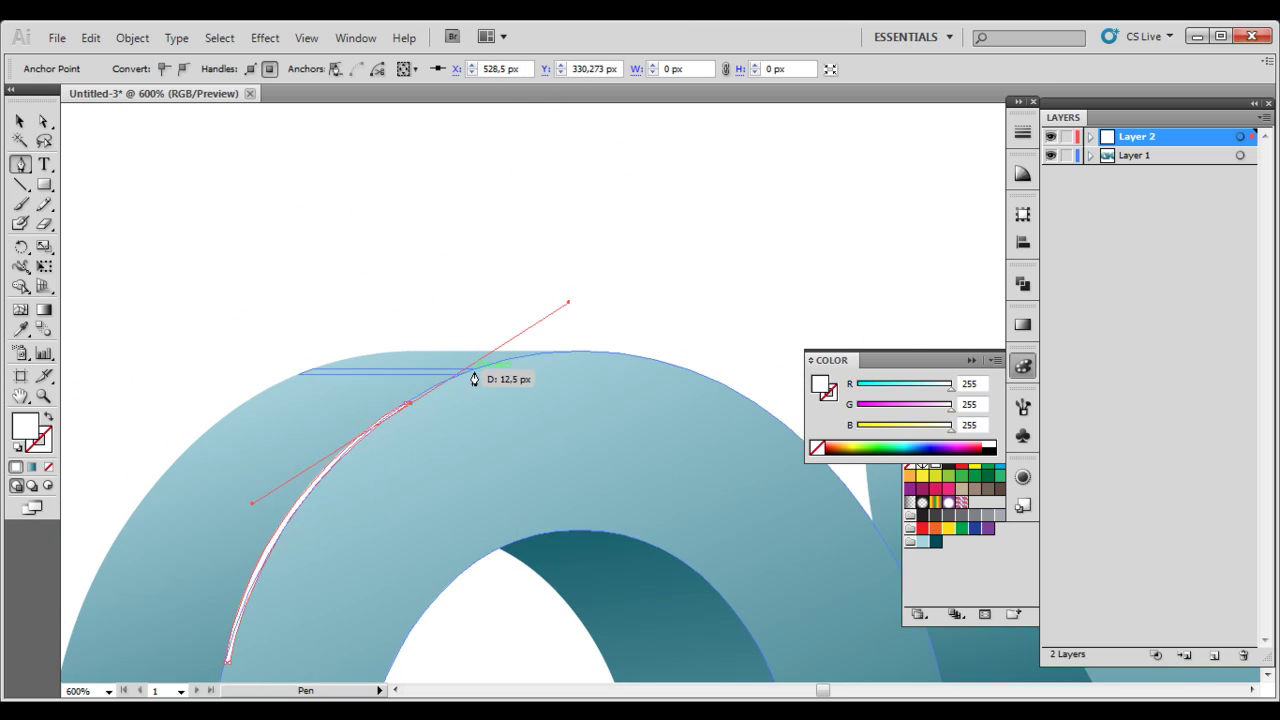
left_click(408, 405)
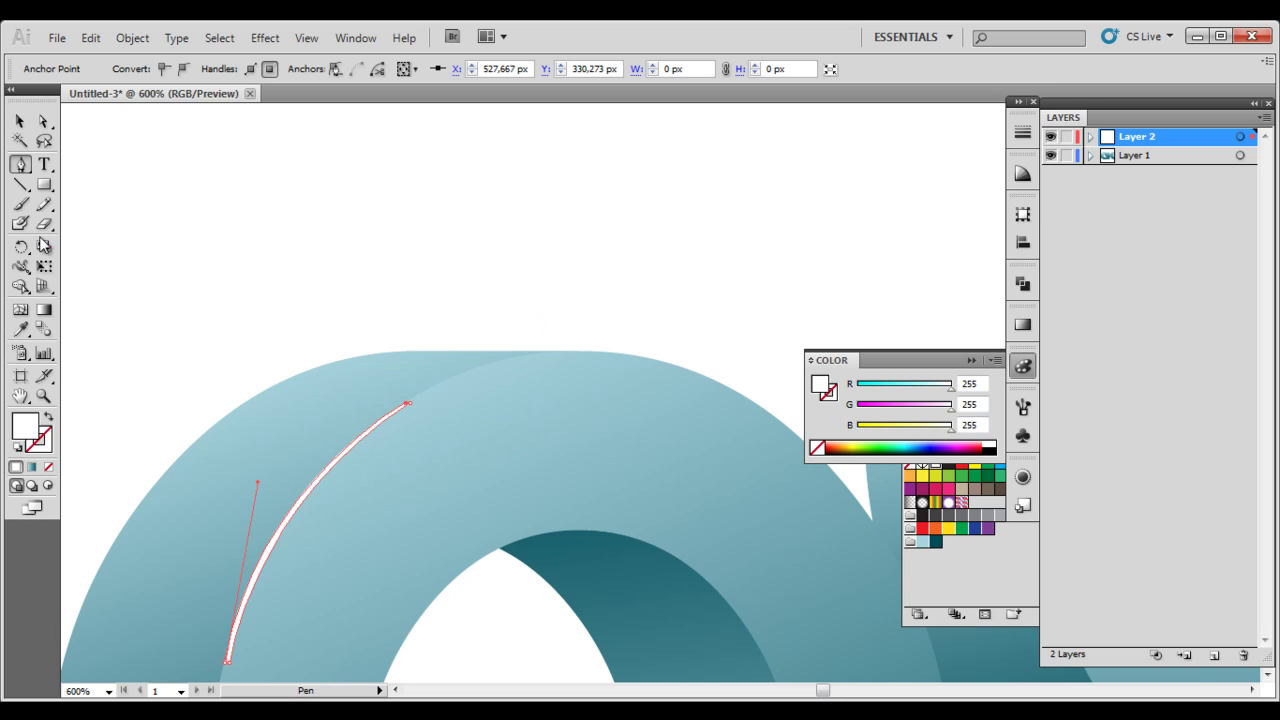
left_click(43, 120)
left_click(266, 451)
left_click_drag(266, 451, 271, 338)
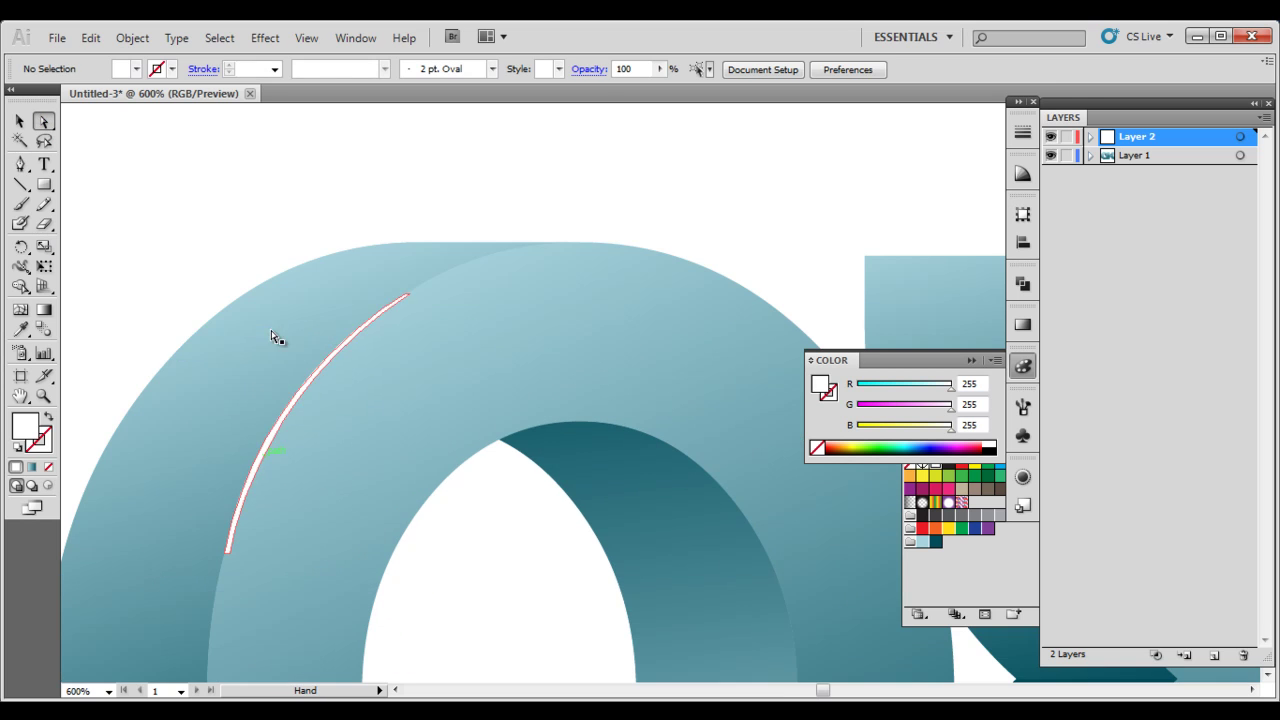
Fill the sliver with a gradient: white middle stop at 50%, white left stop faded to transparent
left_click(302, 389)
left_click(36, 467)
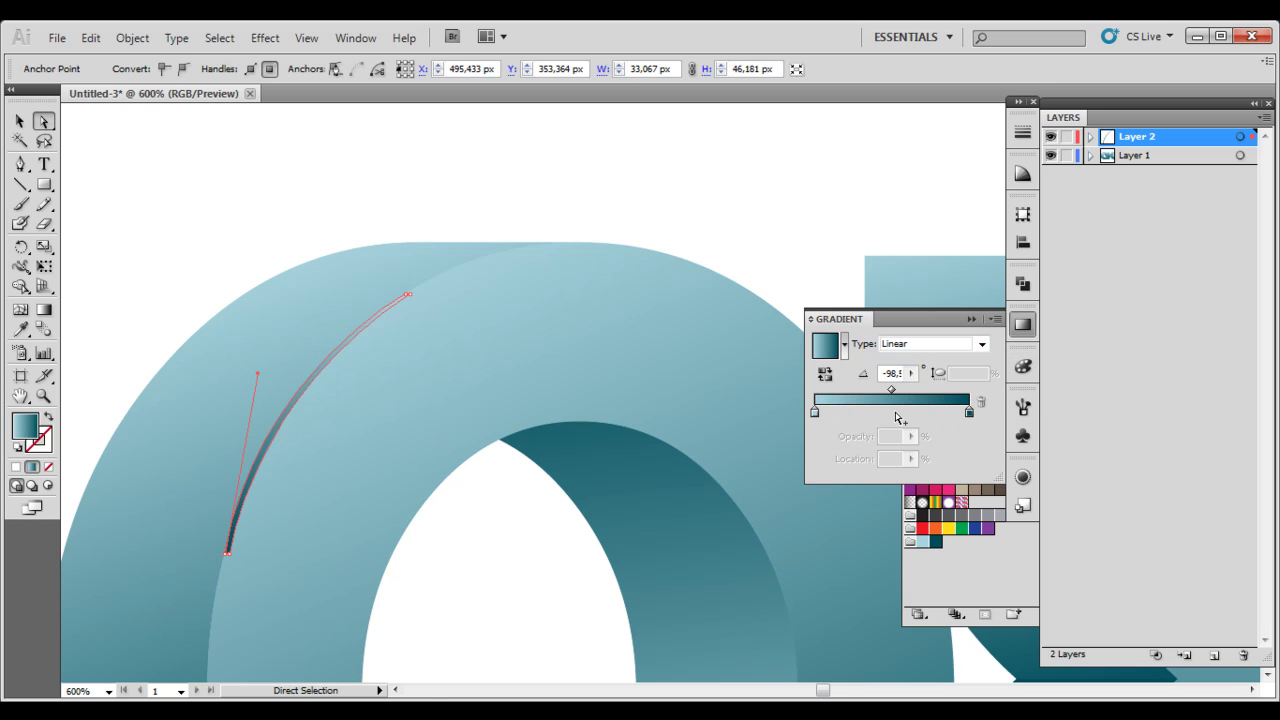
left_click_drag(897, 418, 902, 412)
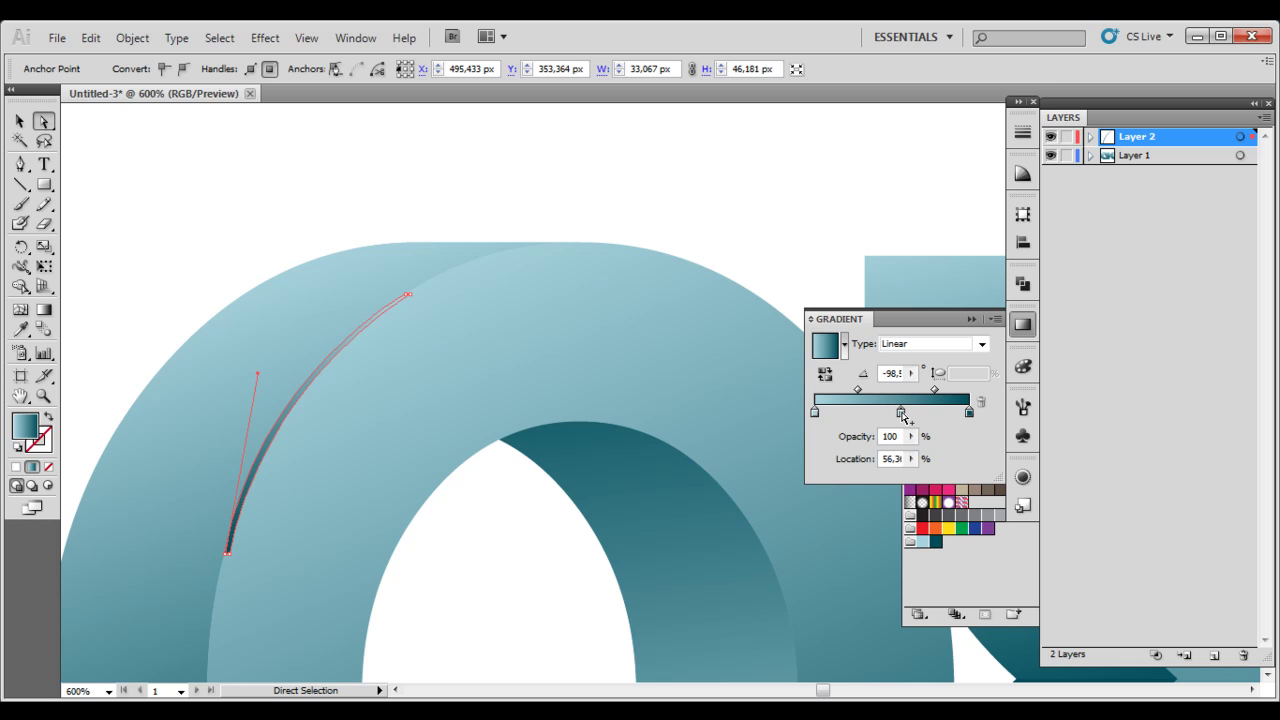
left_click(885, 459)
key("Return")
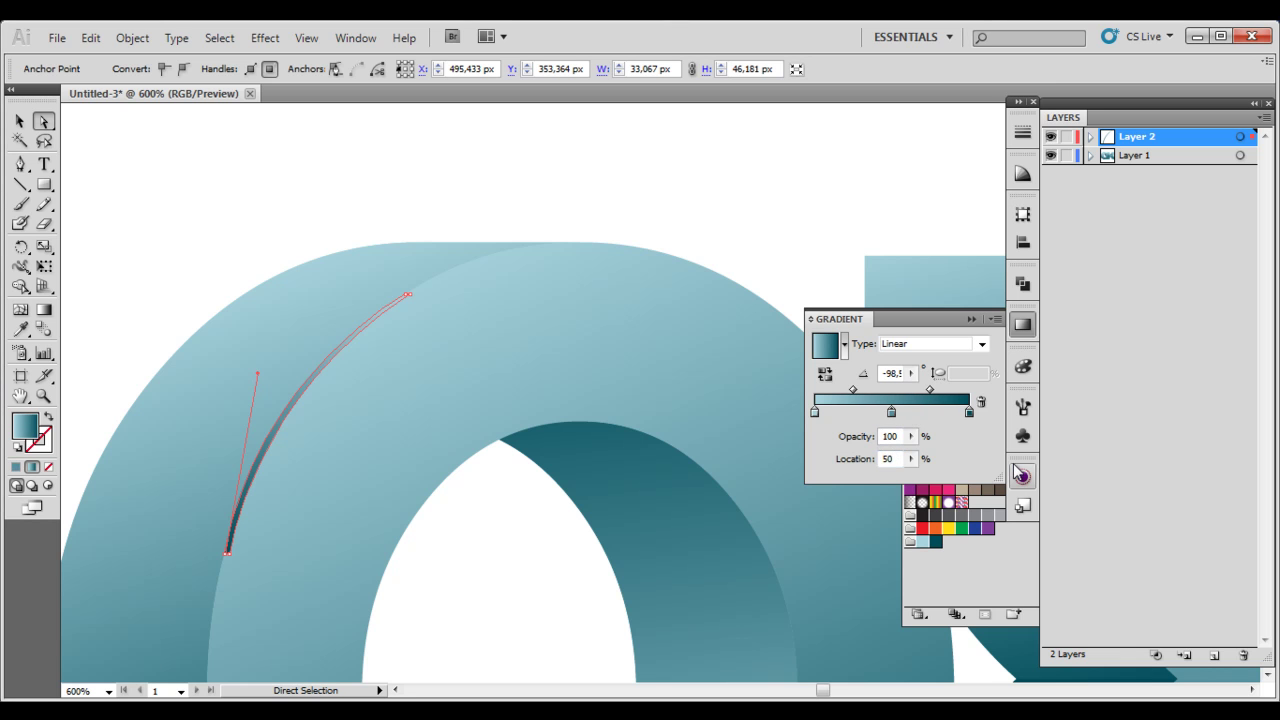
double_click(891, 413)
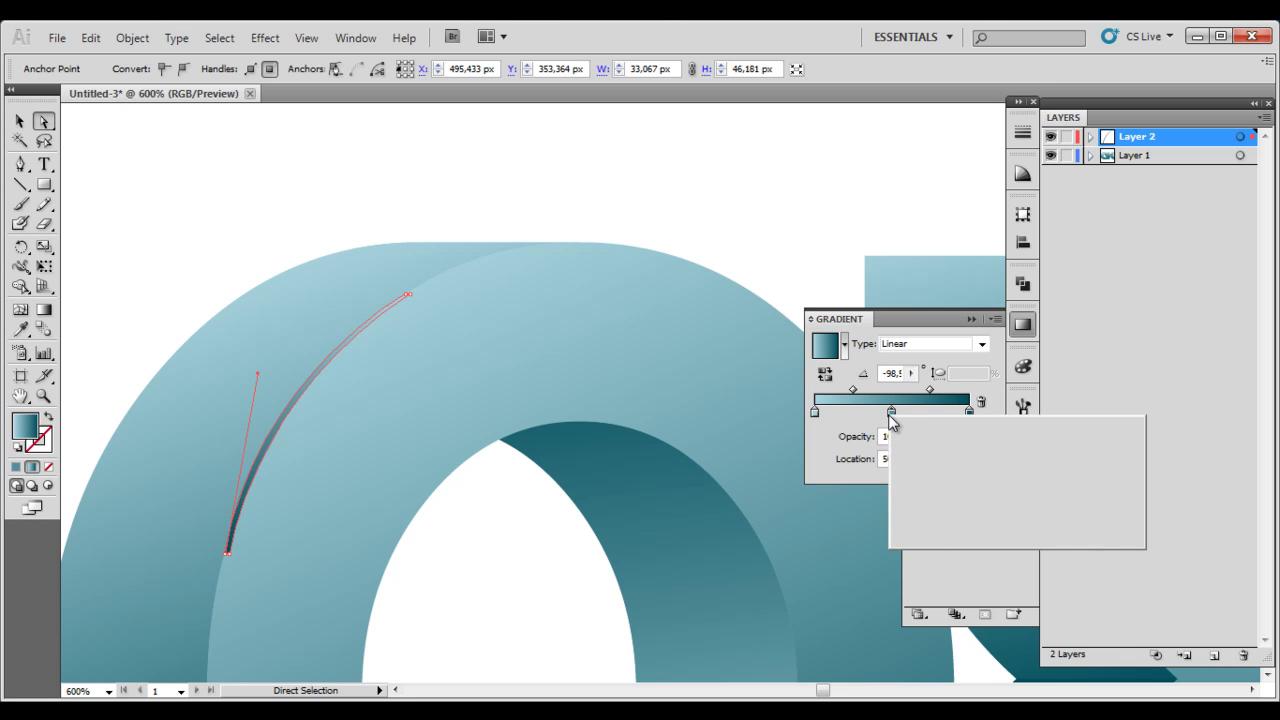
left_click(932, 456)
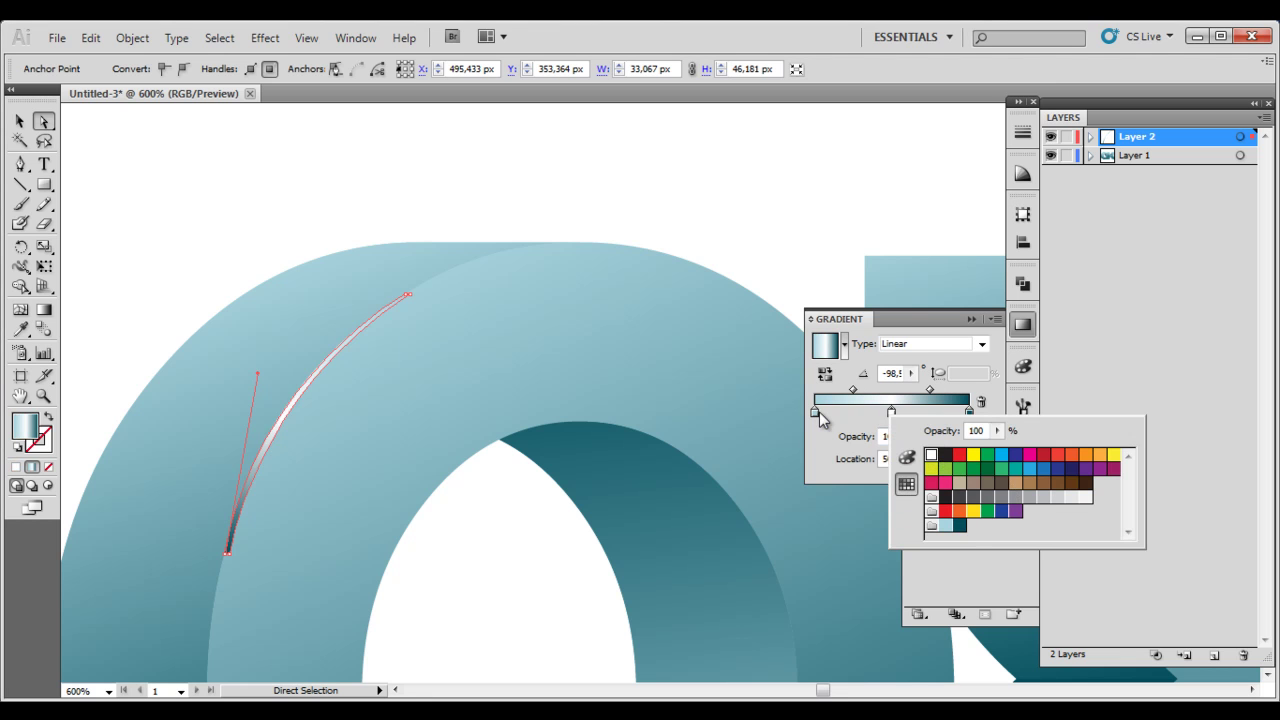
double_click(817, 411)
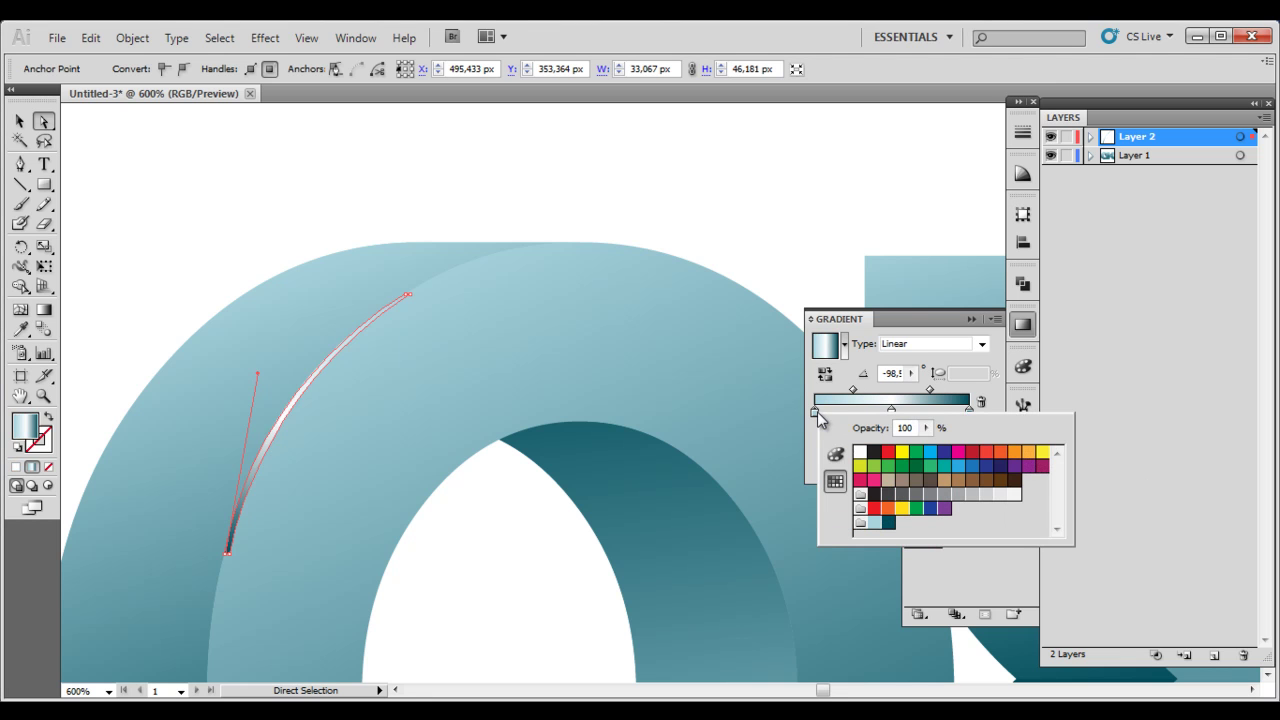
left_click(861, 455)
left_click(926, 428)
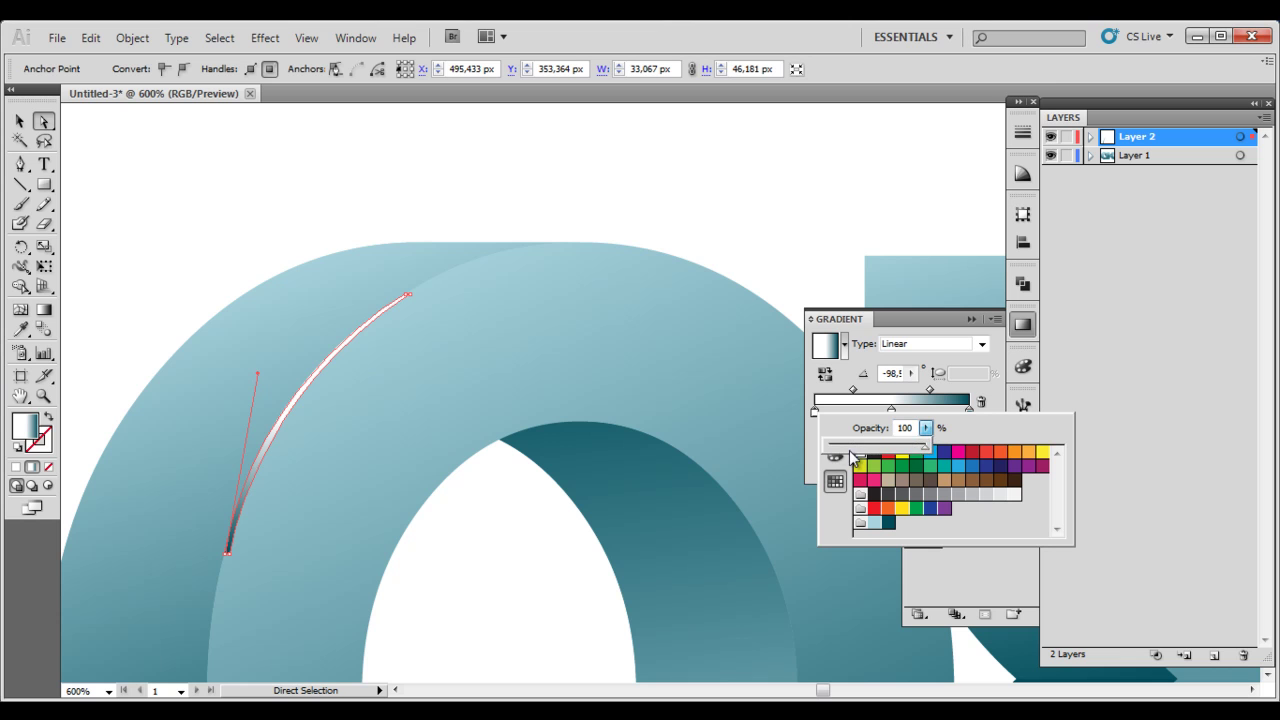
left_click_drag(820, 452, 836, 455)
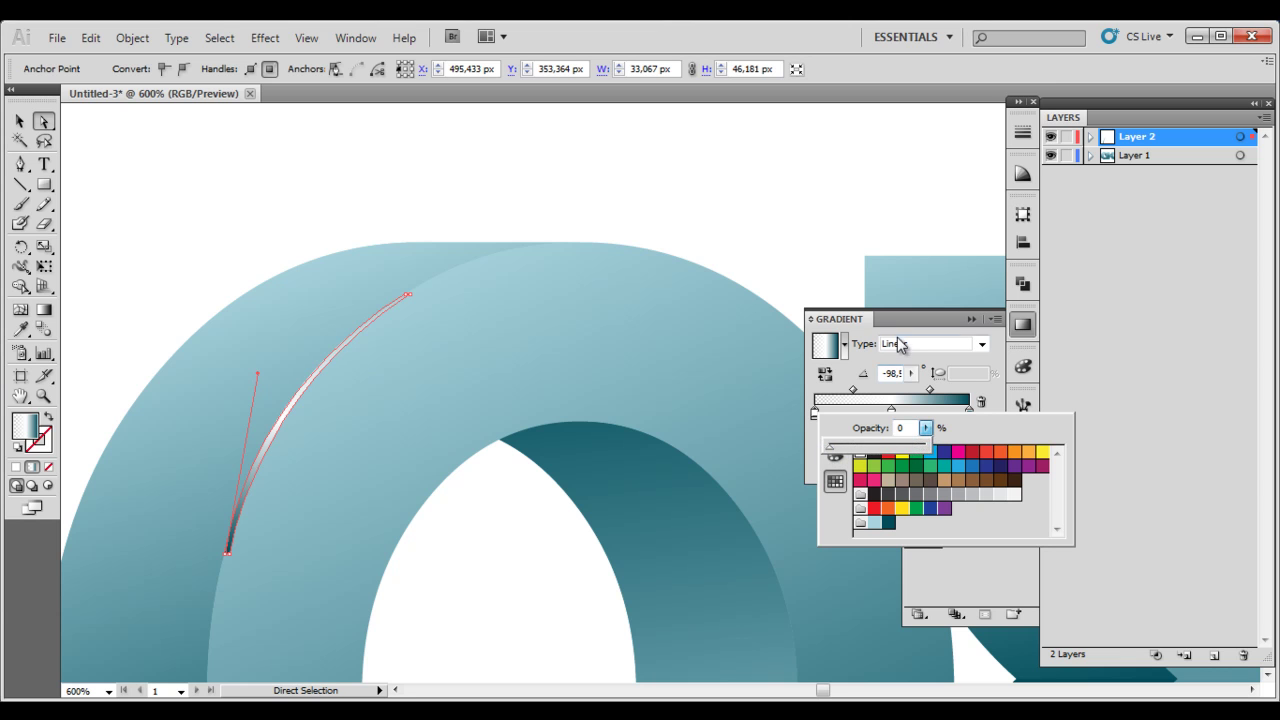
Make the right gradient stop white at 0% opacity
left_click(969, 412)
double_click(969, 412)
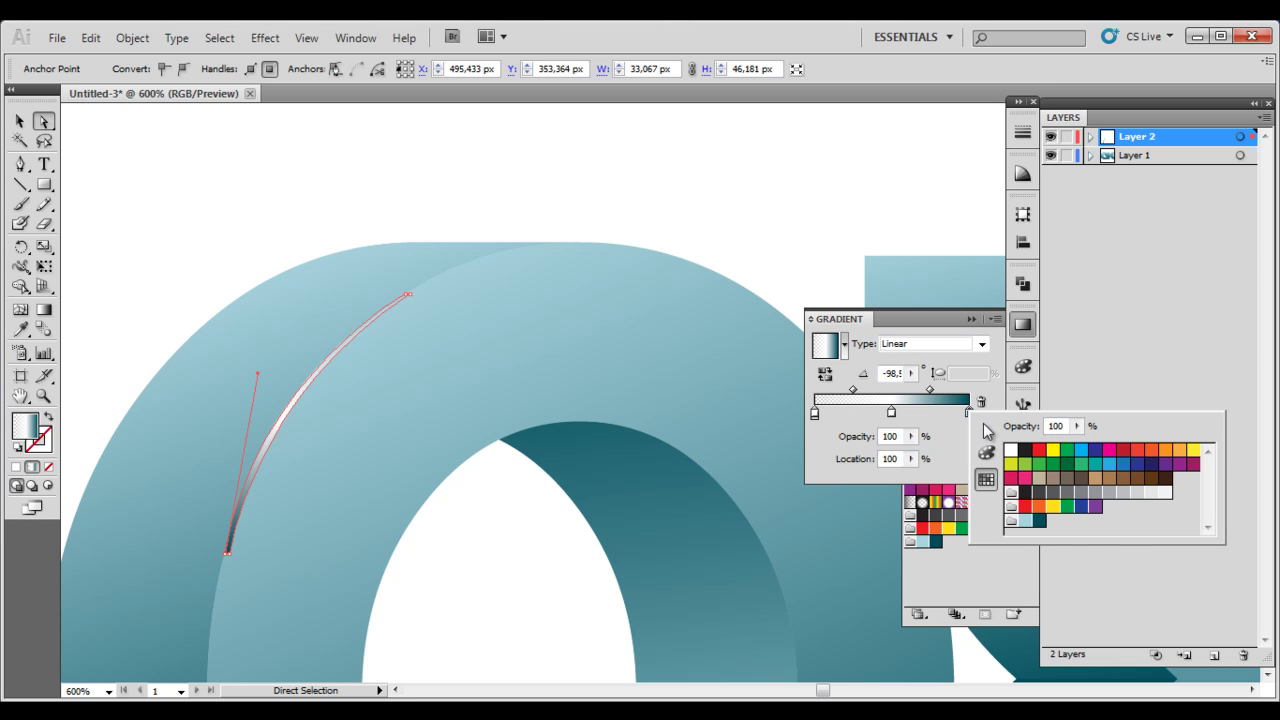
left_click(1012, 450)
left_click(1076, 426)
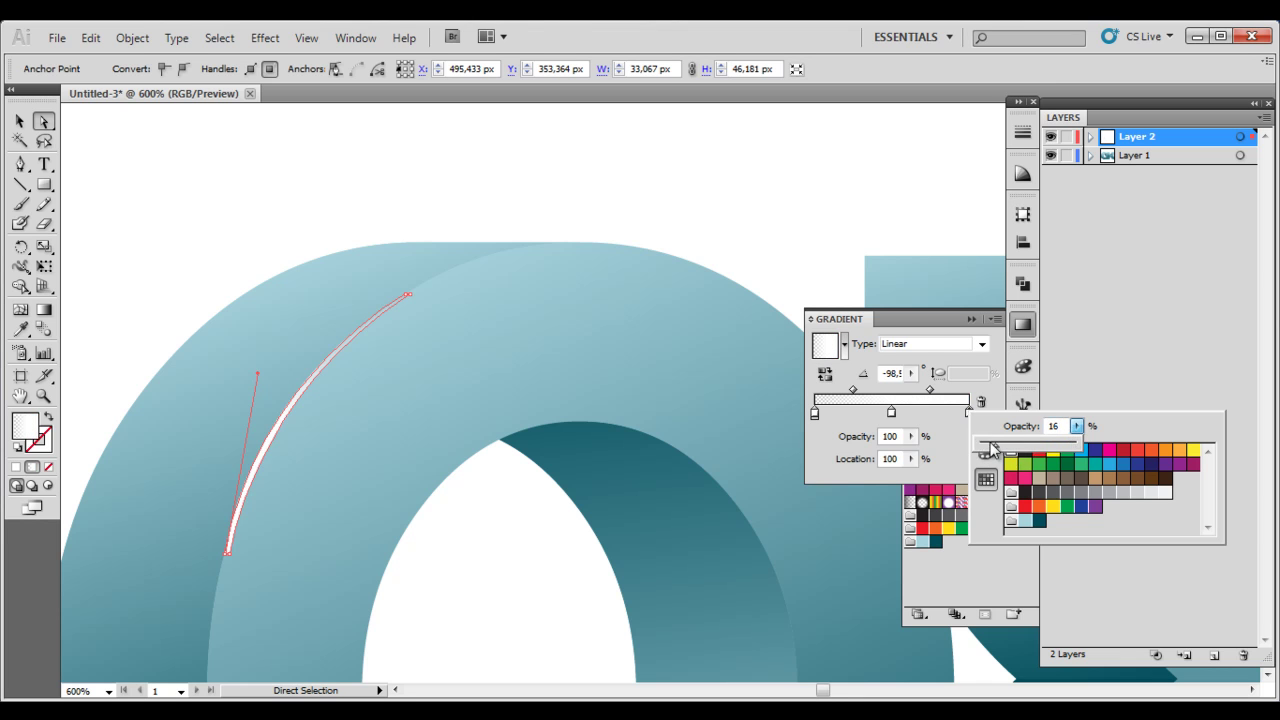
left_click_drag(992, 450, 970, 441)
left_click(970, 400)
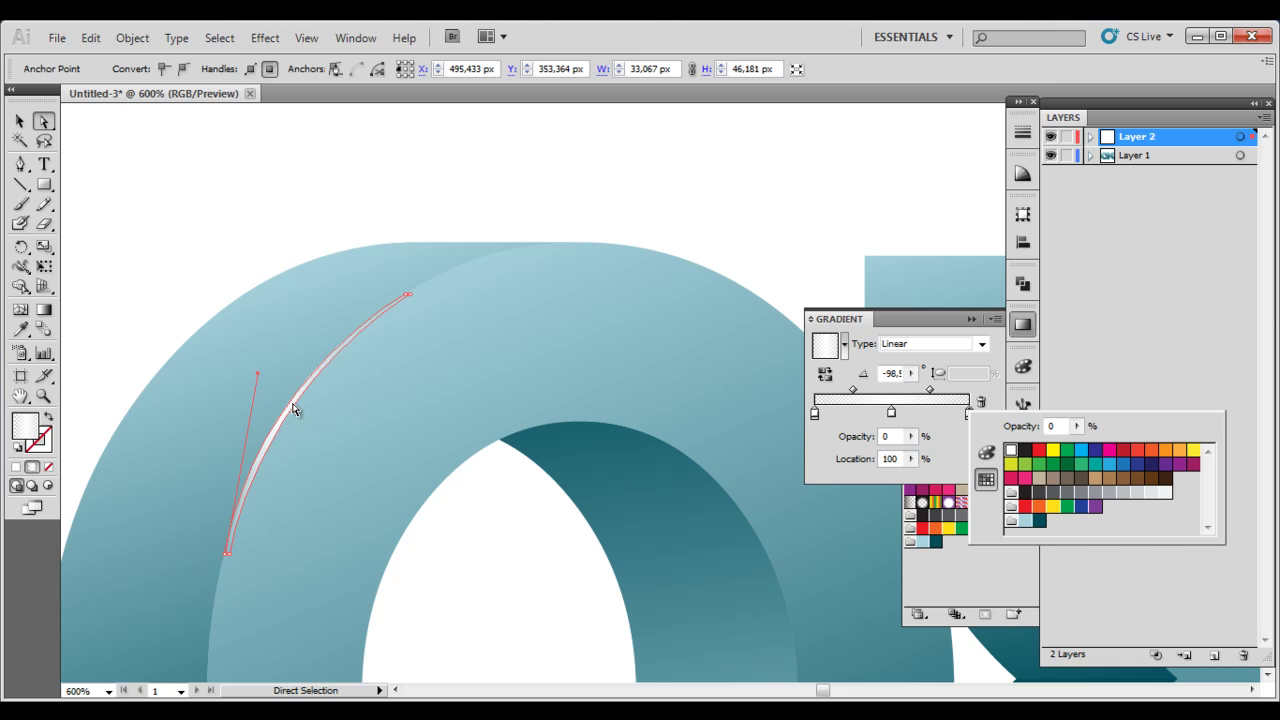
key("Escape")
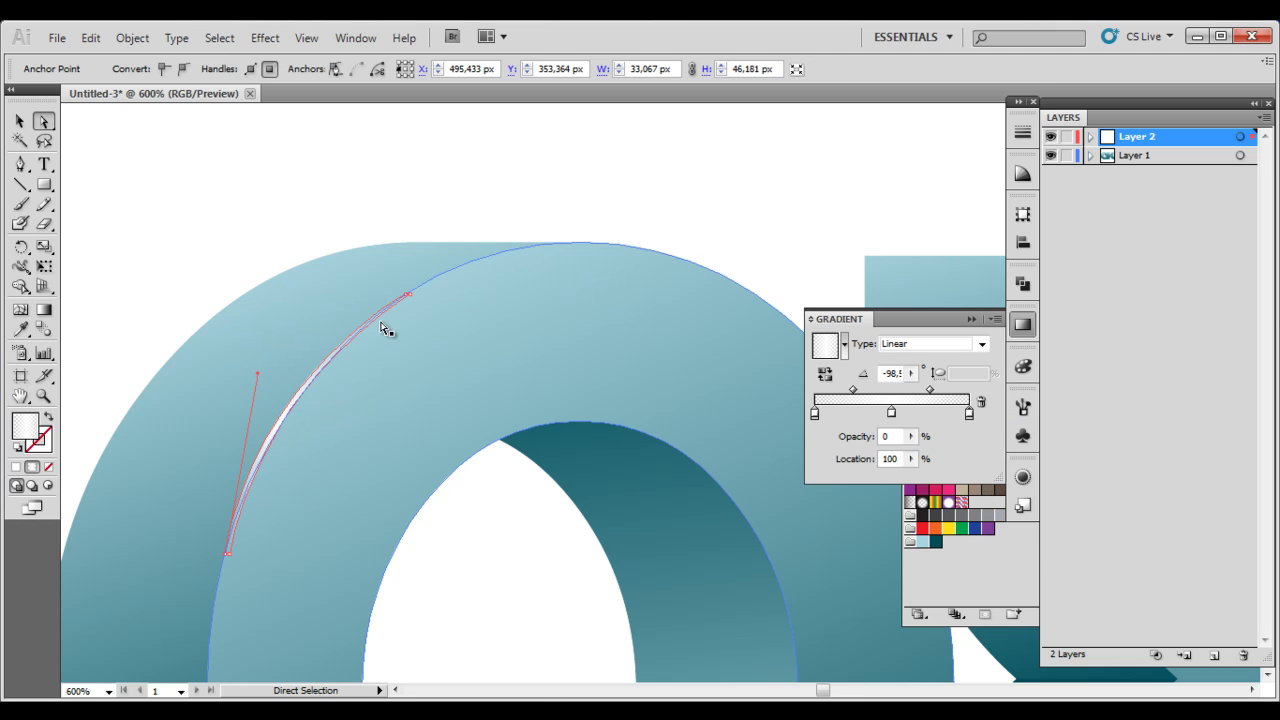
Angle the white gradient along the highlight edge at about -123° and preview it
key("g")
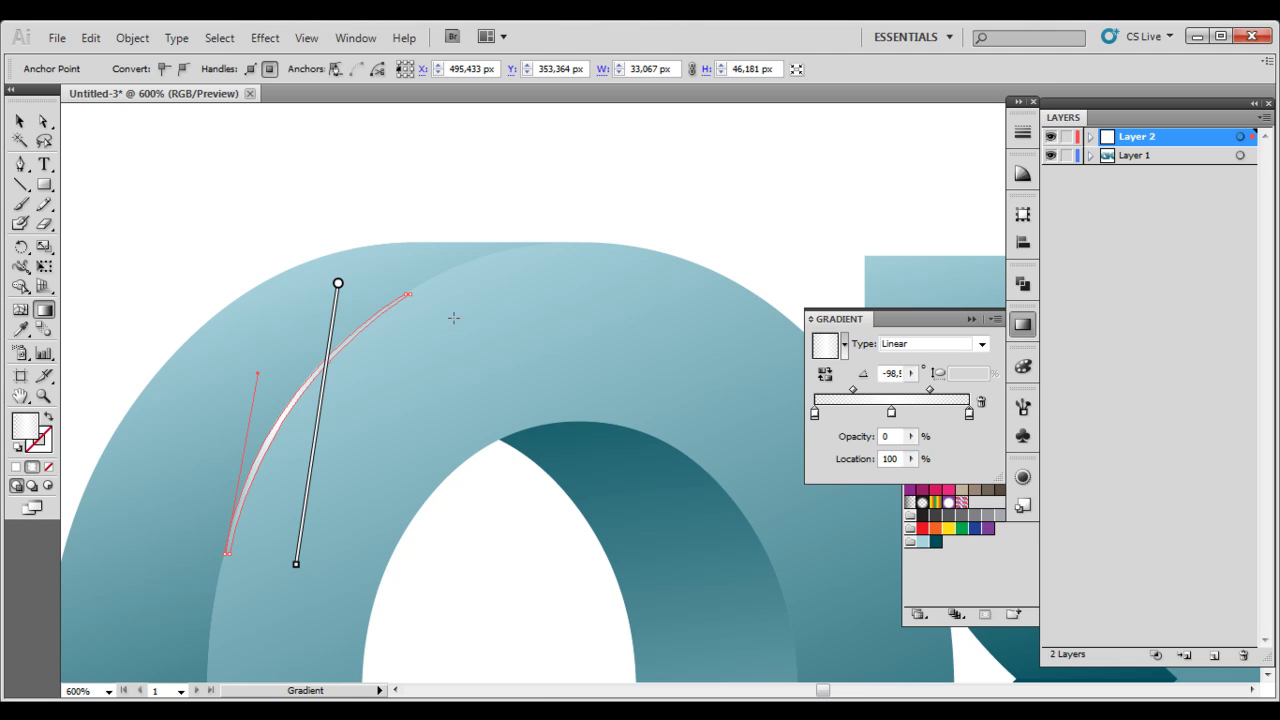
mouse_move(425, 298)
left_mouse_down()
mouse_move(425, 425)
mouse_move(243, 529)
mouse_move(243, 566)
left_mouse_up()
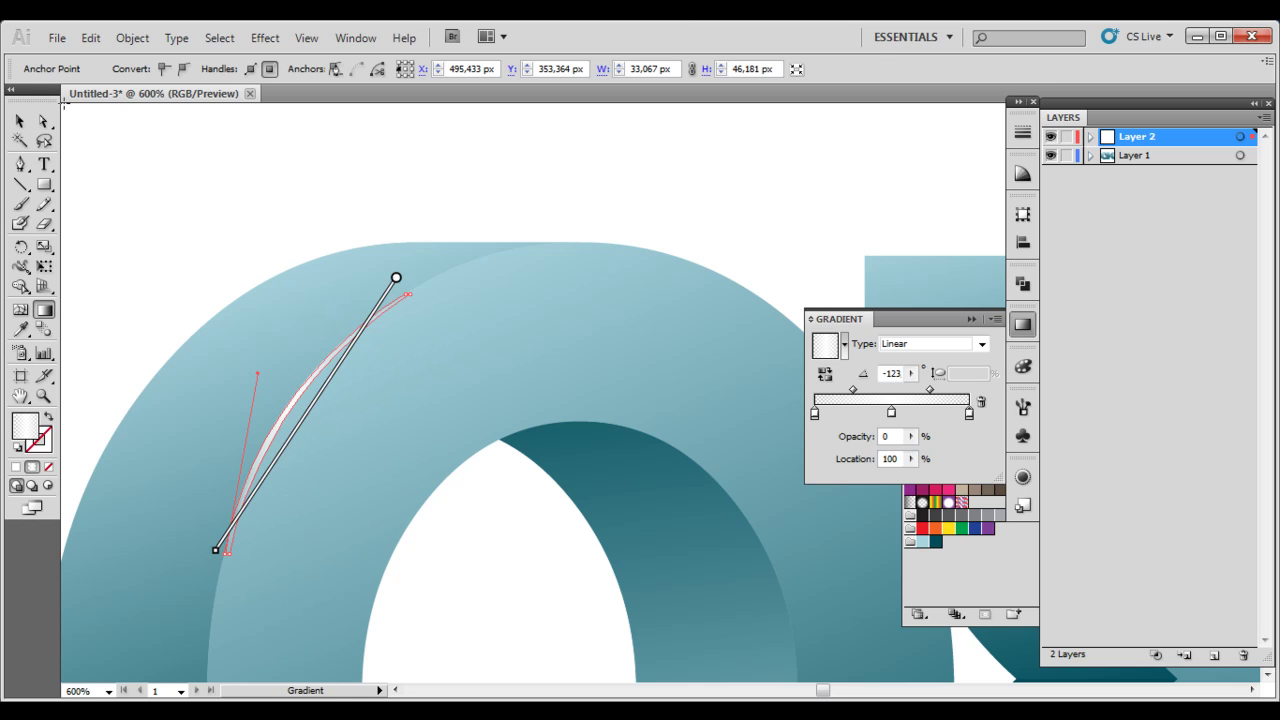
key("ctrl+shift+a")
scroll(349, 337, "down", 2)
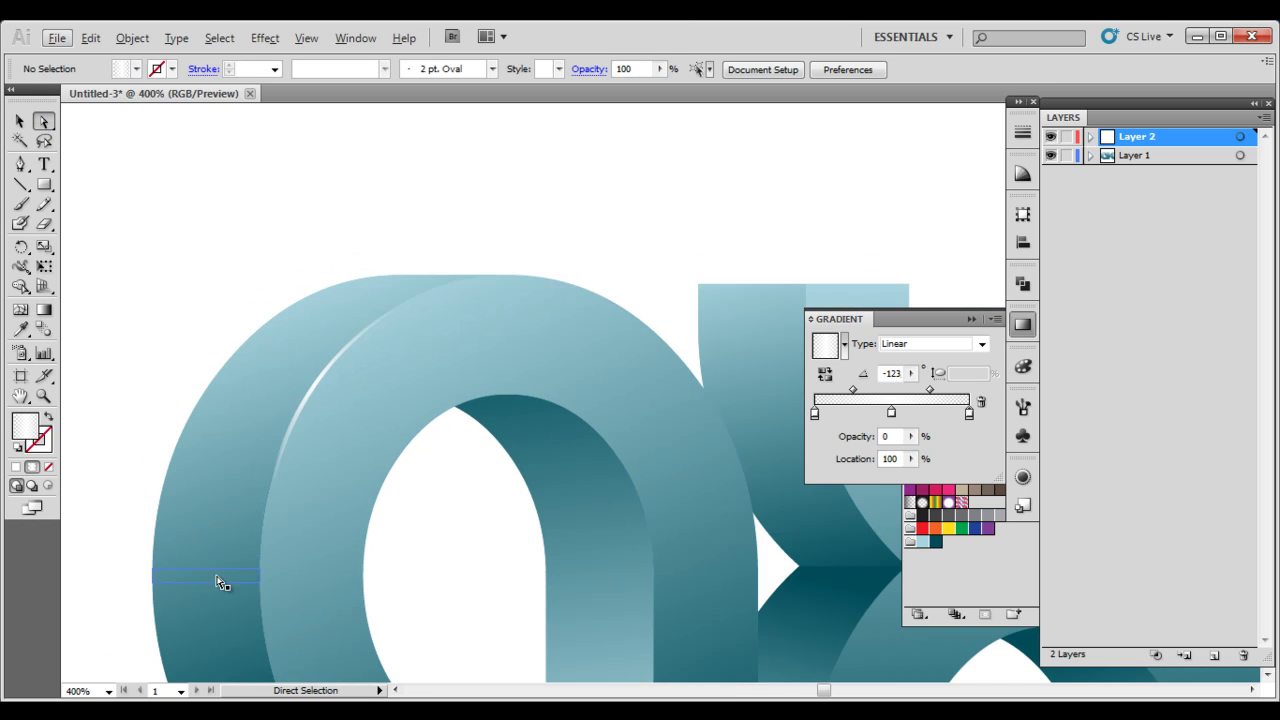
scroll(322, 473, "down", 1)
scroll(391, 506, "up", 2)
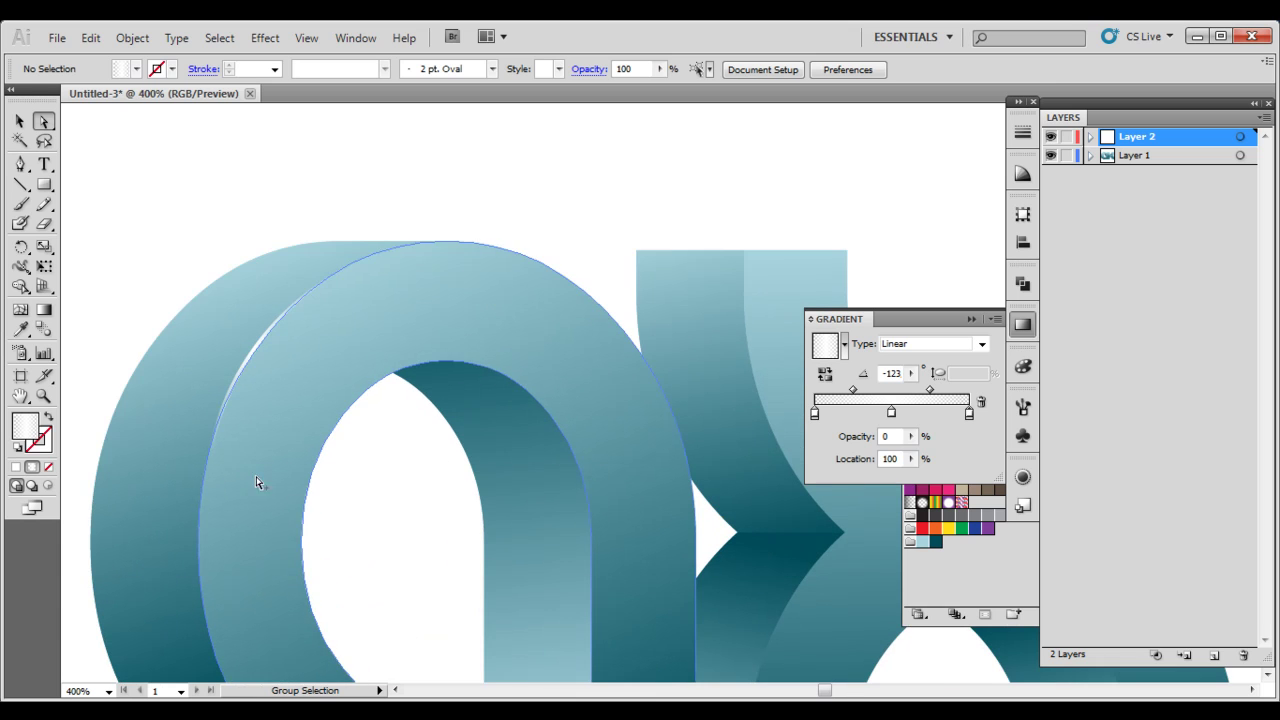
Select the whole highlight object and lift it off the artwork
left_click(247, 368)
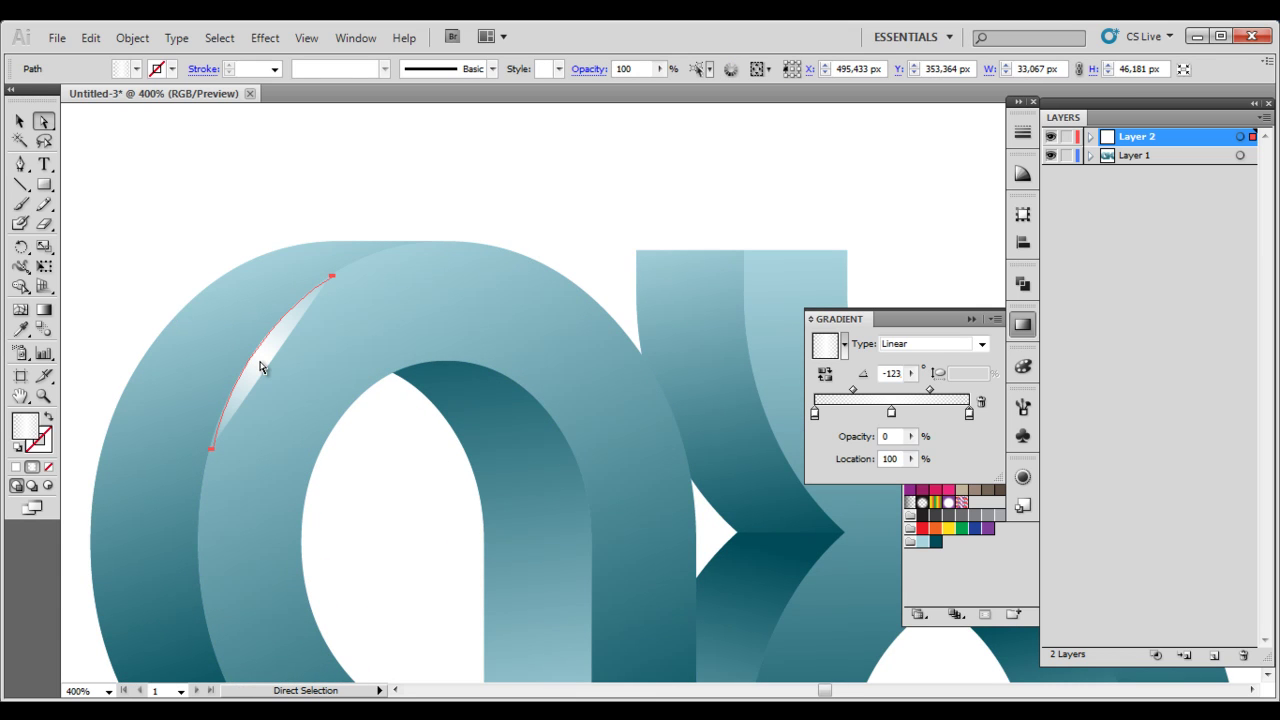
left_click(20, 122)
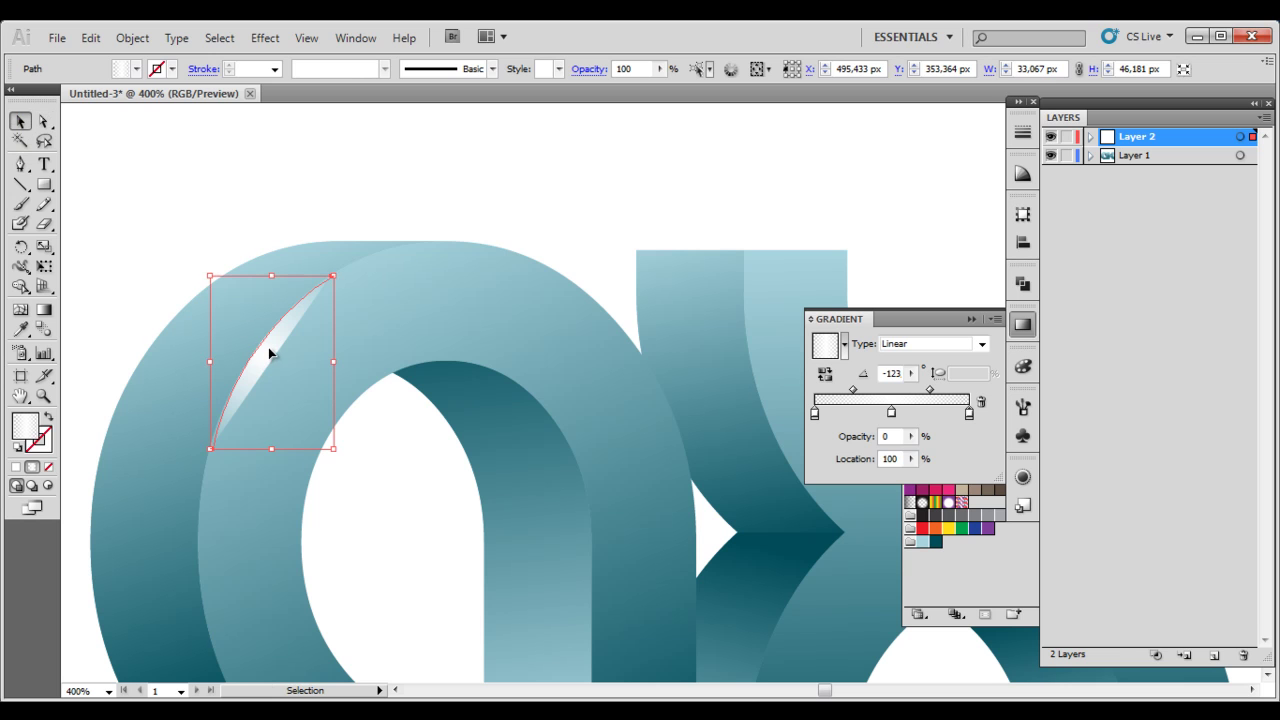
key("Delete")
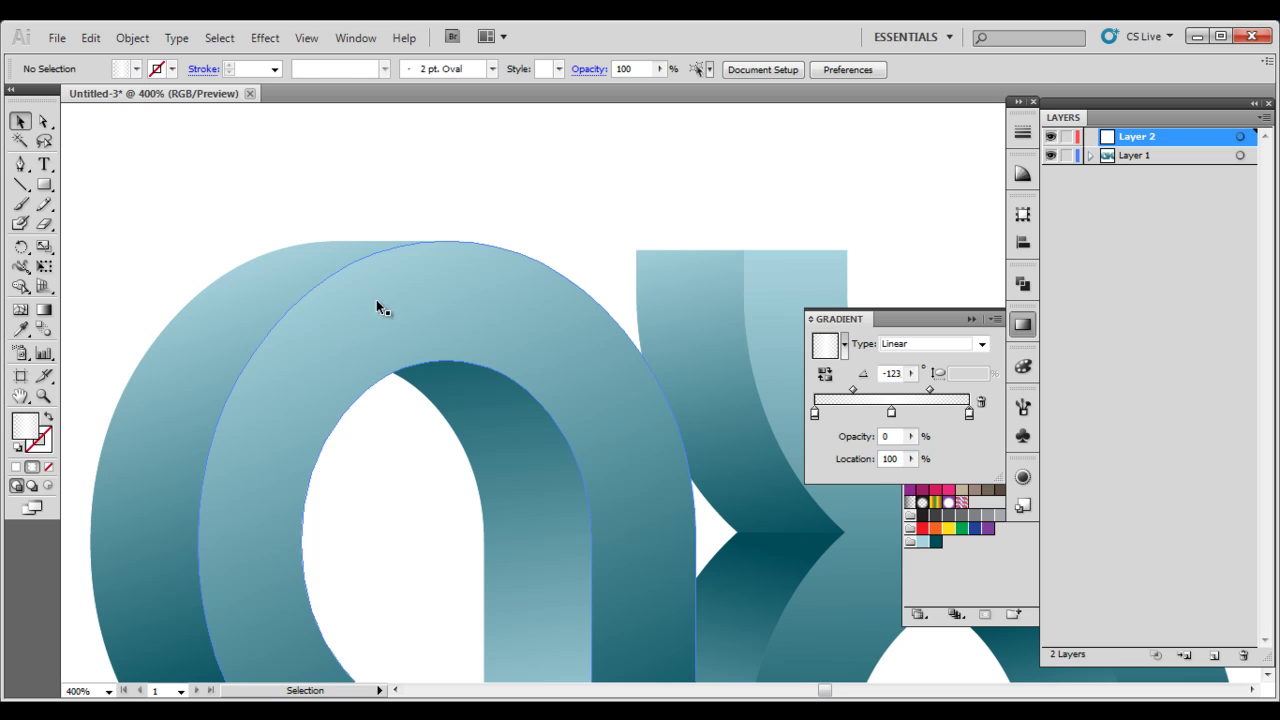
Expand Layer 1's groups and select the letter a's front face on the canvas
left_click(1091, 155)
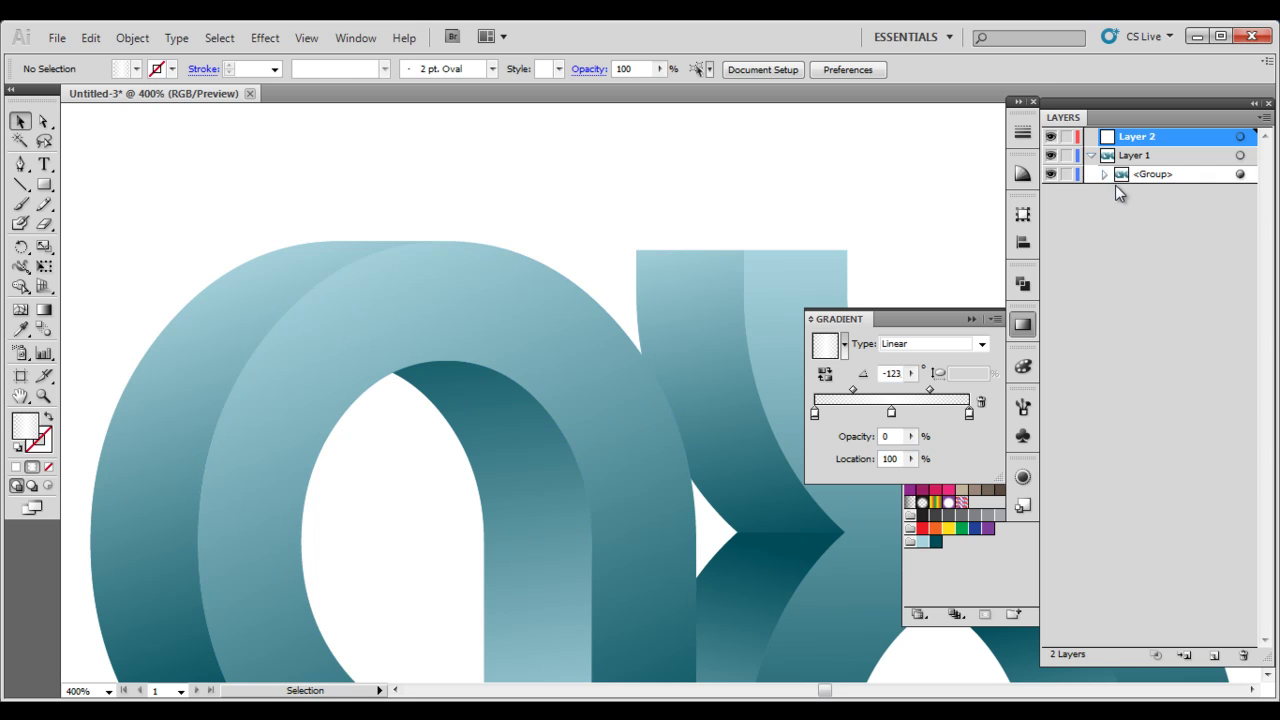
left_click(1104, 174)
left_click(1122, 306)
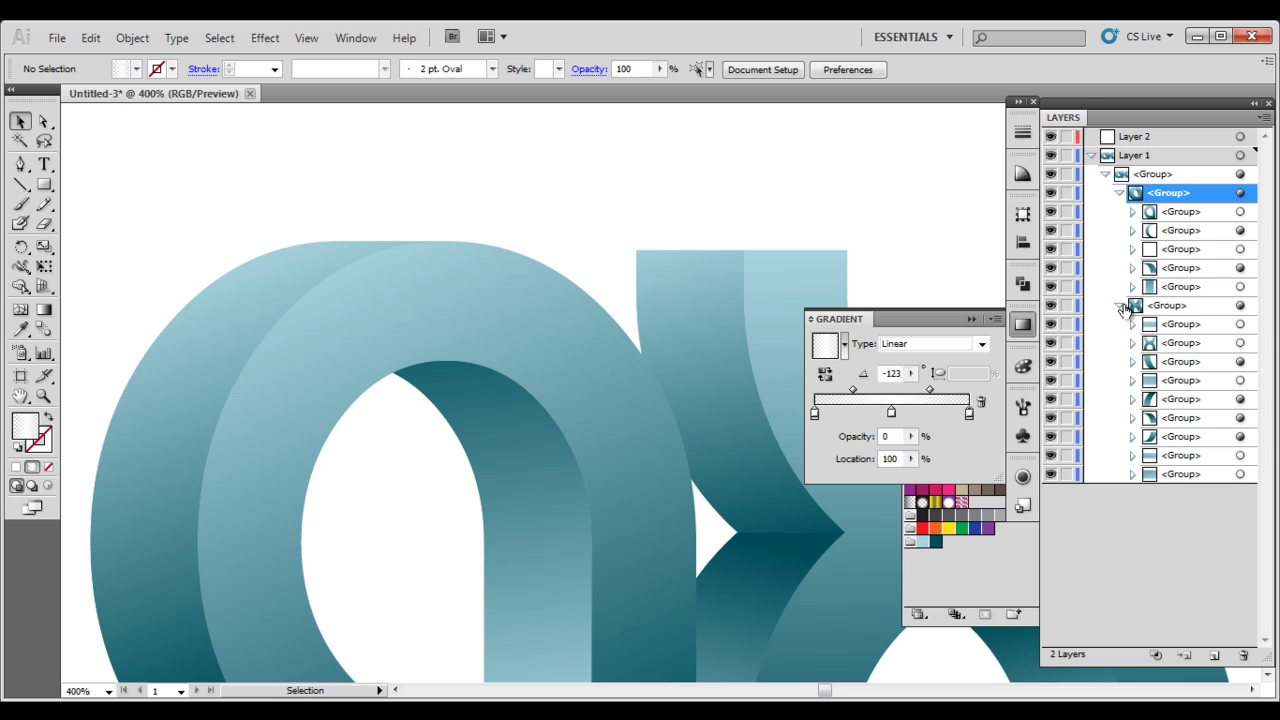
left_click(1122, 306)
left_click(1172, 216)
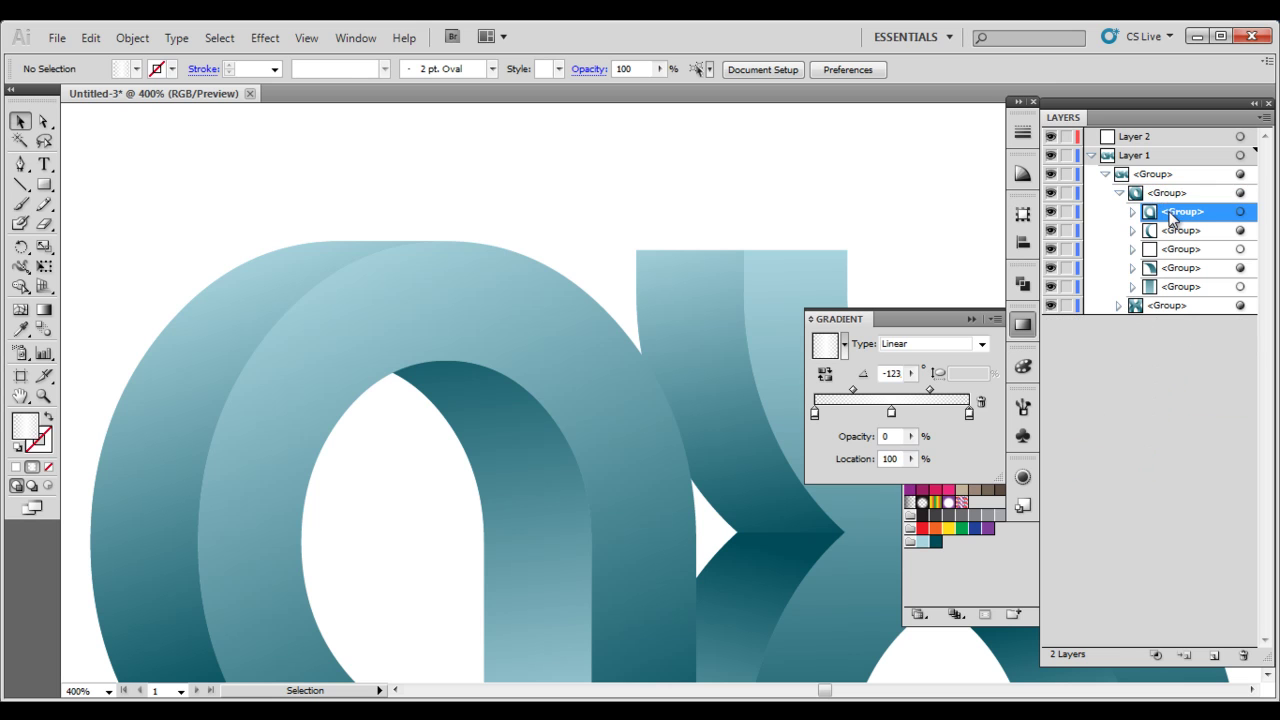
left_click(378, 354)
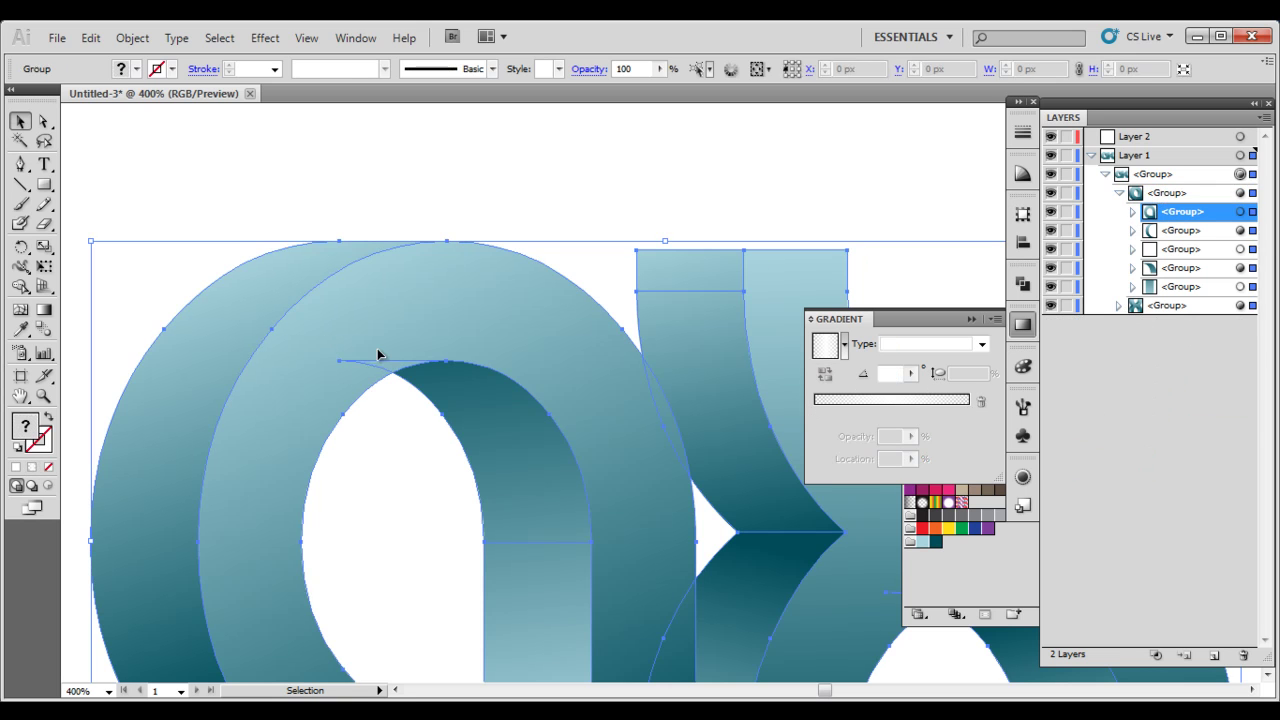
left_click(385, 187)
left_click(43, 120)
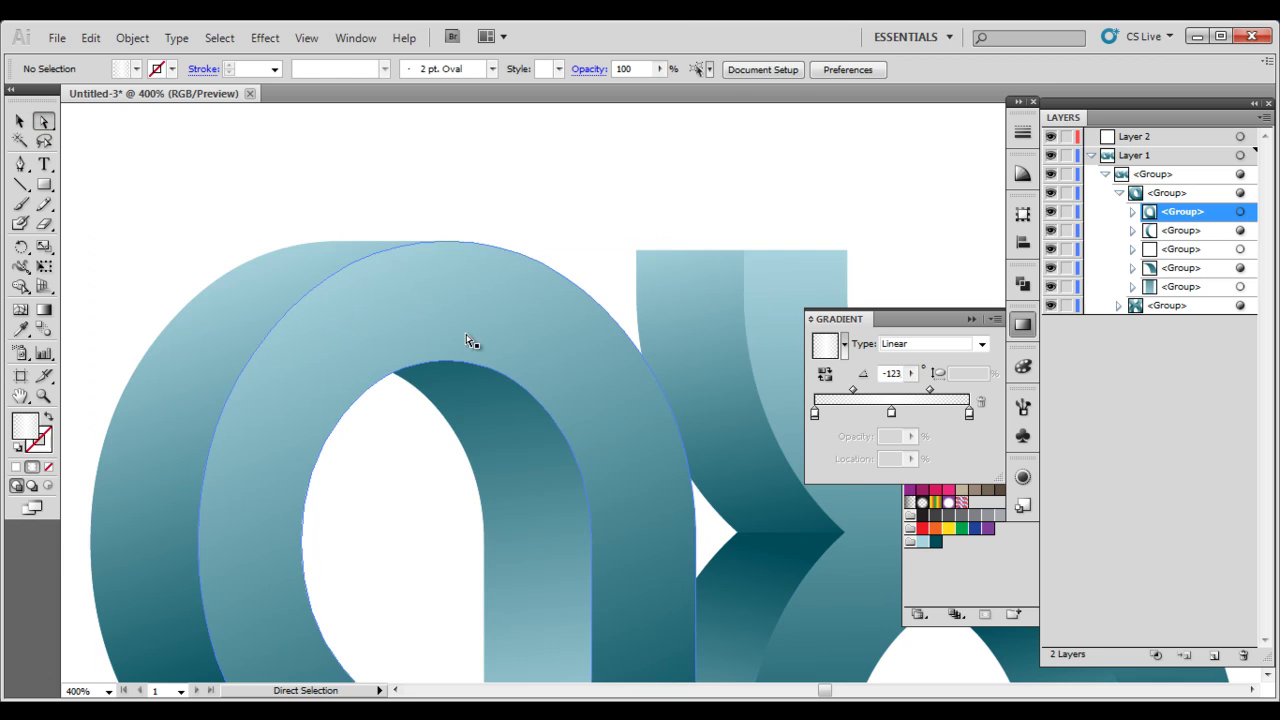
left_click(420, 330)
left_click_drag(531, 194, 626, 175)
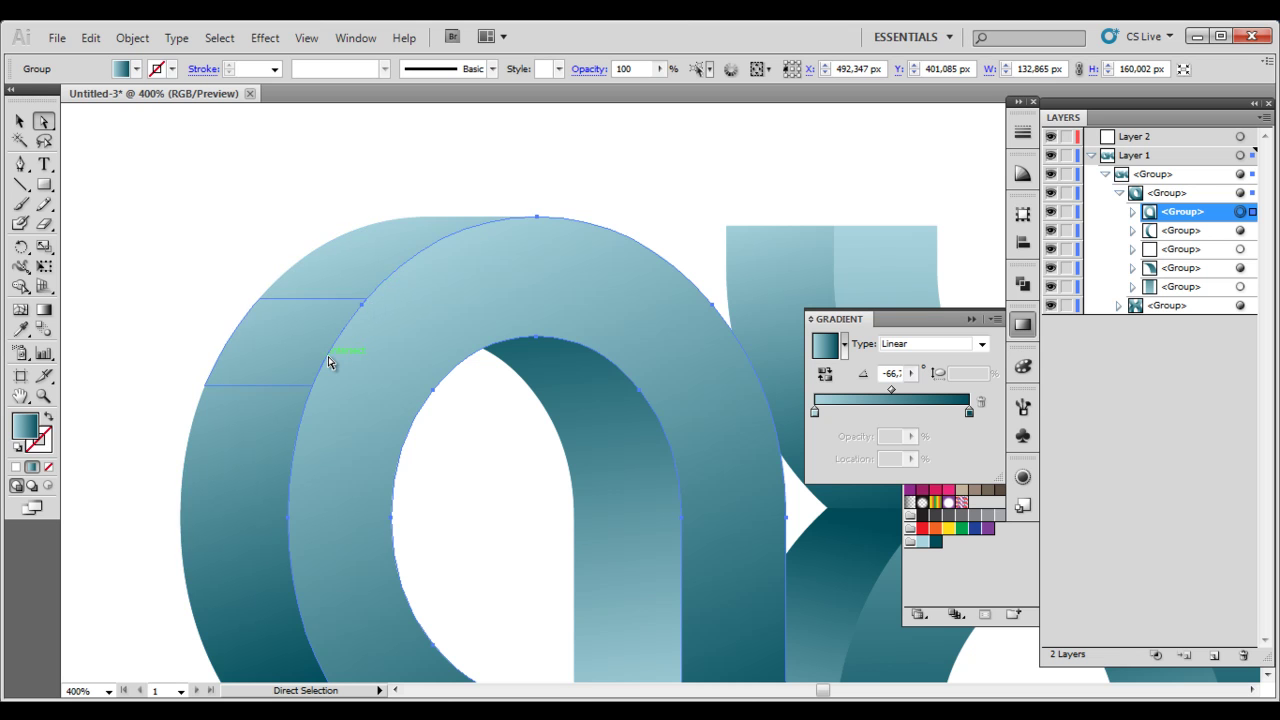
left_click_drag(524, 289, 590, 402)
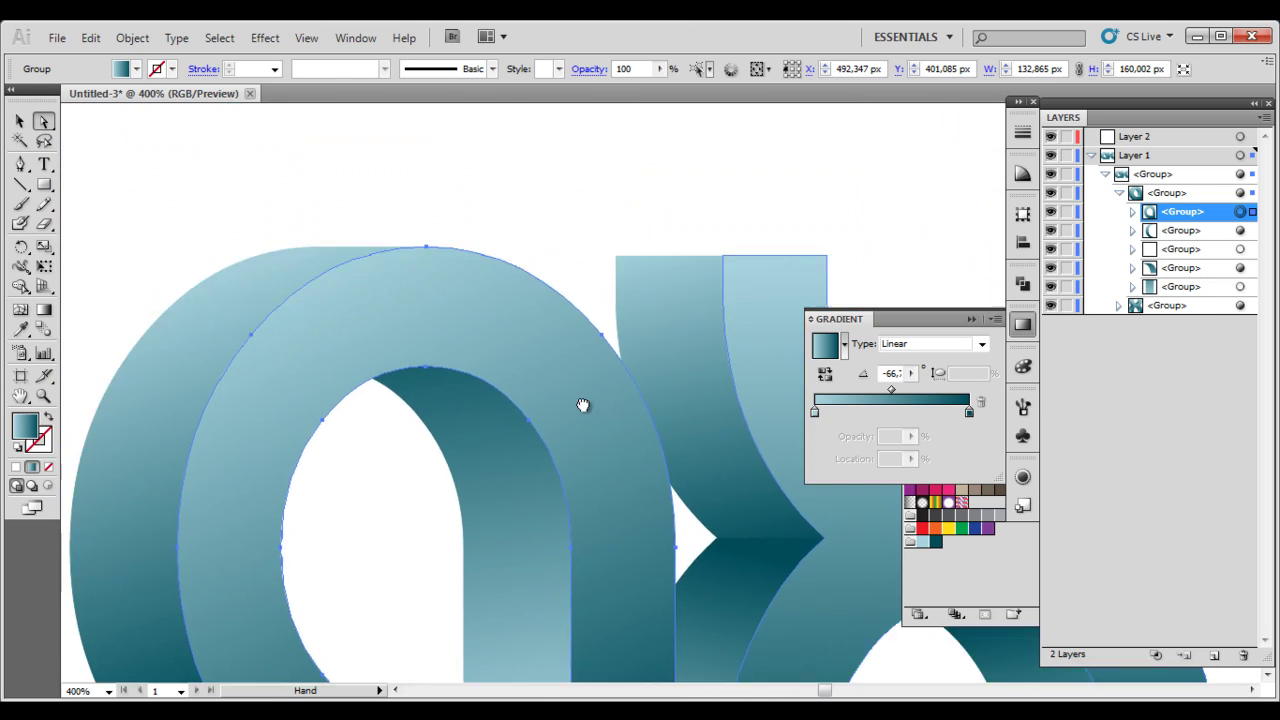
left_click_drag(405, 318, 450, 256)
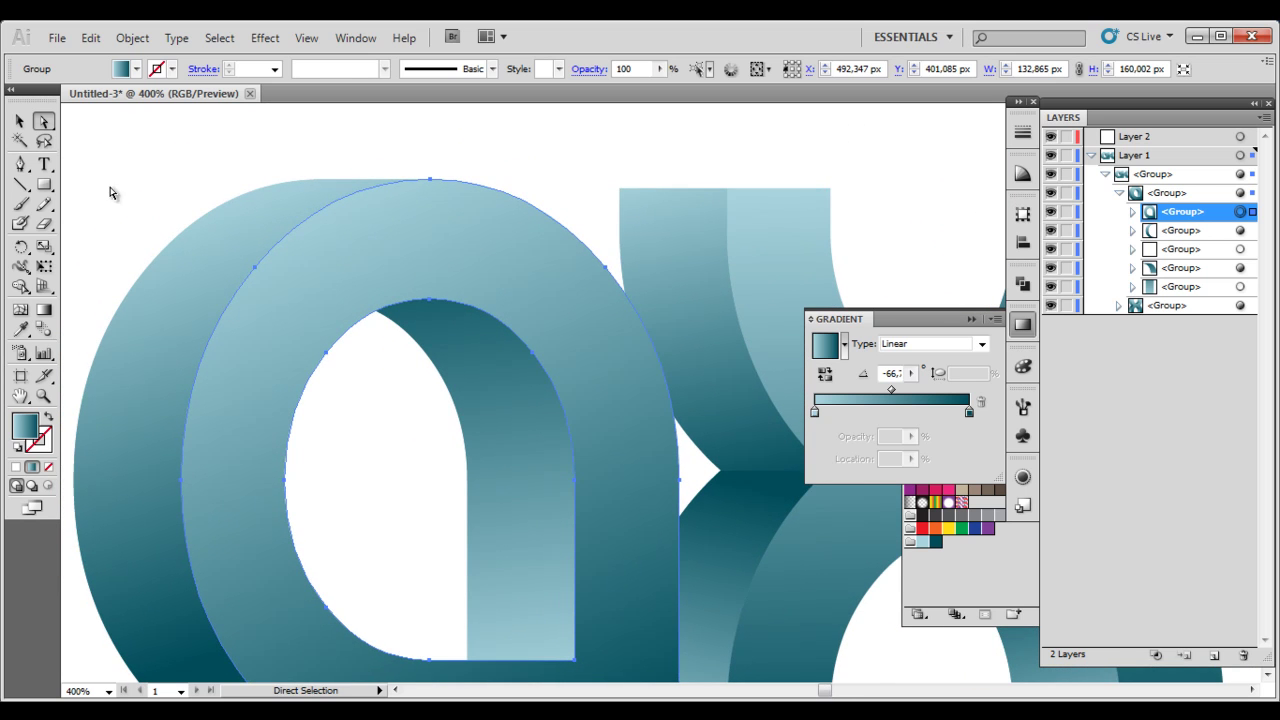
left_click(19, 120)
left_click(43, 120)
Target the a's front-face compound path in Layers and duplicate it
left_click(1133, 212)
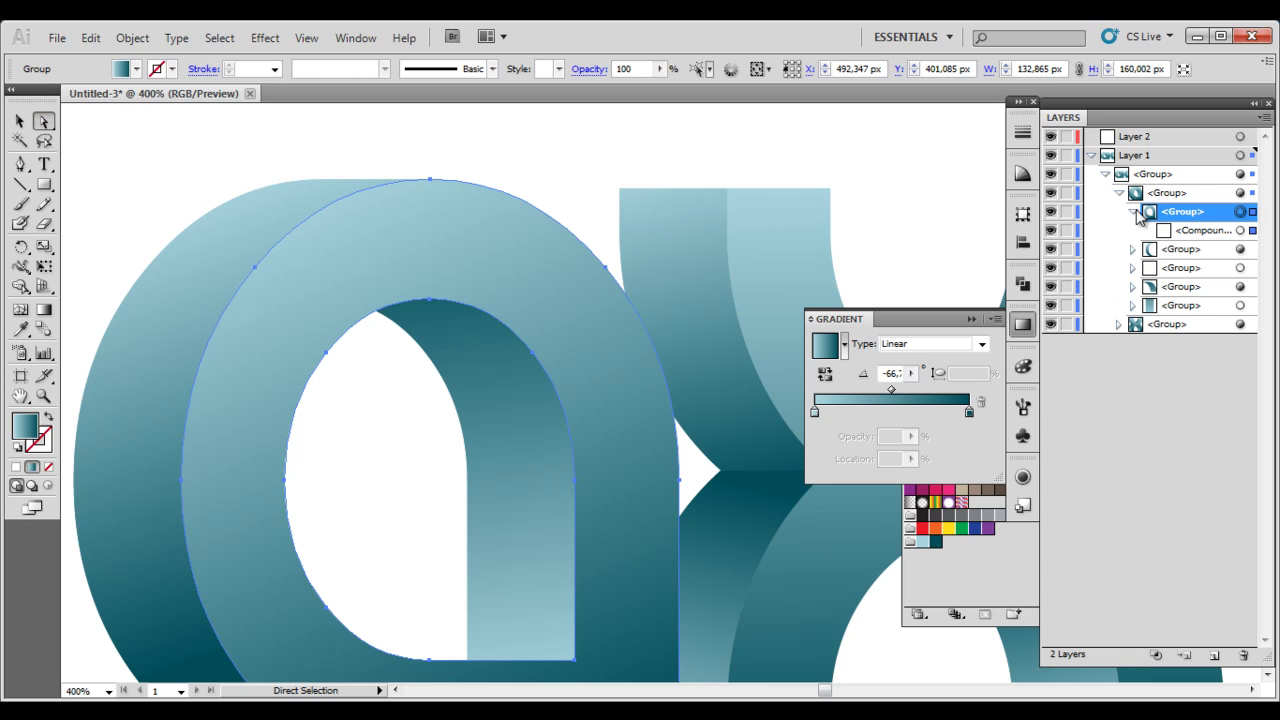
left_click(1178, 232)
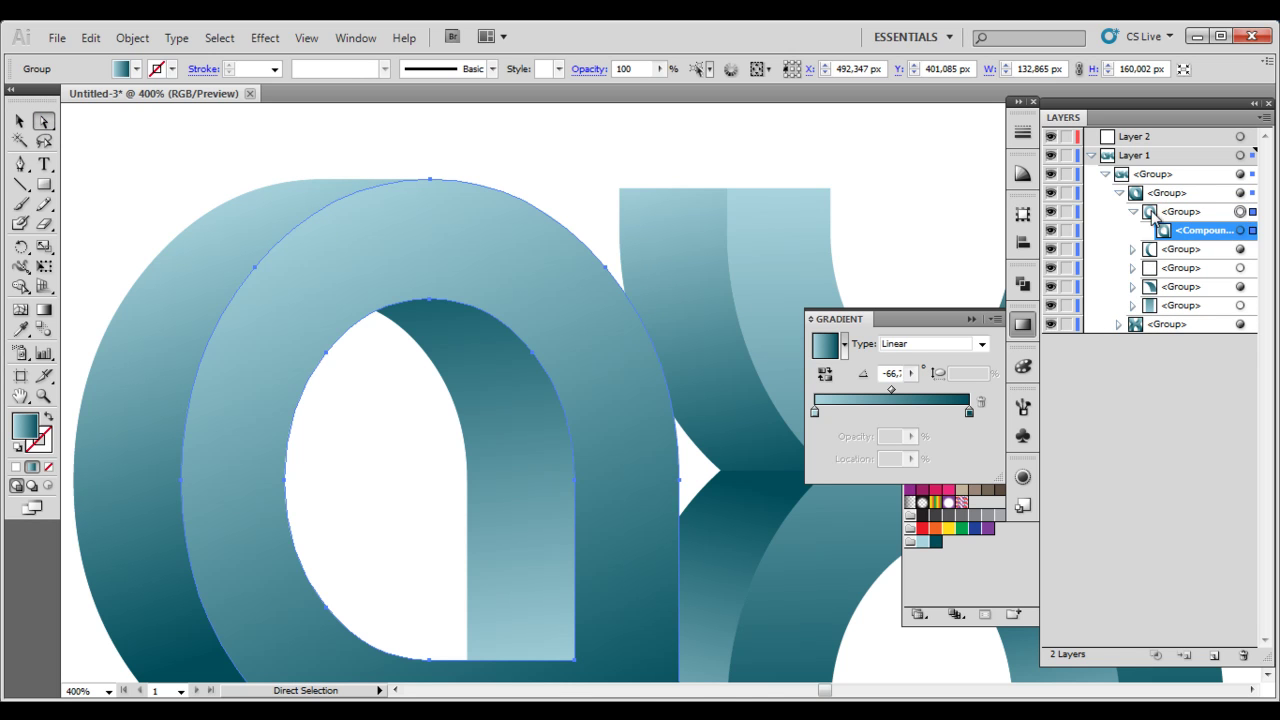
left_click(1240, 231)
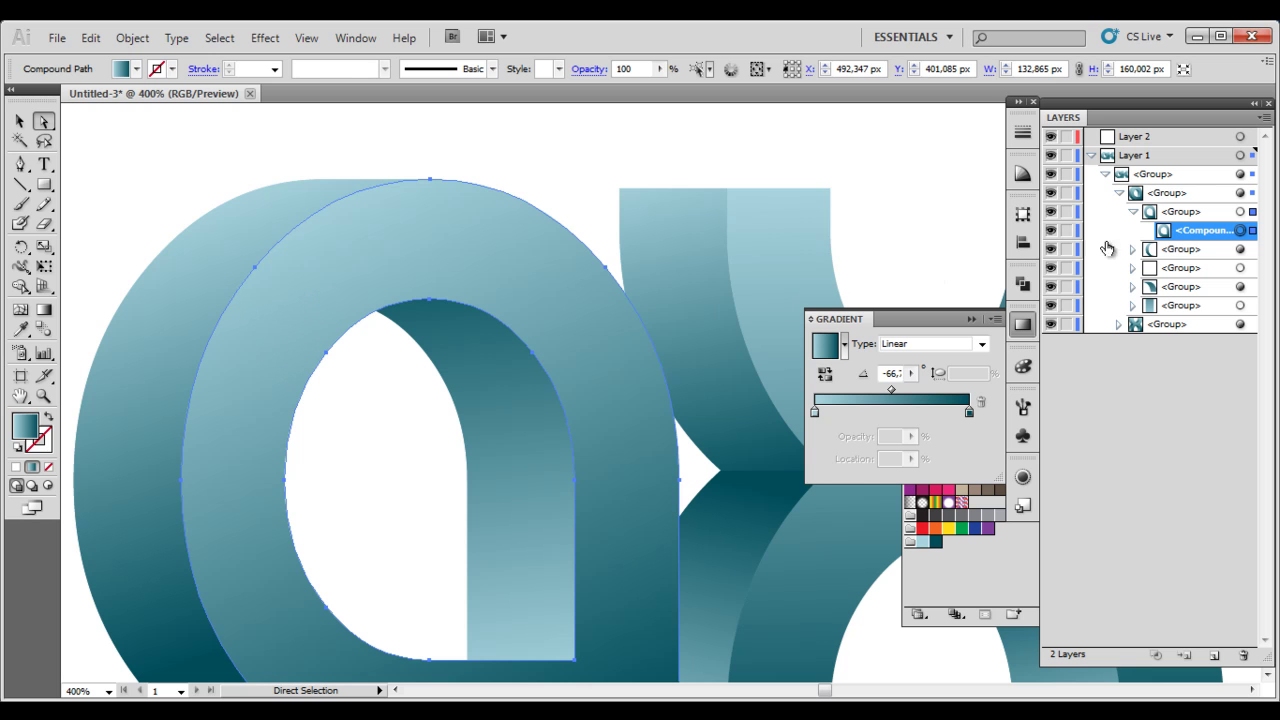
left_click_drag(1216, 663, 1215, 656)
Select the upper compound path of the a and open Offset Path with Preview on
left_click(1192, 236)
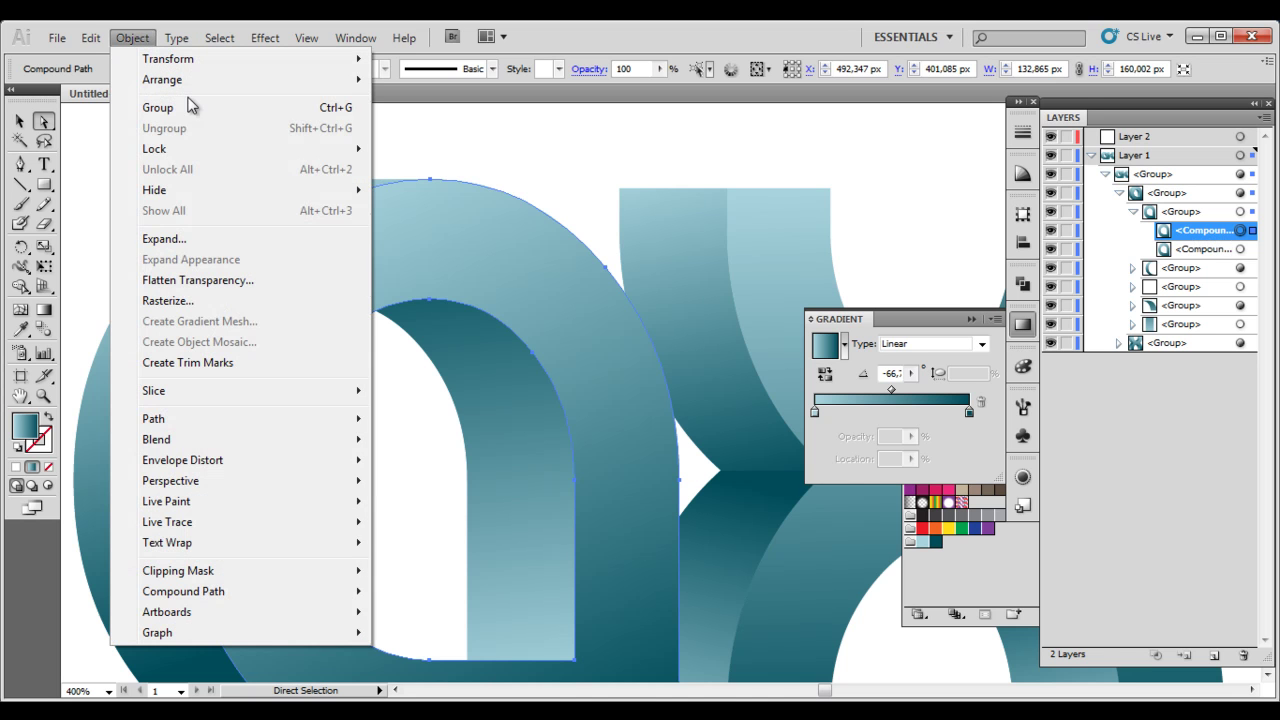
left_click(132, 37)
mouse_move(228, 425)
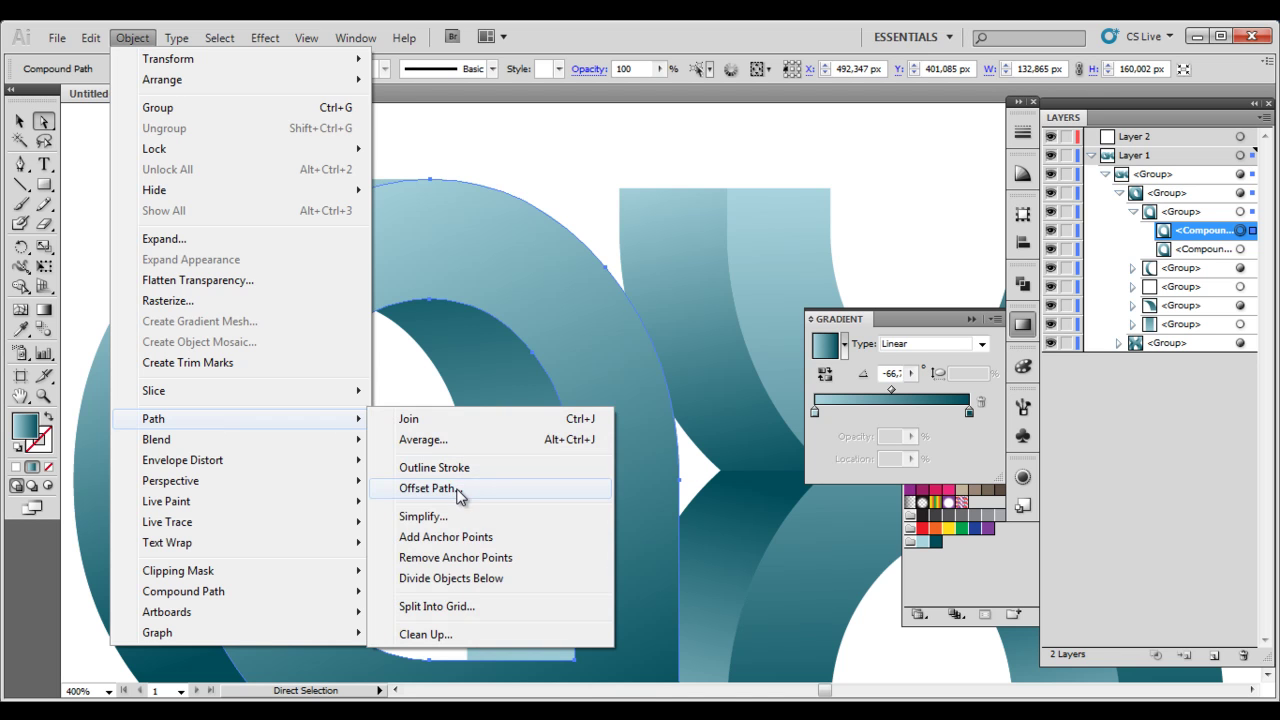
left_click(428, 488)
left_click(685, 406)
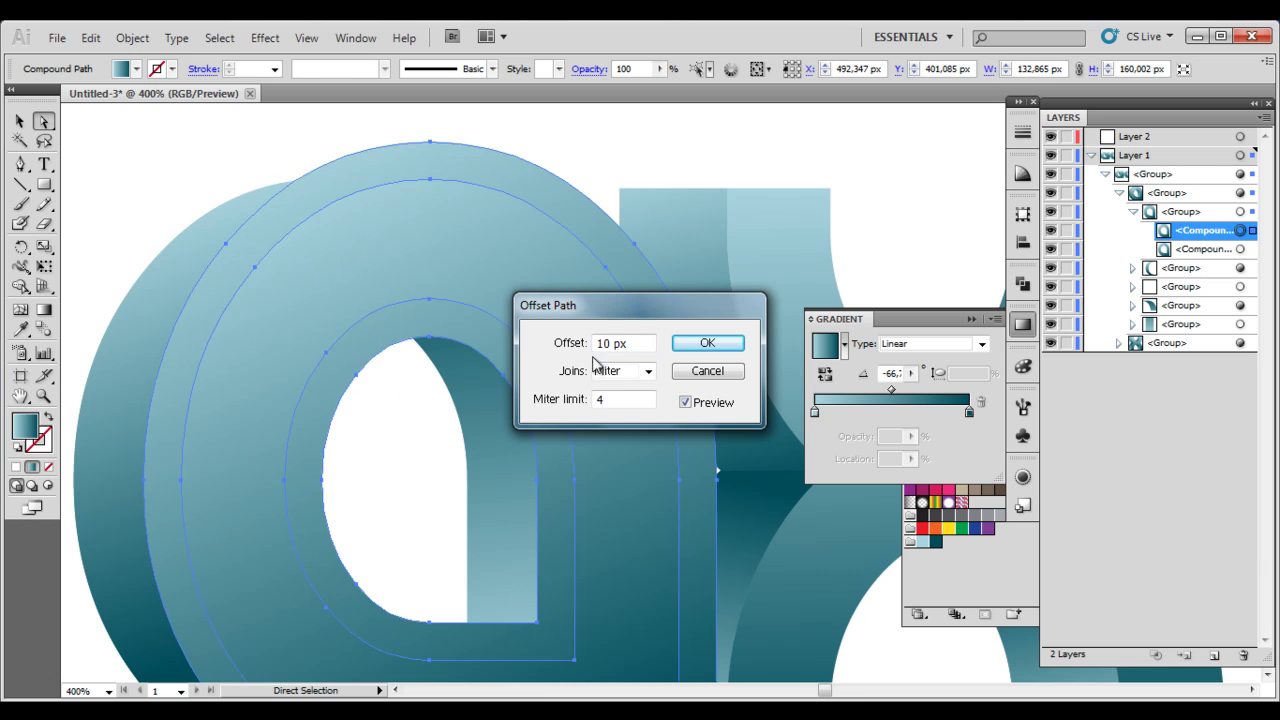
Try inset offsets of -5 px and -2 px, then settle on -1 px
double_click(636, 345)
type("-5")
key("Tab")
double_click(630, 343)
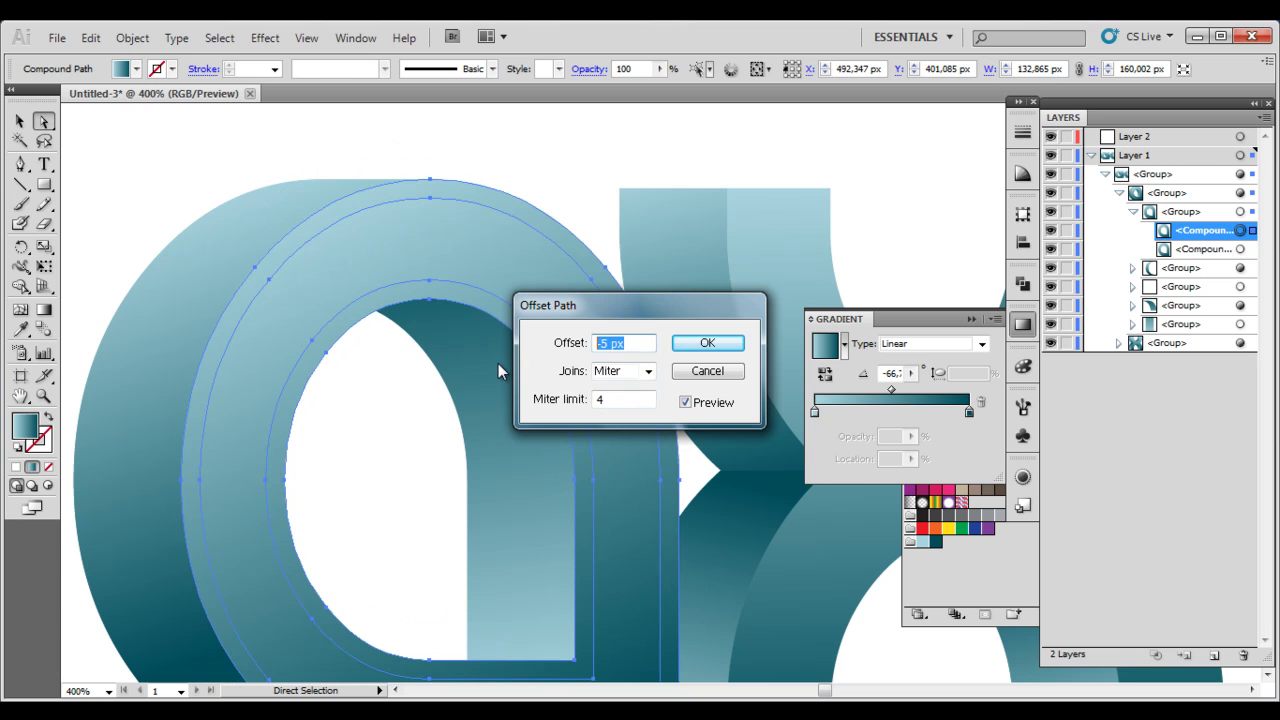
type("-2")
key("Tab")
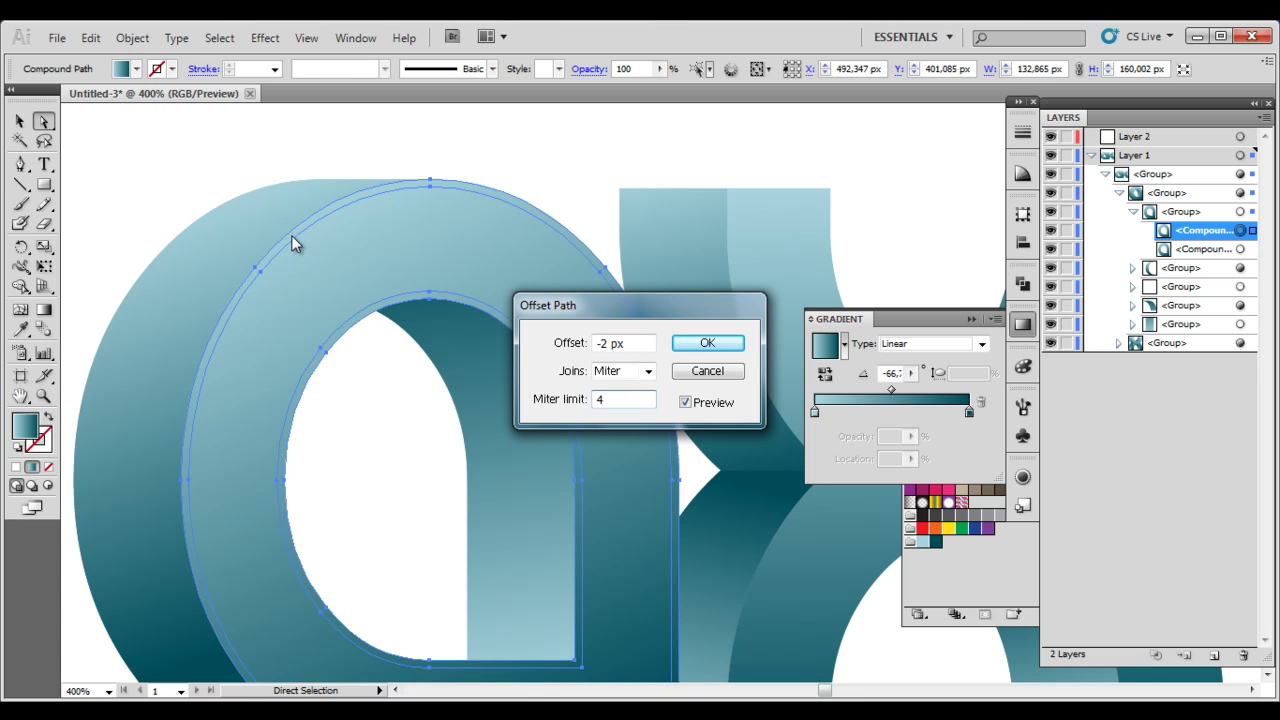
key("Tab")
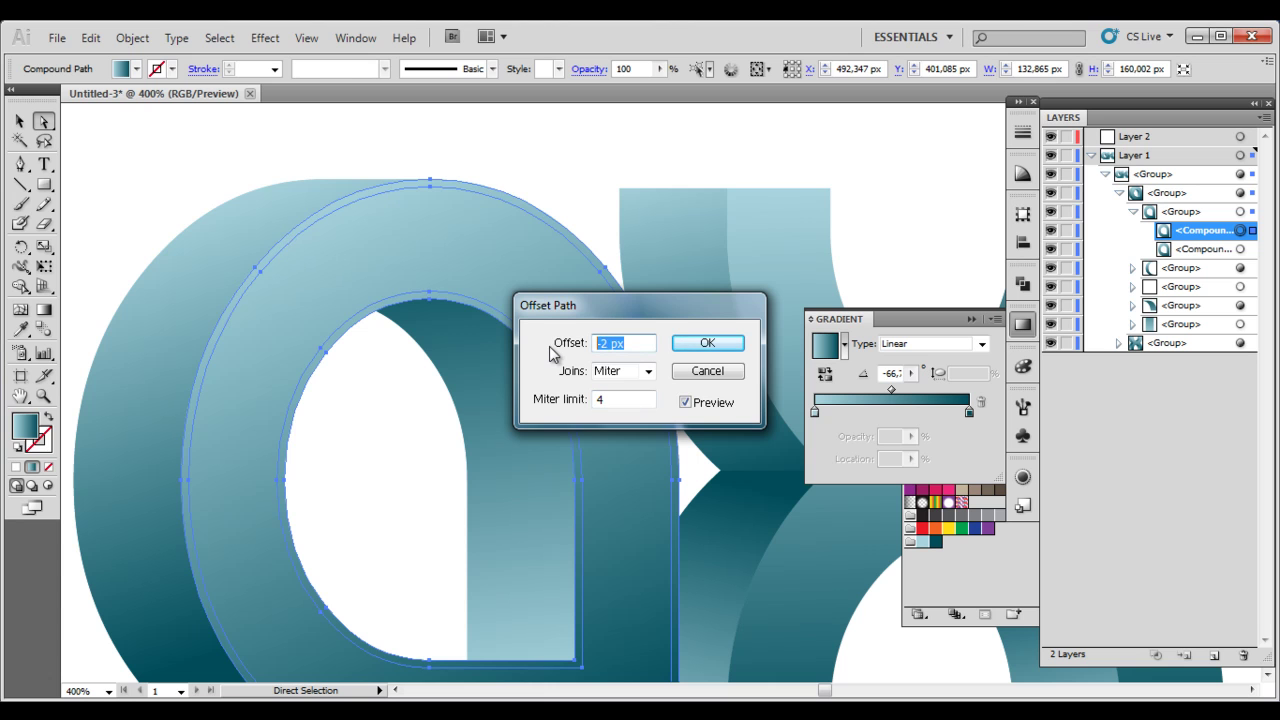
type("-1")
left_click(627, 399)
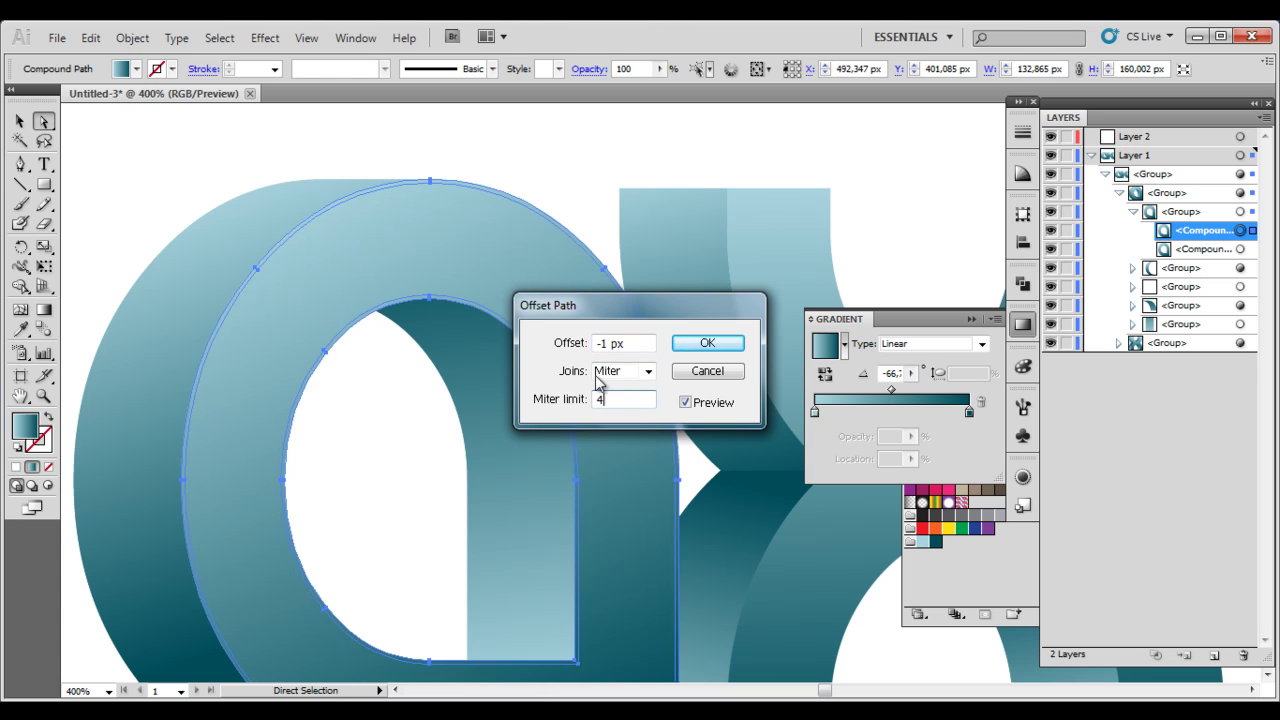
key("Tab")
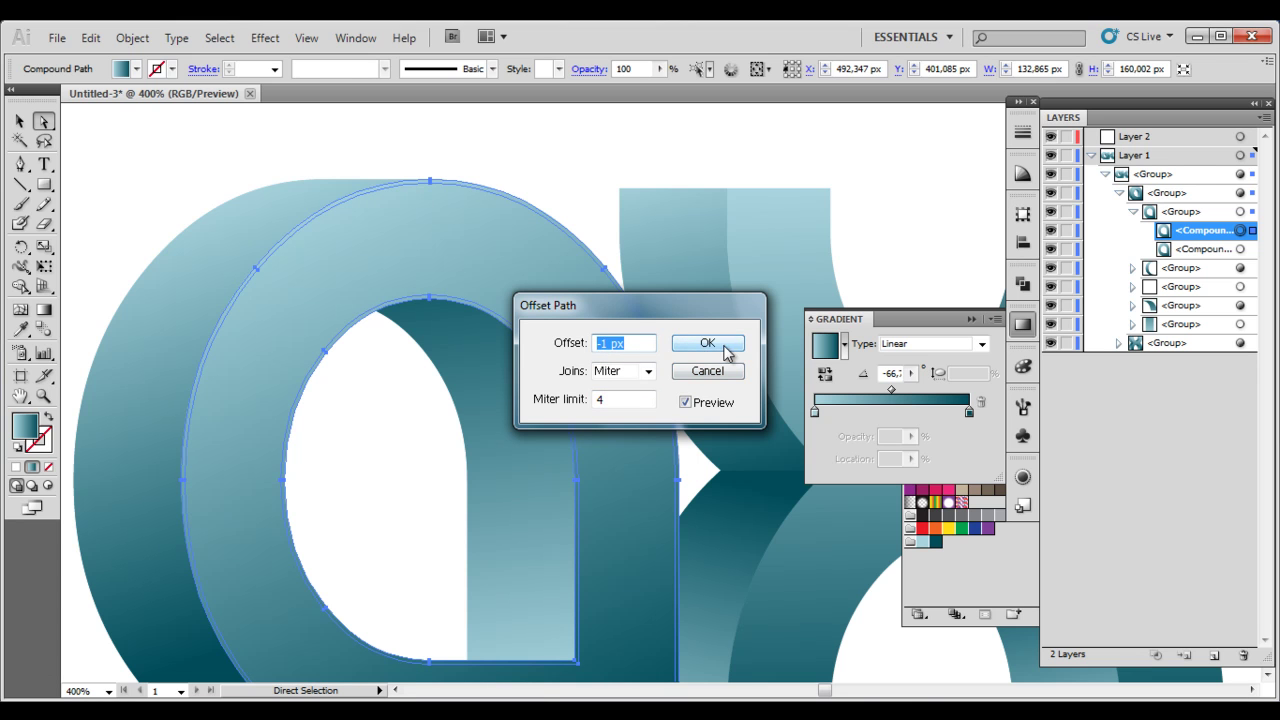
Apply the -1 px offset and target the new inset compound path in the Layers panel
left_click(726, 347)
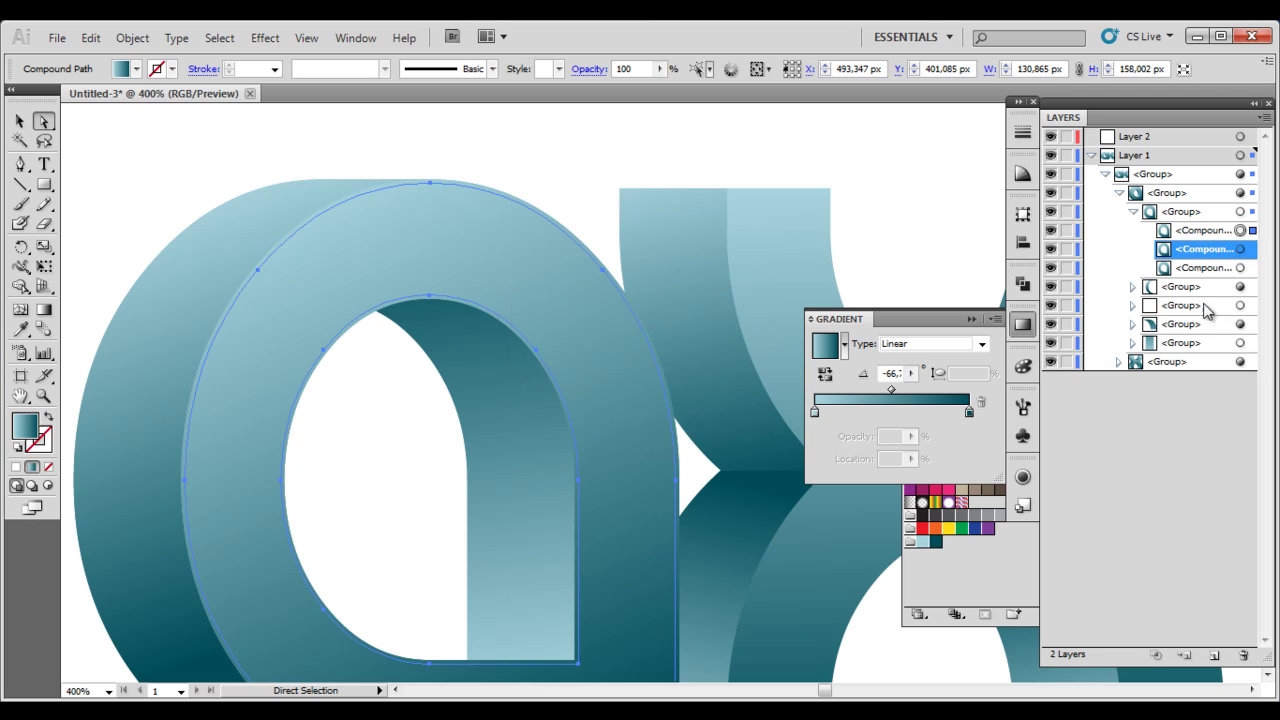
left_click(1238, 231)
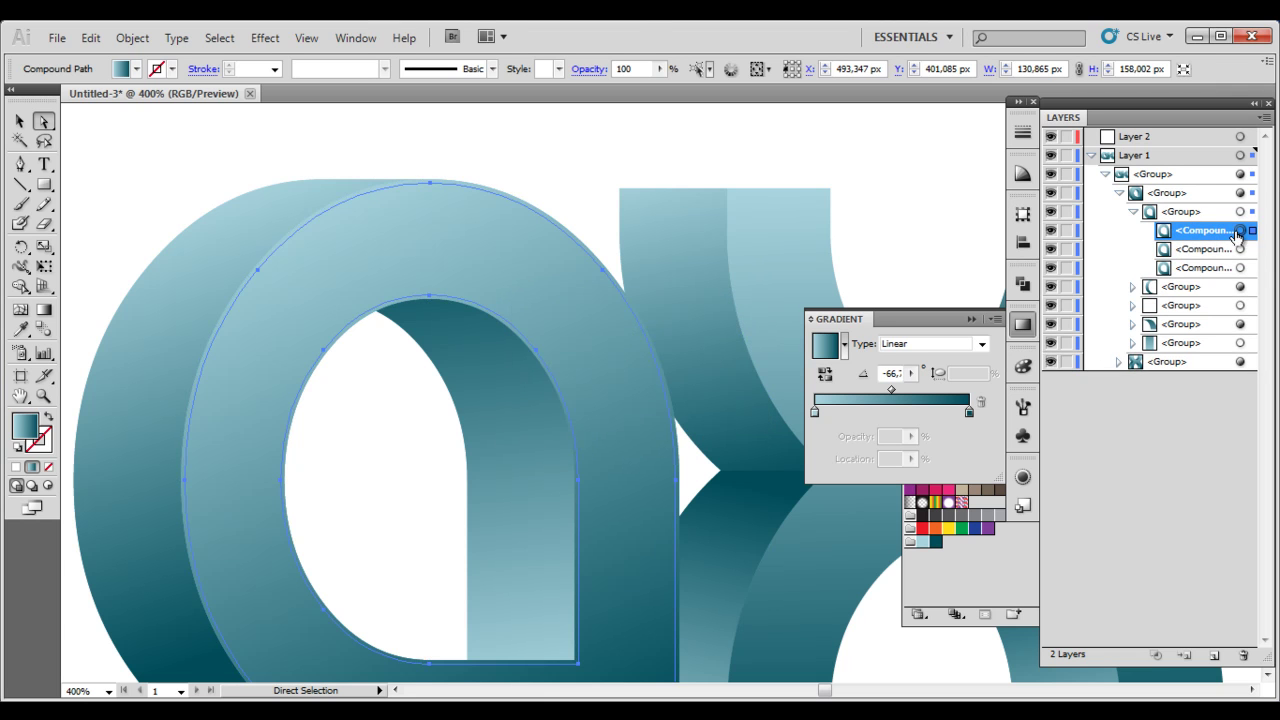
left_click(1200, 249)
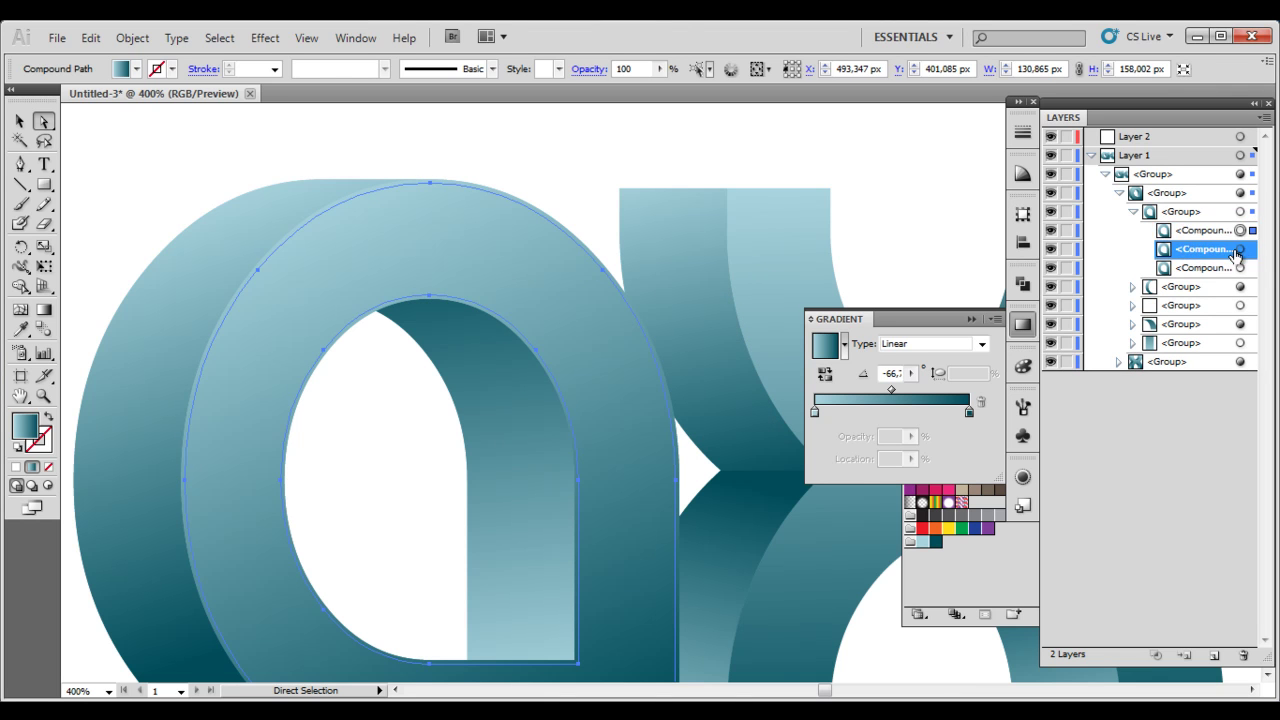
left_click(1240, 249)
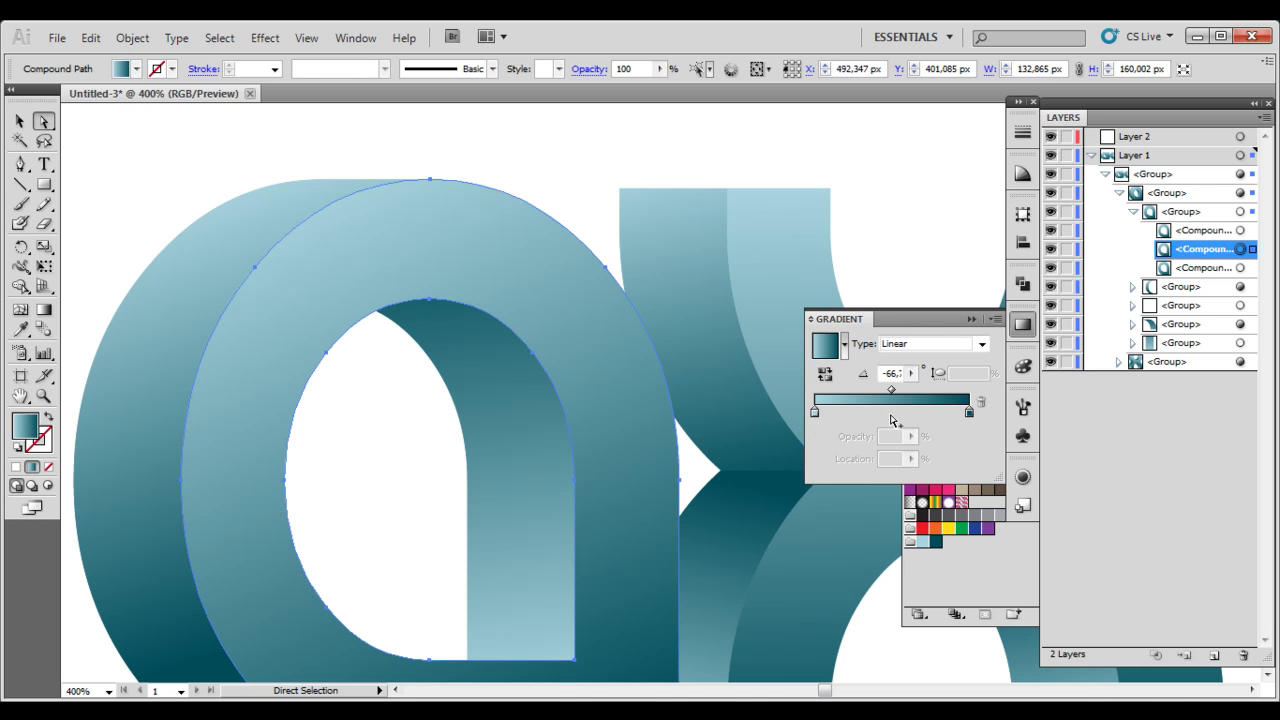
Add a gradient stop at 50% and make it white
left_click_drag(893, 413, 895, 414)
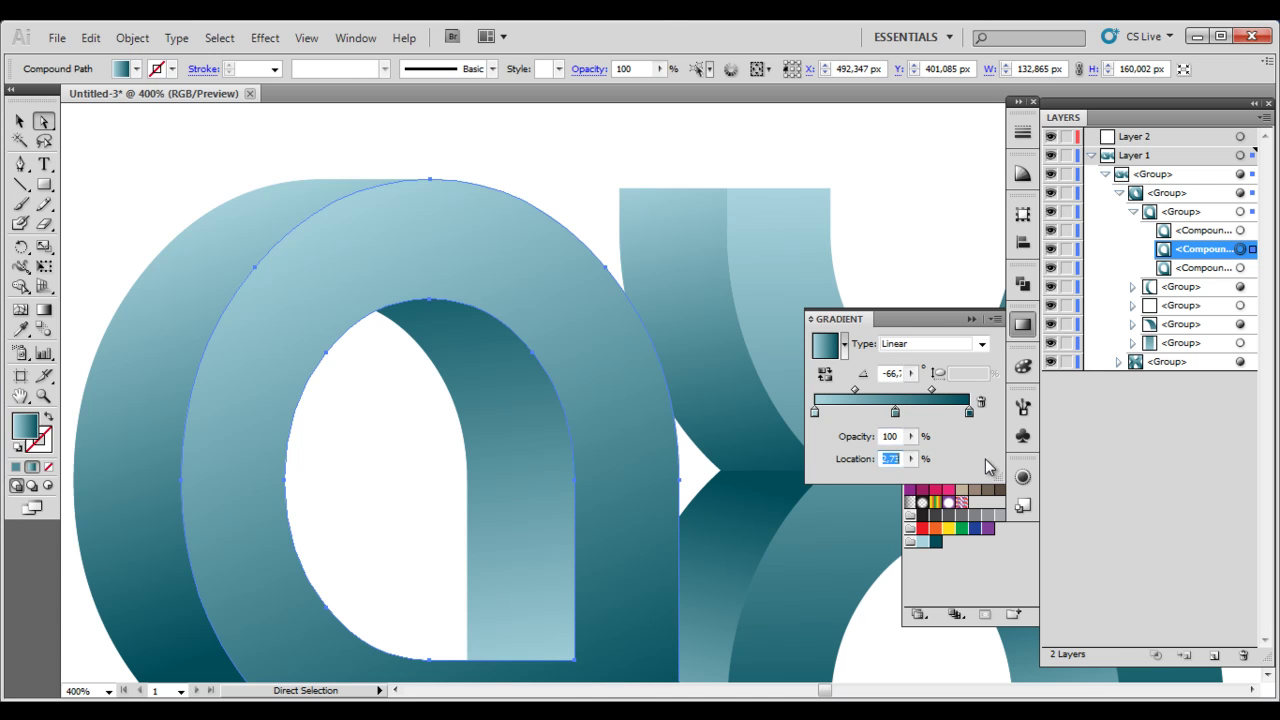
type("50")
left_click(890, 412)
double_click(891, 413)
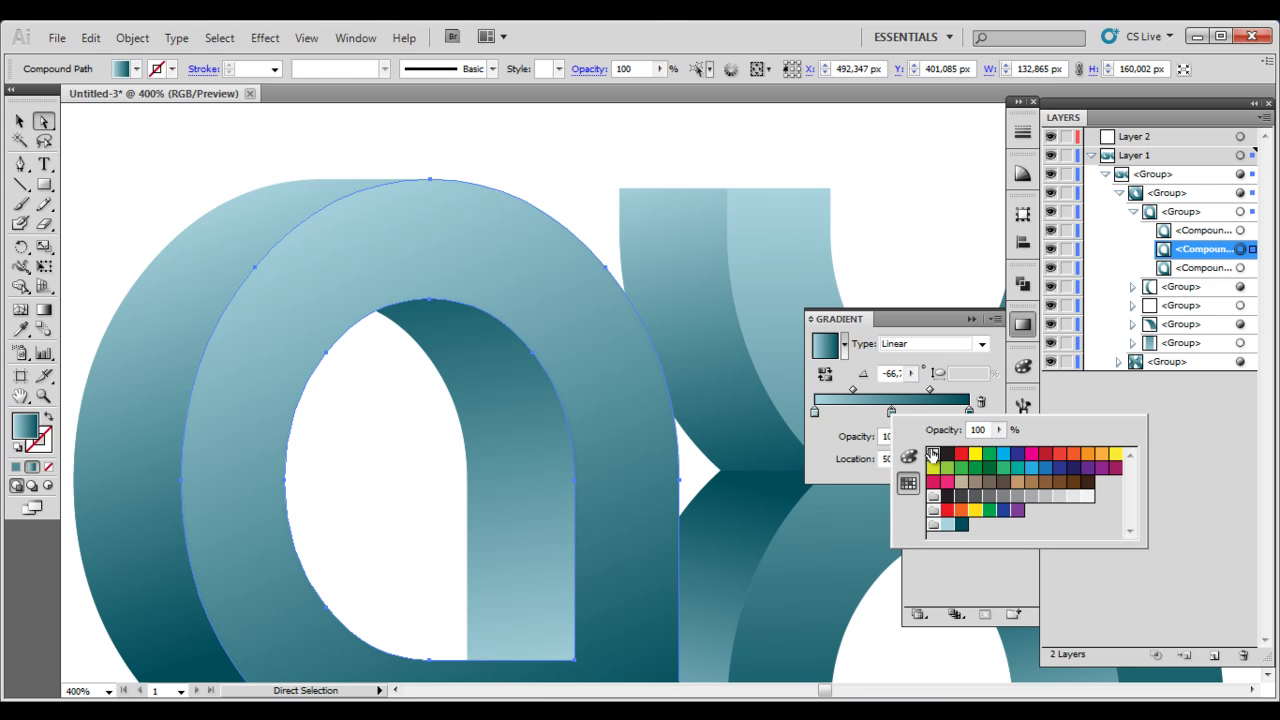
left_click(934, 452)
left_click(814, 415)
Make the left gradient stop white at 0% opacity
double_click(814, 416)
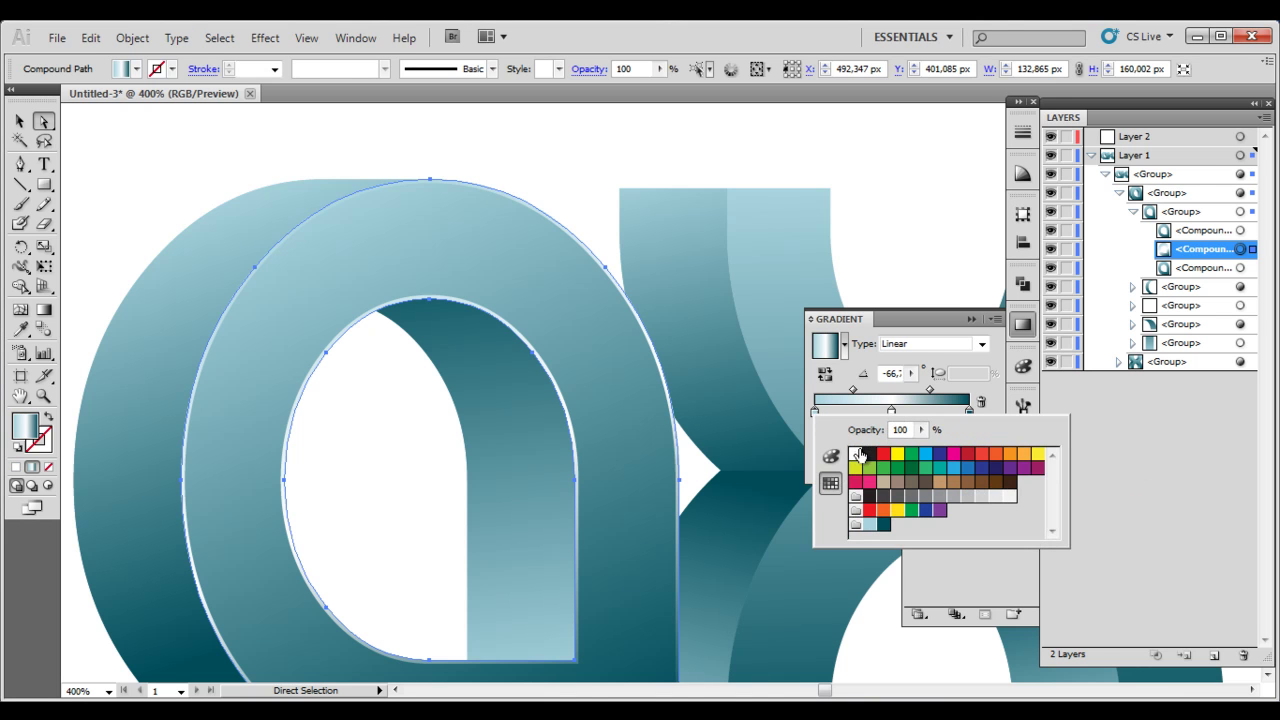
left_click(856, 458)
left_click(814, 416)
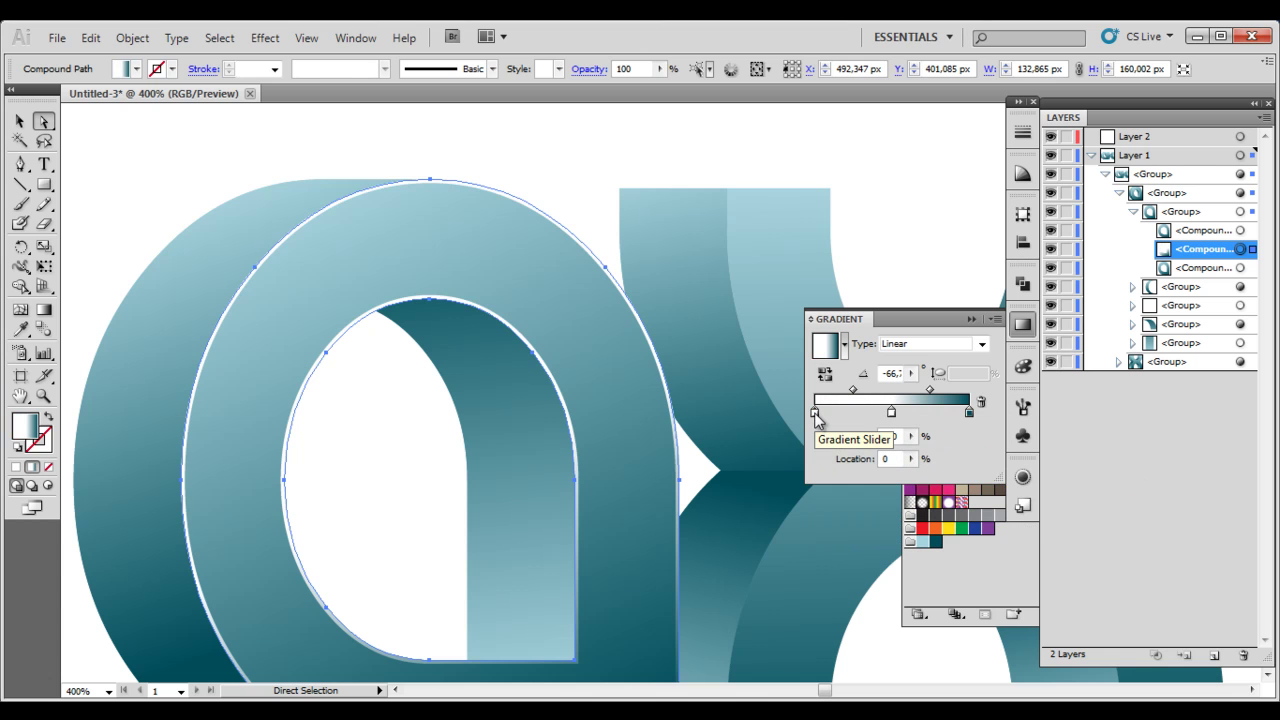
left_click(896, 458)
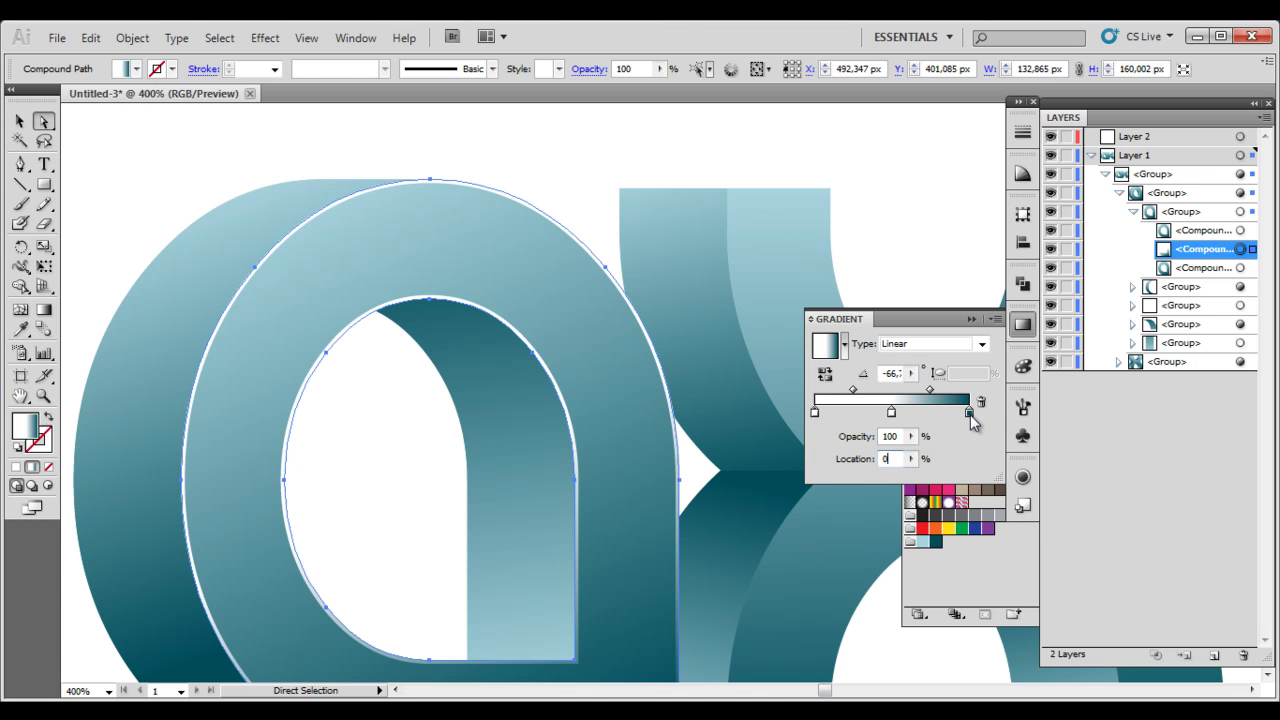
left_click(838, 442)
left_click(910, 436)
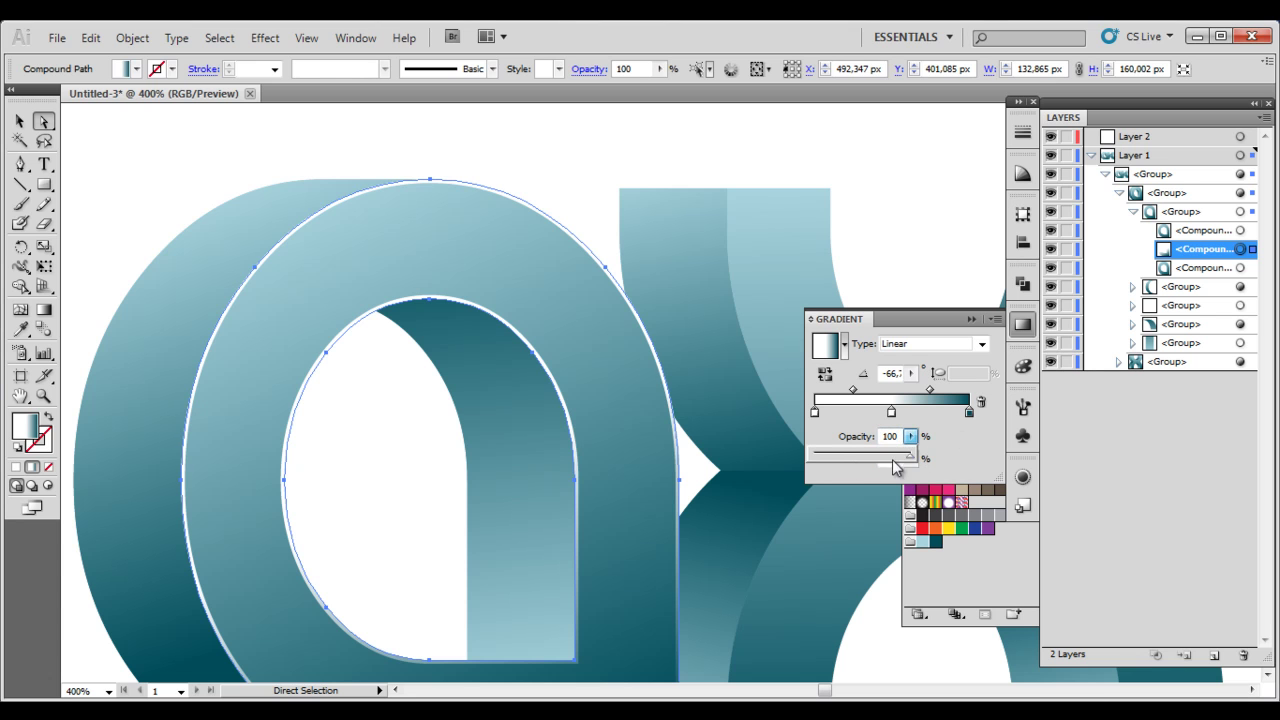
left_click_drag(906, 460, 810, 458)
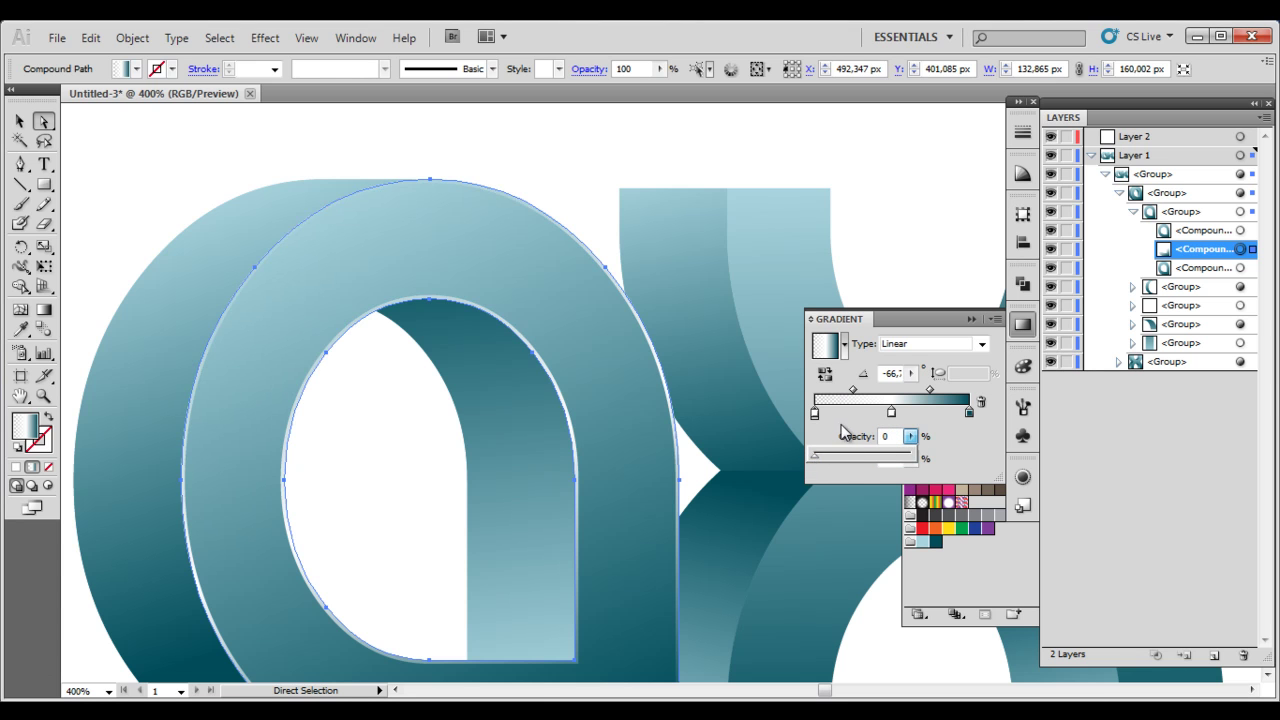
left_click(848, 430)
Make the right gradient stop white at 0% opacity
double_click(968, 412)
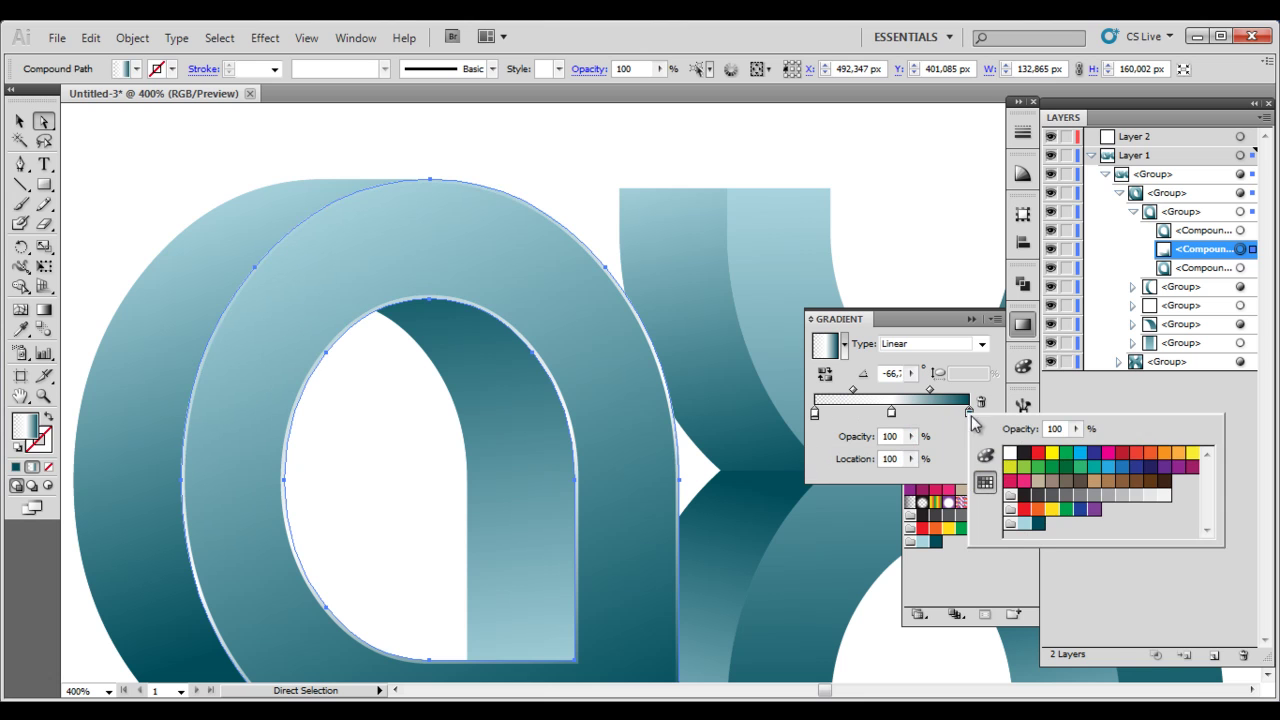
left_click(1010, 453)
left_click(919, 448)
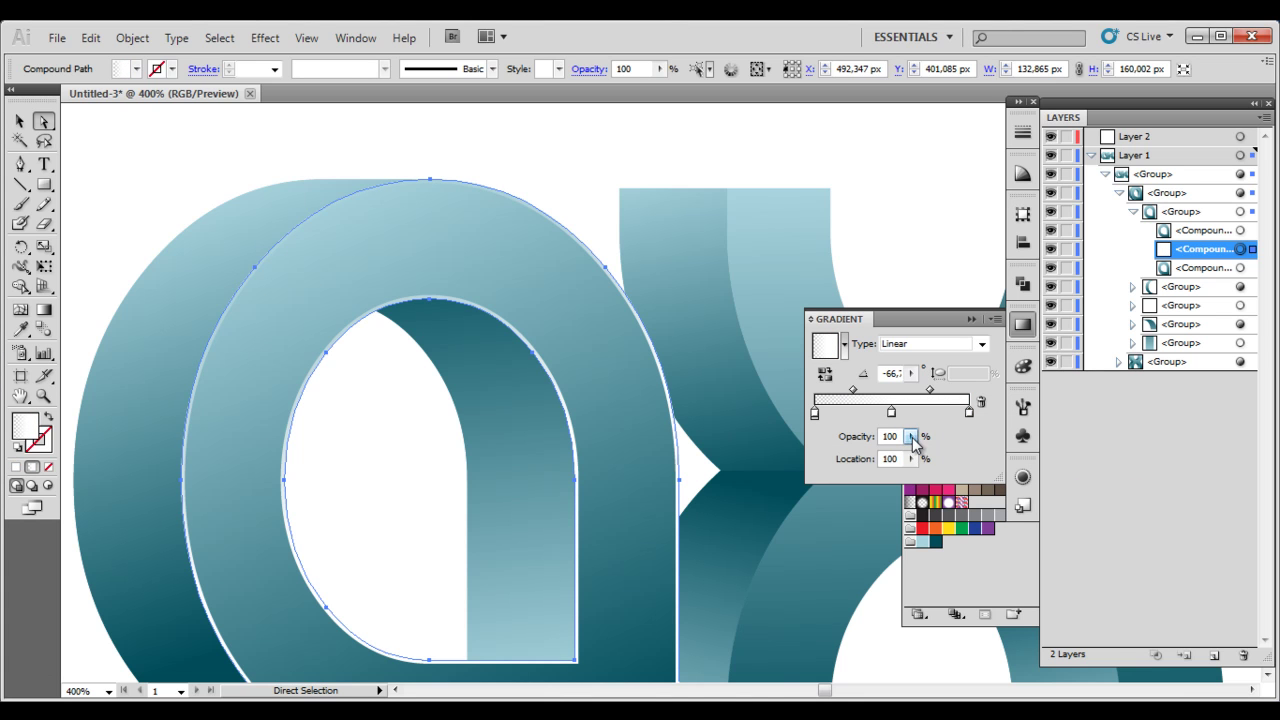
left_click_drag(913, 444, 838, 460)
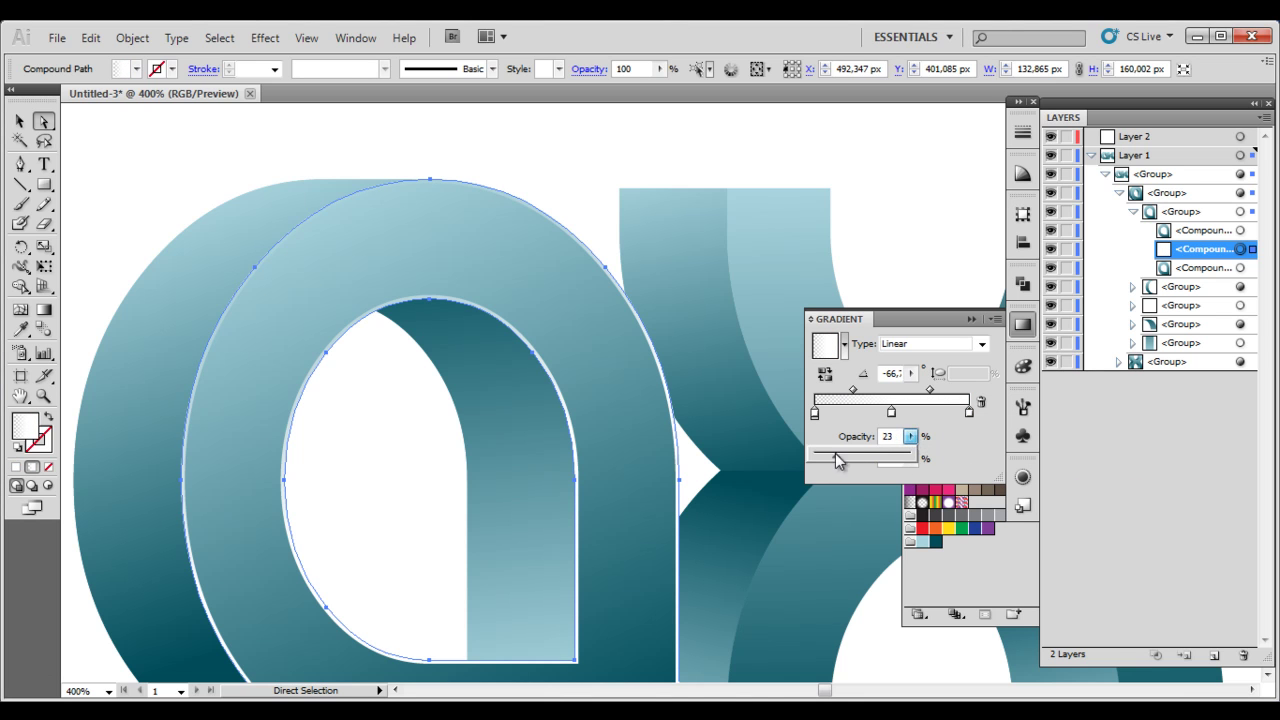
left_click(960, 466)
Save the gradient as New Gradient Swatch 1 and apply it
left_click(845, 343)
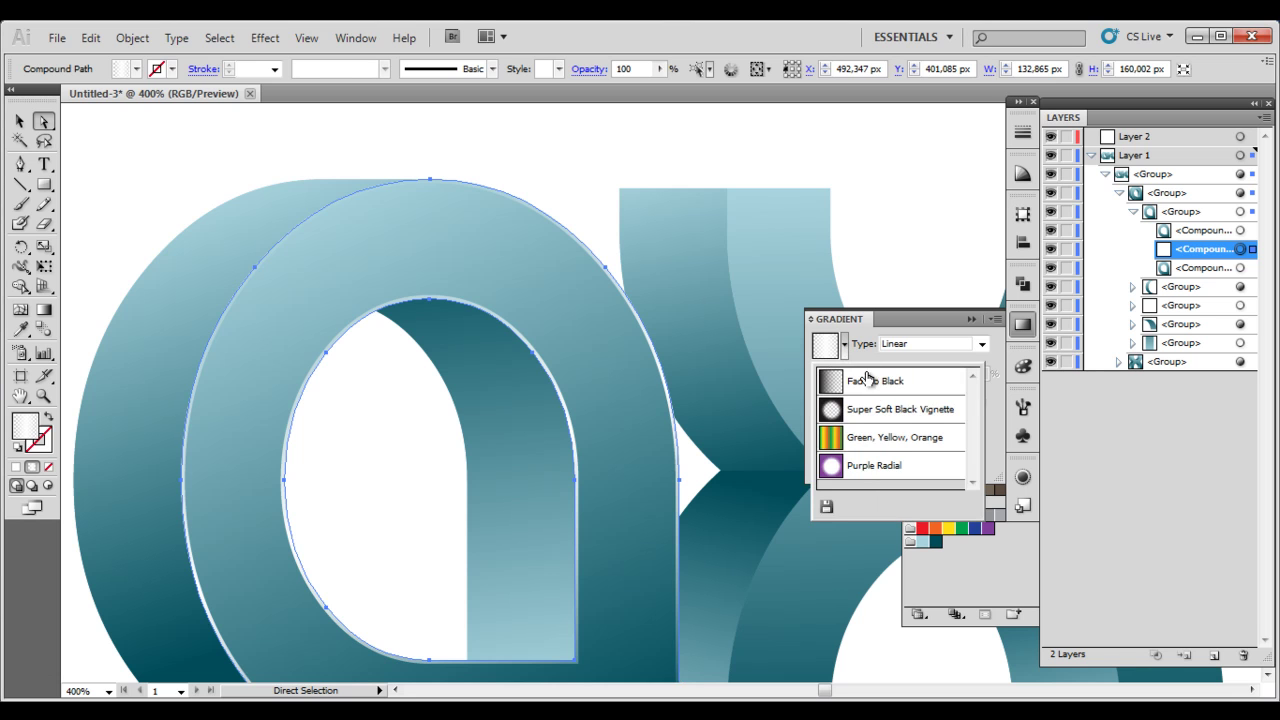
left_click(826, 511)
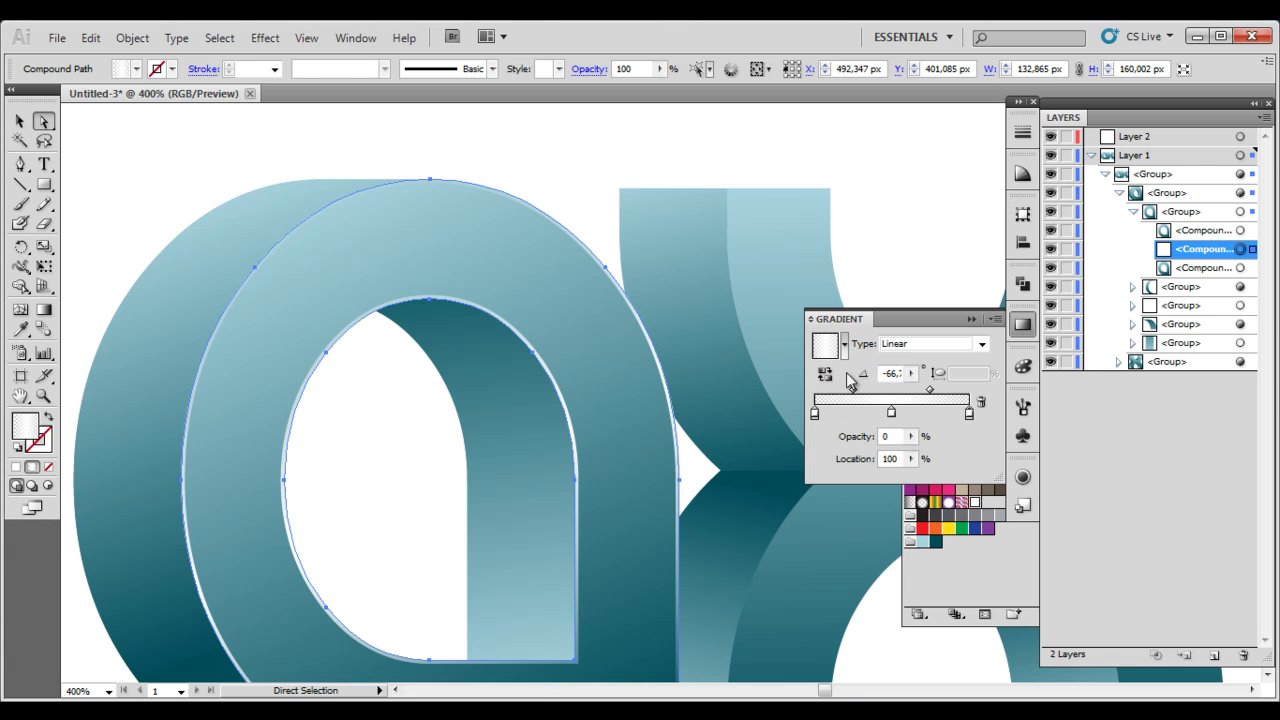
left_click(845, 343)
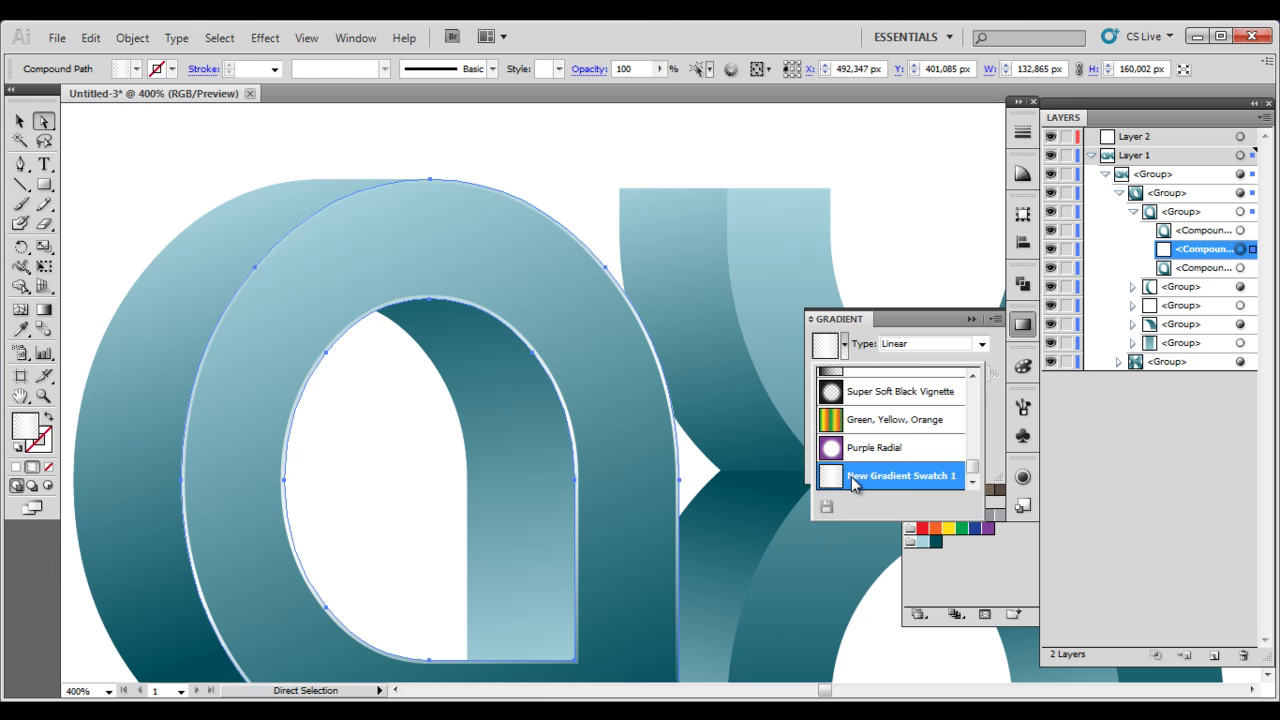
left_click(853, 478)
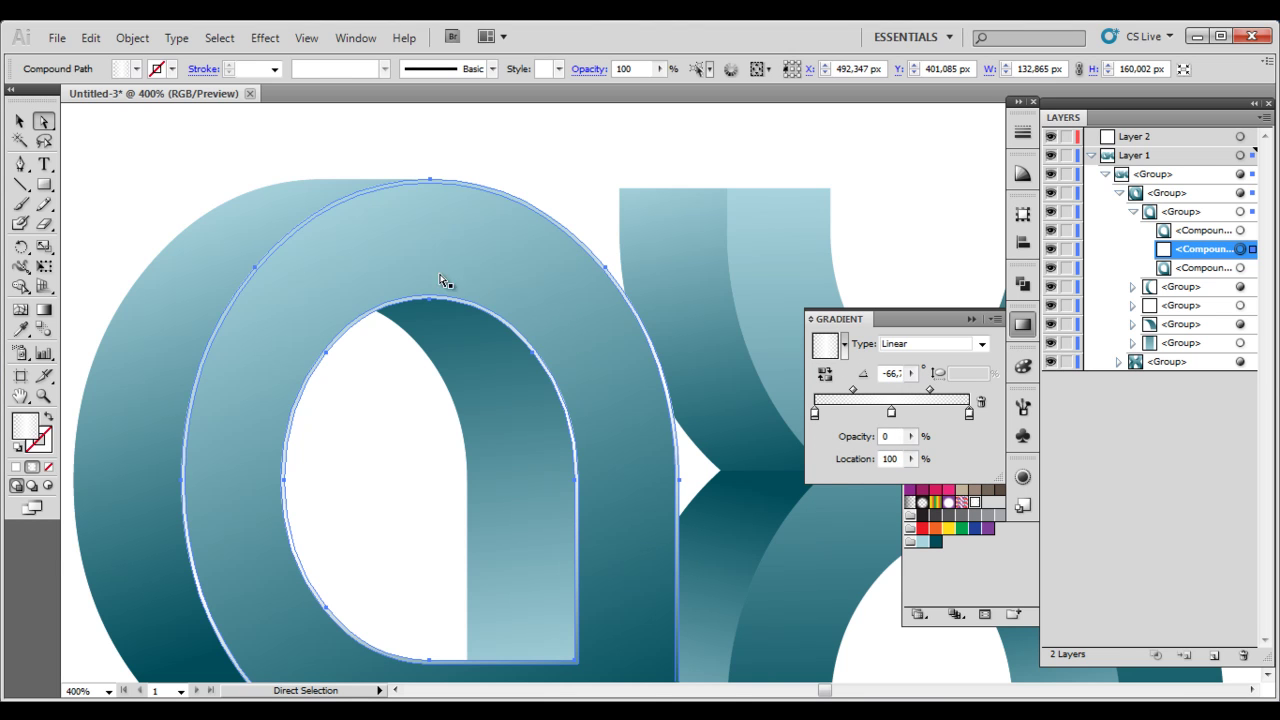
Toggle visibility of the a's face paths to tell which is the shine
left_click(86, 177)
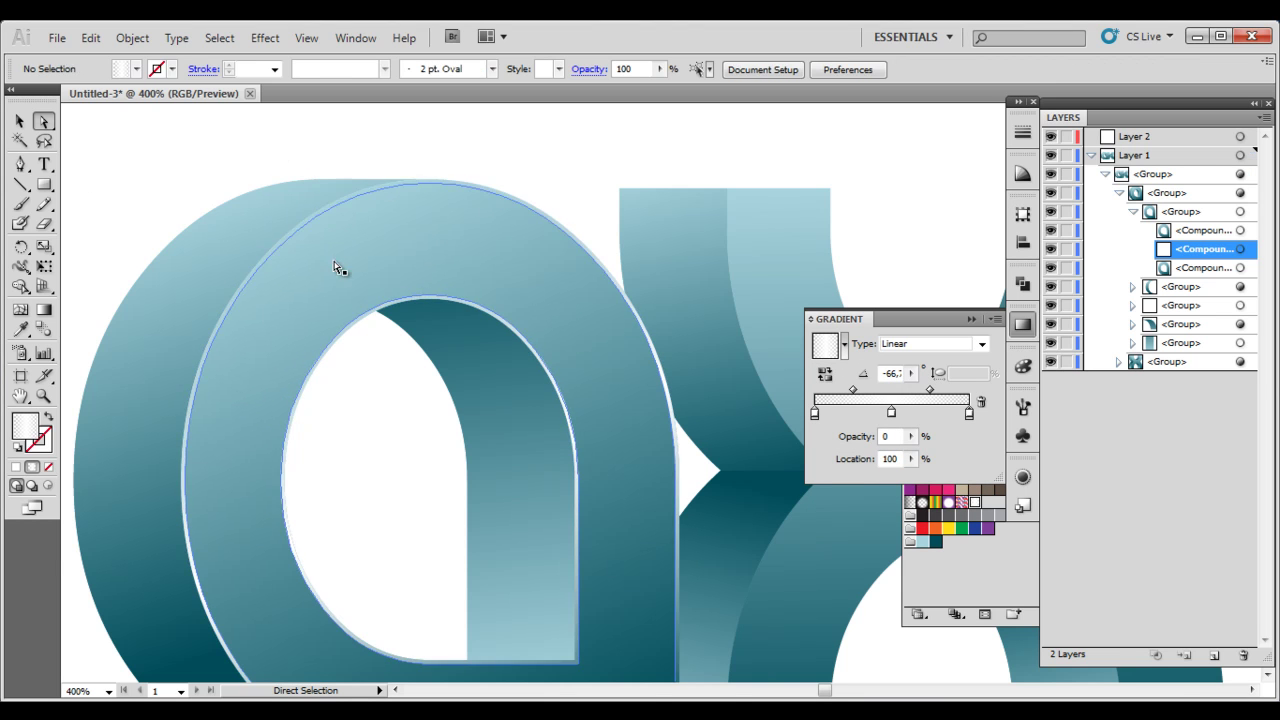
left_click(254, 345)
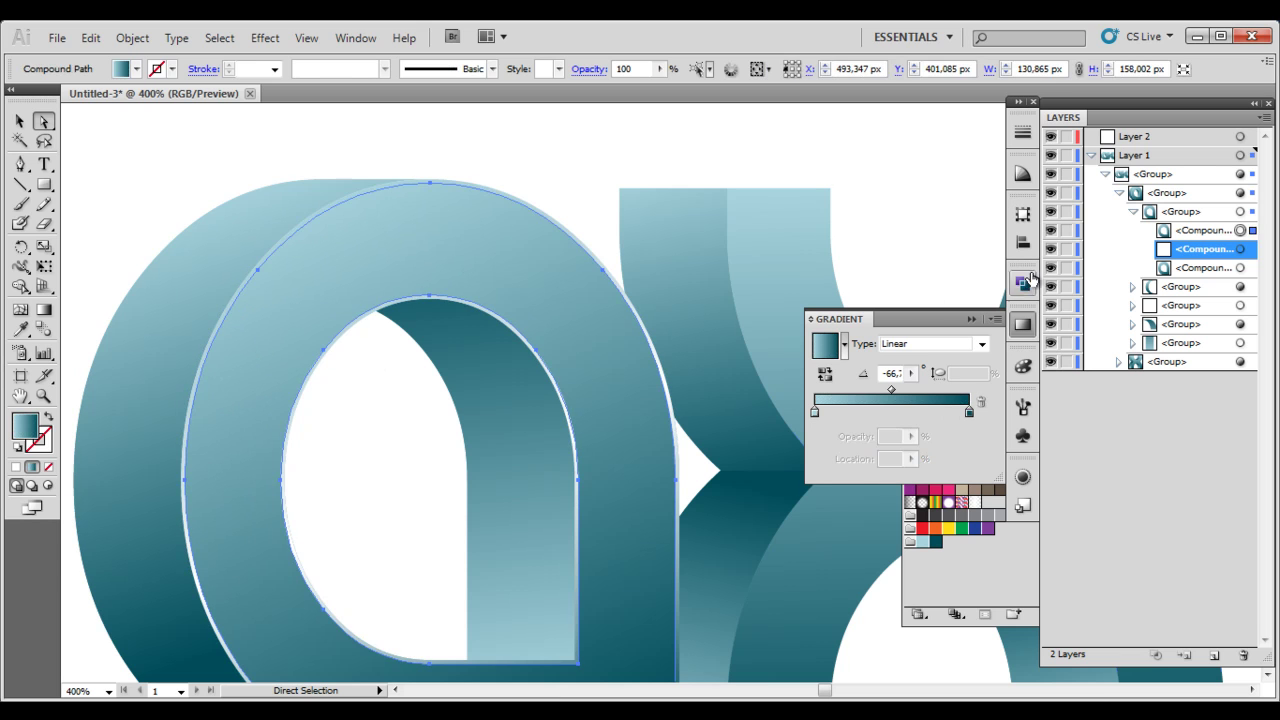
left_click(1215, 231)
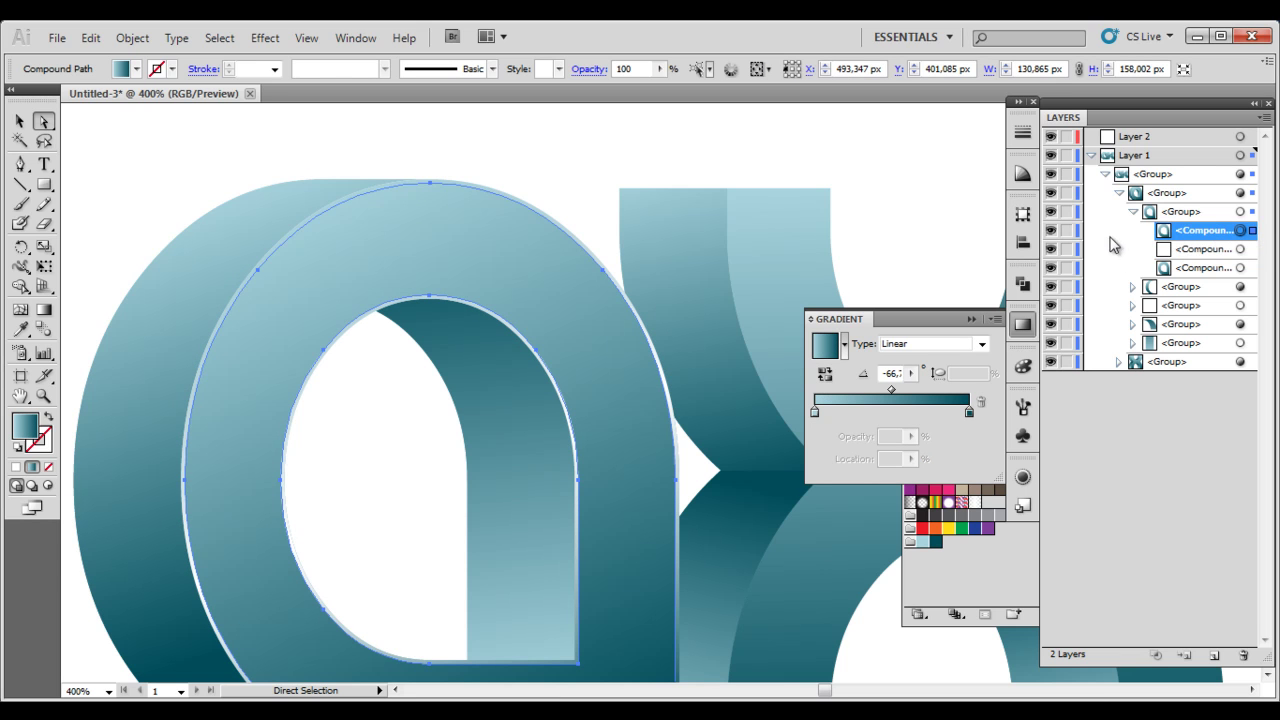
left_click(1050, 231)
left_click(1050, 233)
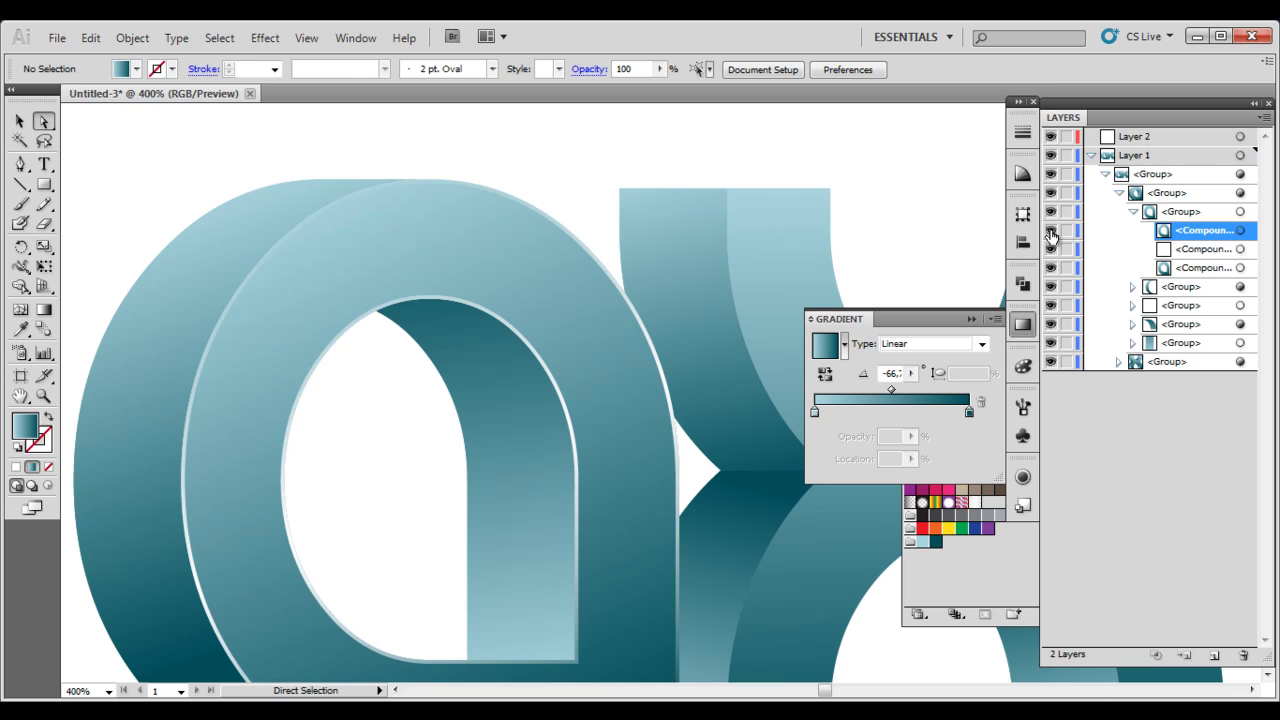
left_click(1051, 232)
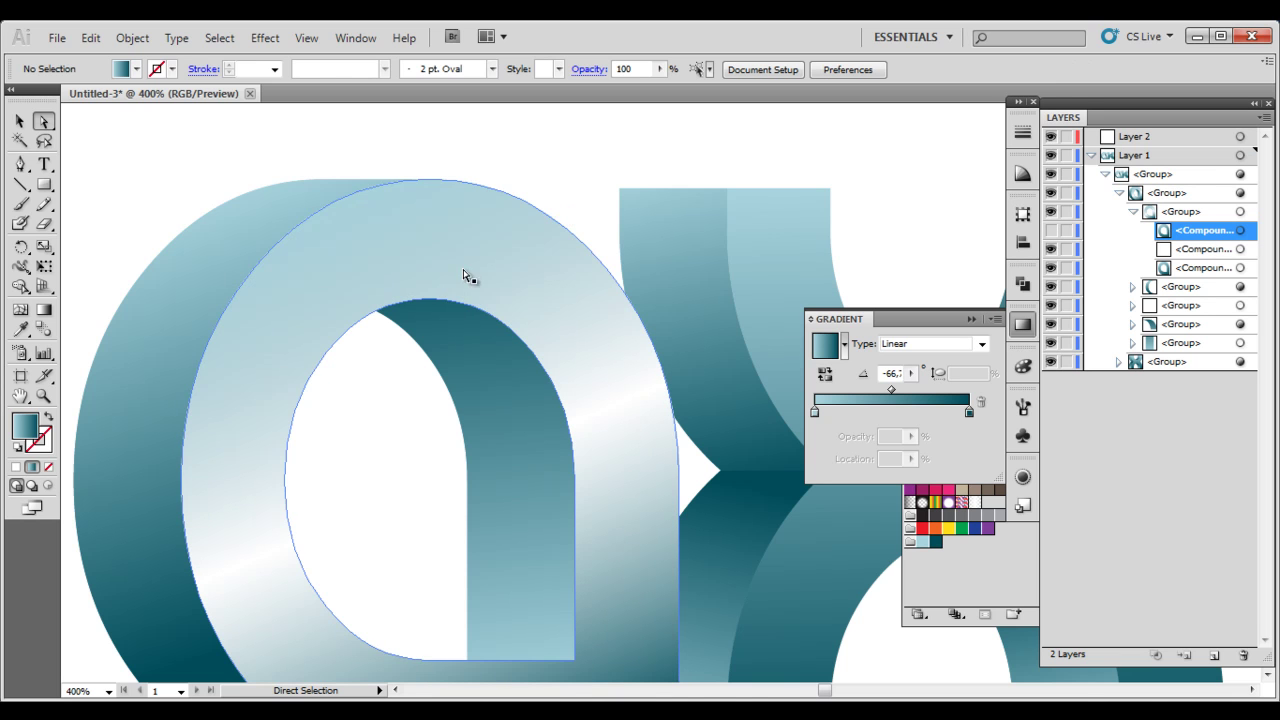
left_click(1050, 266)
left_click(1050, 266)
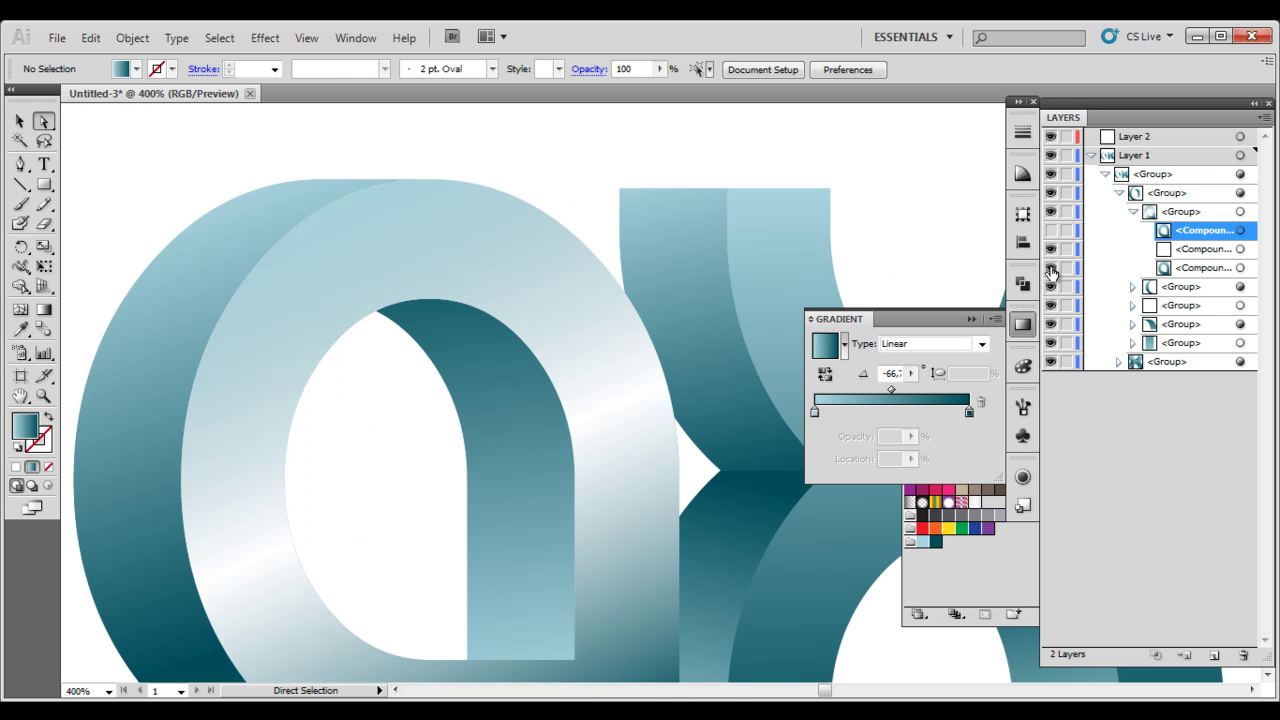
left_click(1050, 249)
left_click(1050, 249)
left_click(1051, 232)
Target the white-to-transparent highlight compound path and confirm it by hiding and showing it
left_click(1241, 231)
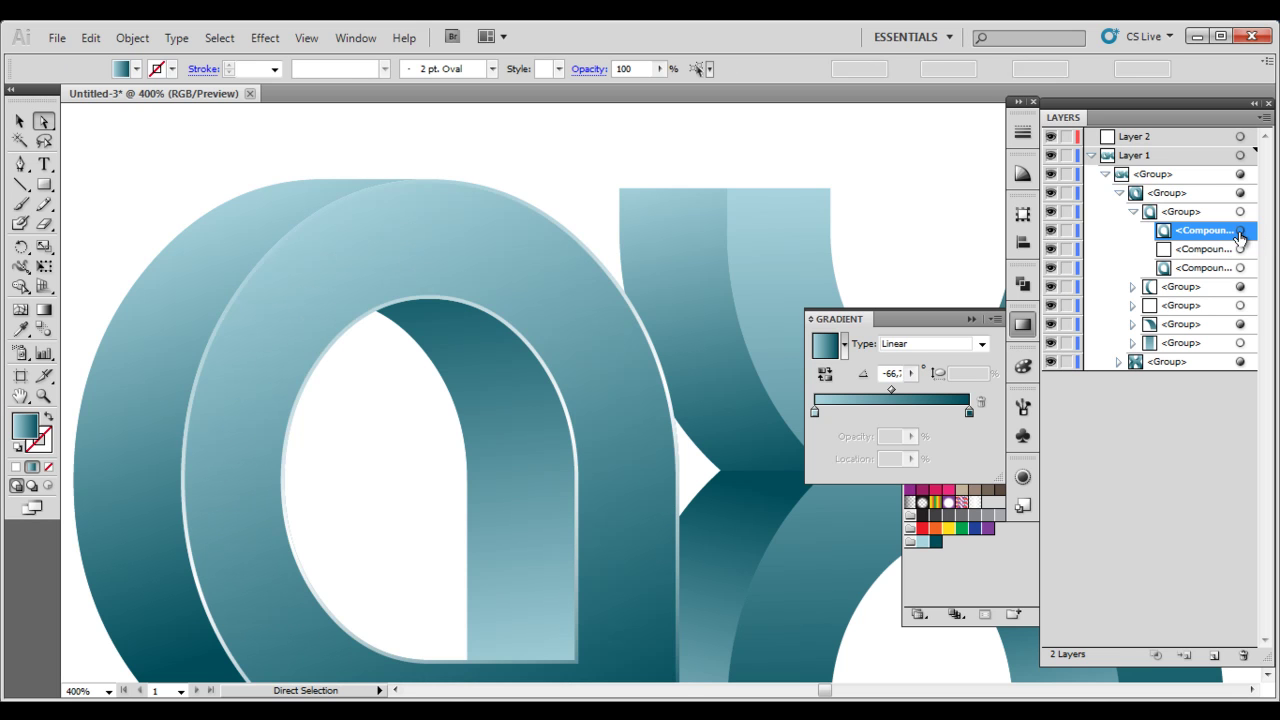
left_click(1238, 251, "shift")
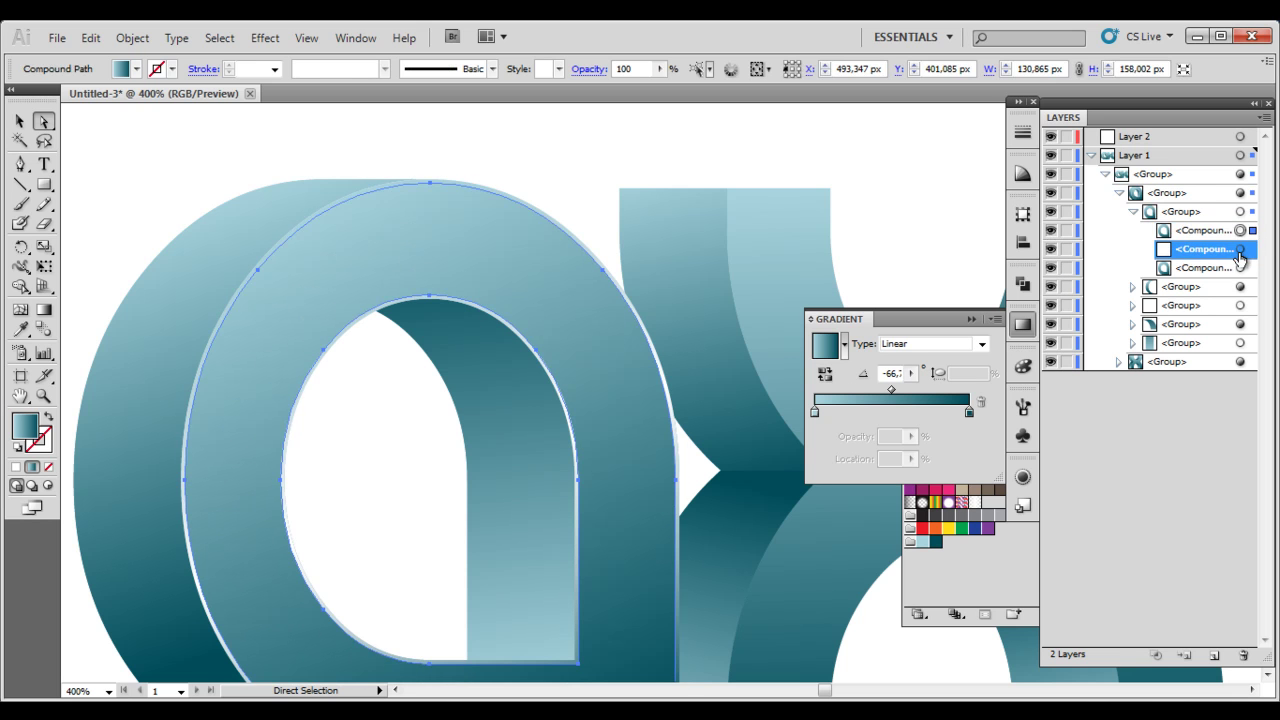
left_click(1239, 251)
left_click(1050, 249)
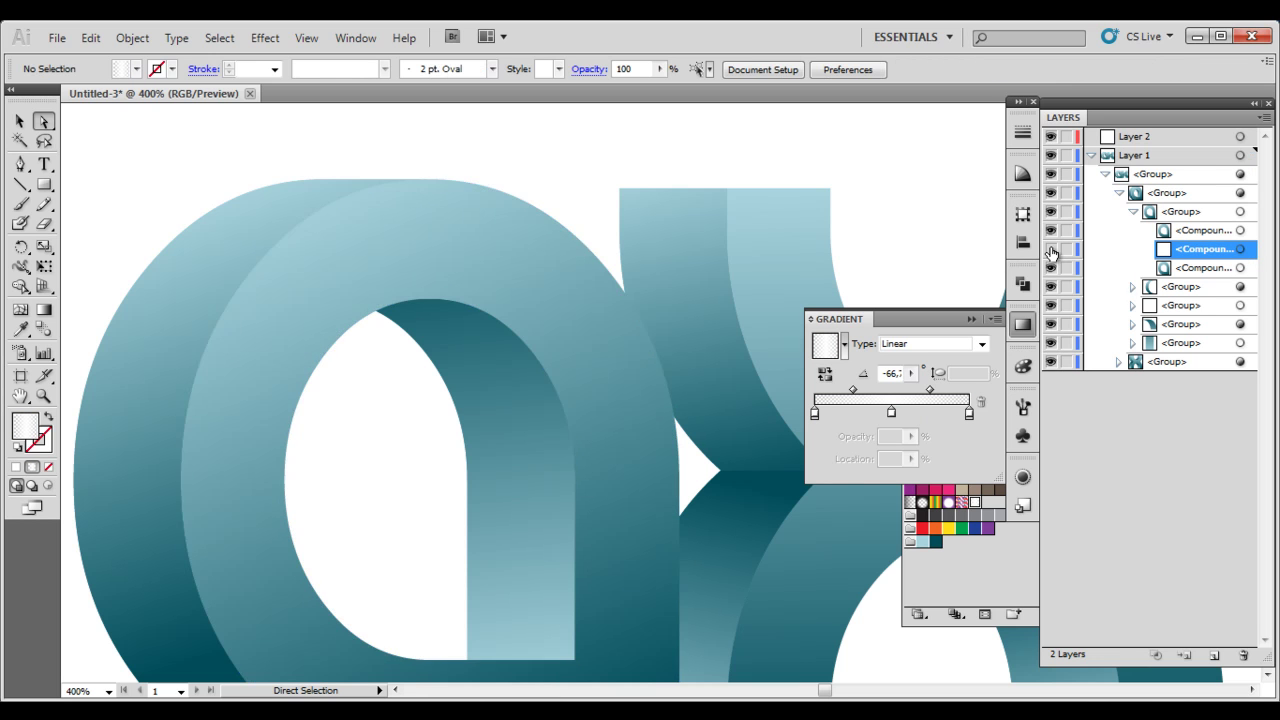
left_click(1050, 249)
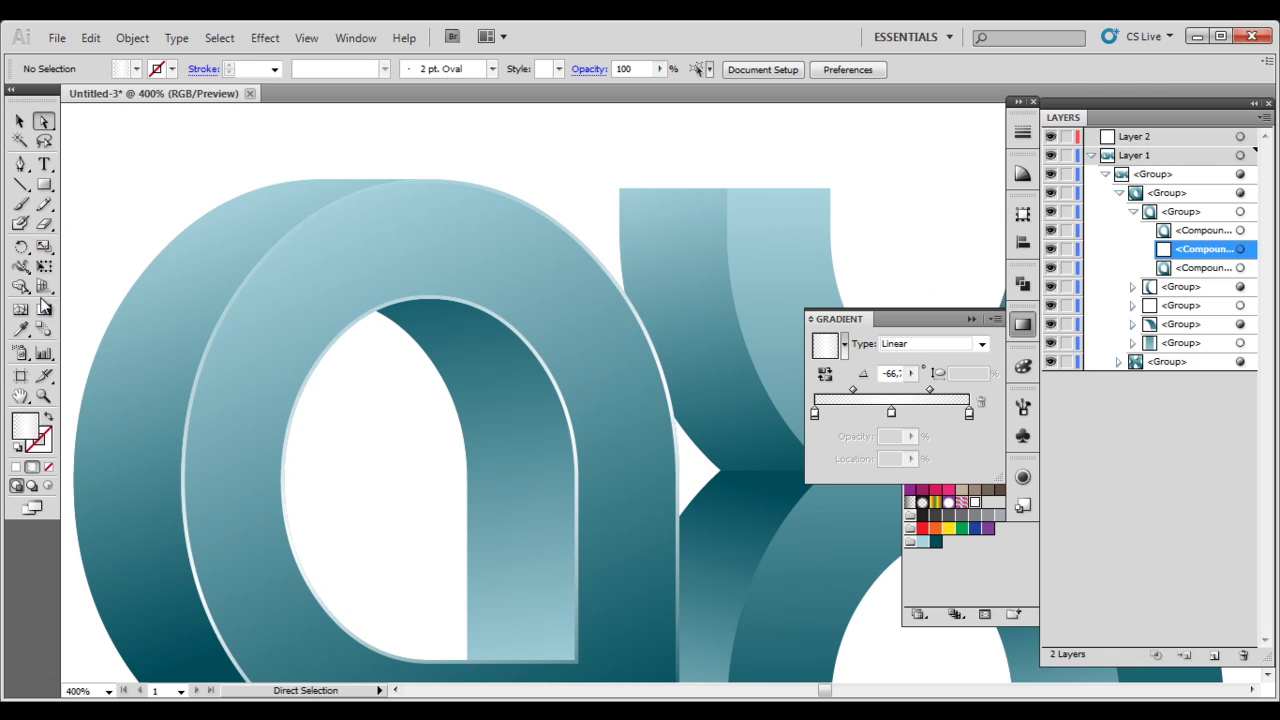
left_click(44, 310)
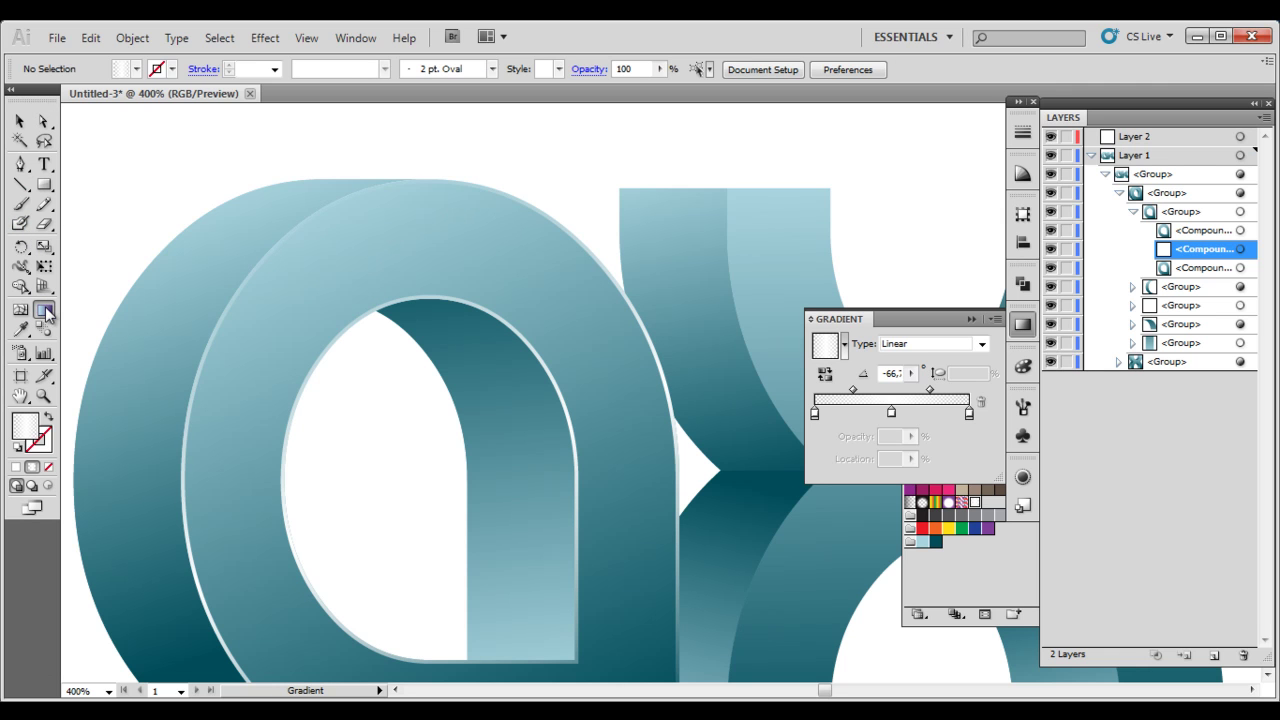
Drag the a's highlight gradient diagonally so it runs at about -129°
left_click(1241, 250)
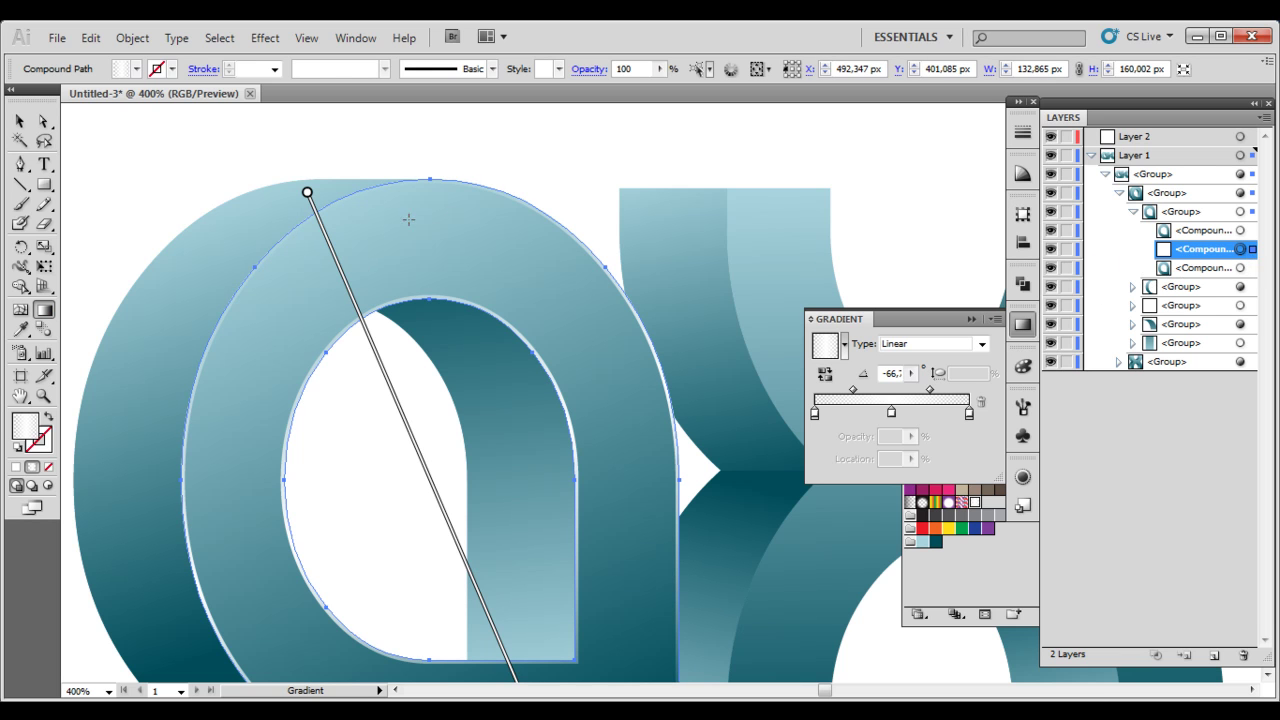
mouse_move(514, 192)
left_mouse_down()
mouse_move(366, 306)
mouse_move(200, 478)
left_mouse_up()
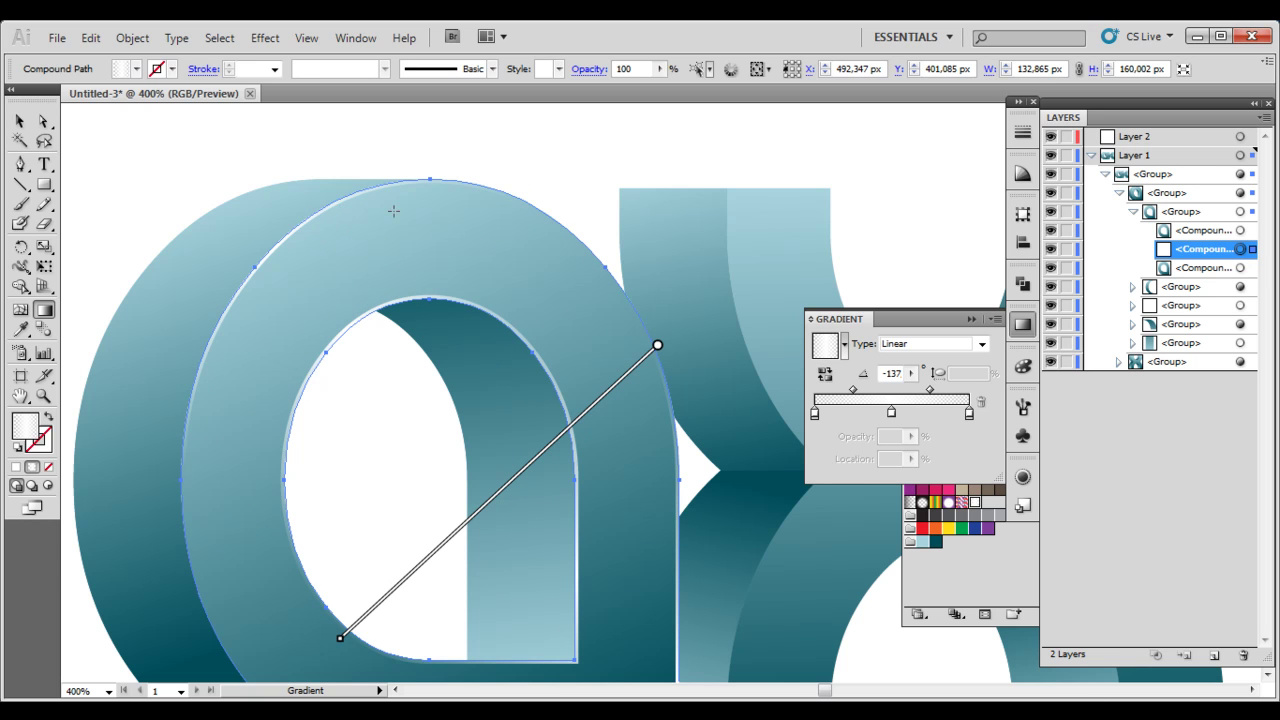
mouse_move(416, 205)
left_mouse_down()
mouse_move(234, 403)
mouse_move(299, 383)
left_mouse_up()
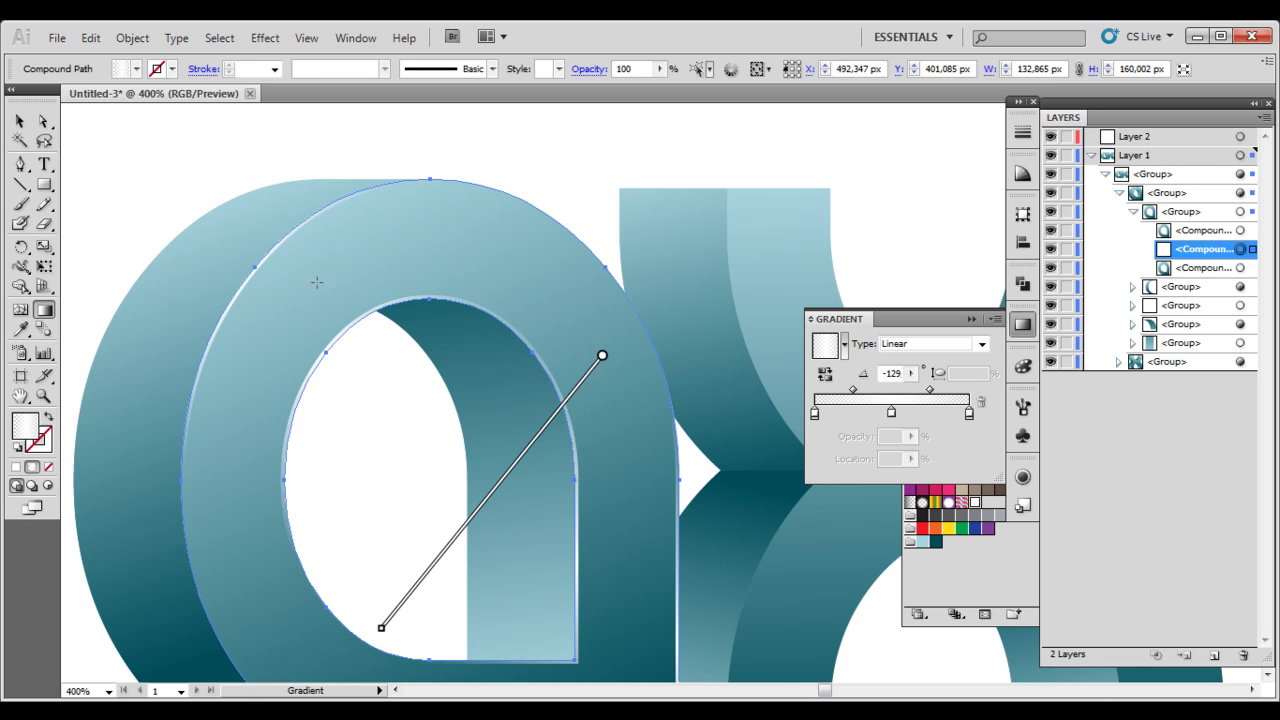
left_click(43, 120)
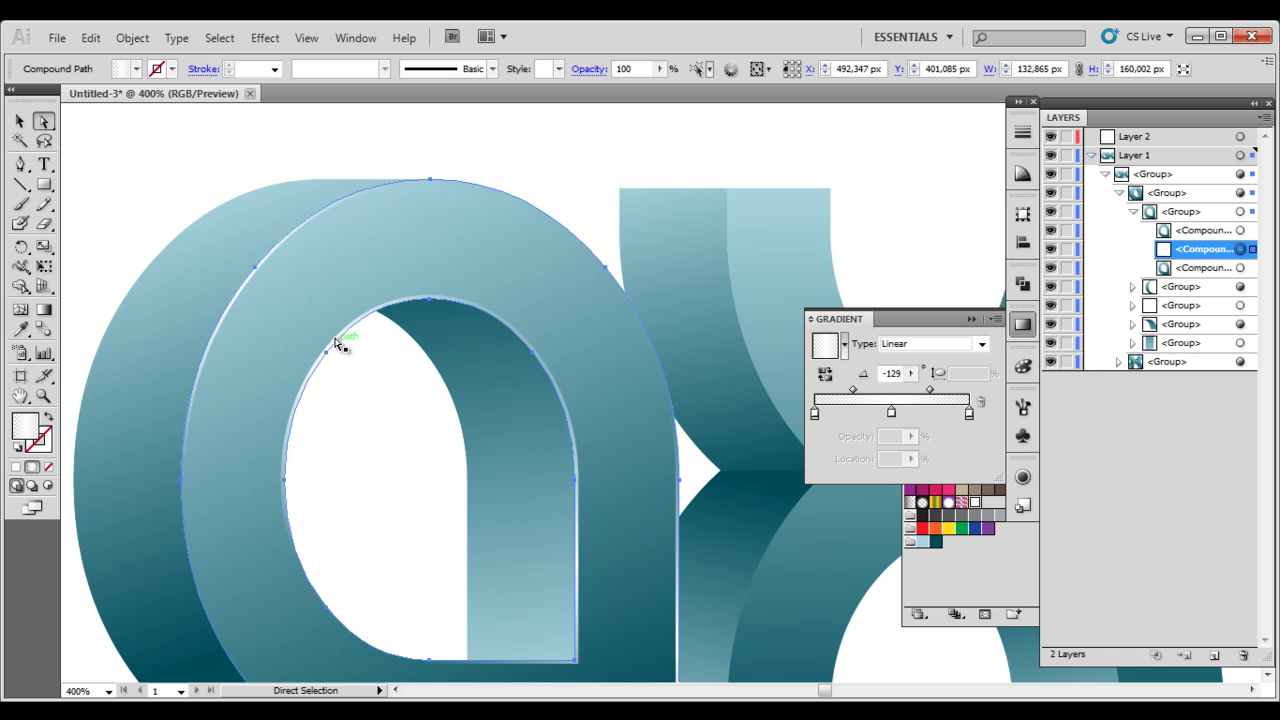
Refit the highlight's inner-arch anchors to the a's inner curve
left_click(432, 299)
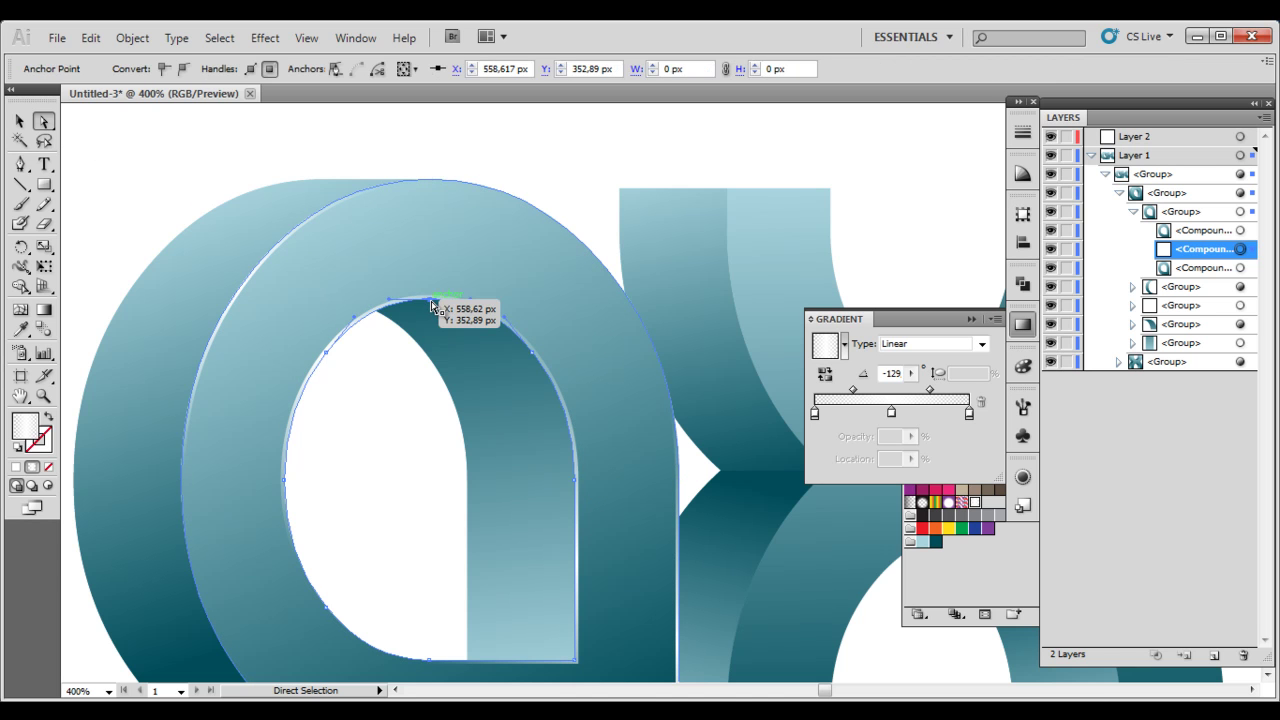
left_click_drag(432, 305, 436, 291)
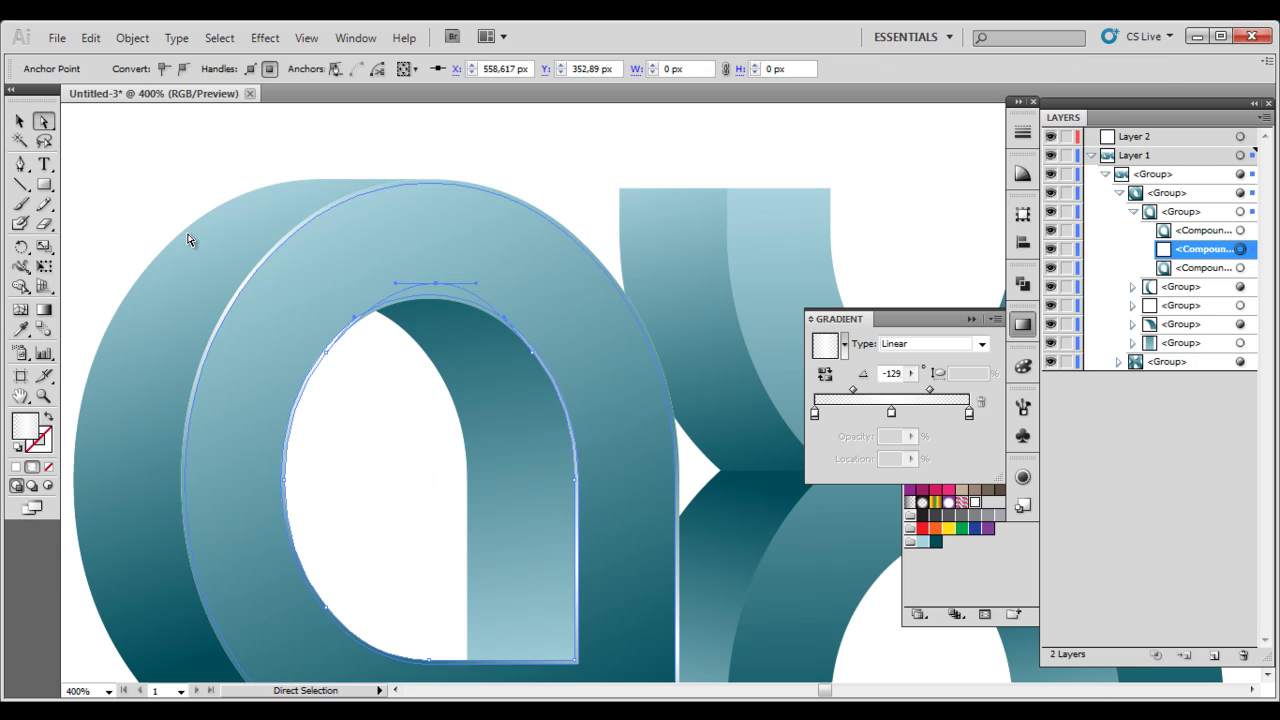
left_click_drag(45, 125, 86, 124)
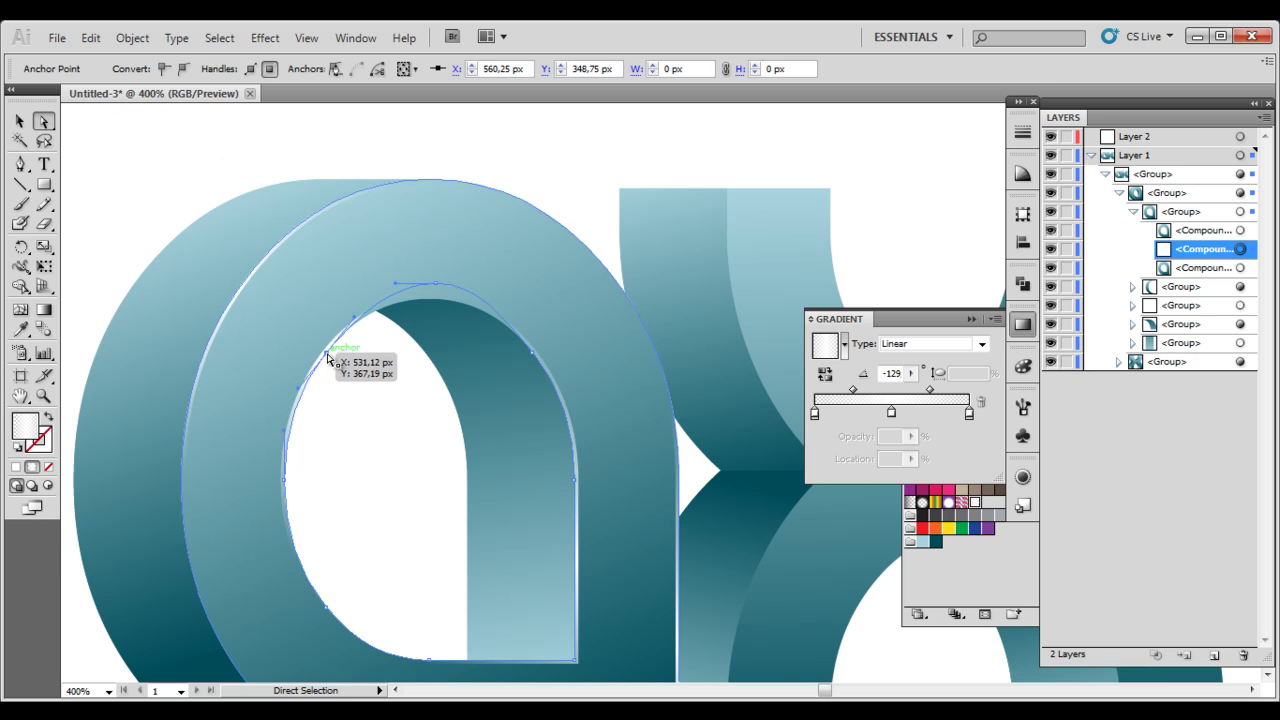
left_click_drag(327, 354, 316, 341)
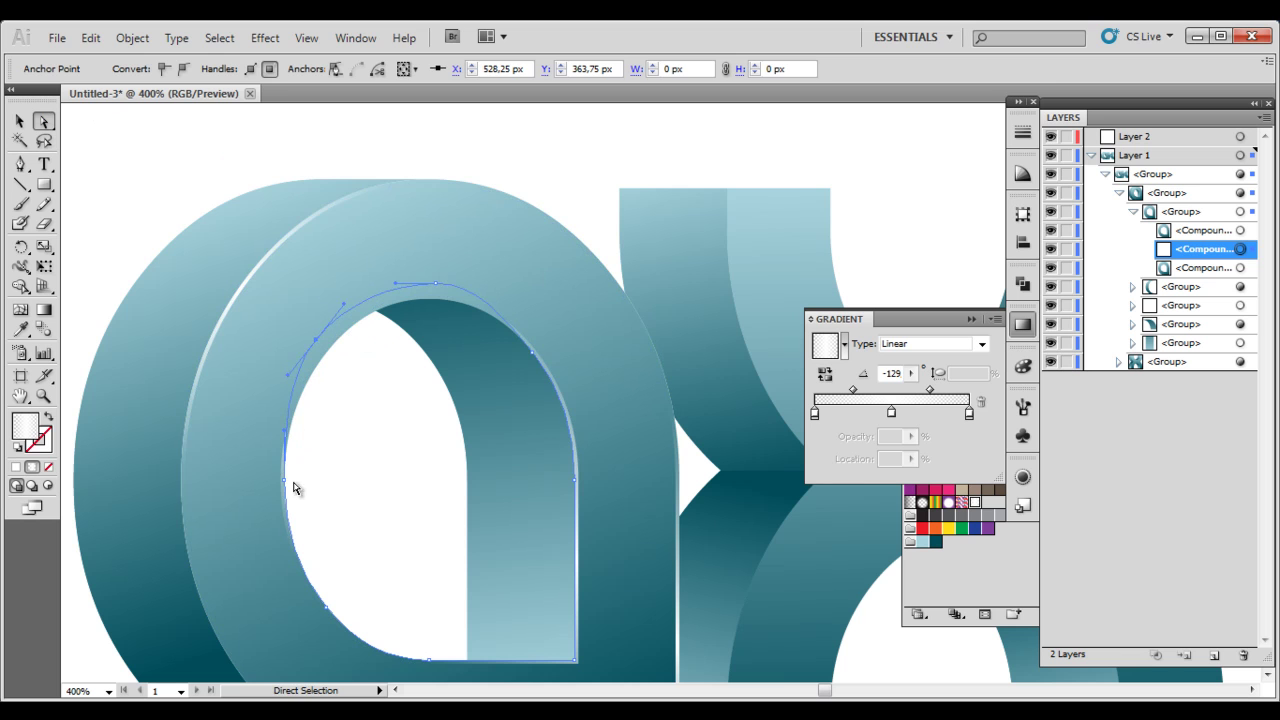
left_click_drag(288, 486, 343, 357)
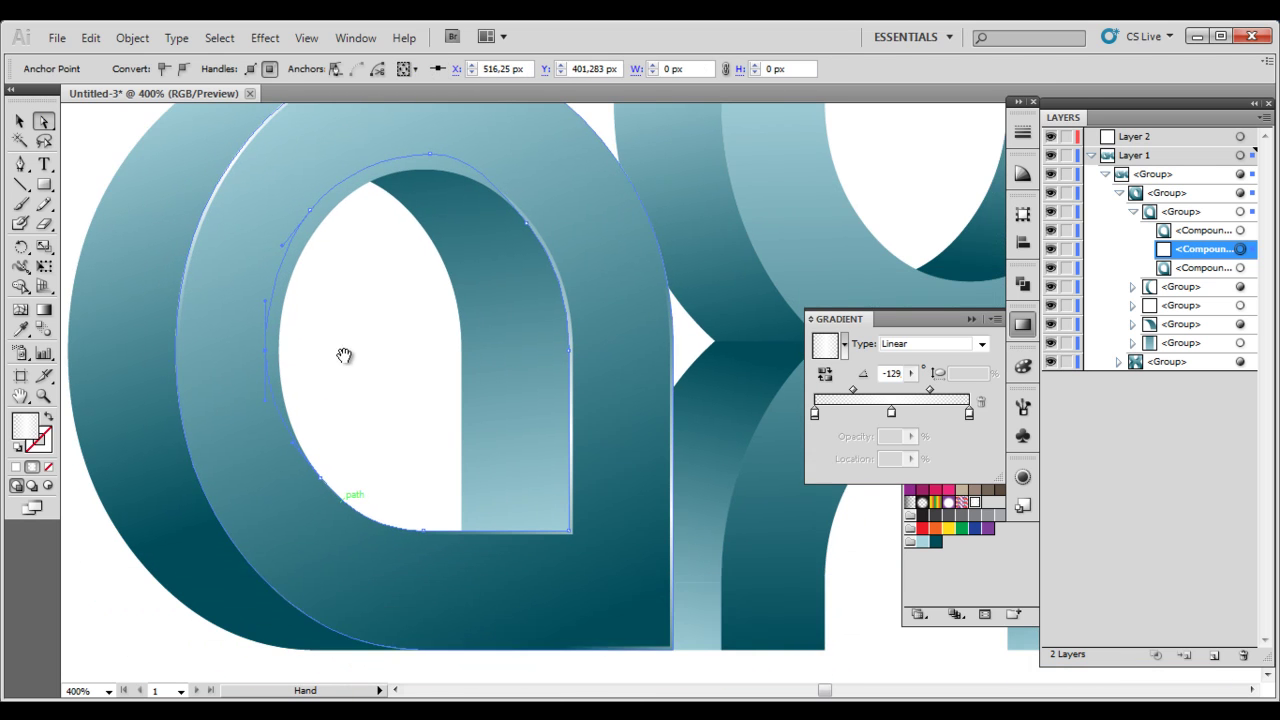
left_click(322, 483)
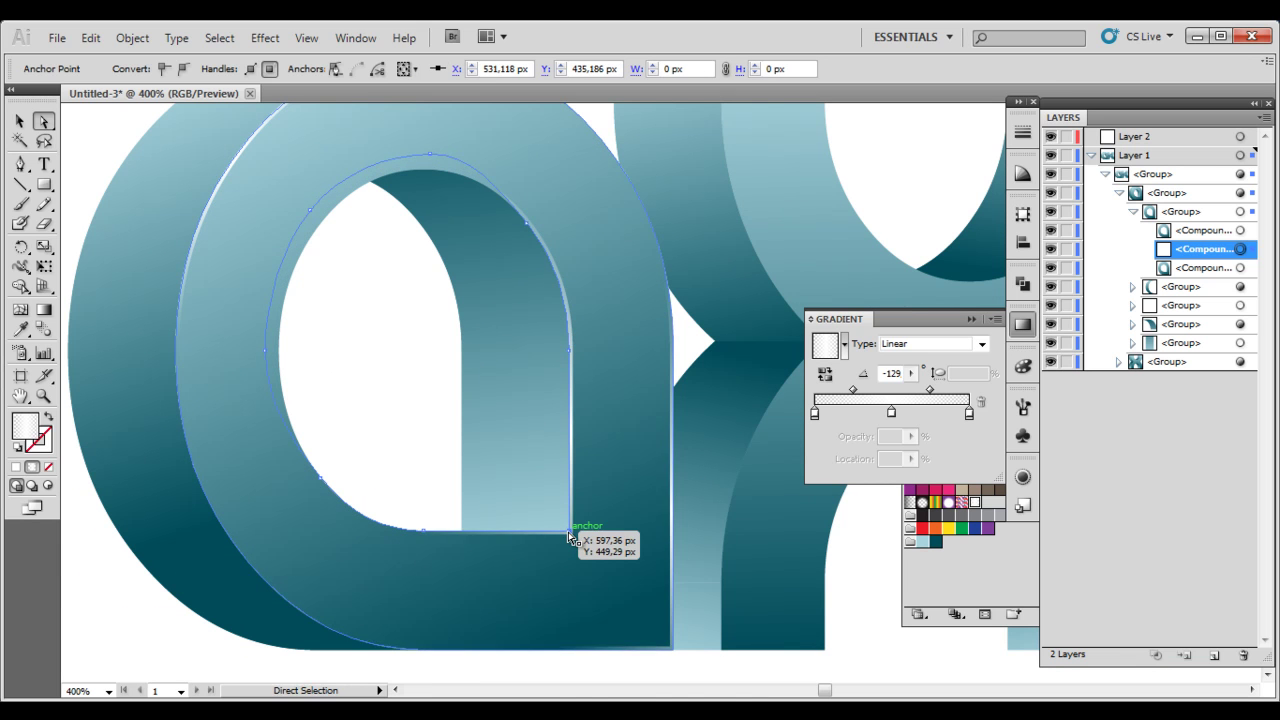
Push the highlight's right-side and top anchors outward, straighten its right edge vertically, and deselect
left_click_drag(569, 536, 573, 547)
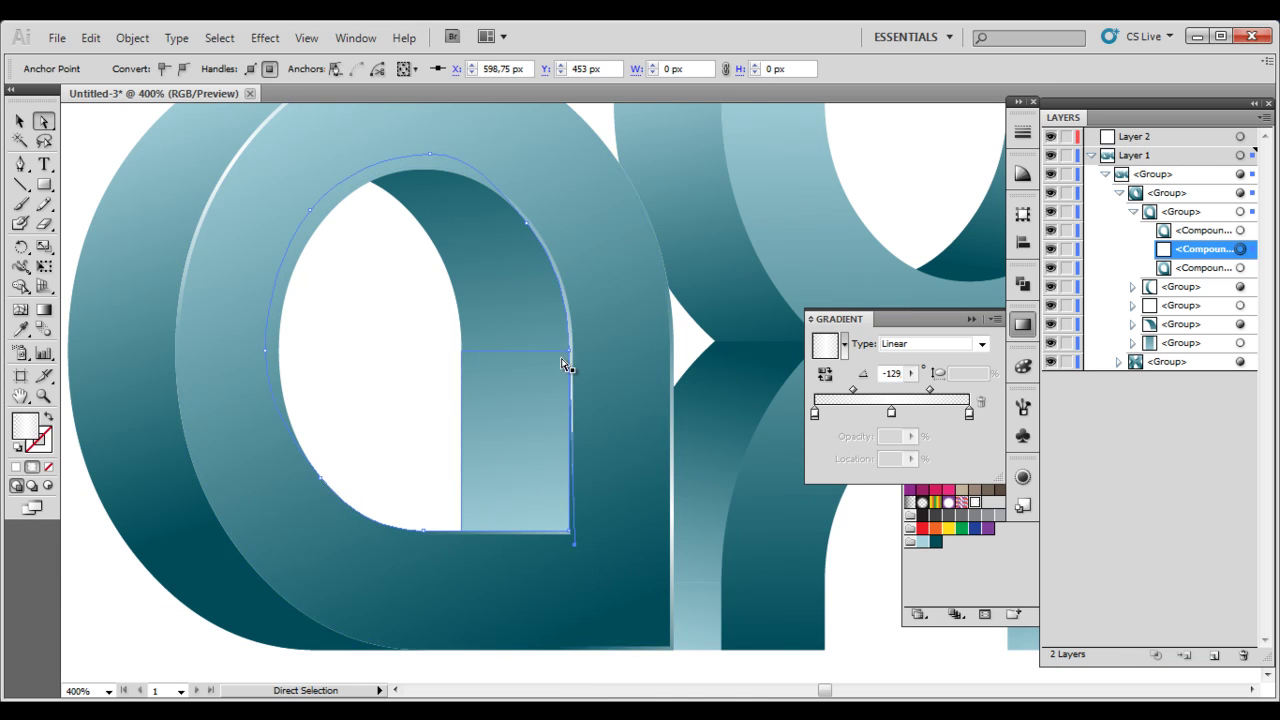
left_click_drag(564, 365, 597, 350)
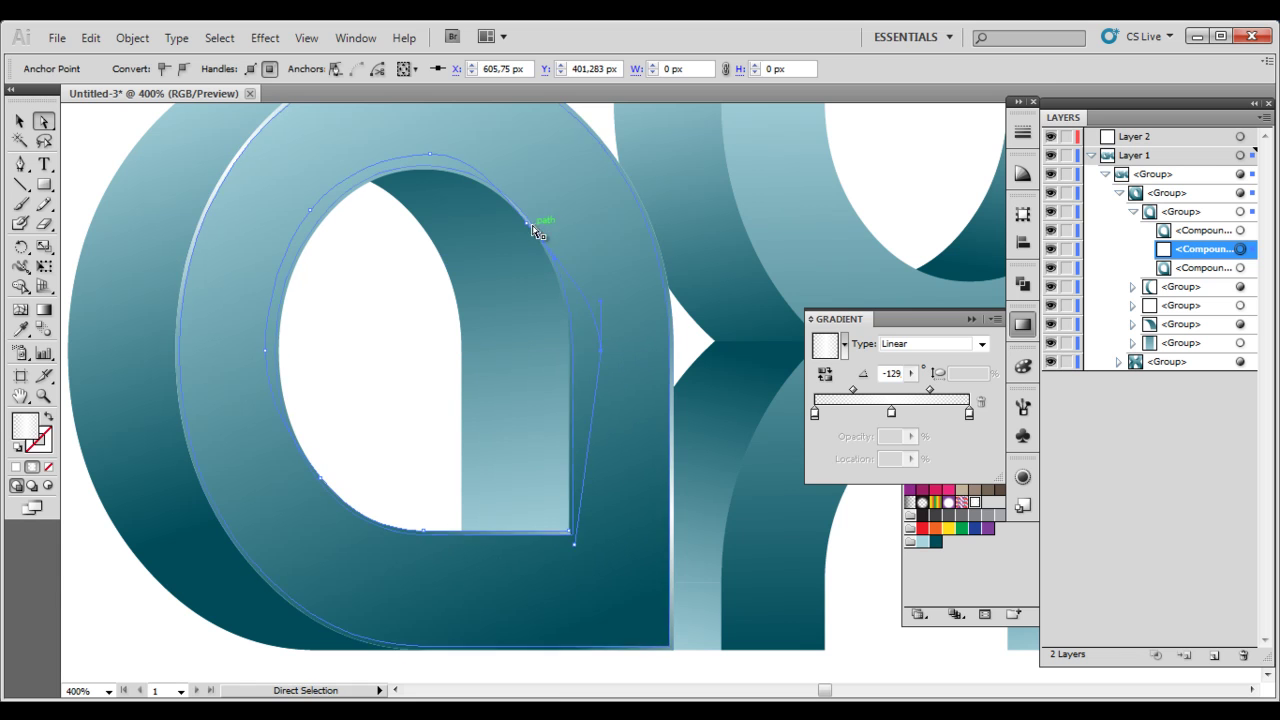
left_click_drag(534, 231, 553, 229)
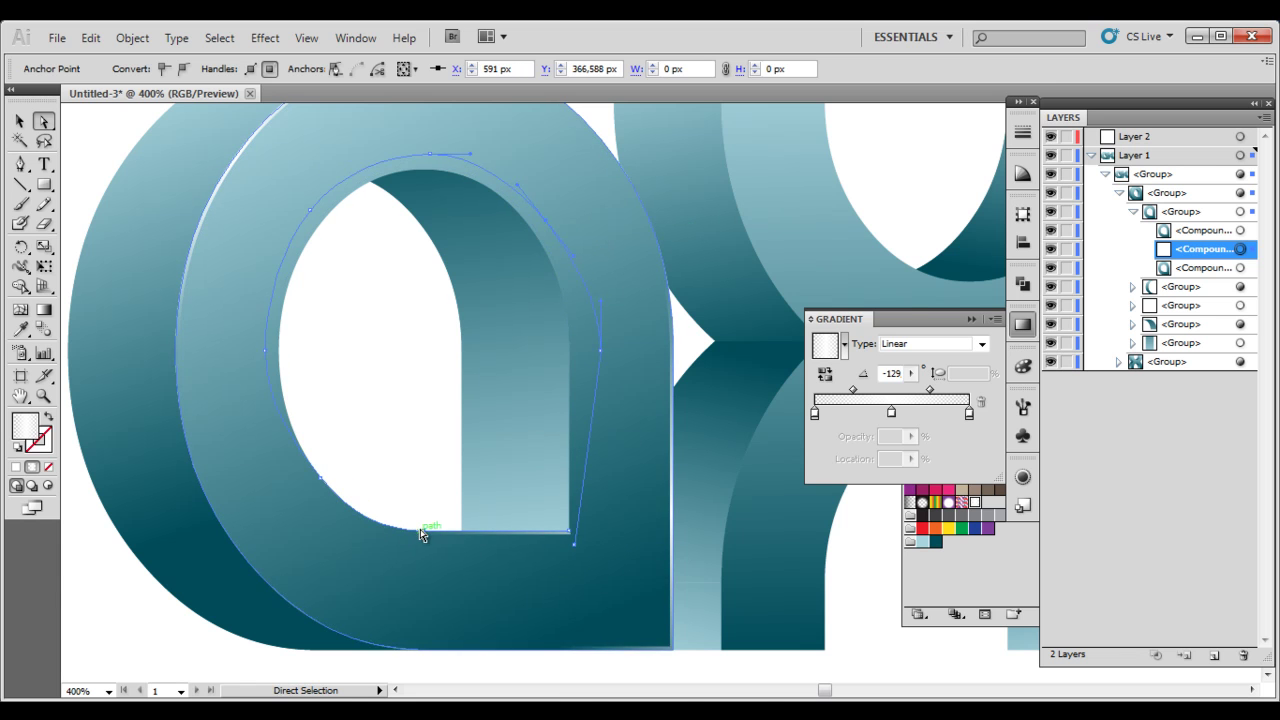
left_click_drag(680, 557, 614, 449)
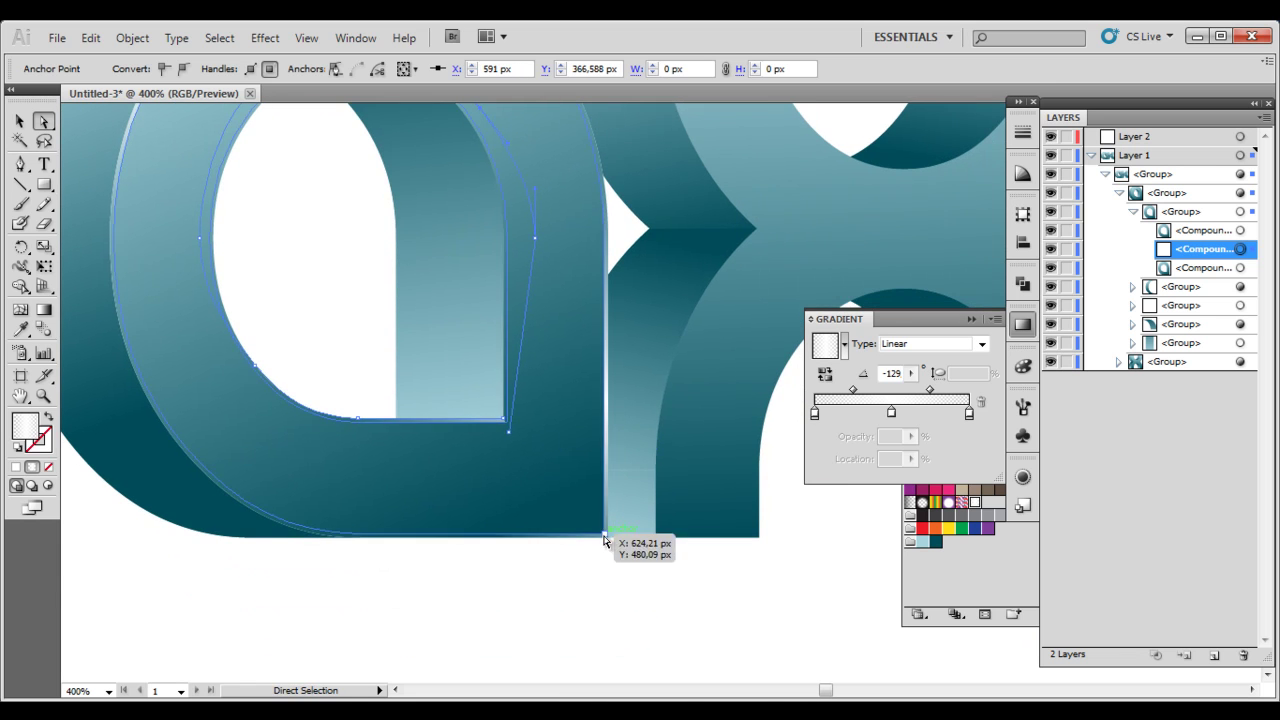
left_click_drag(604, 541, 577, 510)
left_click_drag(614, 271, 537, 443)
left_click_drag(557, 396, 528, 401)
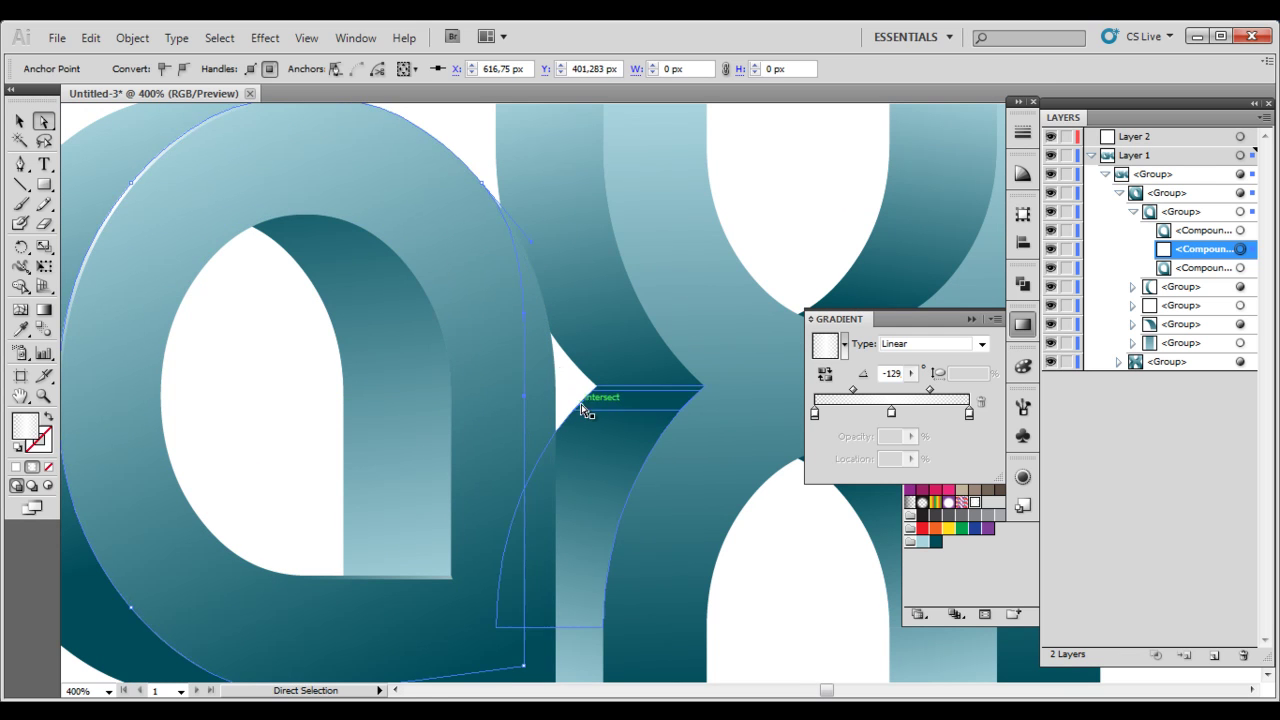
key("ctrl+shift+a")
Center the ax artwork and select the X's front face path in the Layers panel
scroll(522, 400, "down", 1)
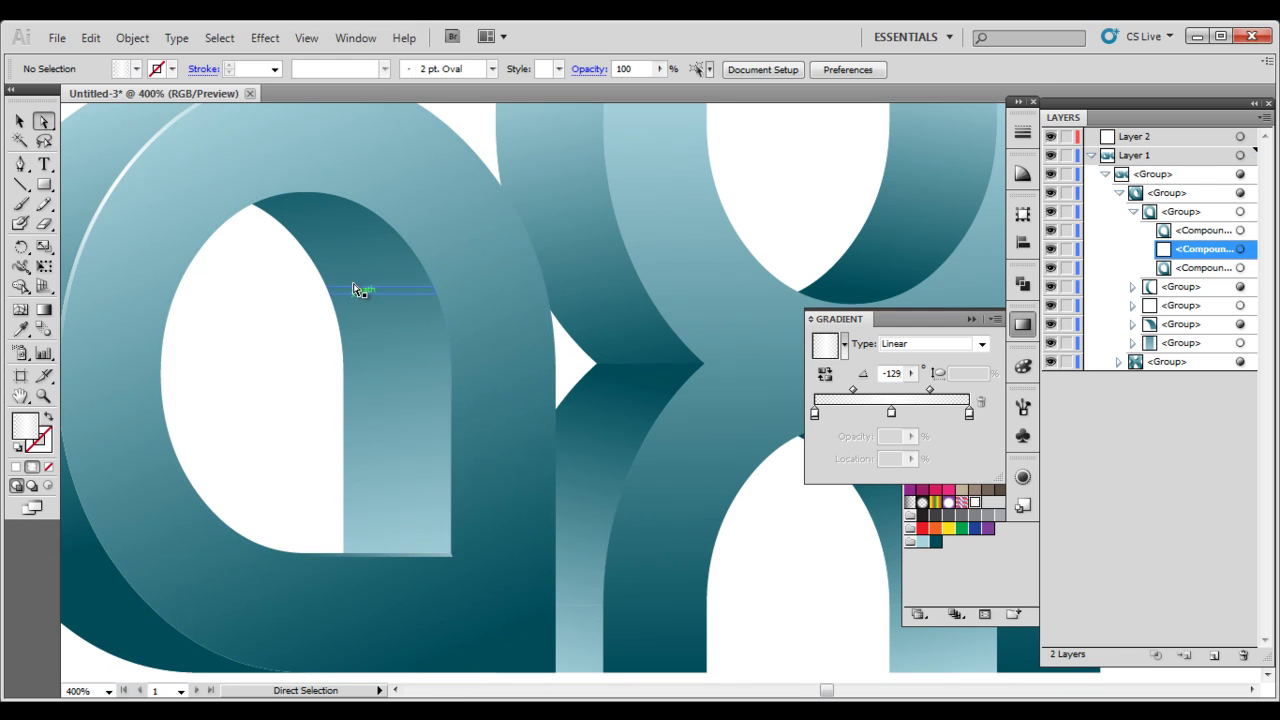
scroll(466, 343, "down", 2)
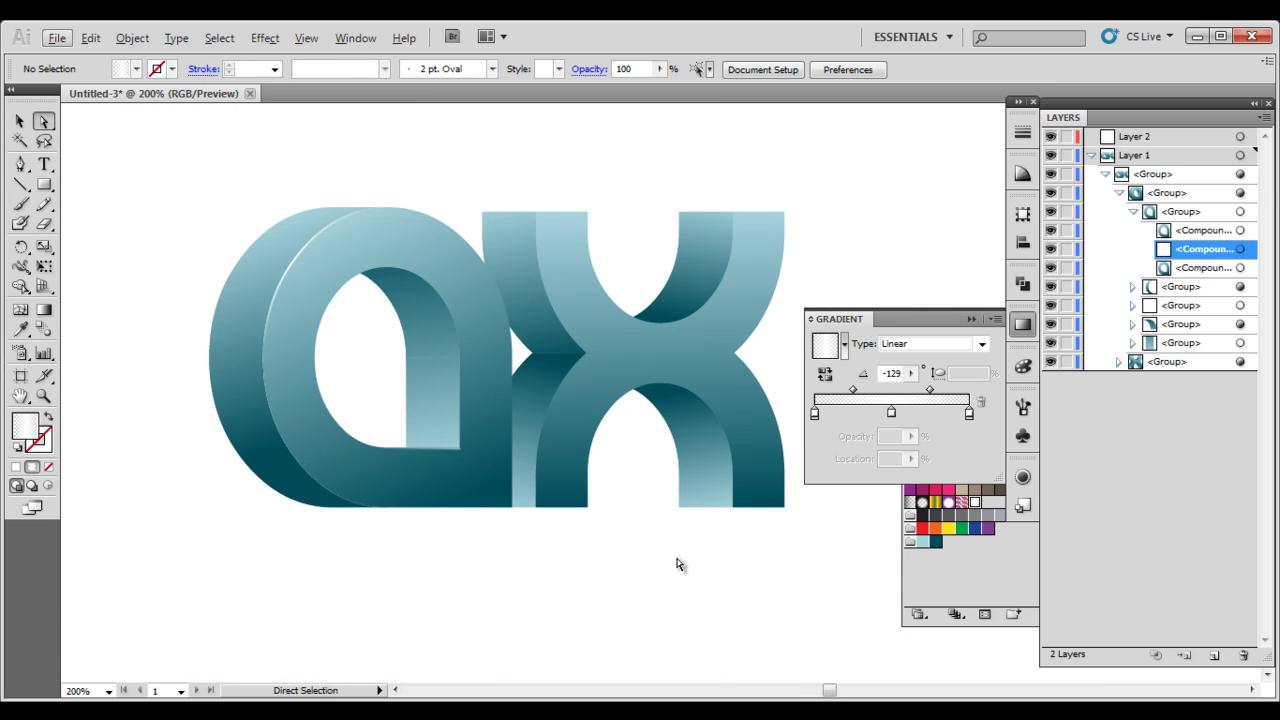
left_click_drag(571, 331, 532, 376)
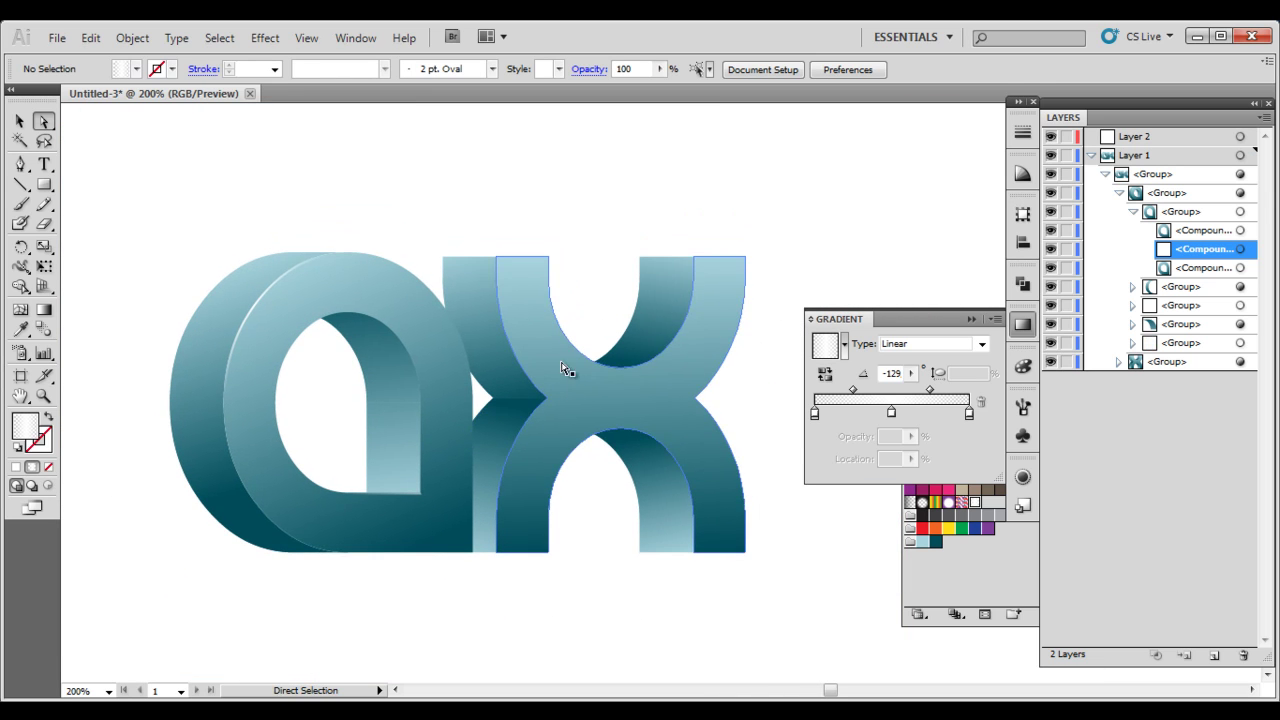
left_click(1119, 192)
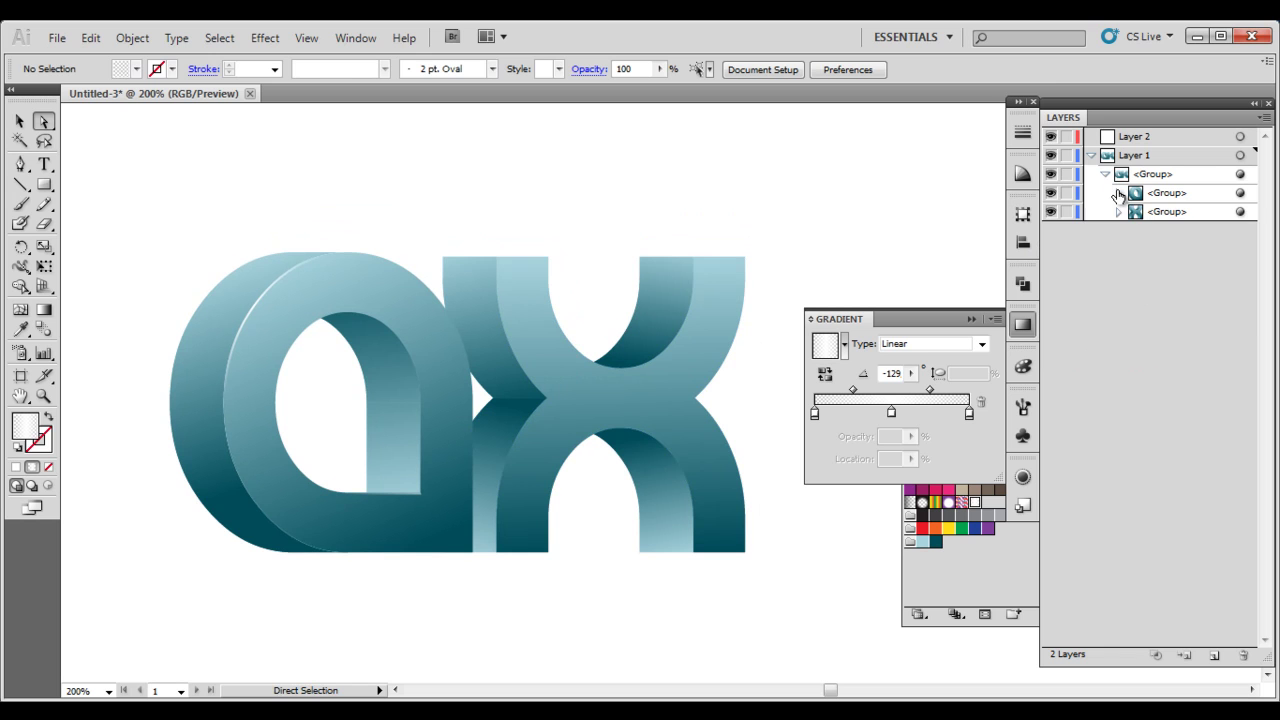
left_click(1119, 211)
left_click(1150, 214)
left_click(1175, 251)
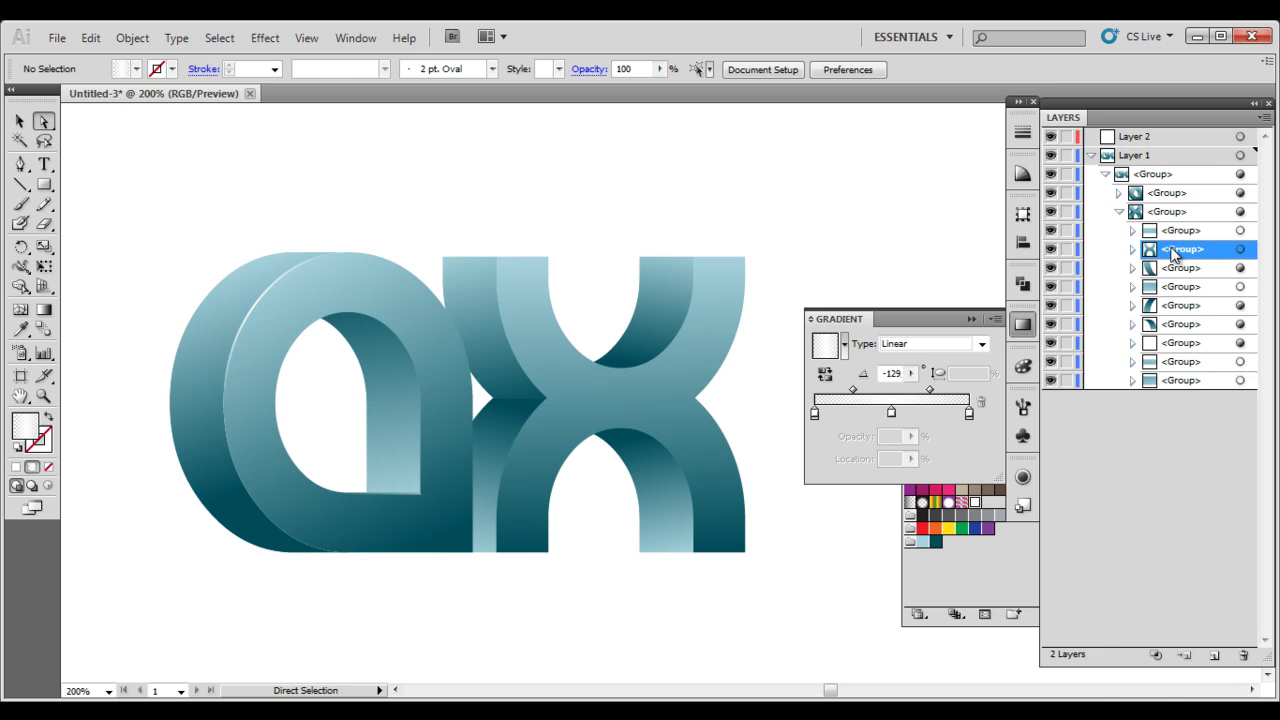
left_click(1133, 249)
left_click(1178, 268)
left_click(1240, 268)
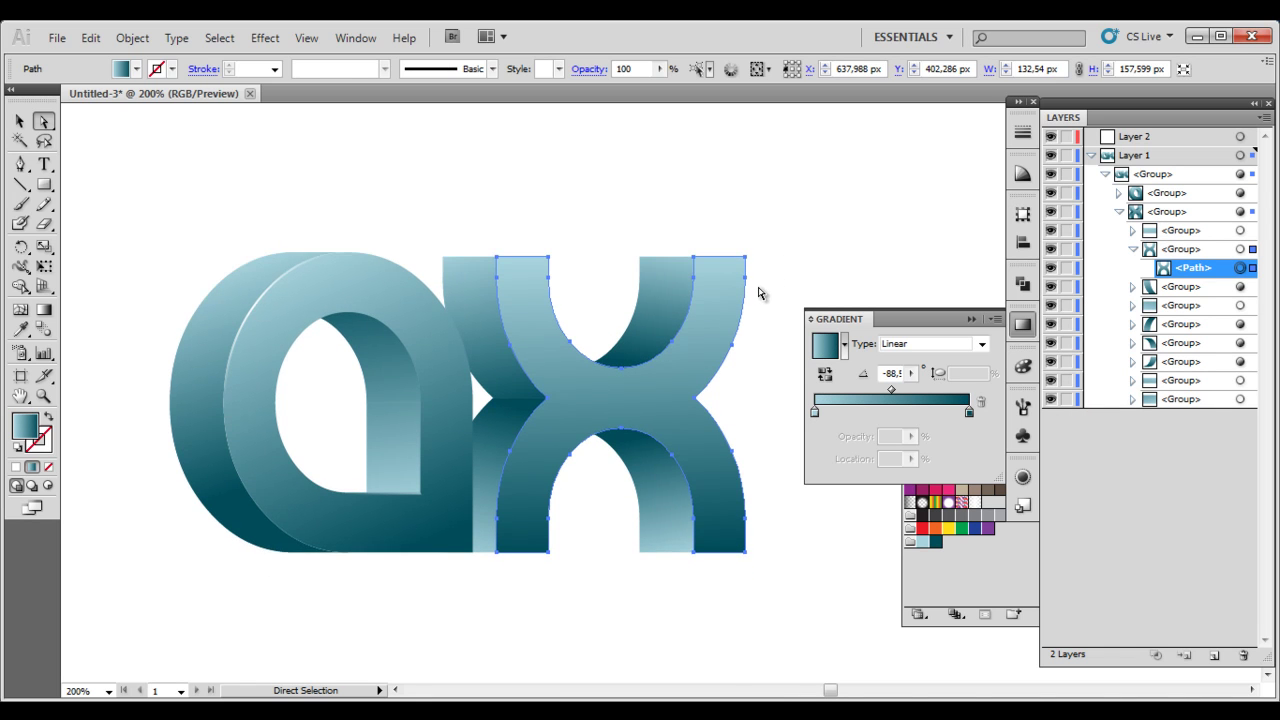
scroll(758, 293, "up", 1)
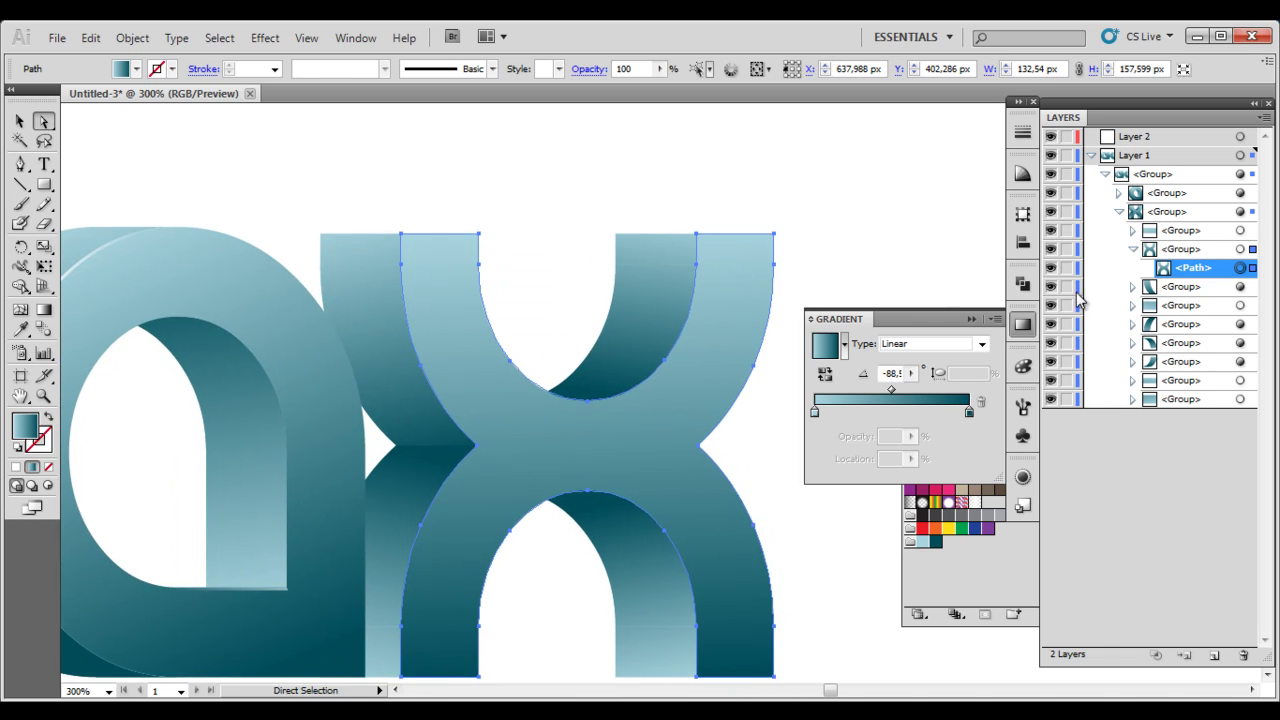
Apply a -1 px Offset Path to the X's front face and select the inset copy
left_click(1211, 652)
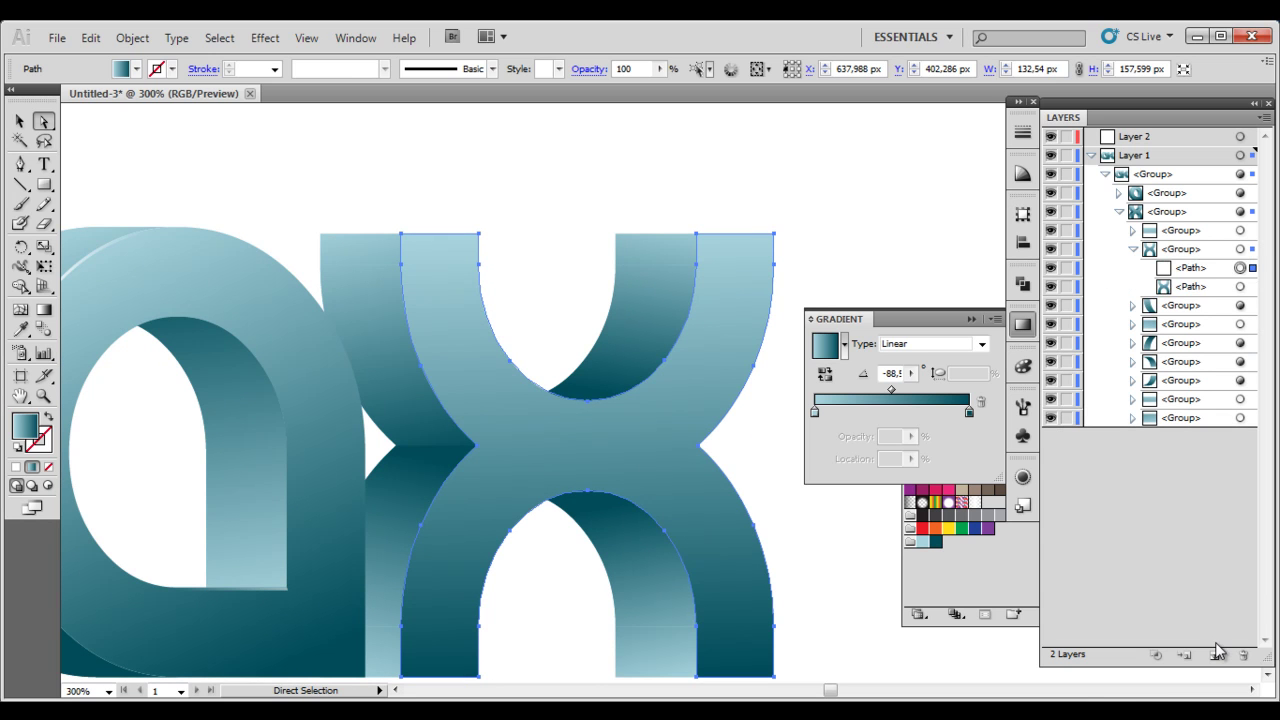
left_click(1152, 266)
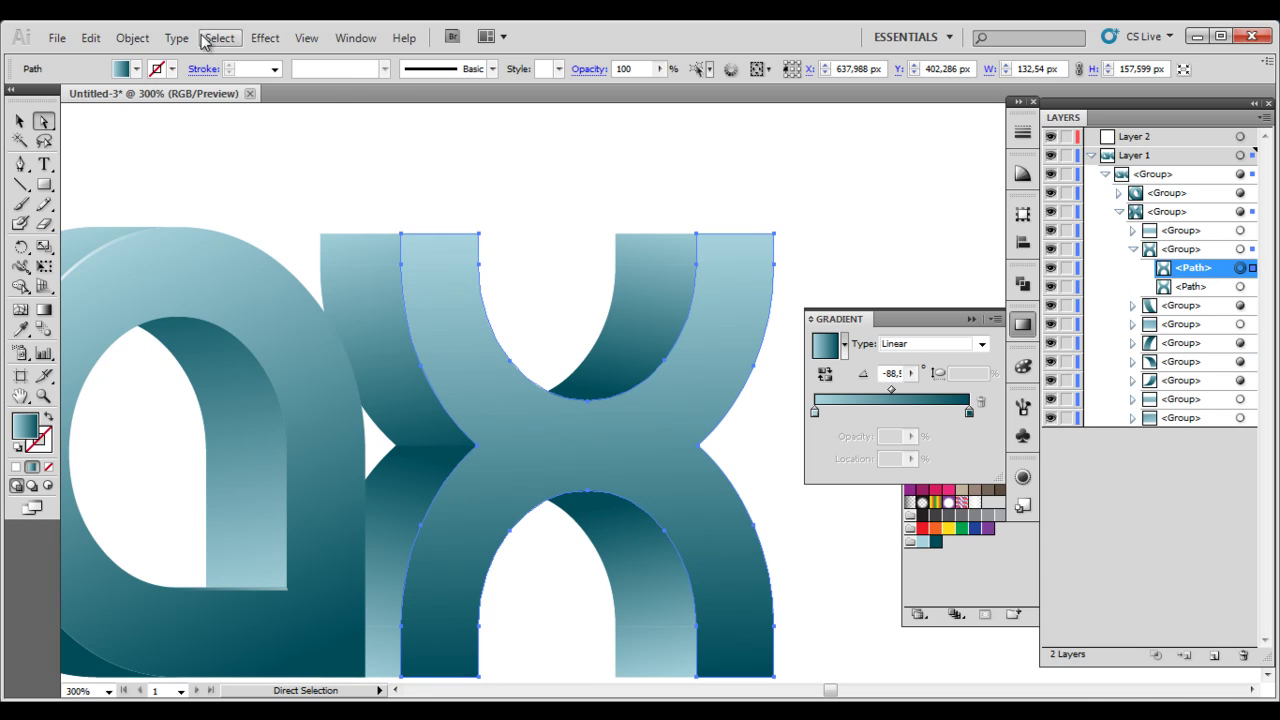
left_click(132, 38)
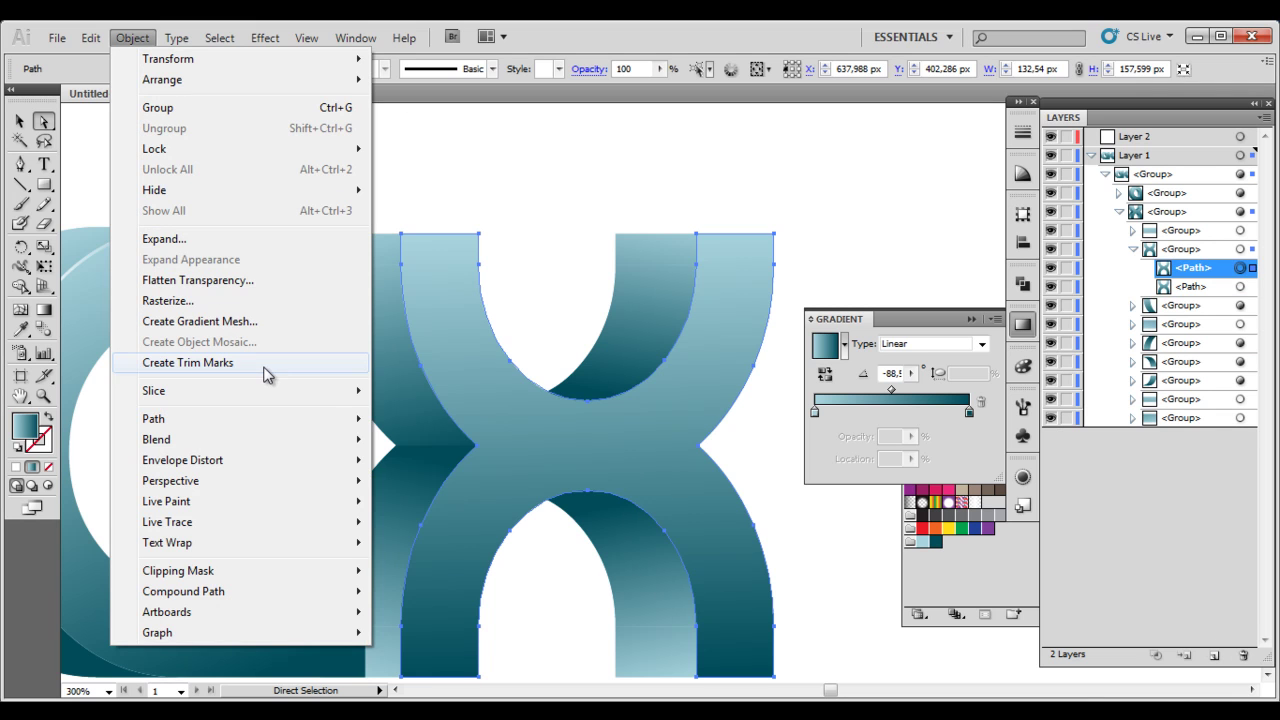
mouse_move(337, 422)
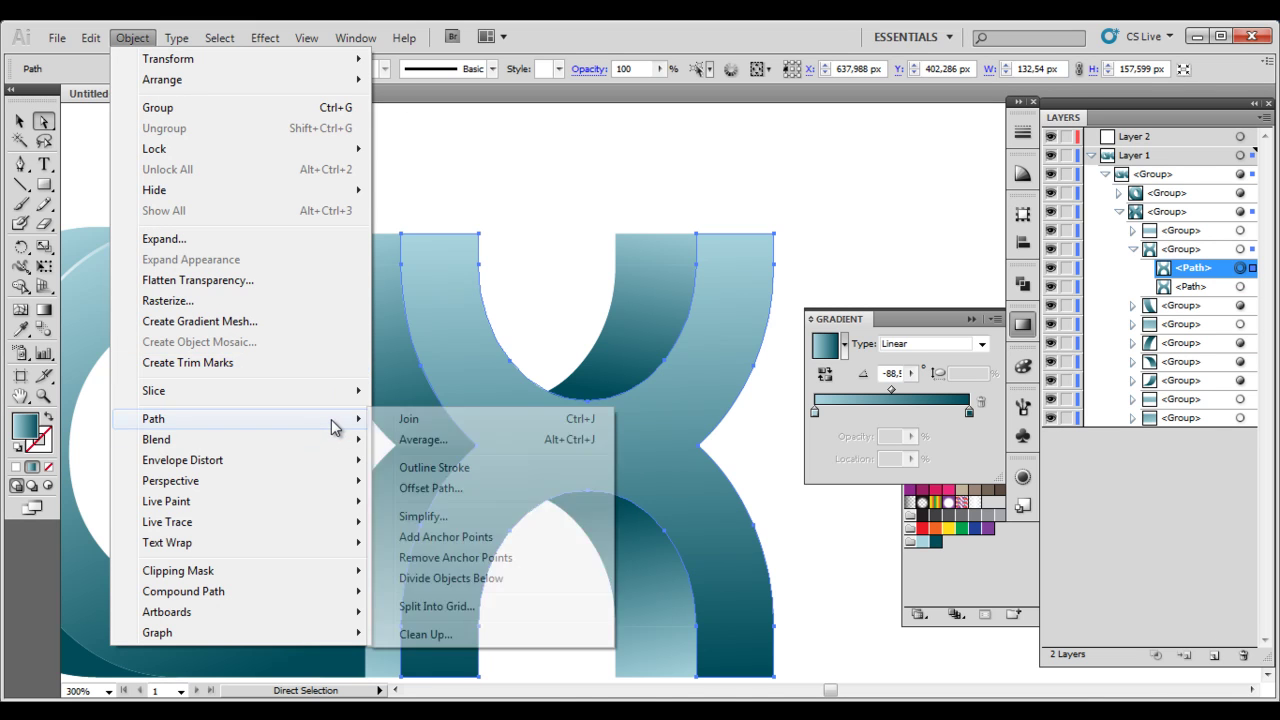
left_click(482, 488)
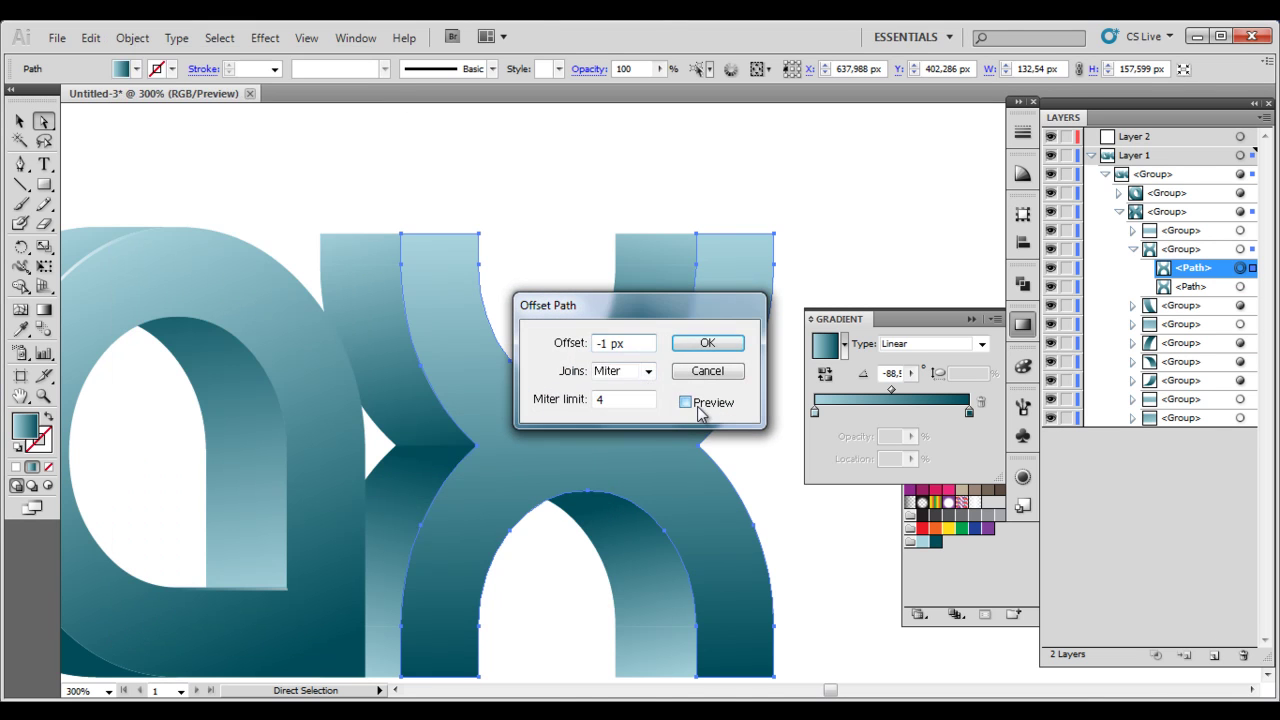
left_click(685, 402)
left_click(689, 347)
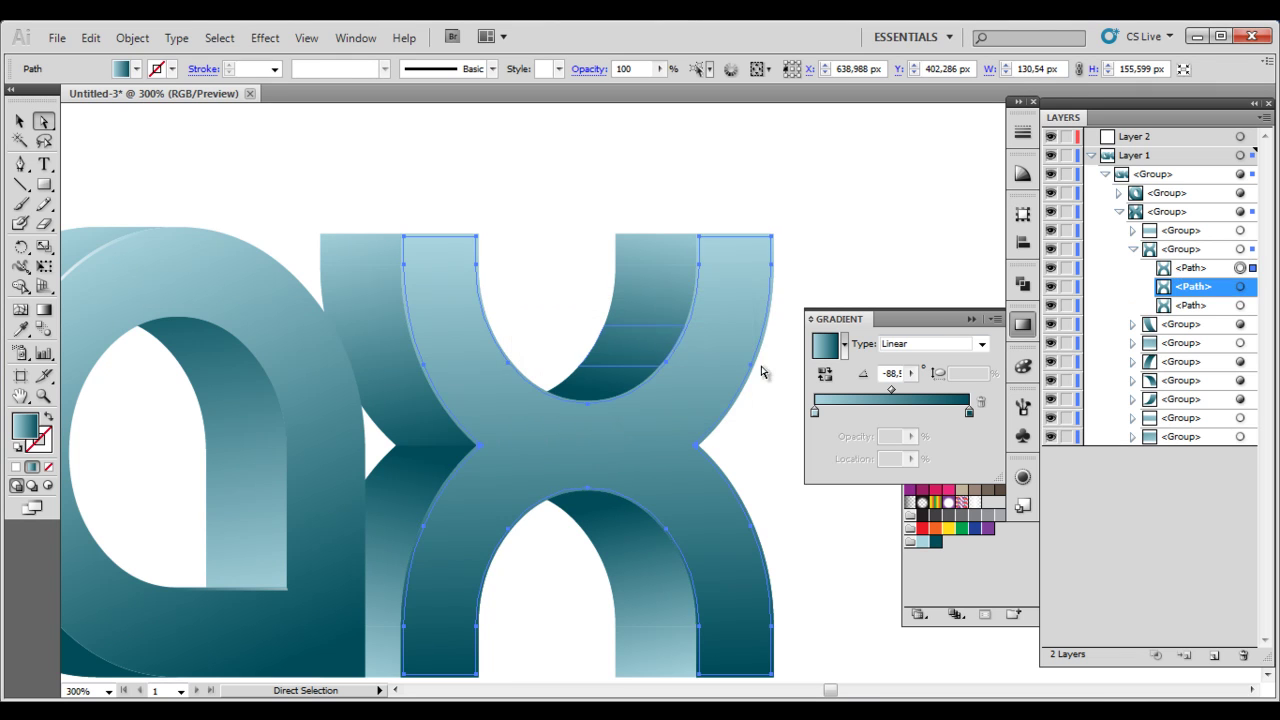
left_click(1240, 287)
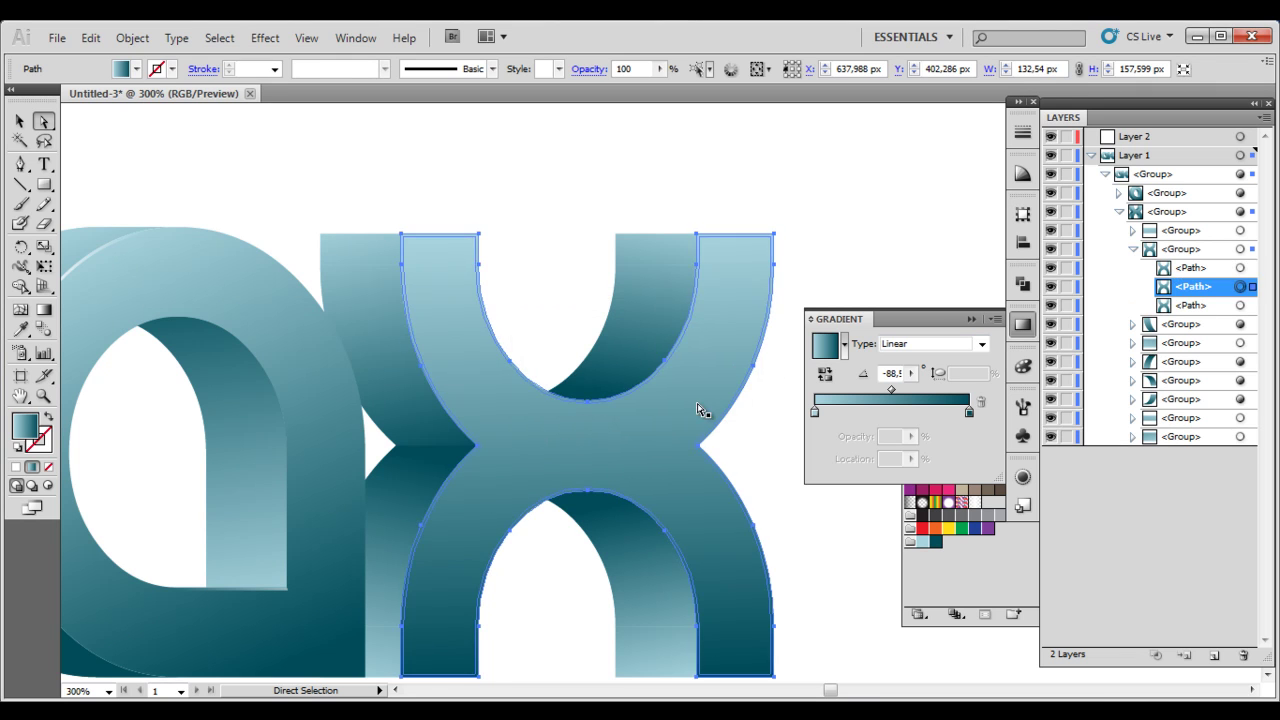
Apply the light, fading-to-transparent gradient preset to the X's inset copy
left_click(844, 345)
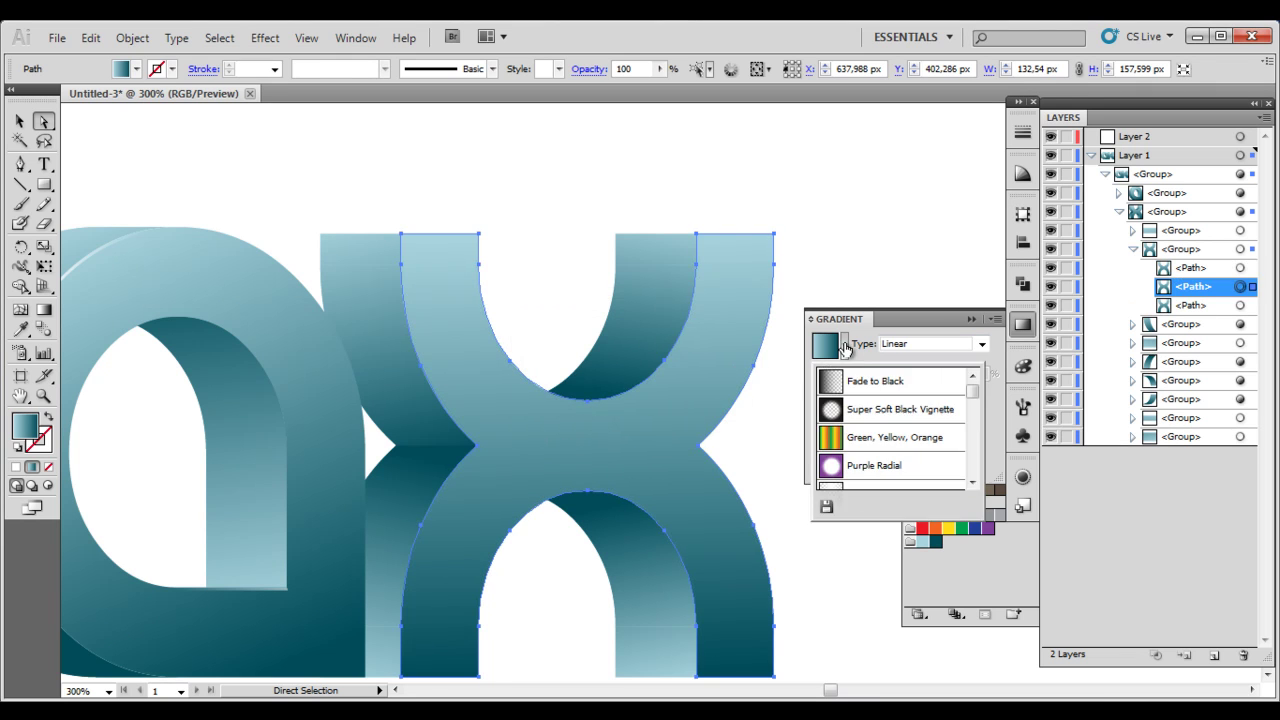
left_click(940, 487)
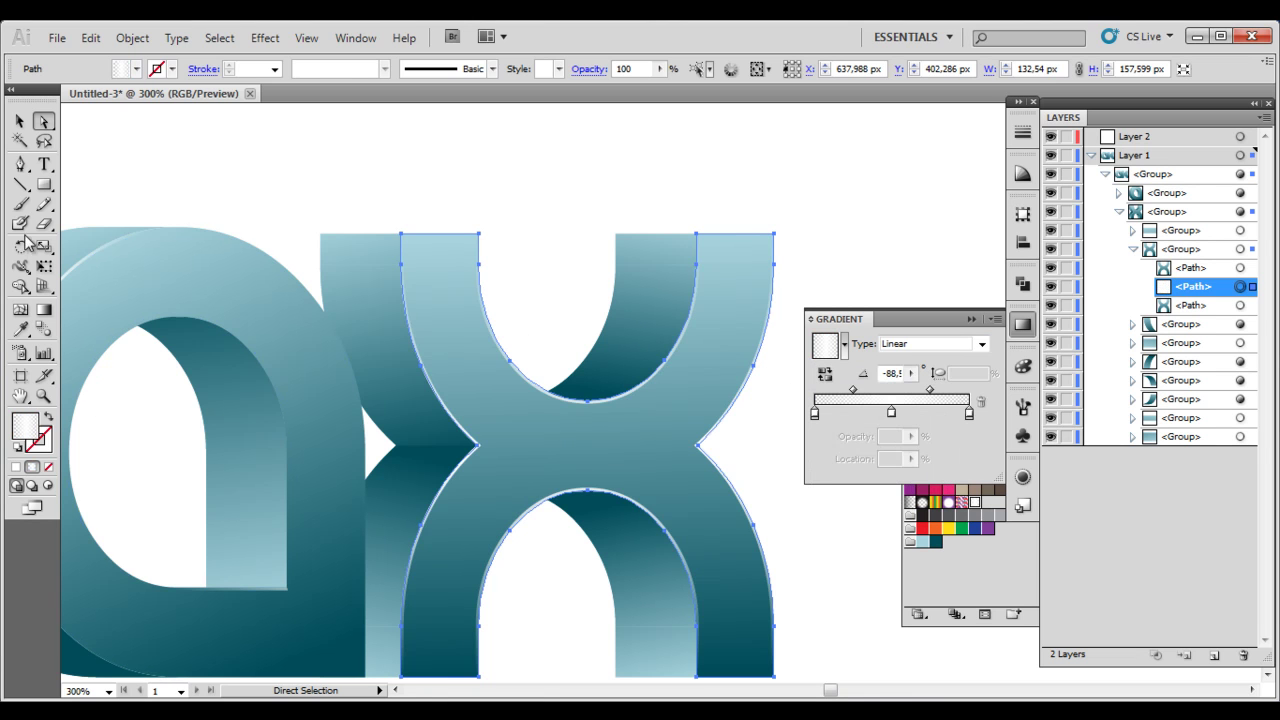
left_click(44, 309)
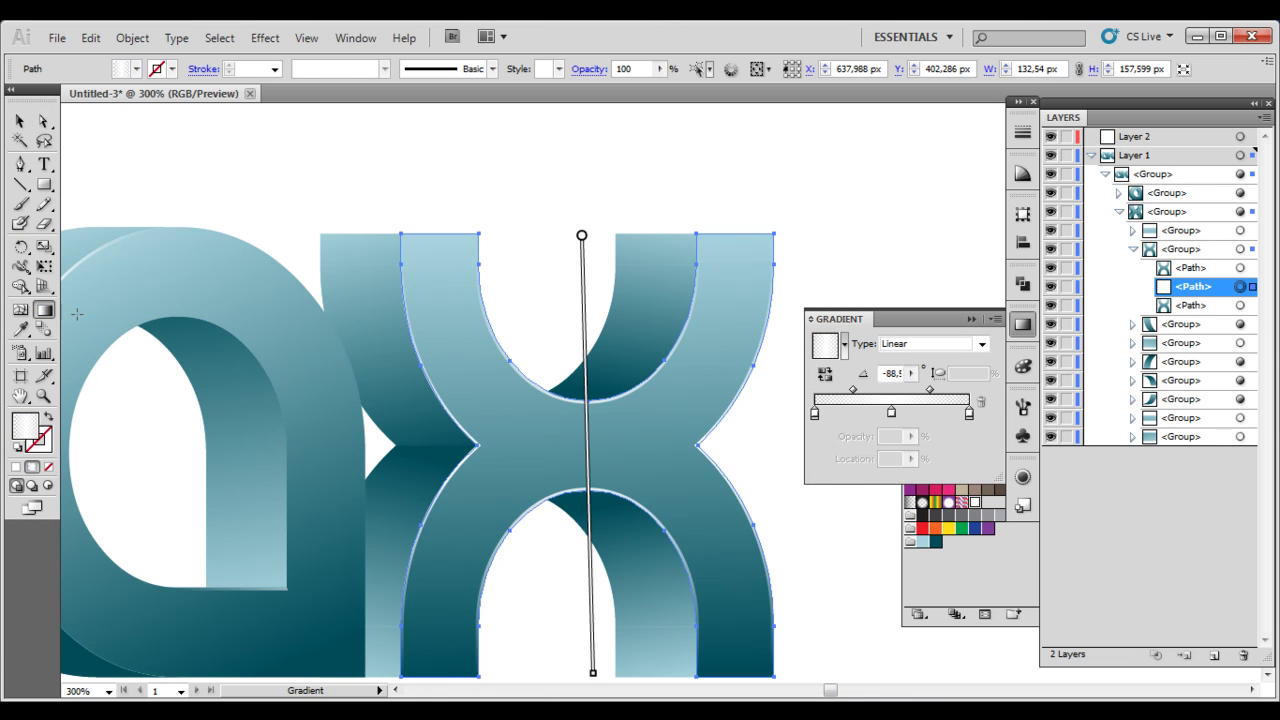
scroll(512, 472, "down", 2)
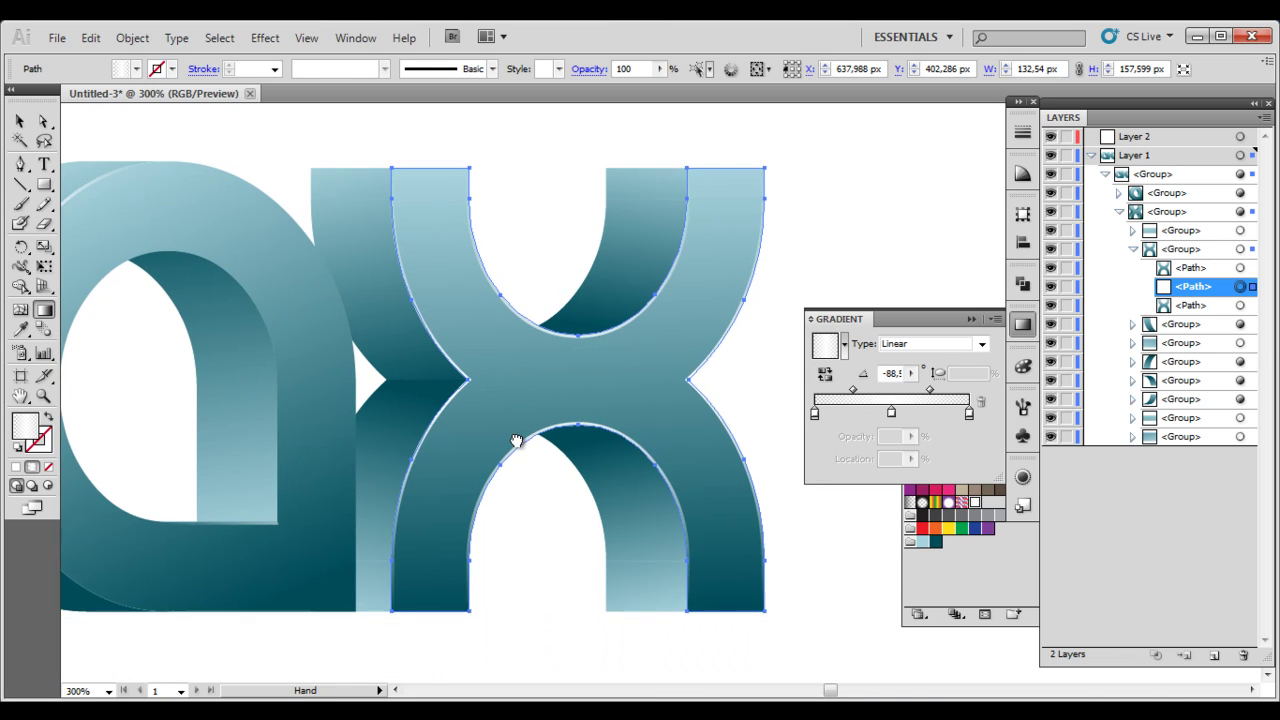
scroll(526, 457, "up", 1)
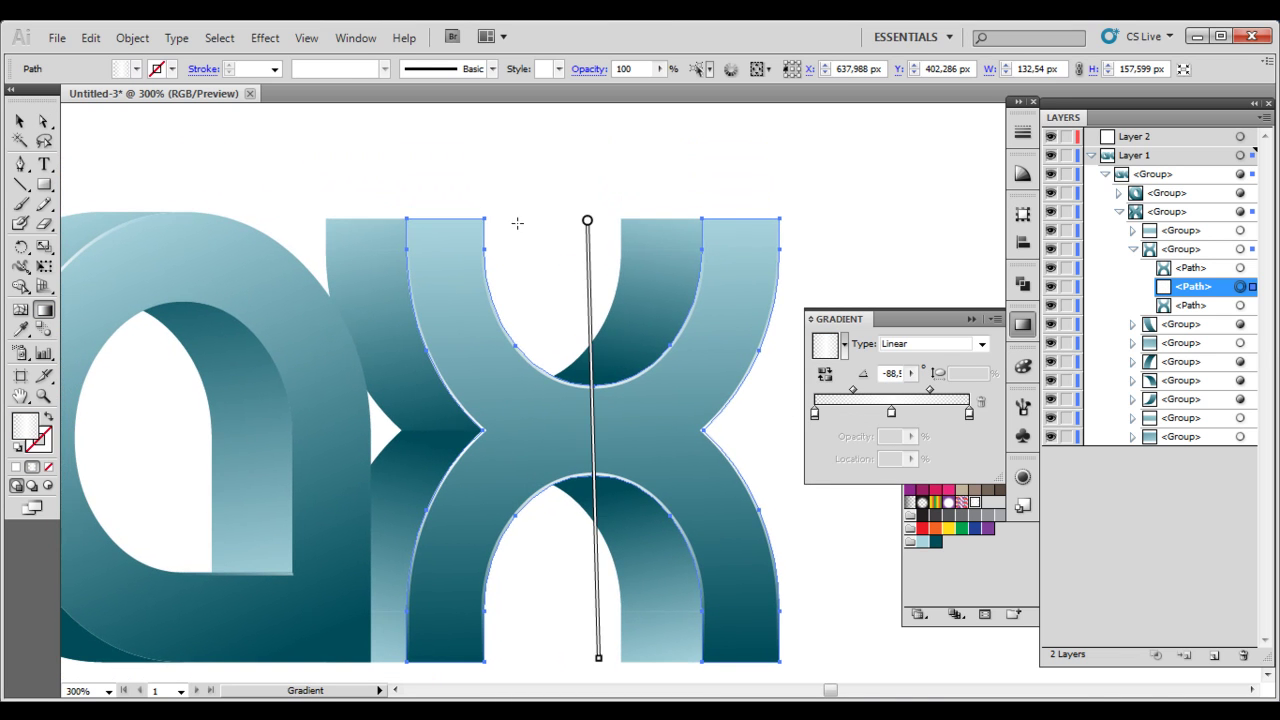
Drag the X highlight's gradient from inner arch toward bottom-left stem, ending at about -120°
left_click_drag(517, 222, 394, 237)
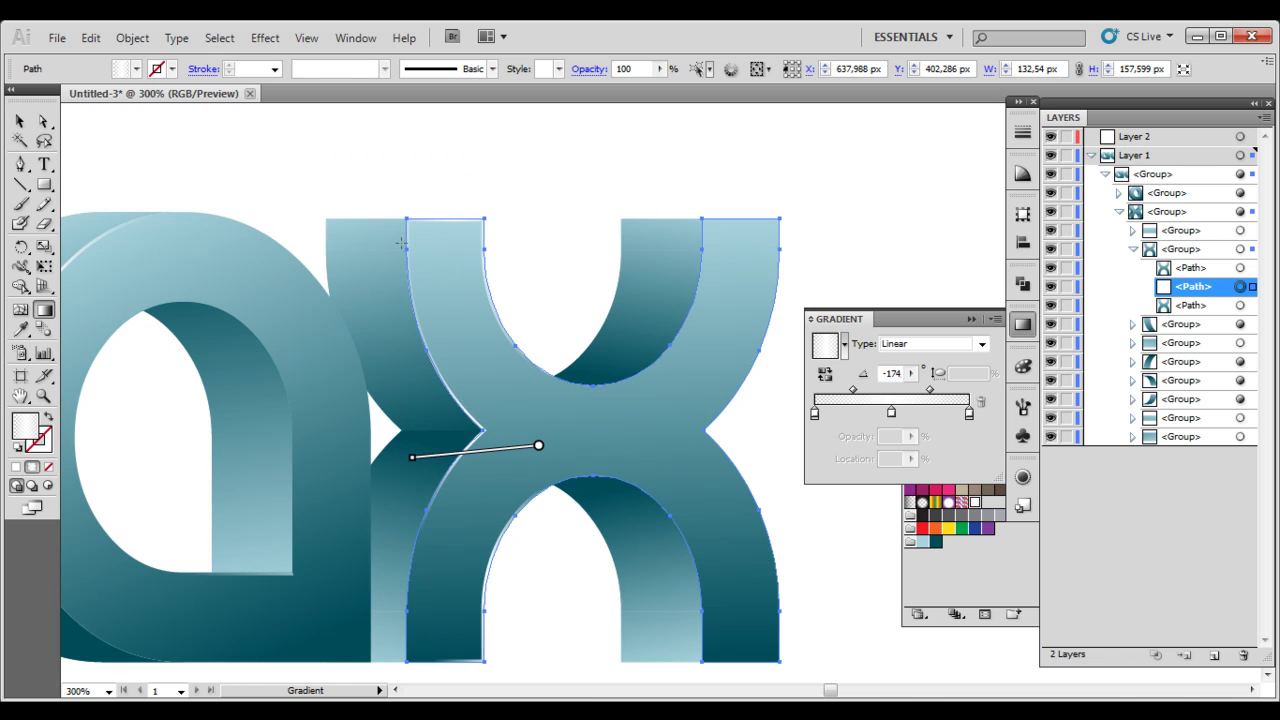
left_click_drag(474, 229, 472, 290)
left_click_drag(584, 224, 591, 401)
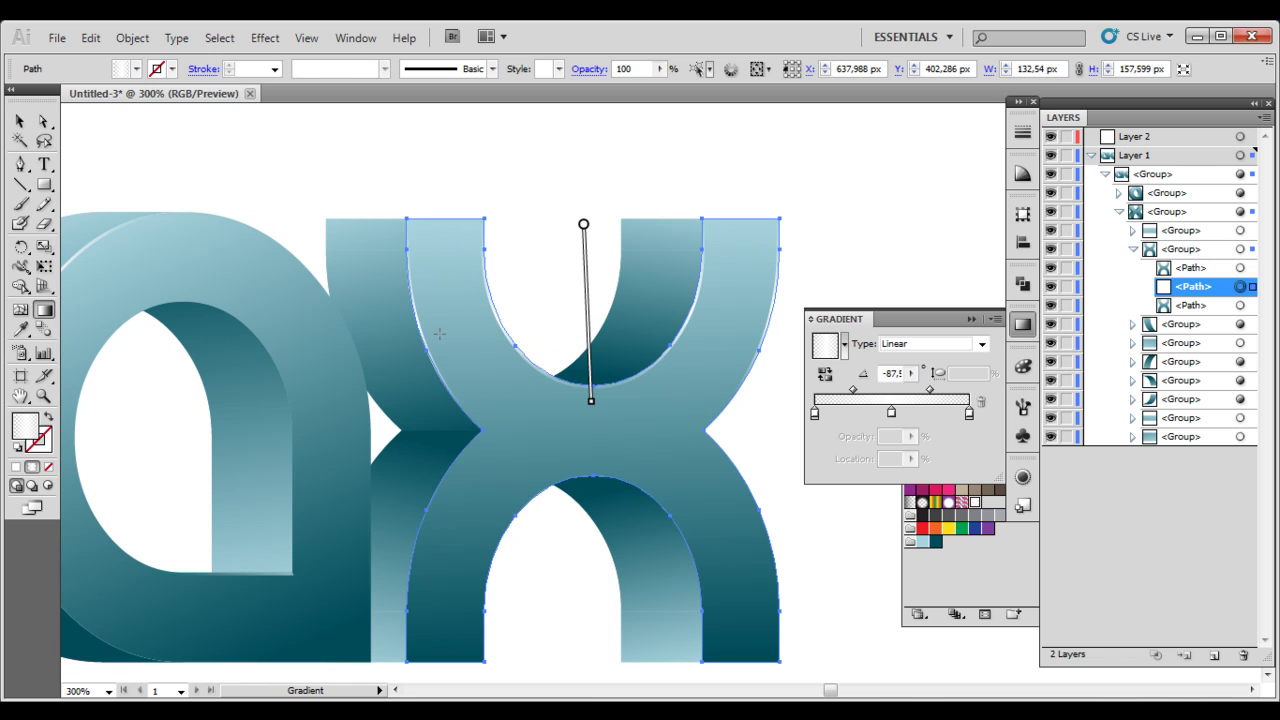
left_click_drag(701, 365, 535, 481)
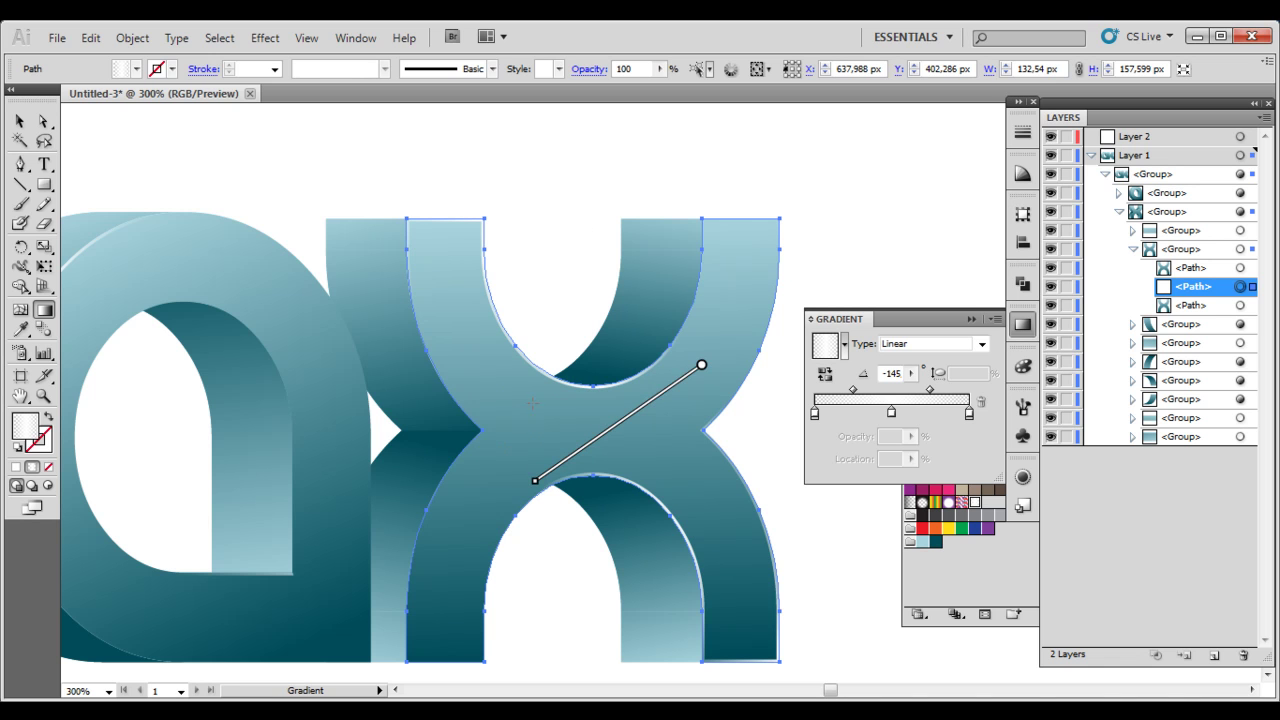
left_click_drag(591, 443, 500, 587)
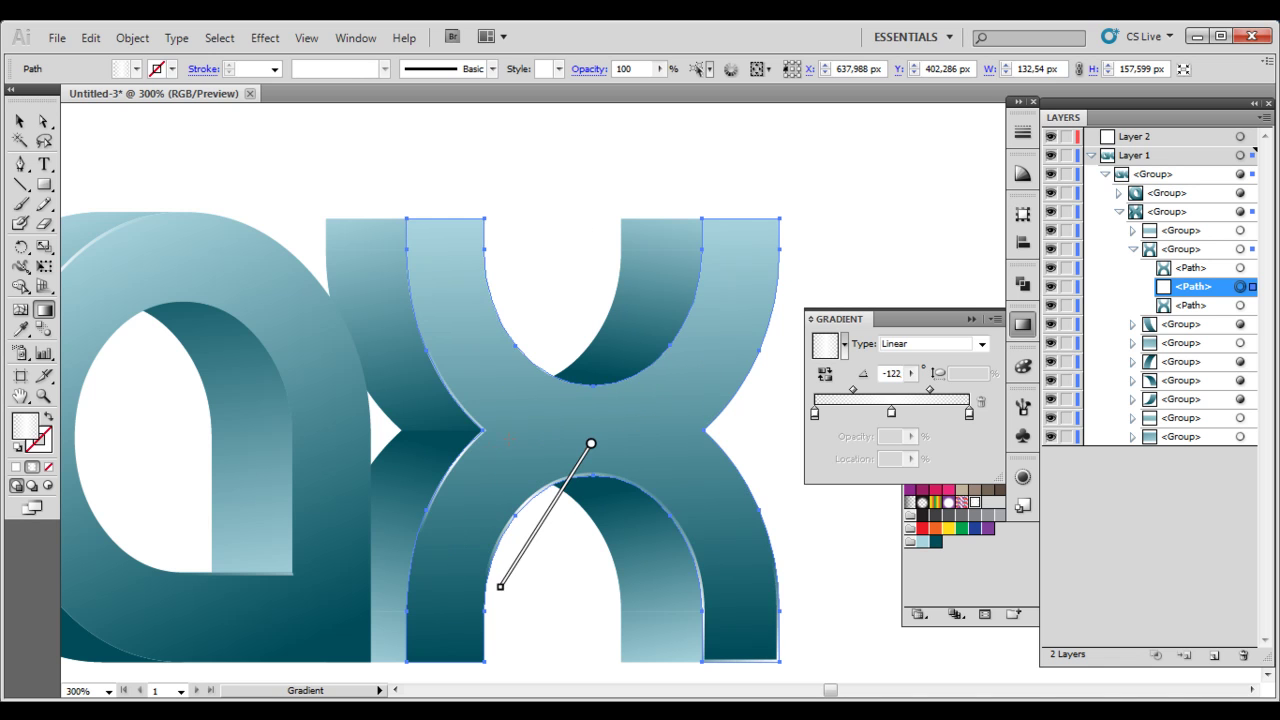
mouse_move(595, 436)
left_mouse_down()
mouse_move(463, 557)
mouse_move(484, 651)
left_mouse_up()
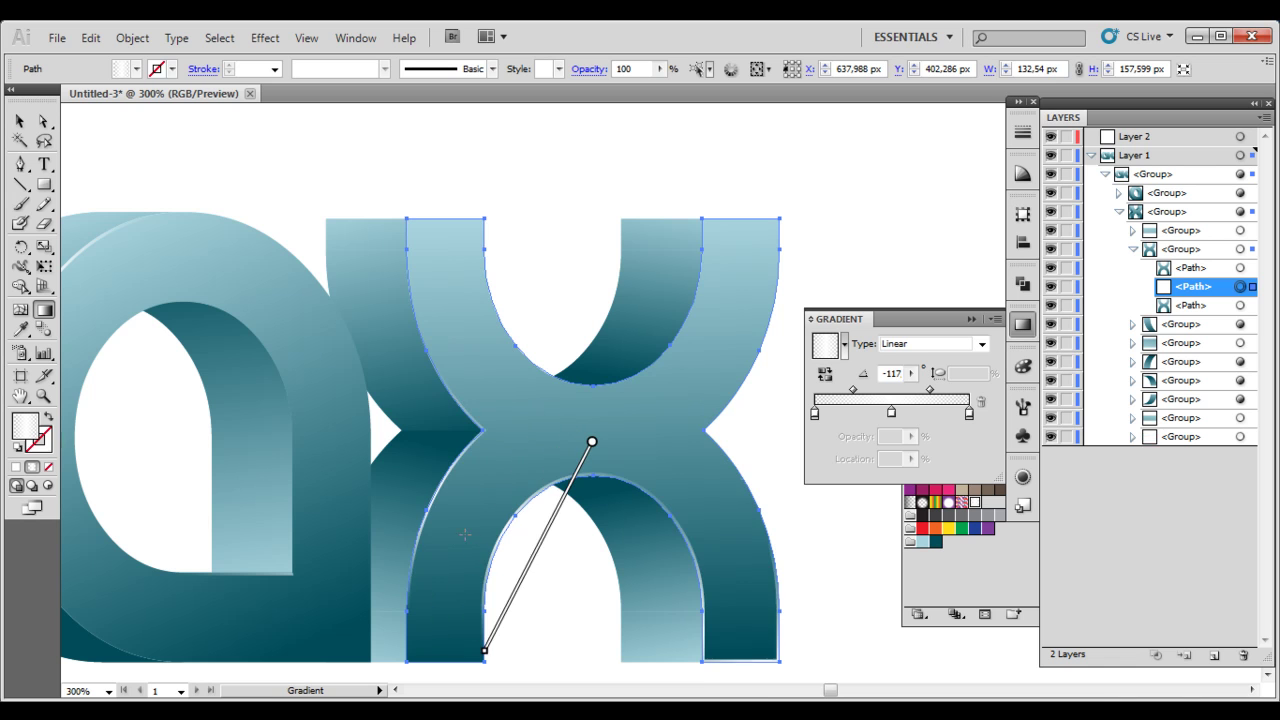
left_click_drag(568, 481, 466, 652)
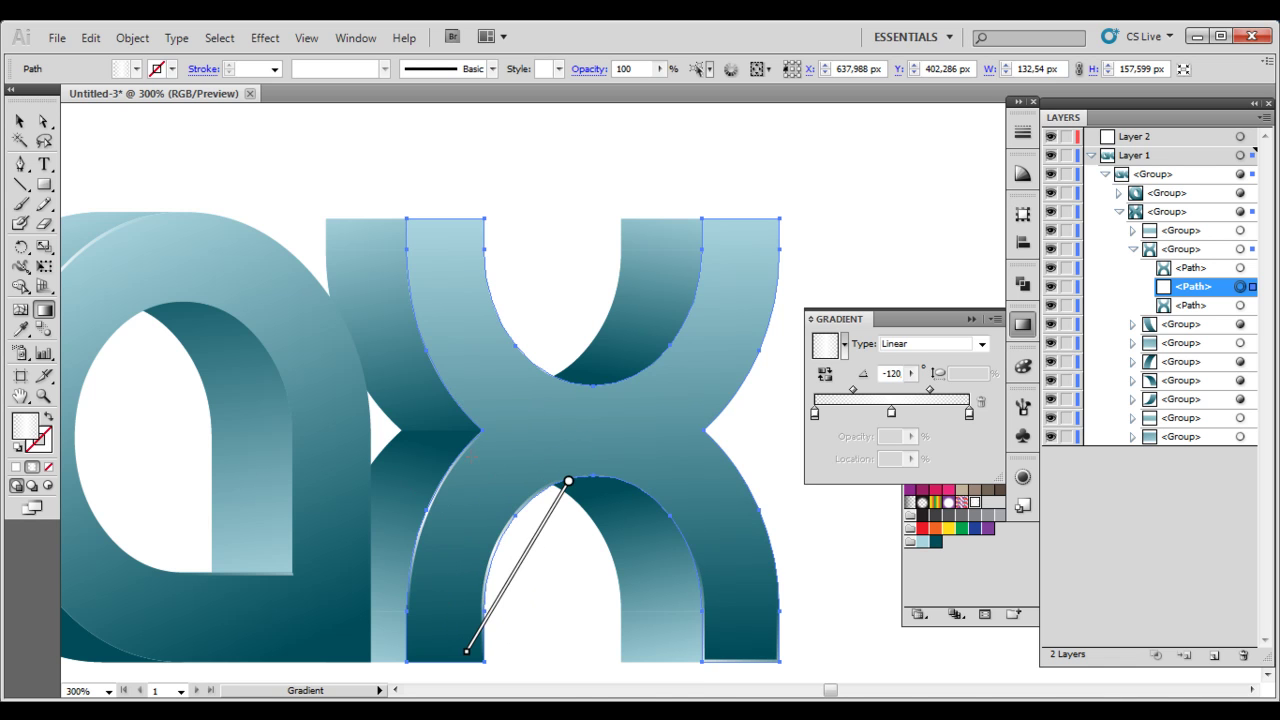
left_click(44, 120)
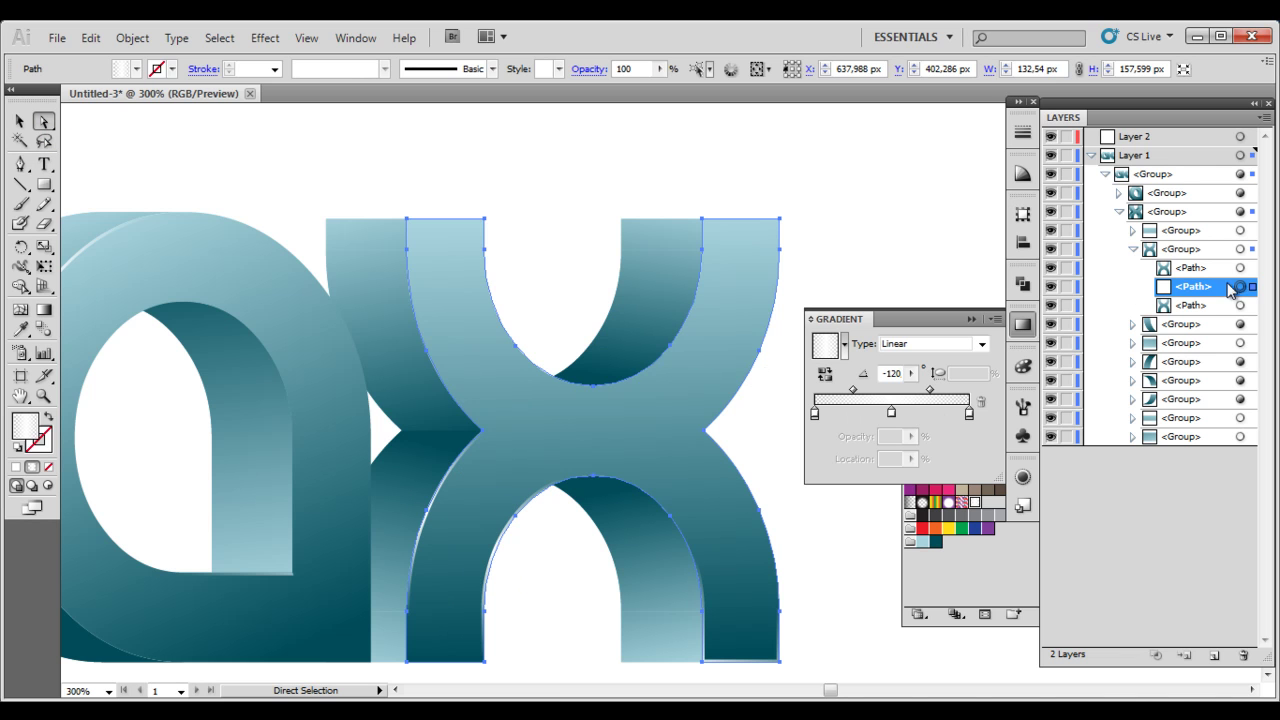
Pull the top anchor of the X highlight's inner arch up and left
scroll(428, 371, "down", 3)
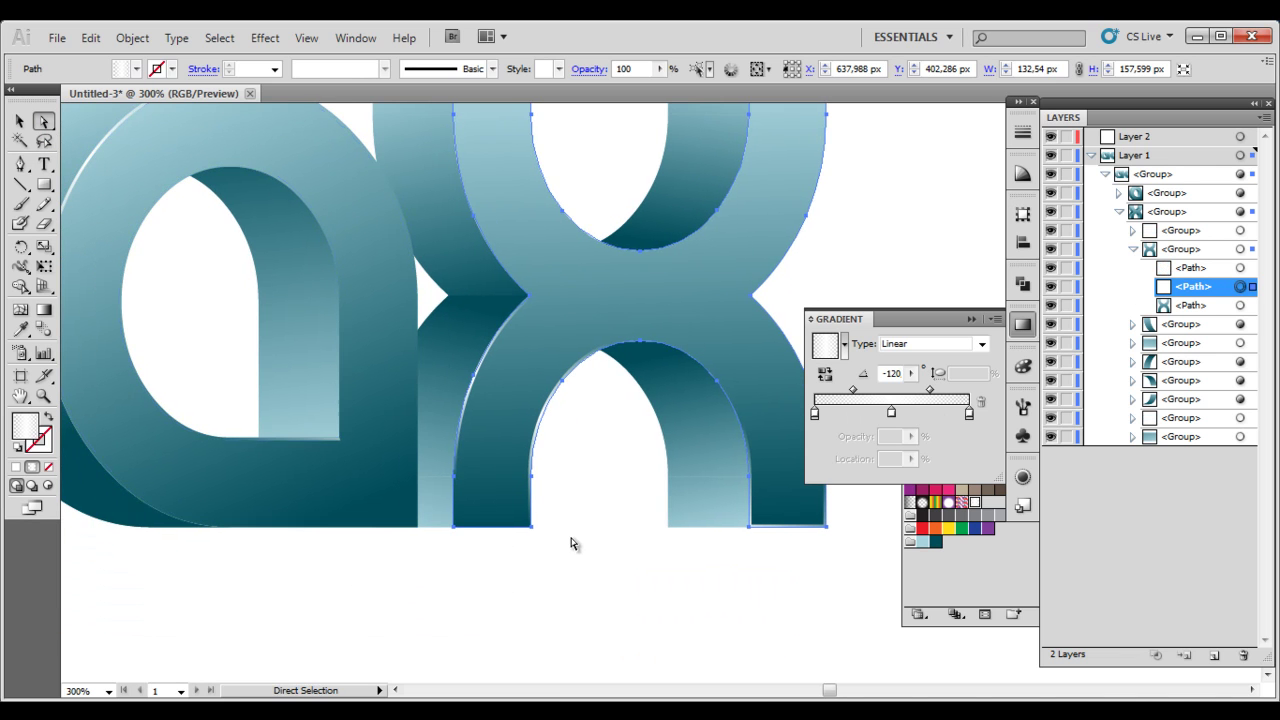
left_click(531, 497)
left_click_drag(531, 497, 571, 394)
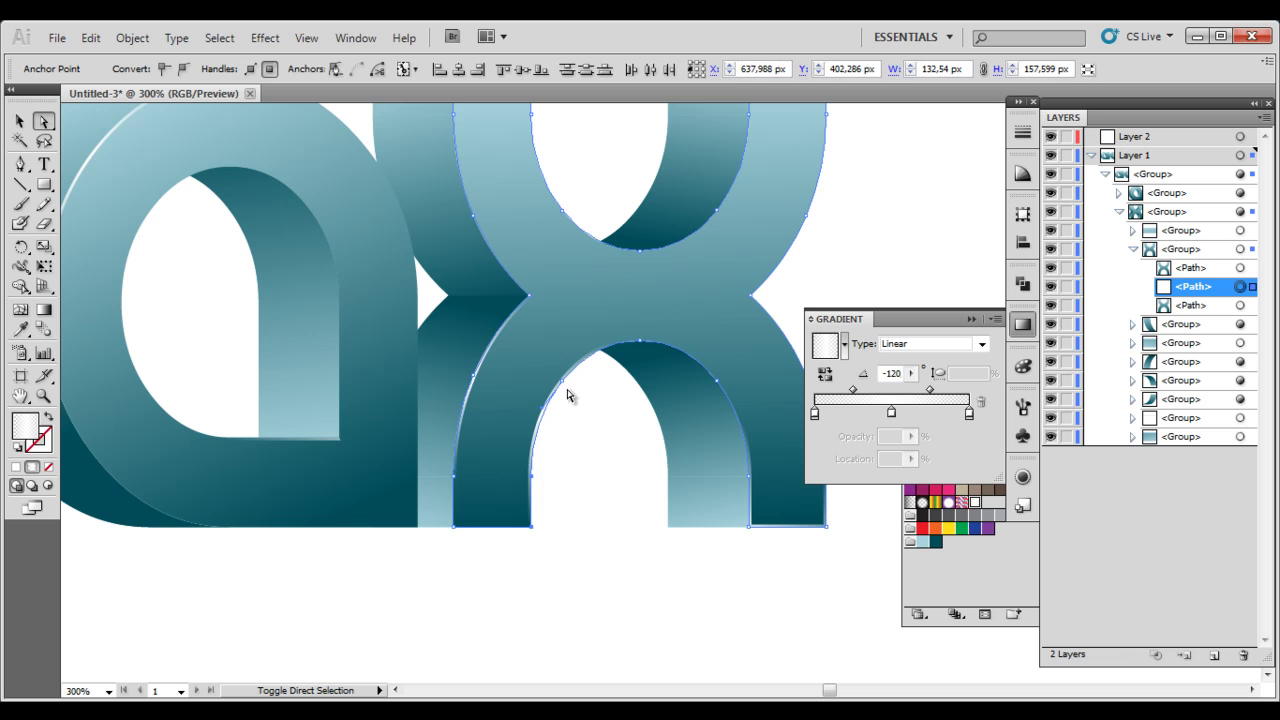
left_click(571, 392)
left_click(642, 344)
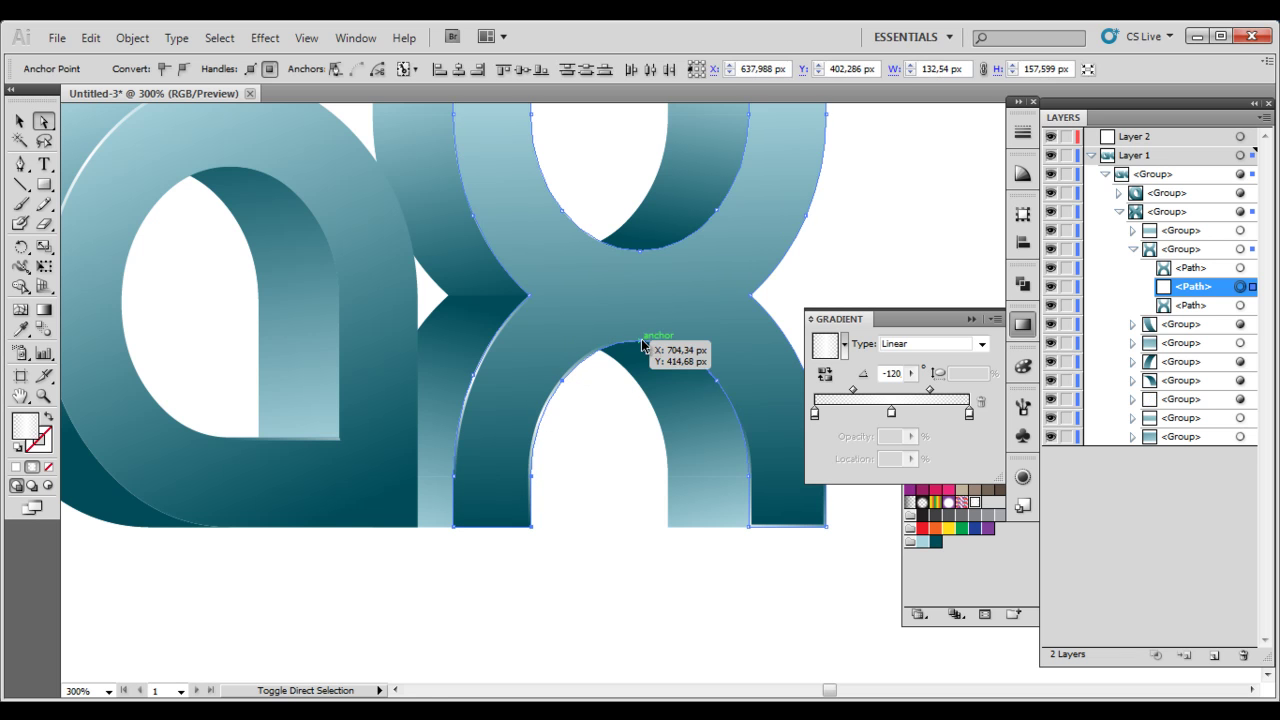
left_click_drag(642, 344, 623, 325)
Move the right leg's bottom corner anchors inward, raising the corner about 9 px, then deselect
left_click(757, 526)
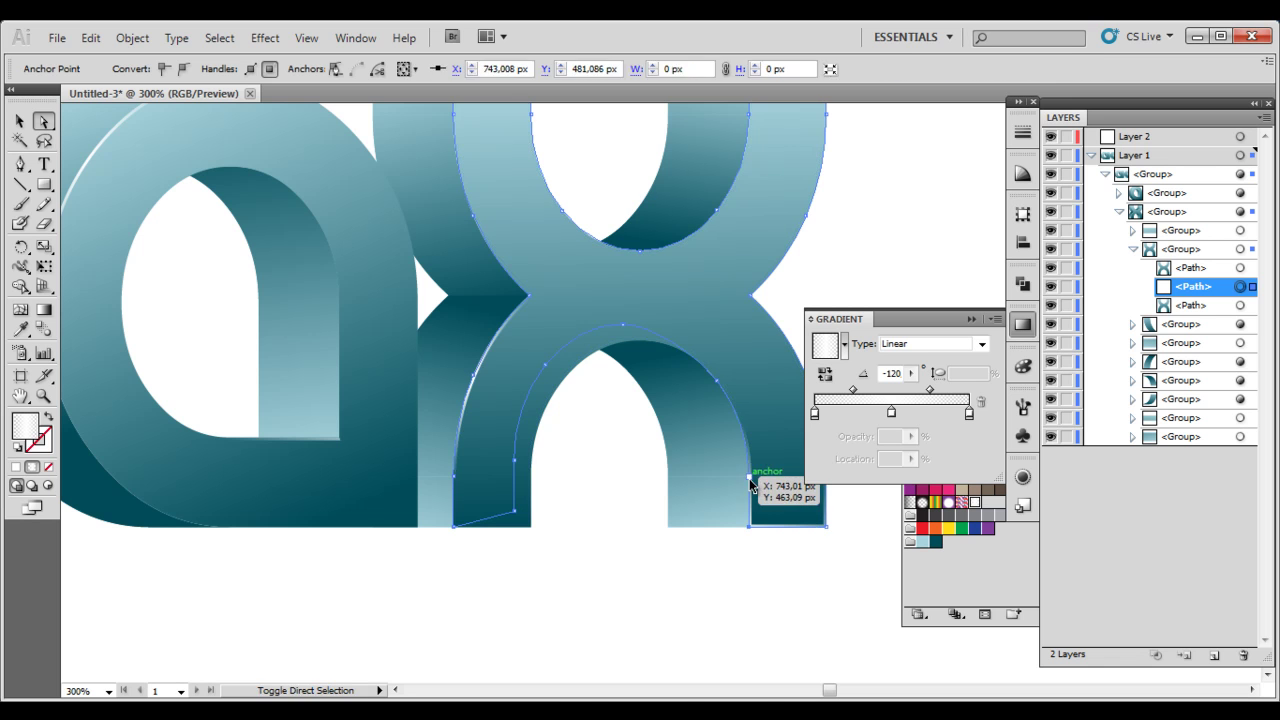
left_click(828, 526)
left_click_drag(828, 528, 763, 516)
left_click(750, 500)
left_click_drag(849, 510, 757, 609)
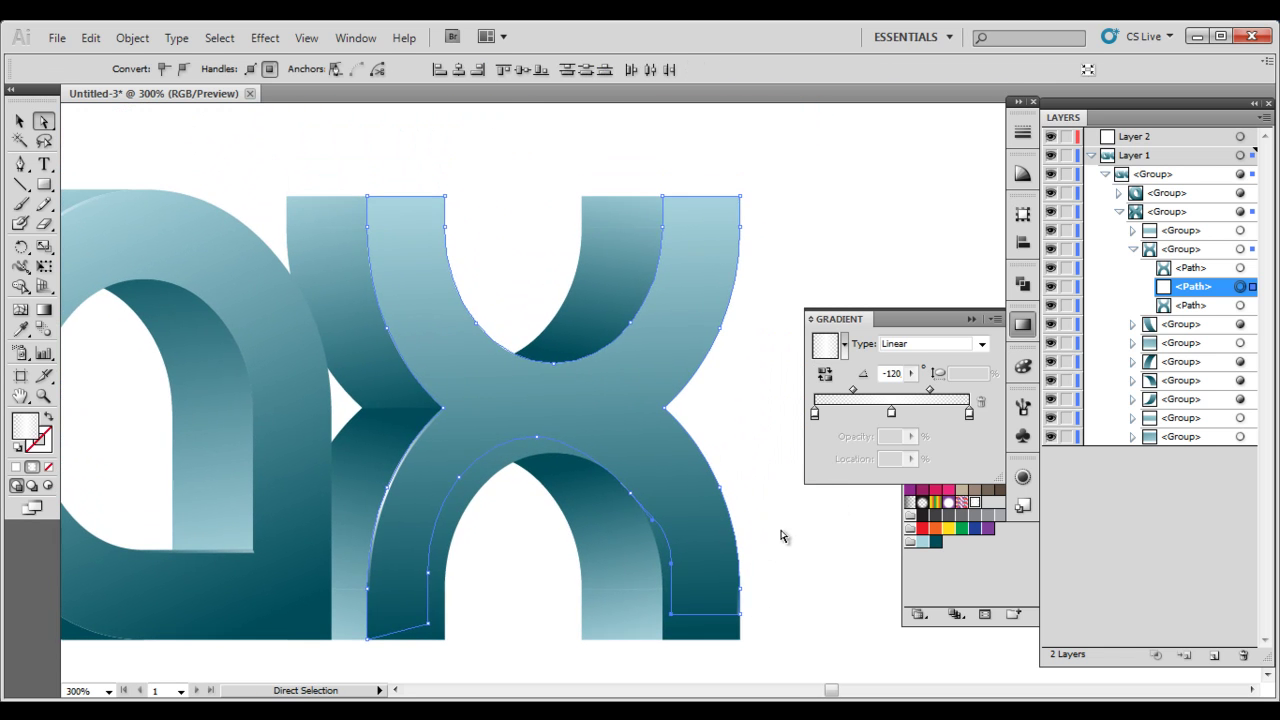
left_click(780, 531)
scroll(708, 524, "down", 3)
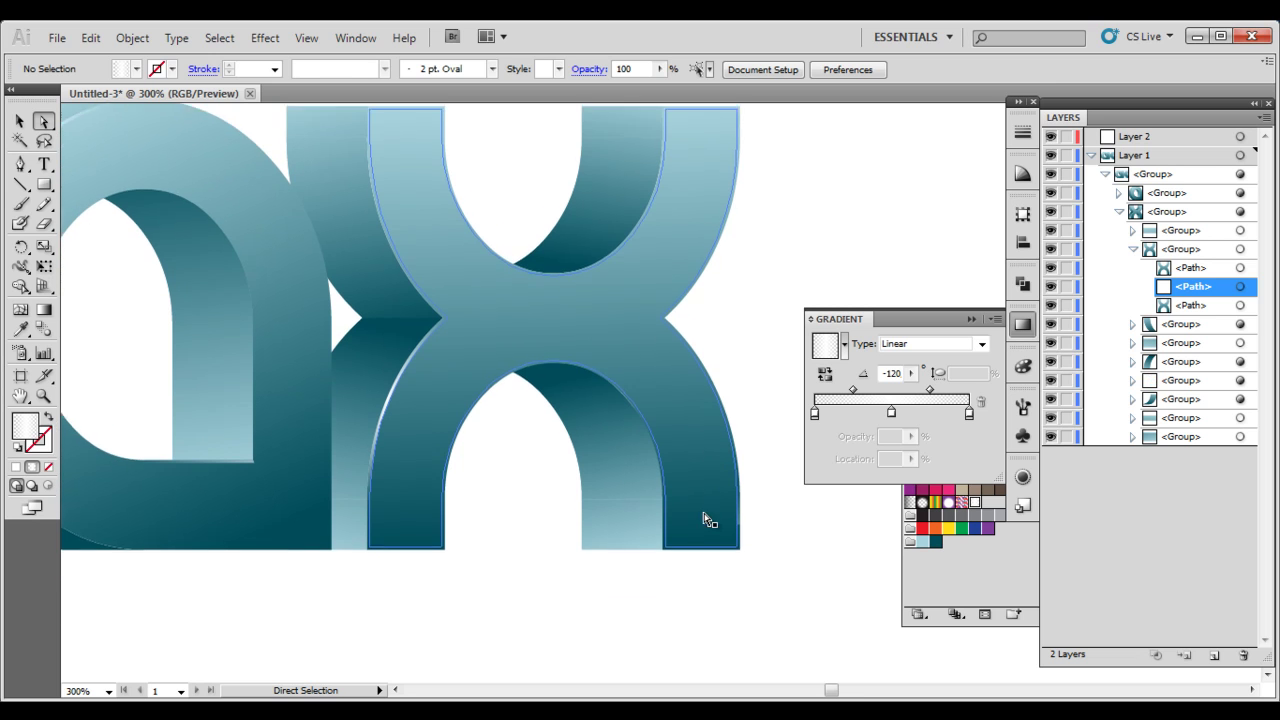
scroll(676, 468, "down", 3)
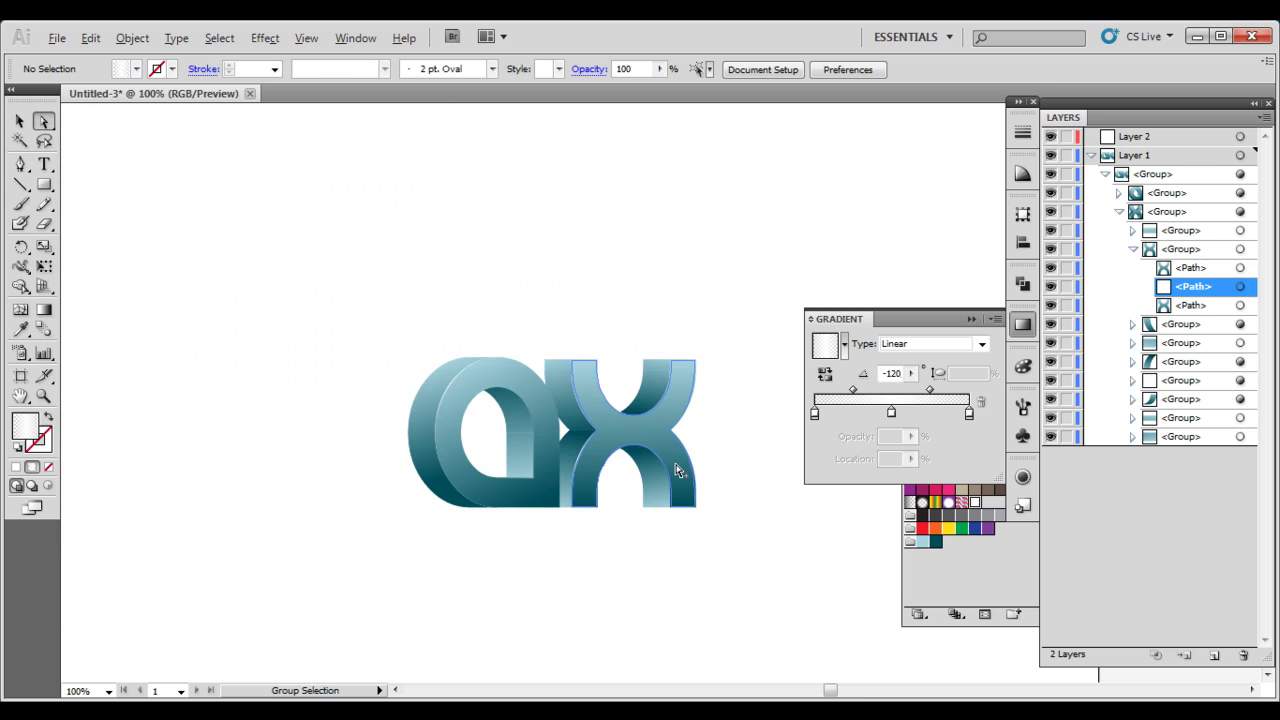
scroll(663, 477, "up", 1)
scroll(700, 450, "up", 1)
scroll(764, 414, "up", 2)
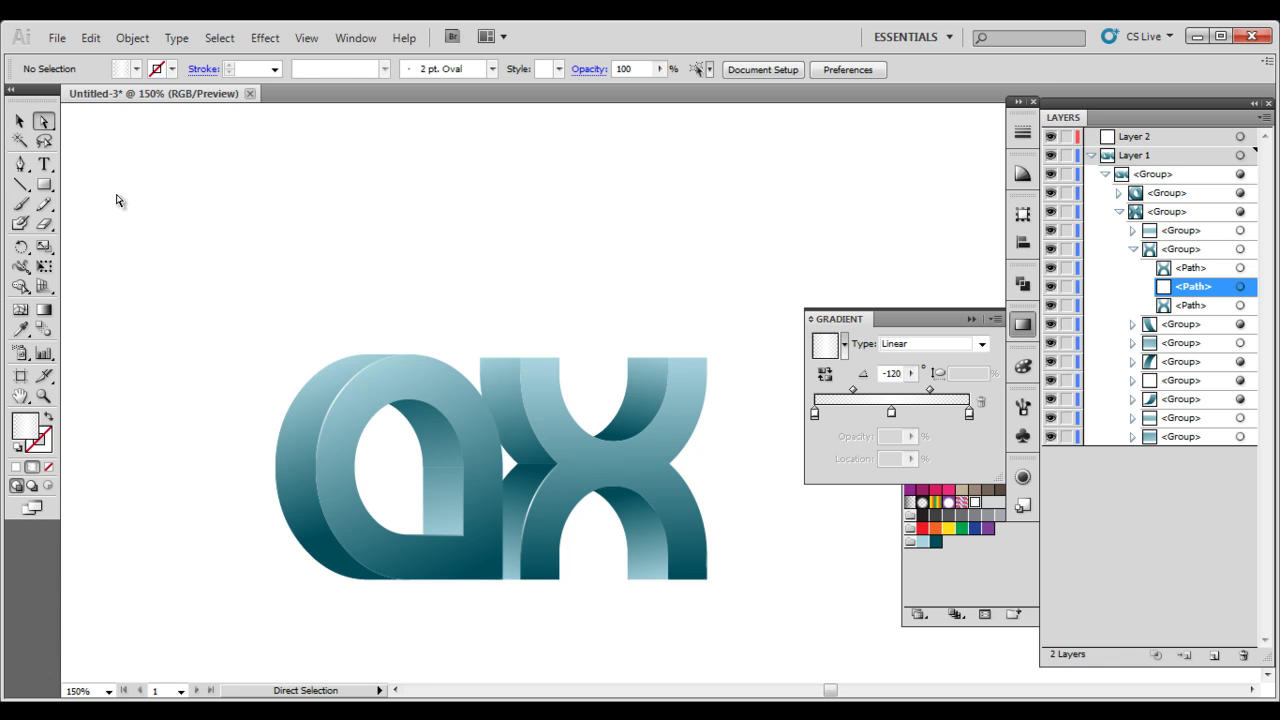
left_click(20, 121)
left_click_drag(280, 246, 280, 200)
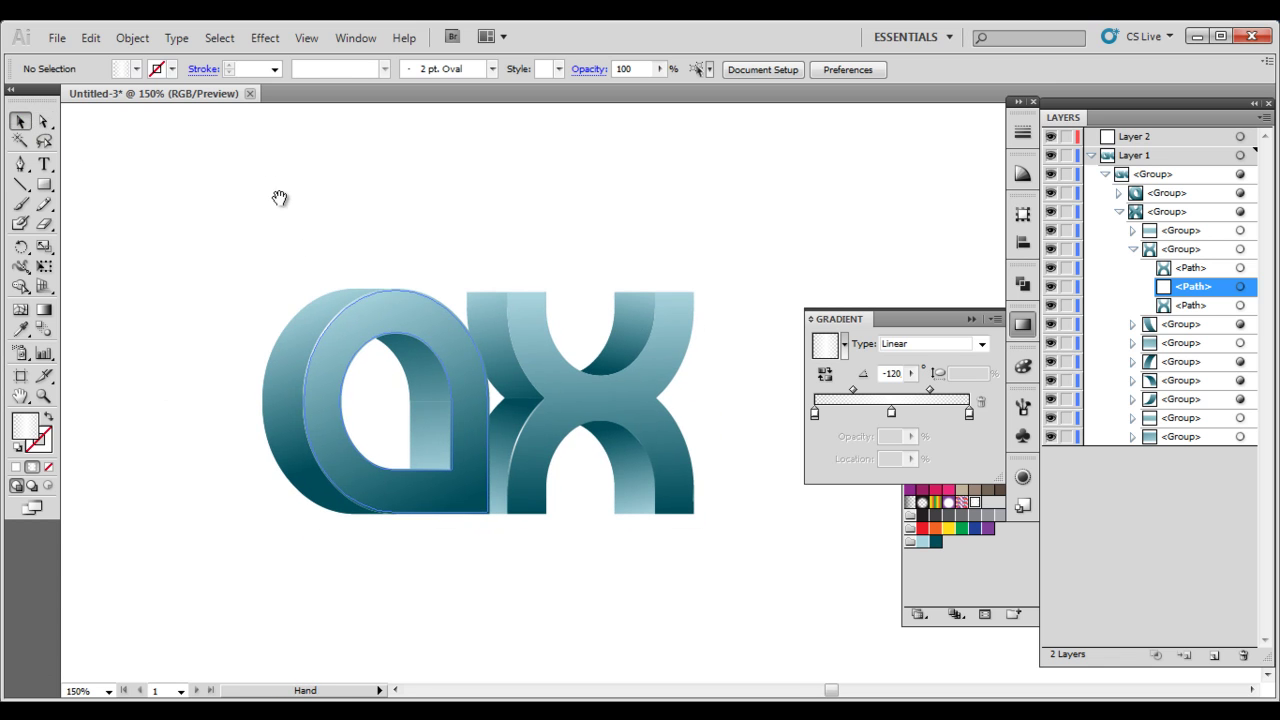